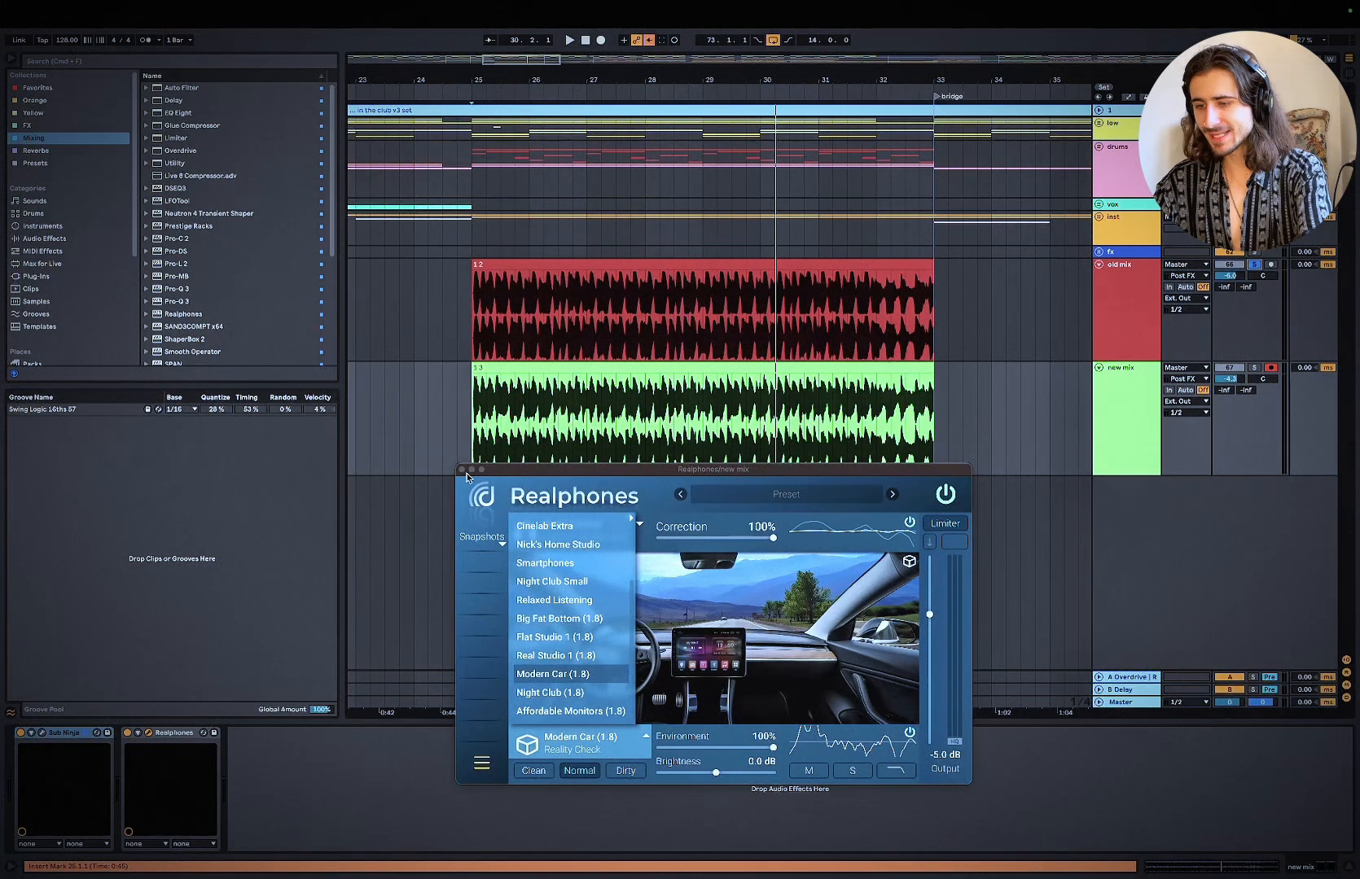
Step: Close the Realphones window on the new mix track and unfold the low group to show its tracks
left_click(465, 471)
left_click(1098, 123)
left_click(1128, 142)
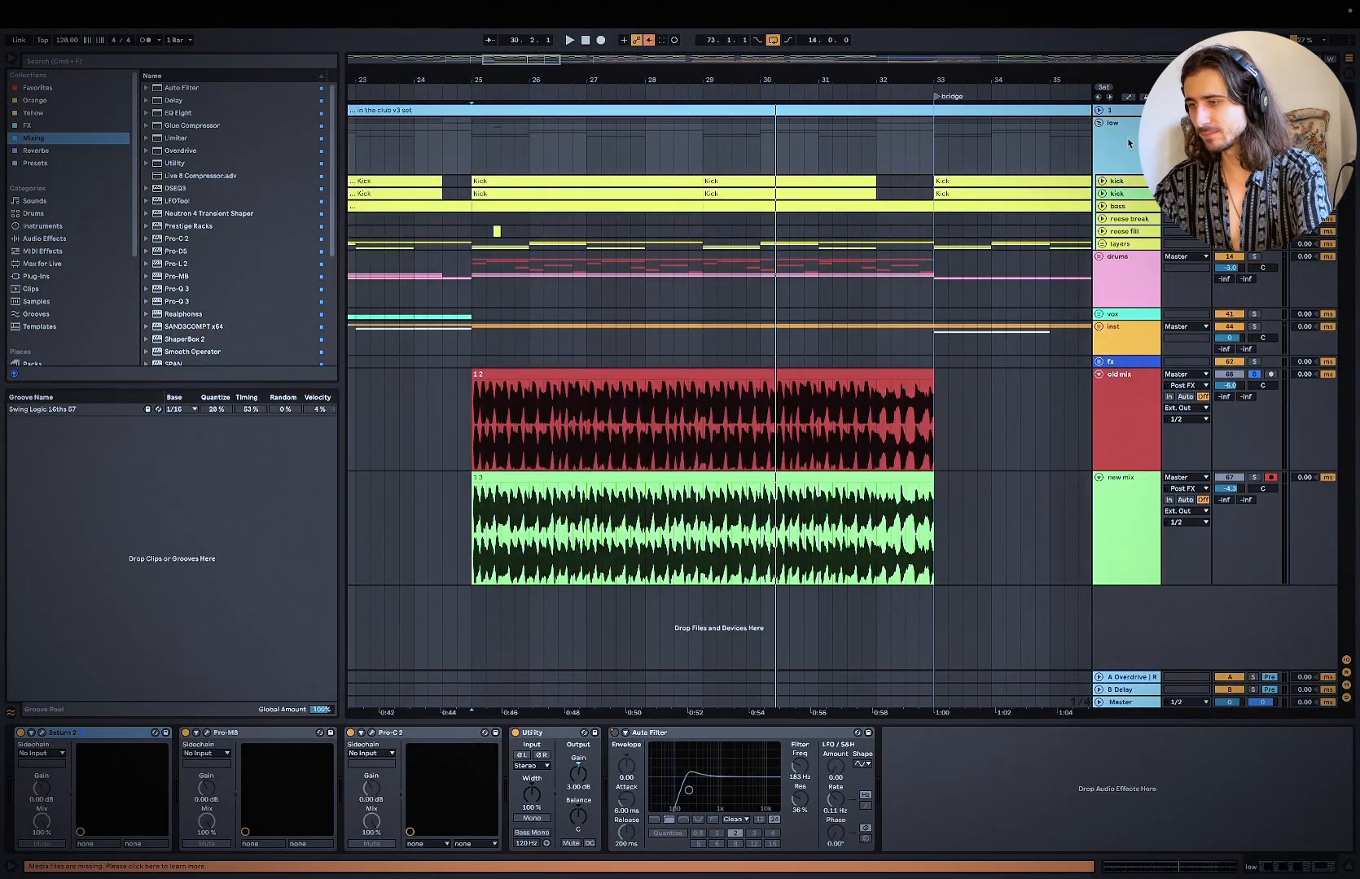
Step: Bypass the Pro-MB and Pro-C 2 devices on the Master track and the low group
left_click(1130, 702)
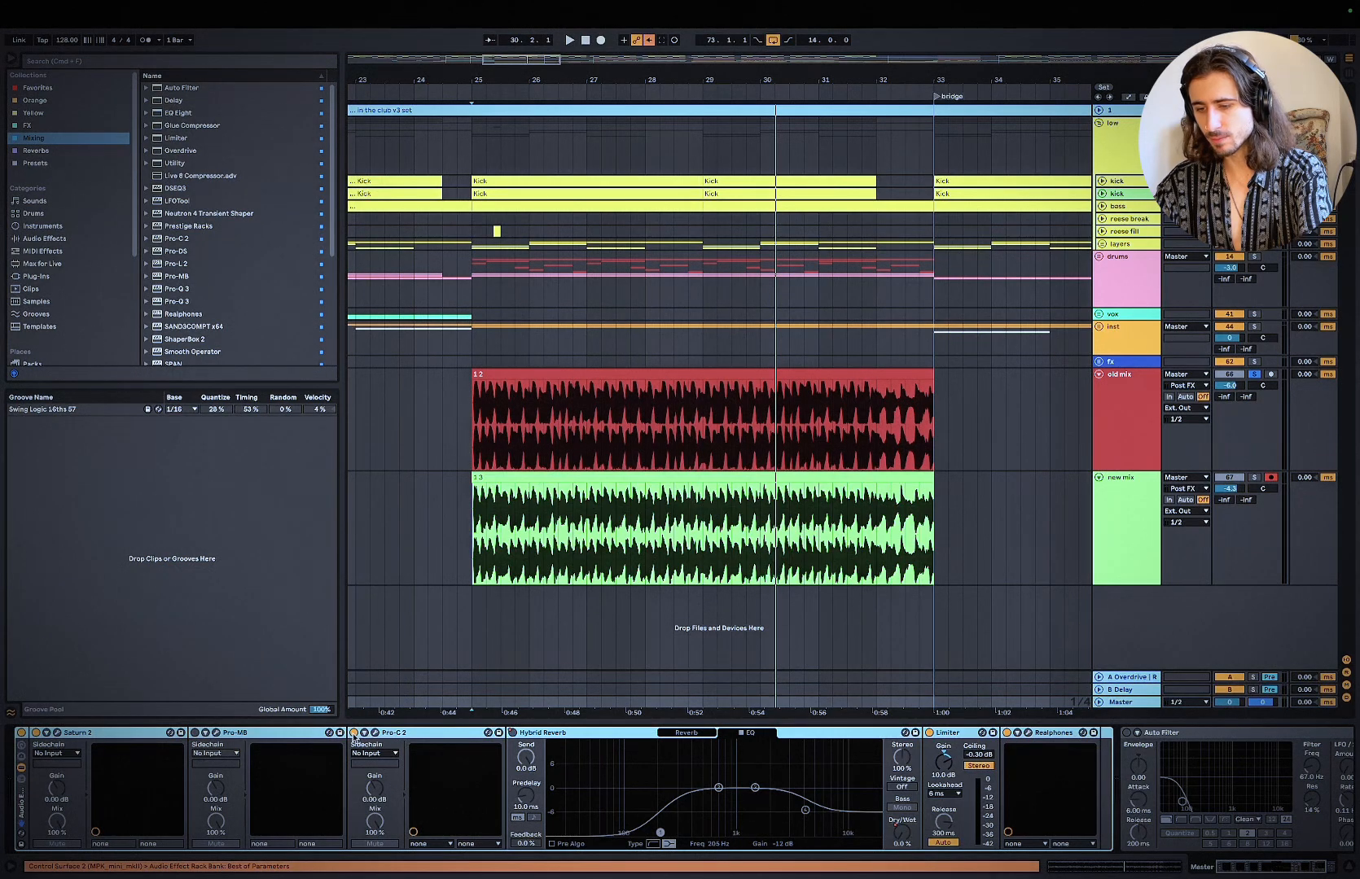
left_click(1131, 135)
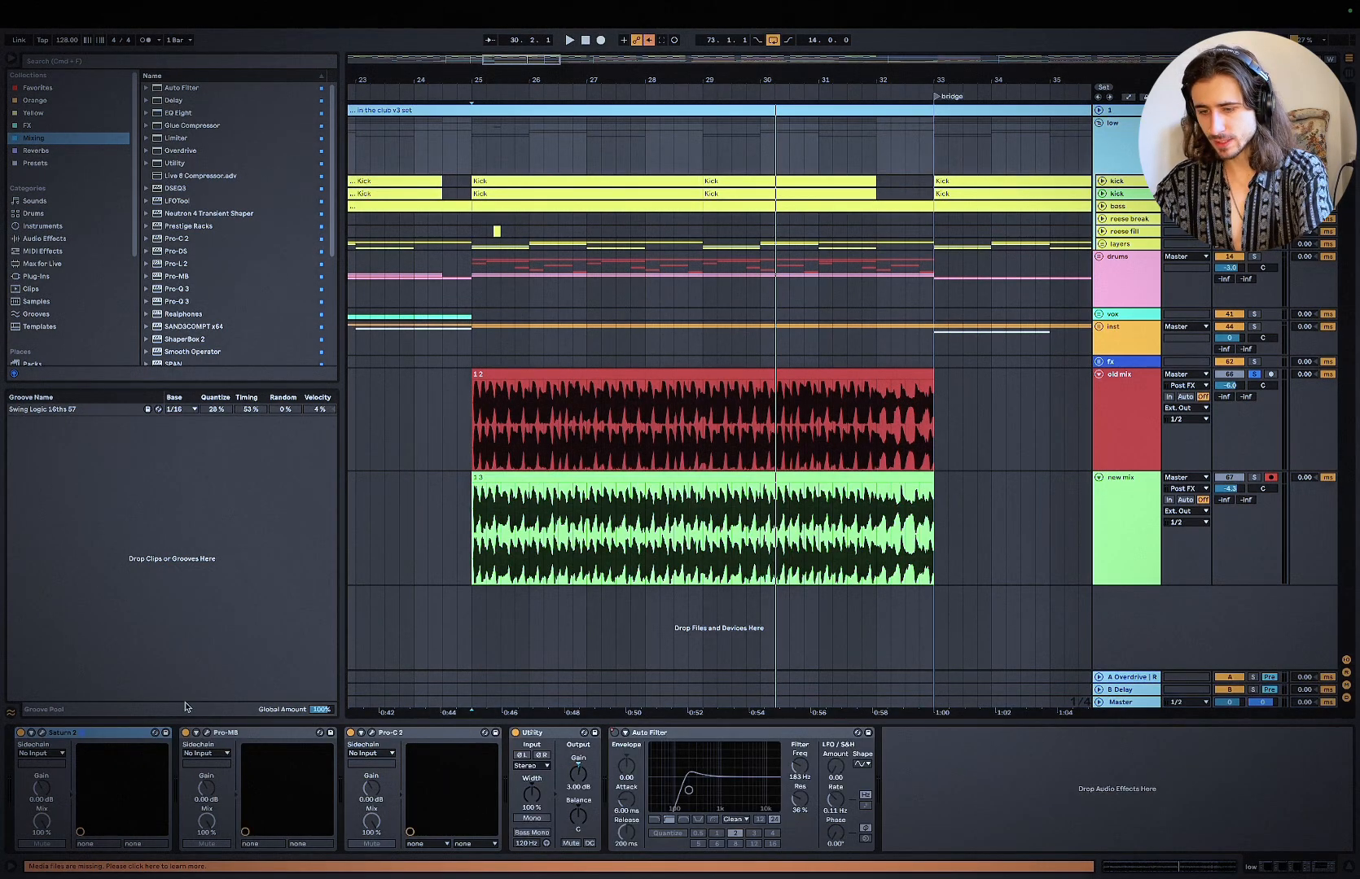
left_click(186, 733)
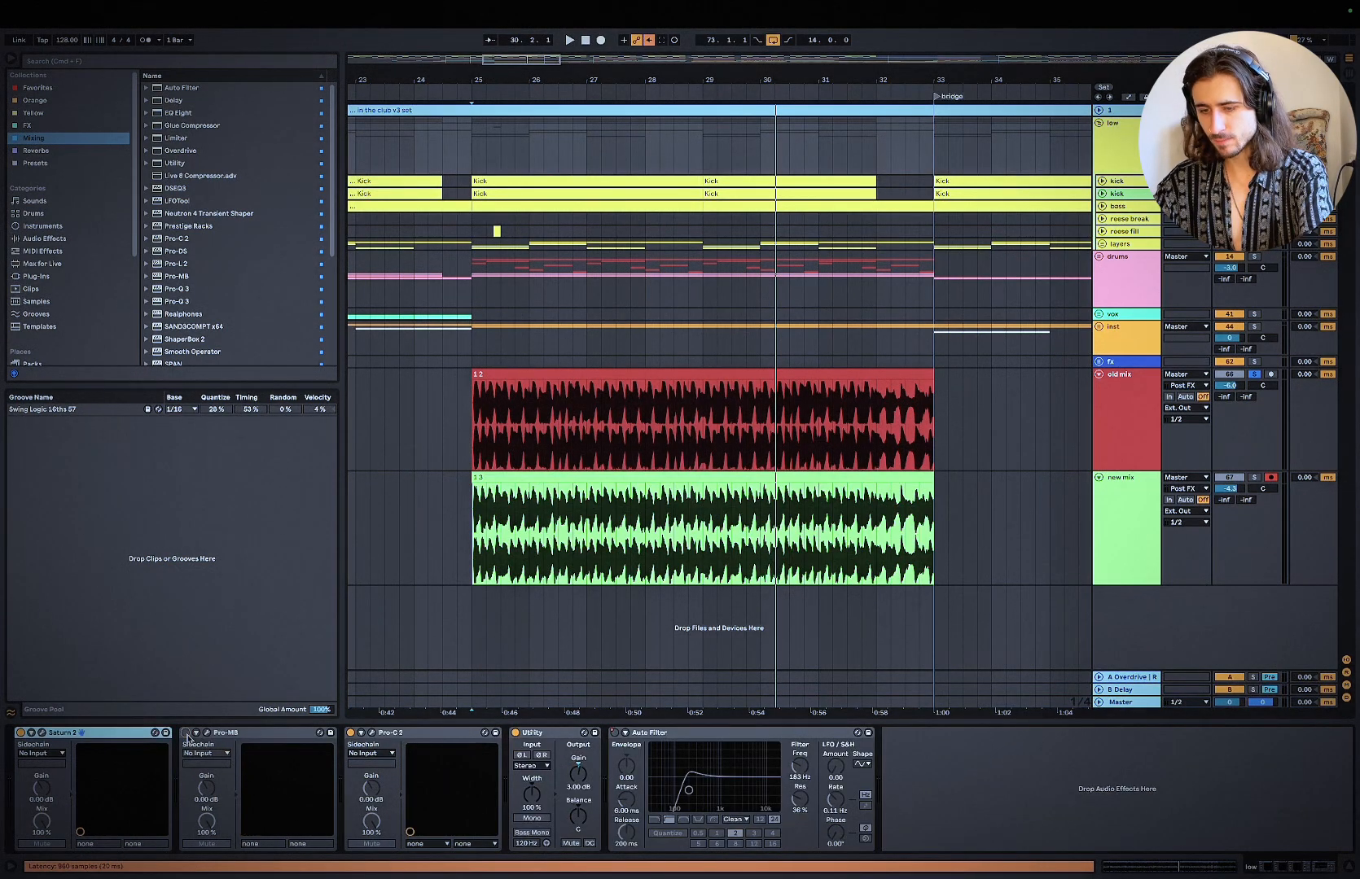
Step: Unfold the first kick track and loop its bridge section from bar 33 to bar 37
left_click(1103, 181)
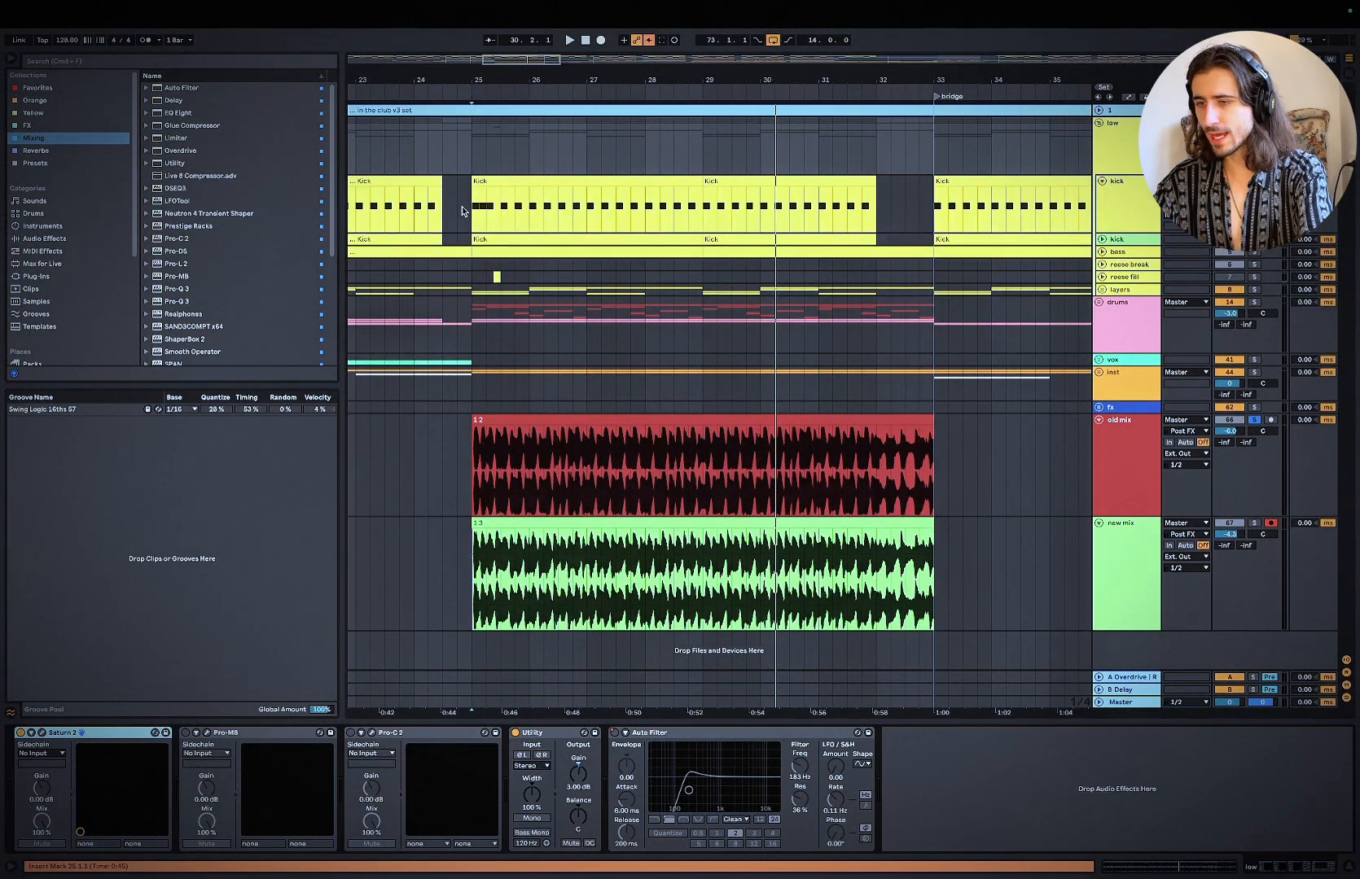
left_click(488, 208)
scroll(539, 210, "right", 5)
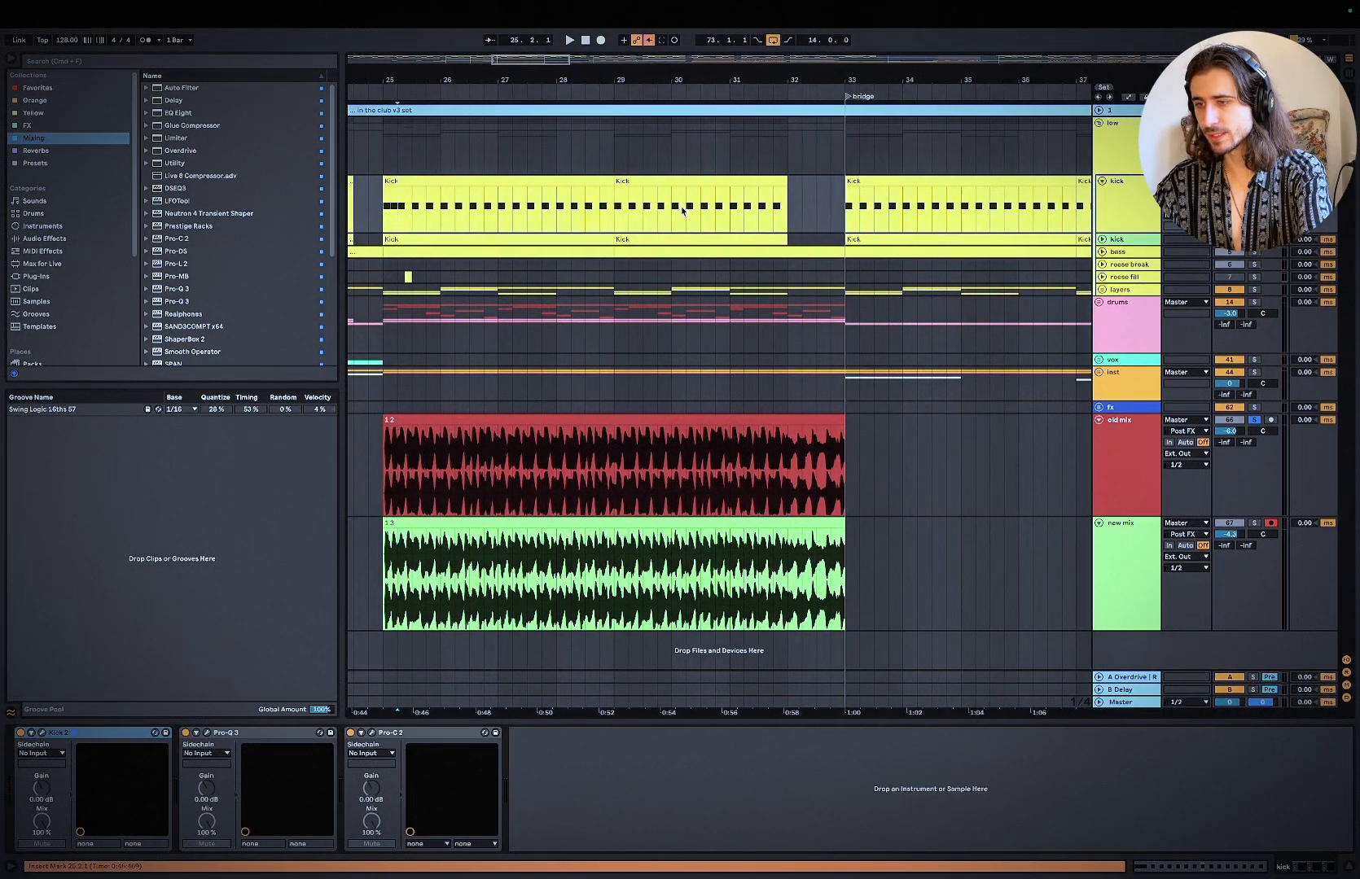
left_click_drag(624, 209, 838, 209)
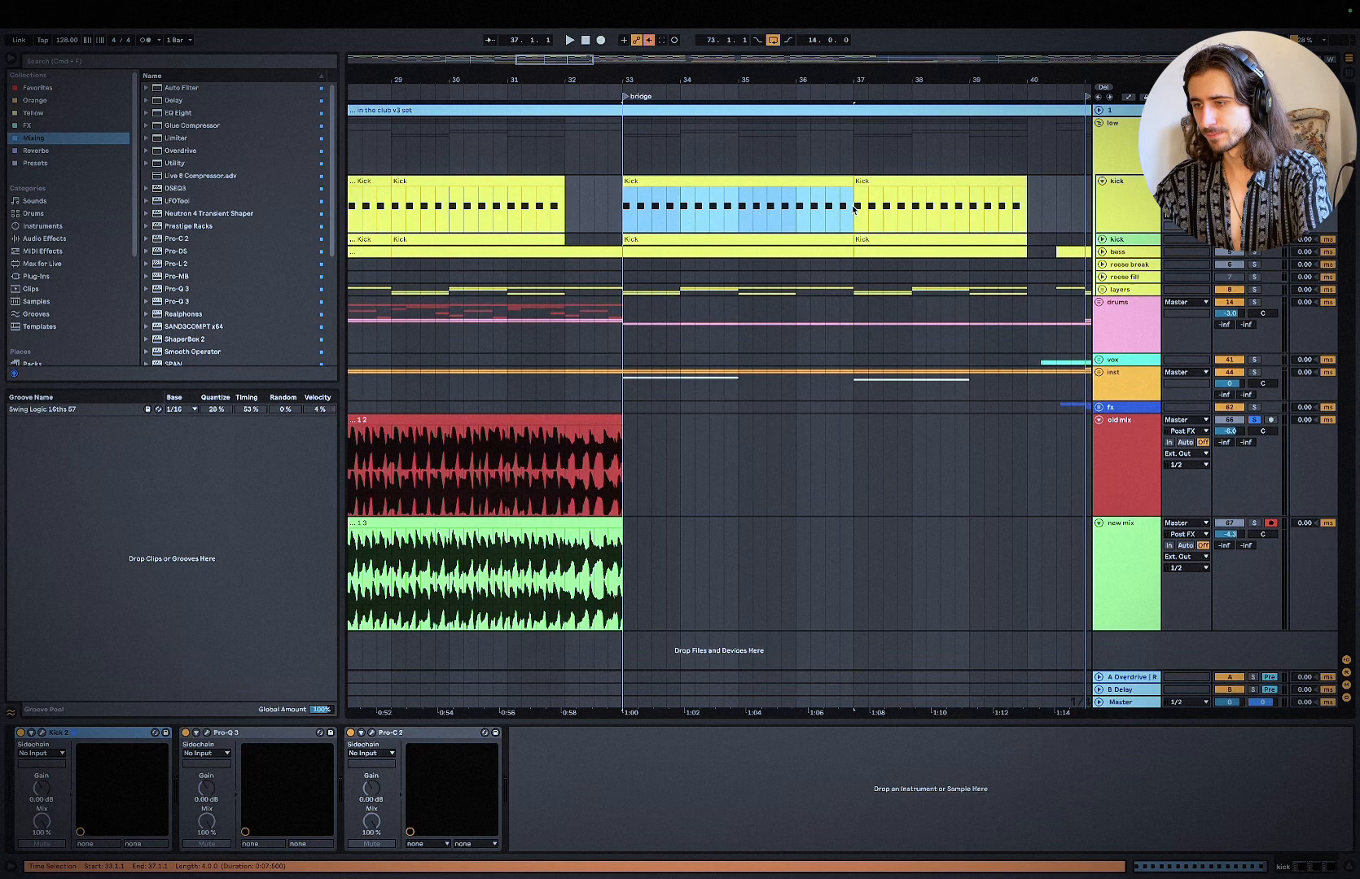
key("super+l")
Step: Play the looped kick section from bar 33 and check its level in the mixer
left_click(1128, 200)
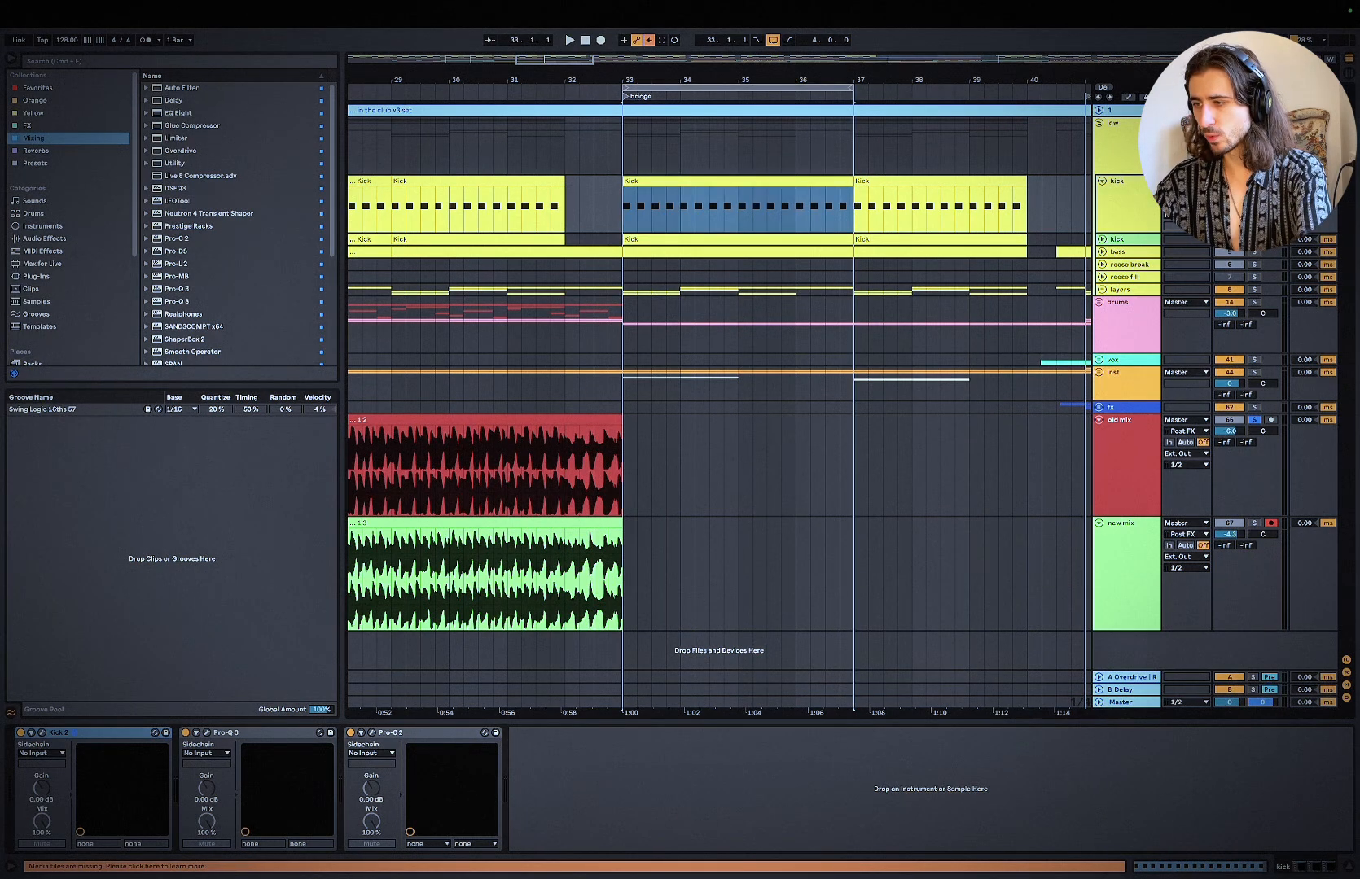
left_click(632, 216)
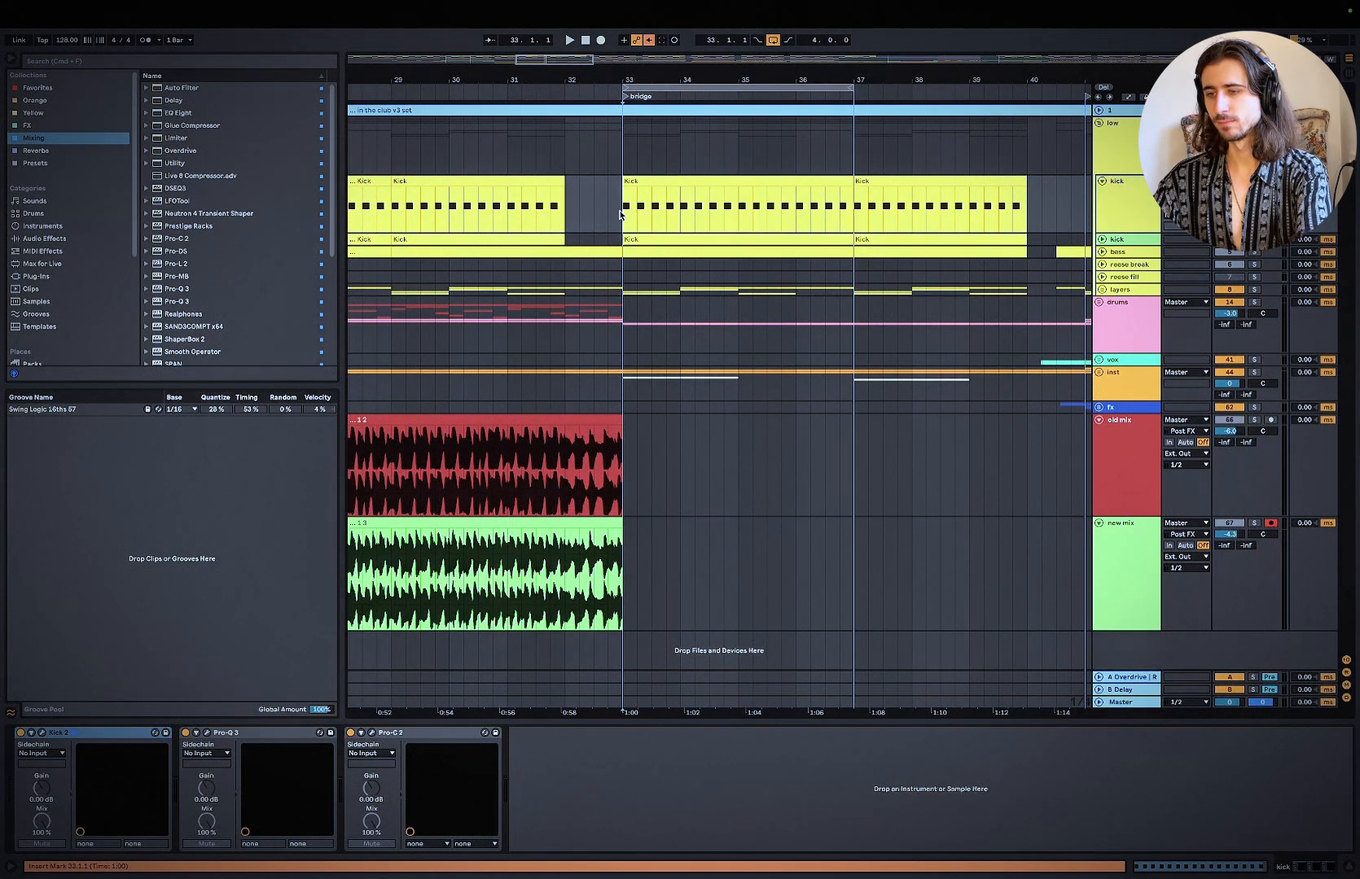
key("space")
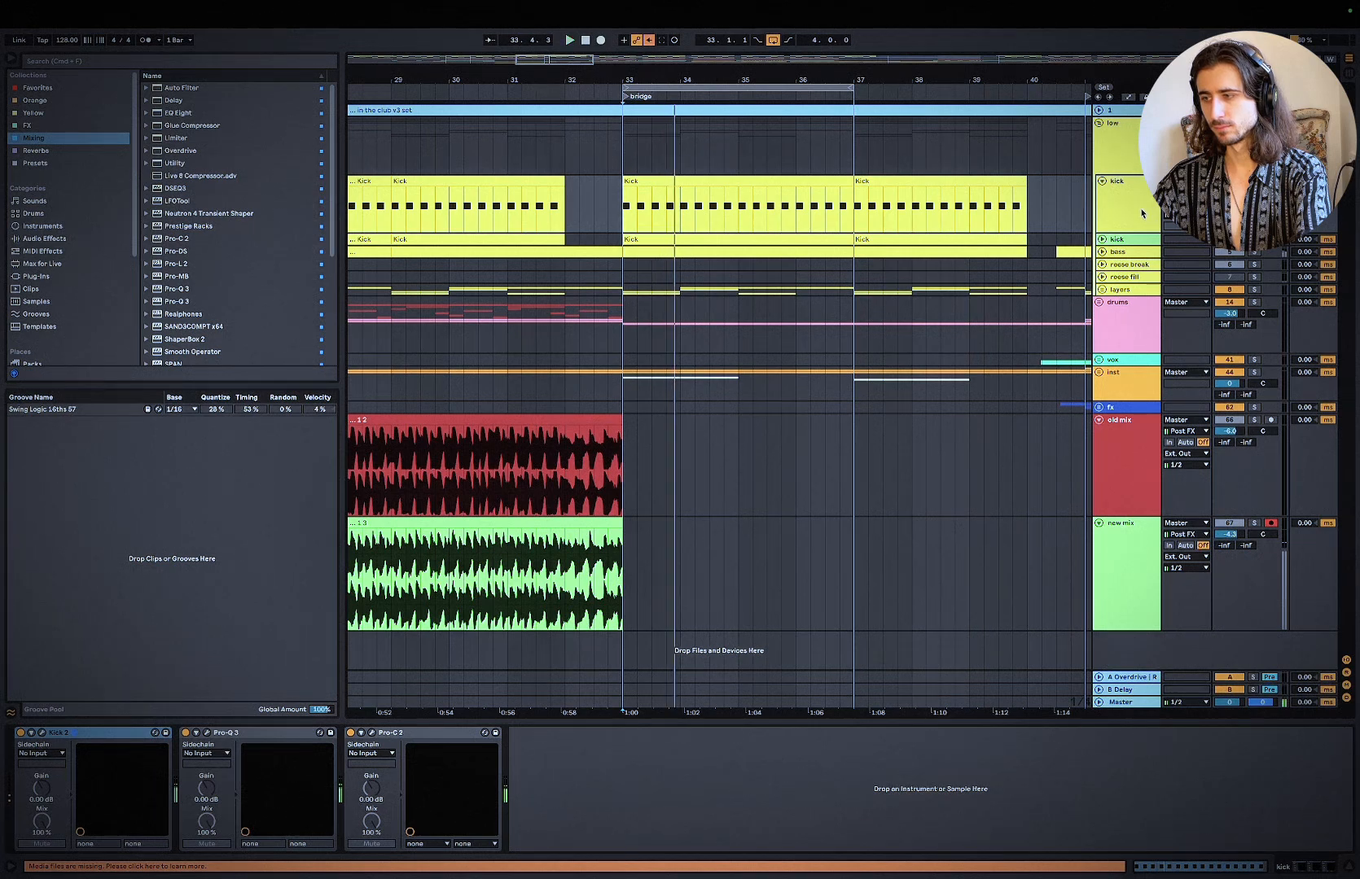
key("Tab")
key("Tab")
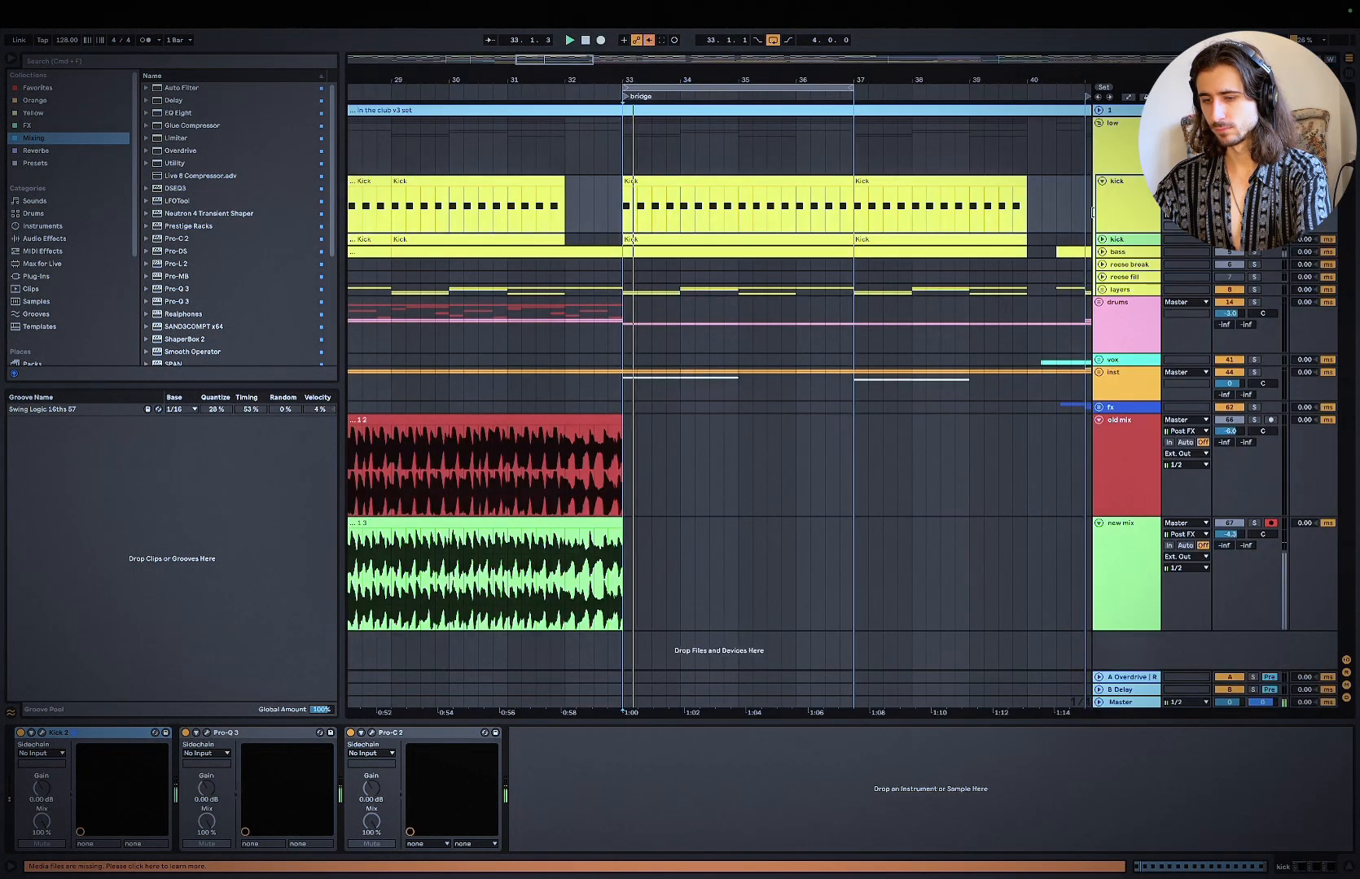
Step: Bypass Pro-Q 3 and Pro-C 2 on the first kick track and audition the unprocessed kick in the Session mixer view
left_click(1095, 211)
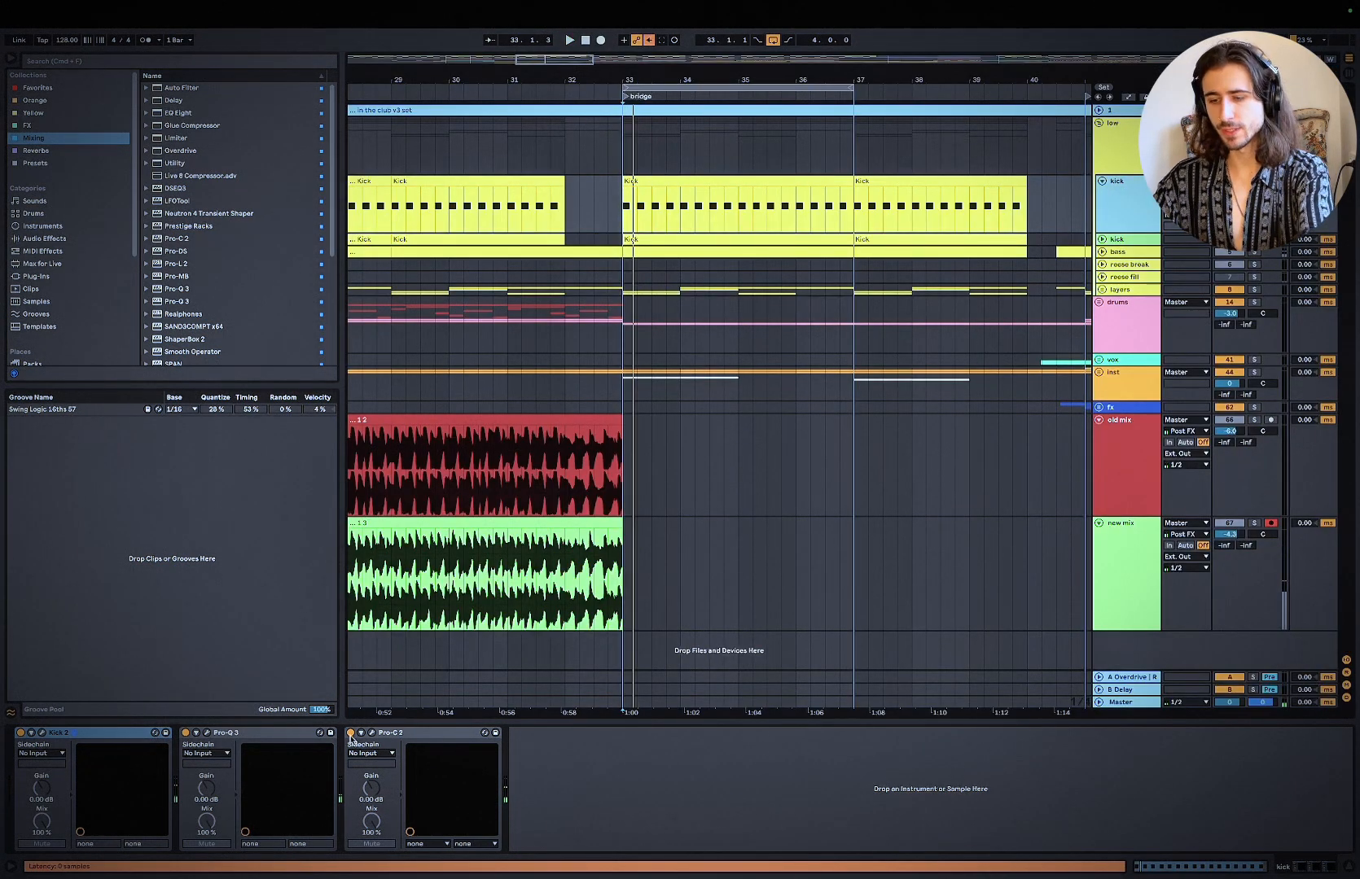
left_click(350, 733)
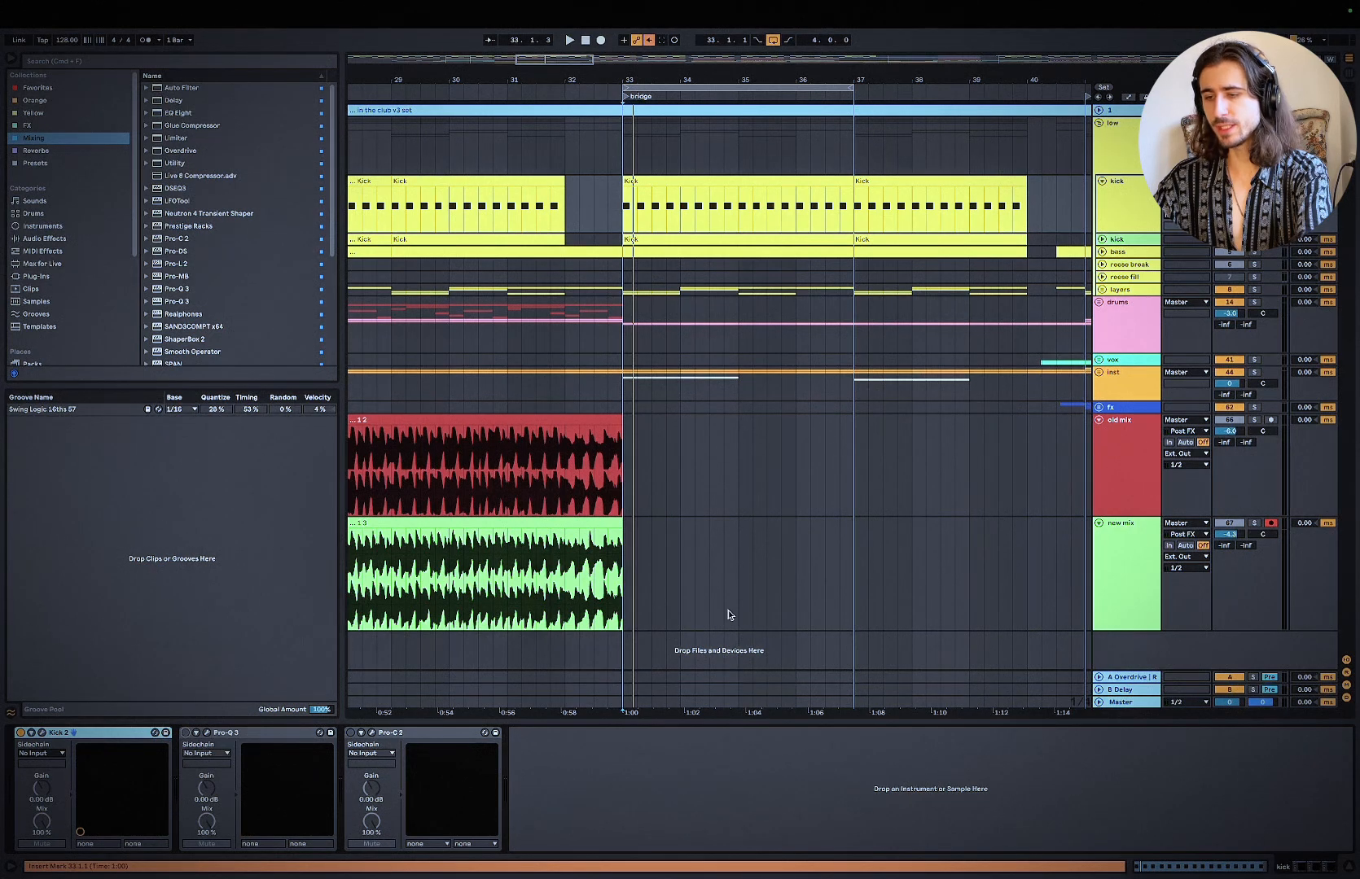
key("space")
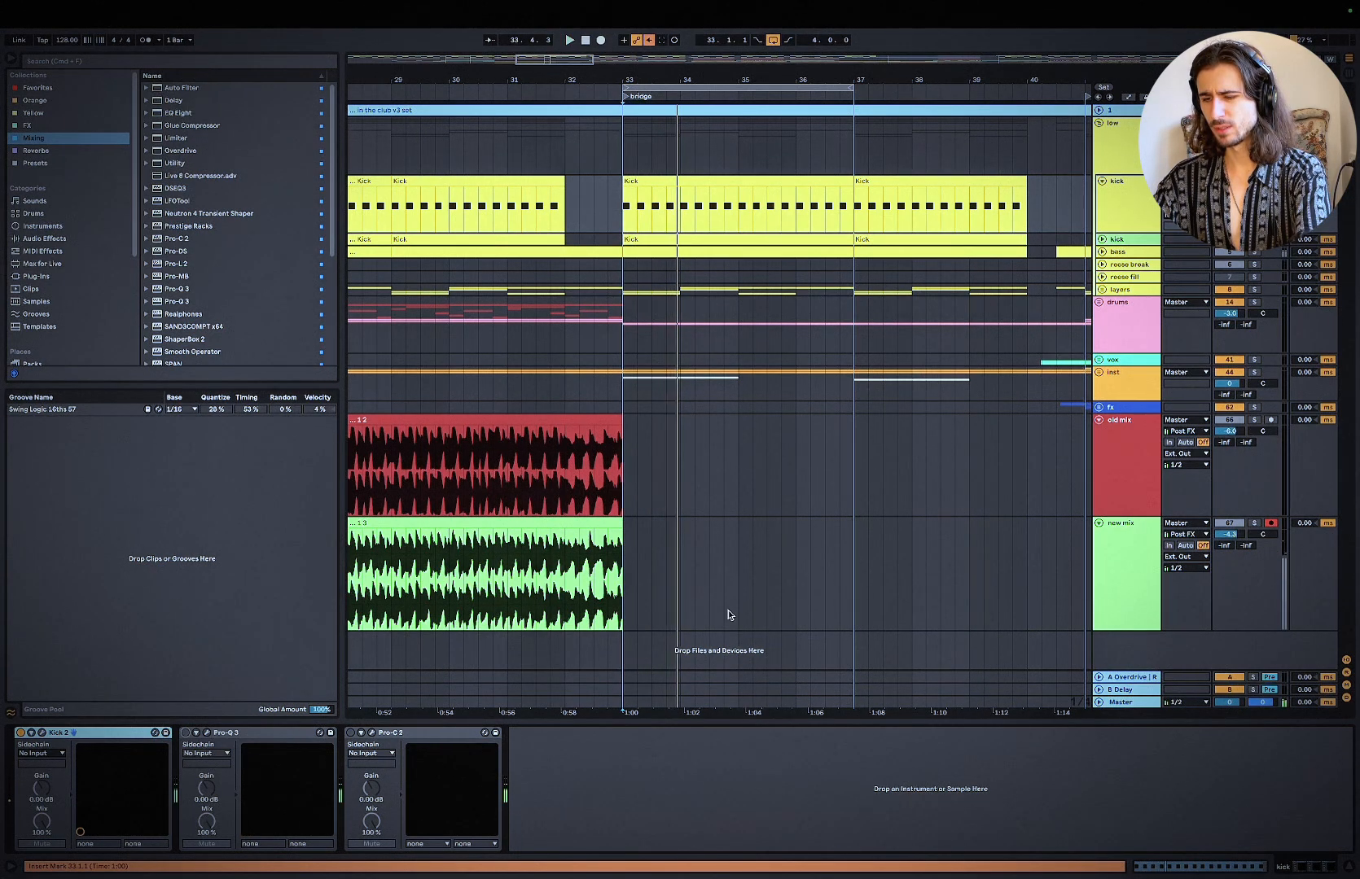
key("space")
key("space")
key("Tab")
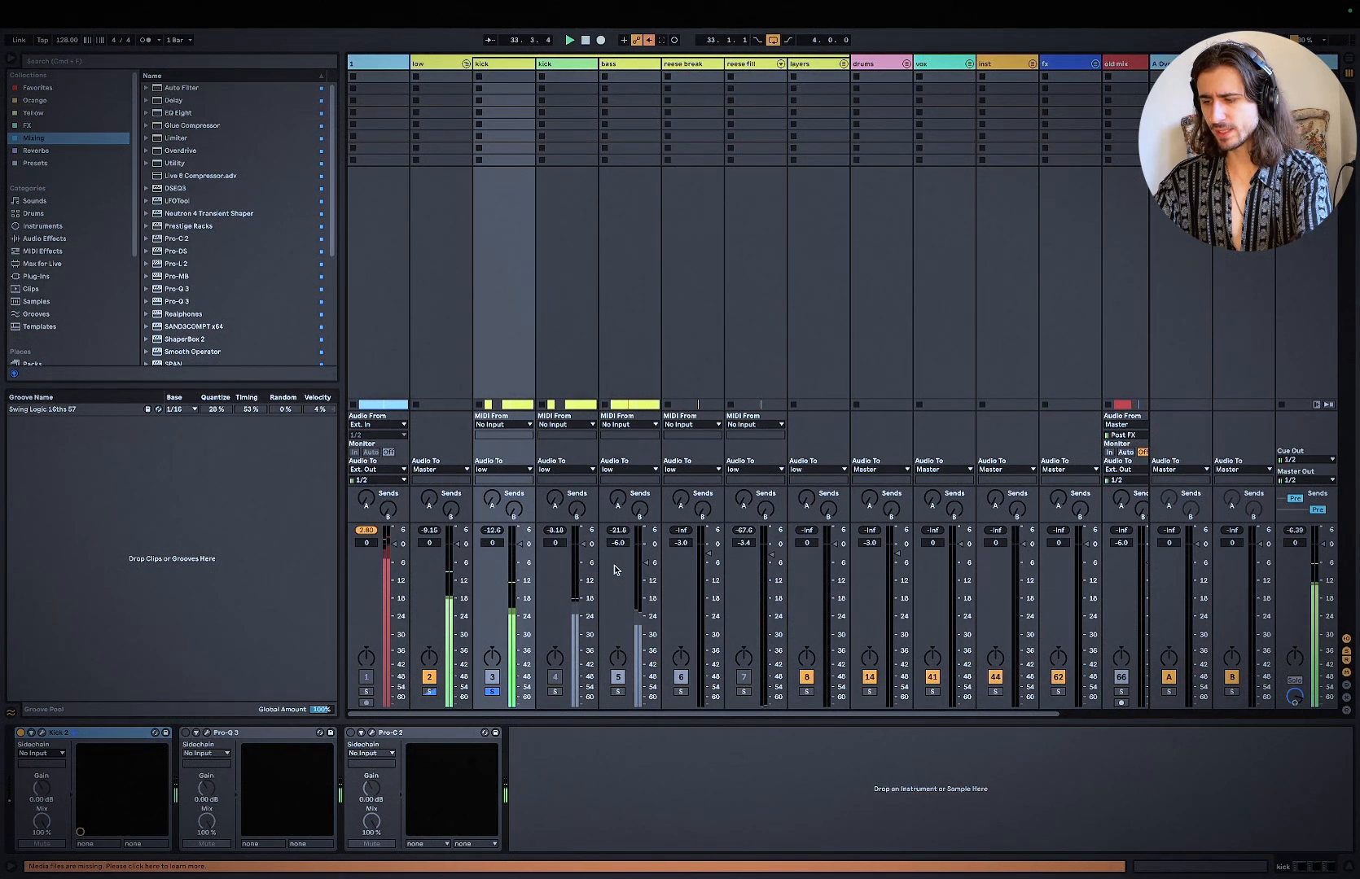
key("XF86AudioRaiseVolume")
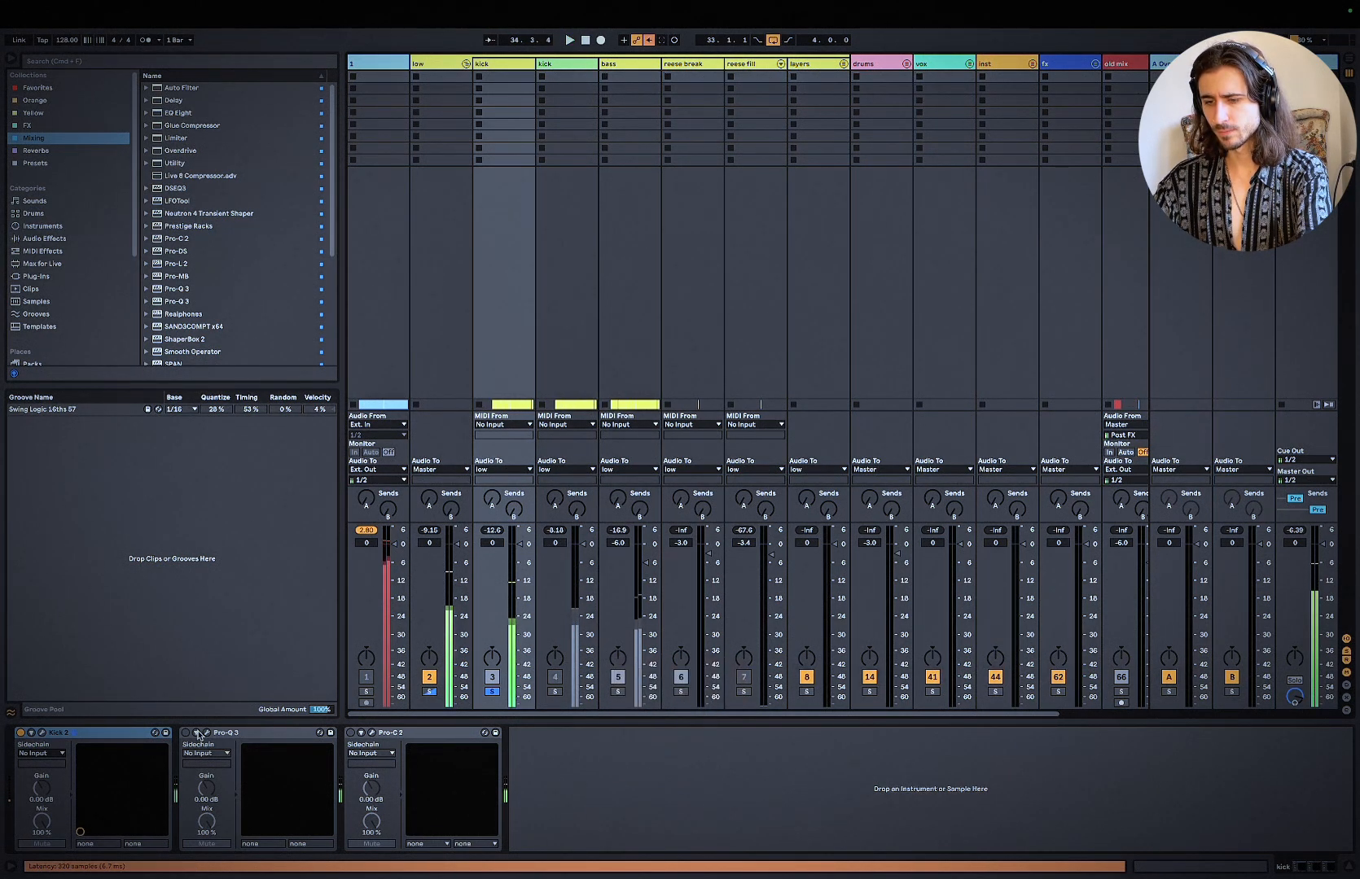
Step: Re-enable Pro-Q 3 on the kick track, review its EQ curve and audition the equalised kick
left_click(198, 734)
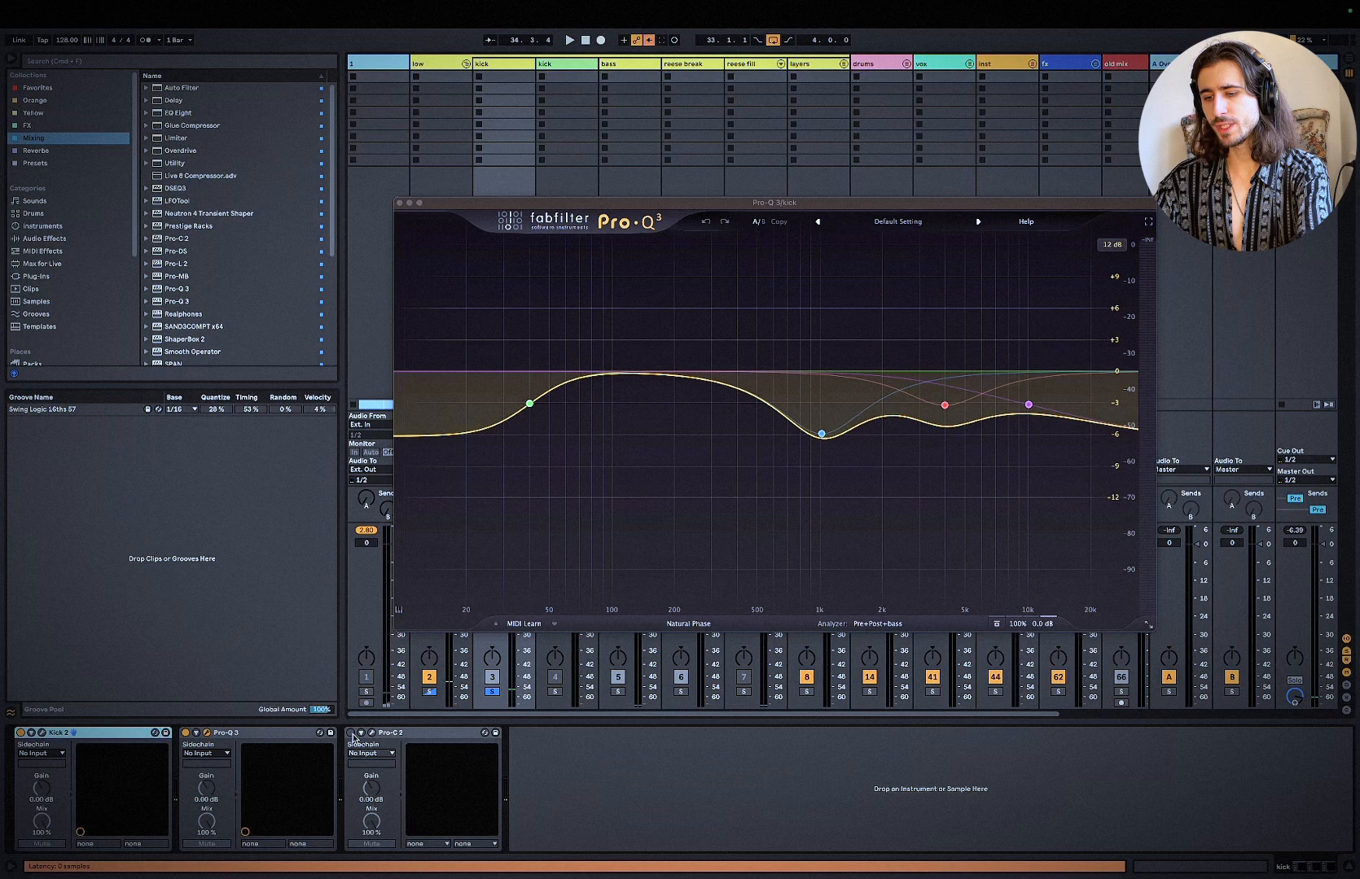
left_click(399, 203)
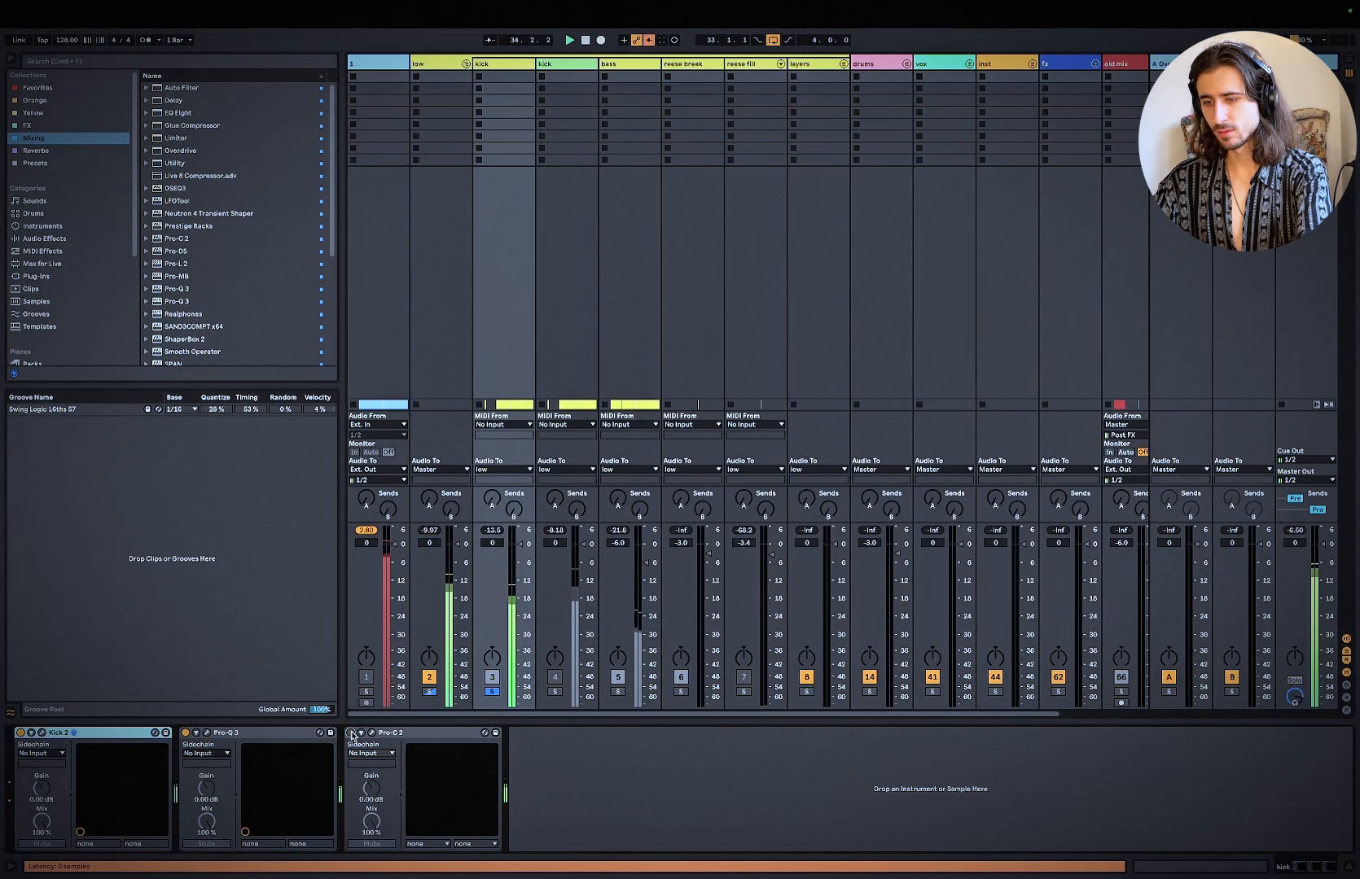
key("space")
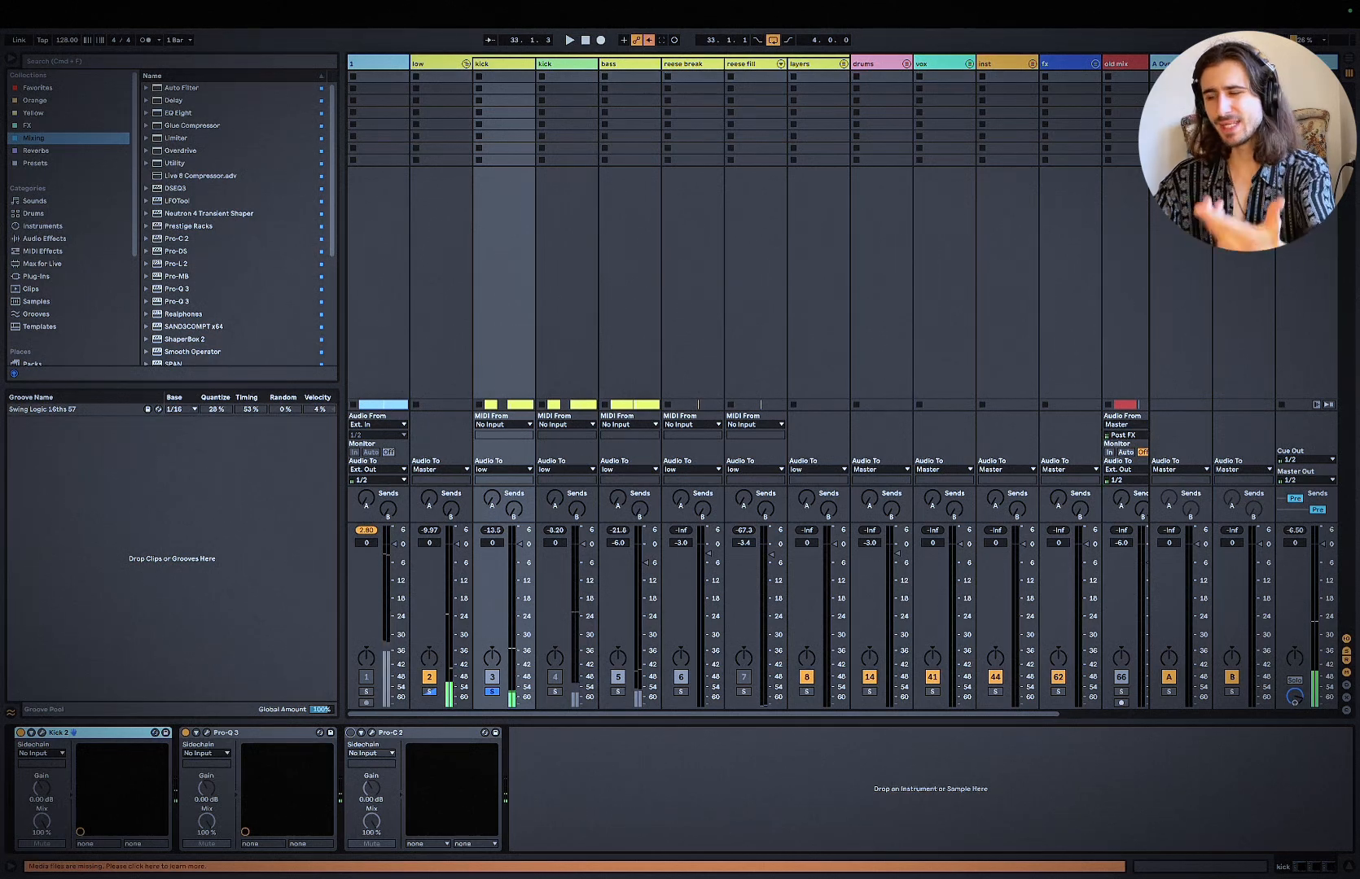
Step: Switch Realphones on the Master track to the Mix Check environment and close its window
left_click(1306, 64)
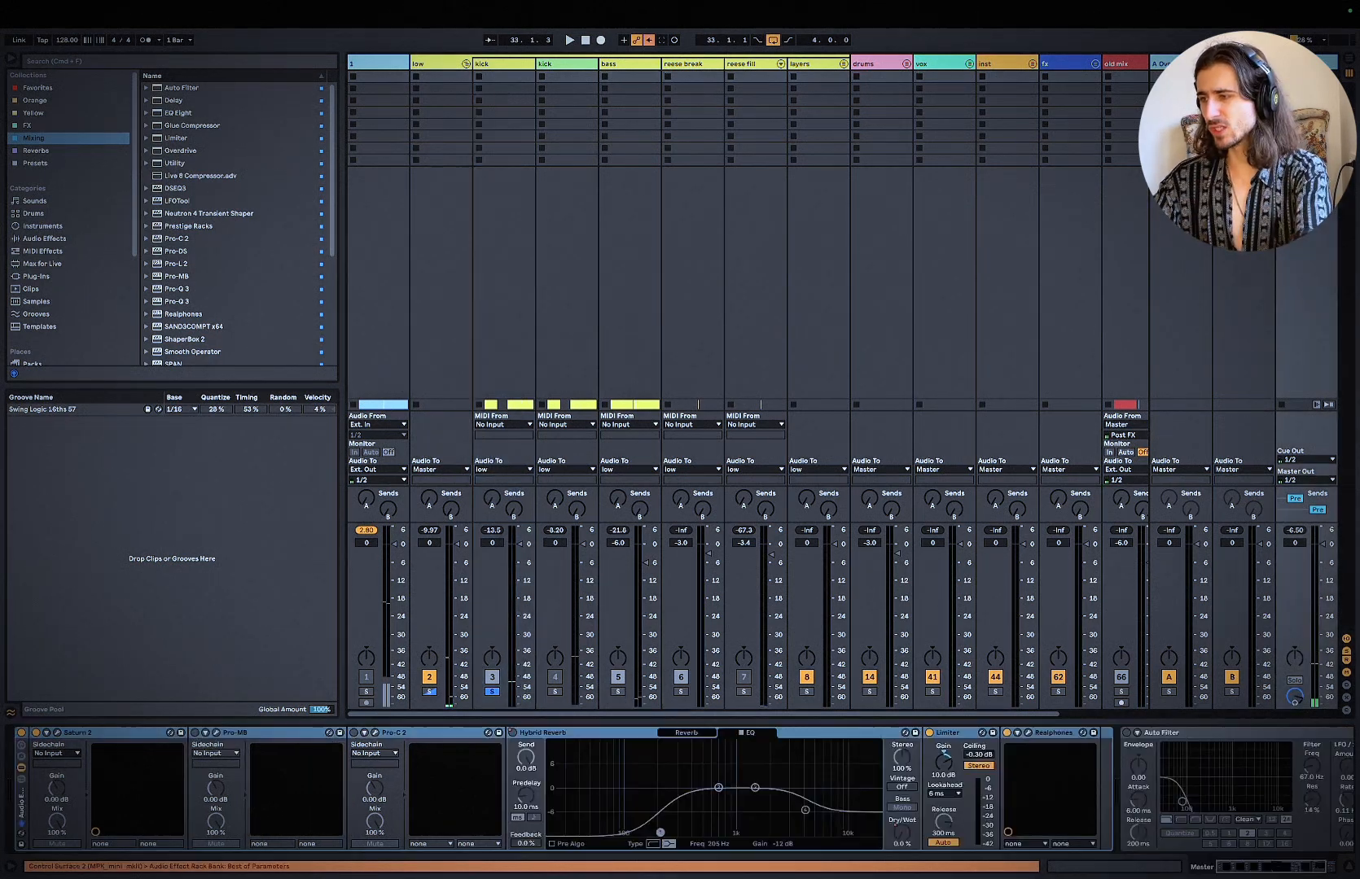
left_click(1029, 733)
left_click(511, 466)
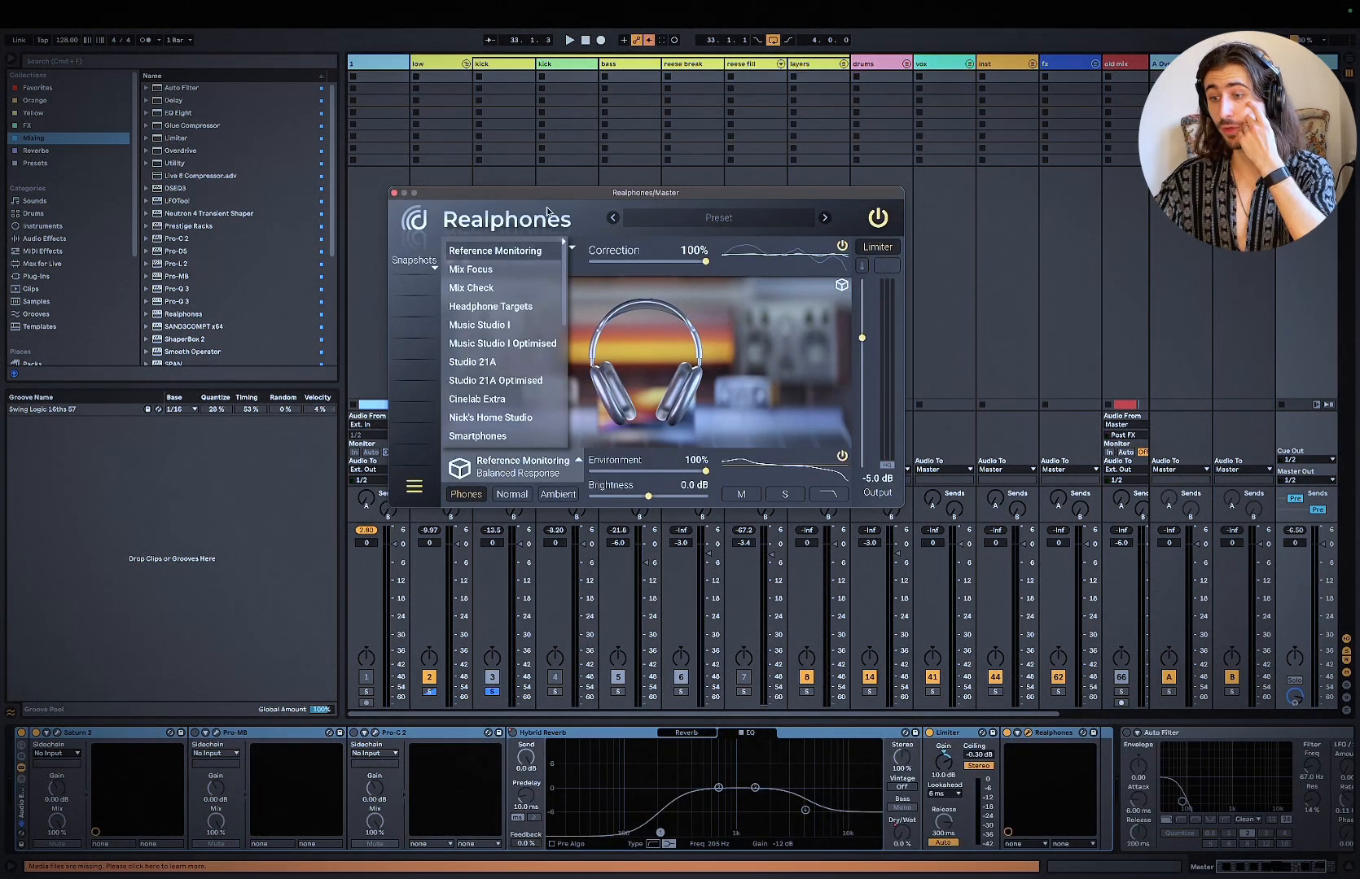
left_click(482, 291)
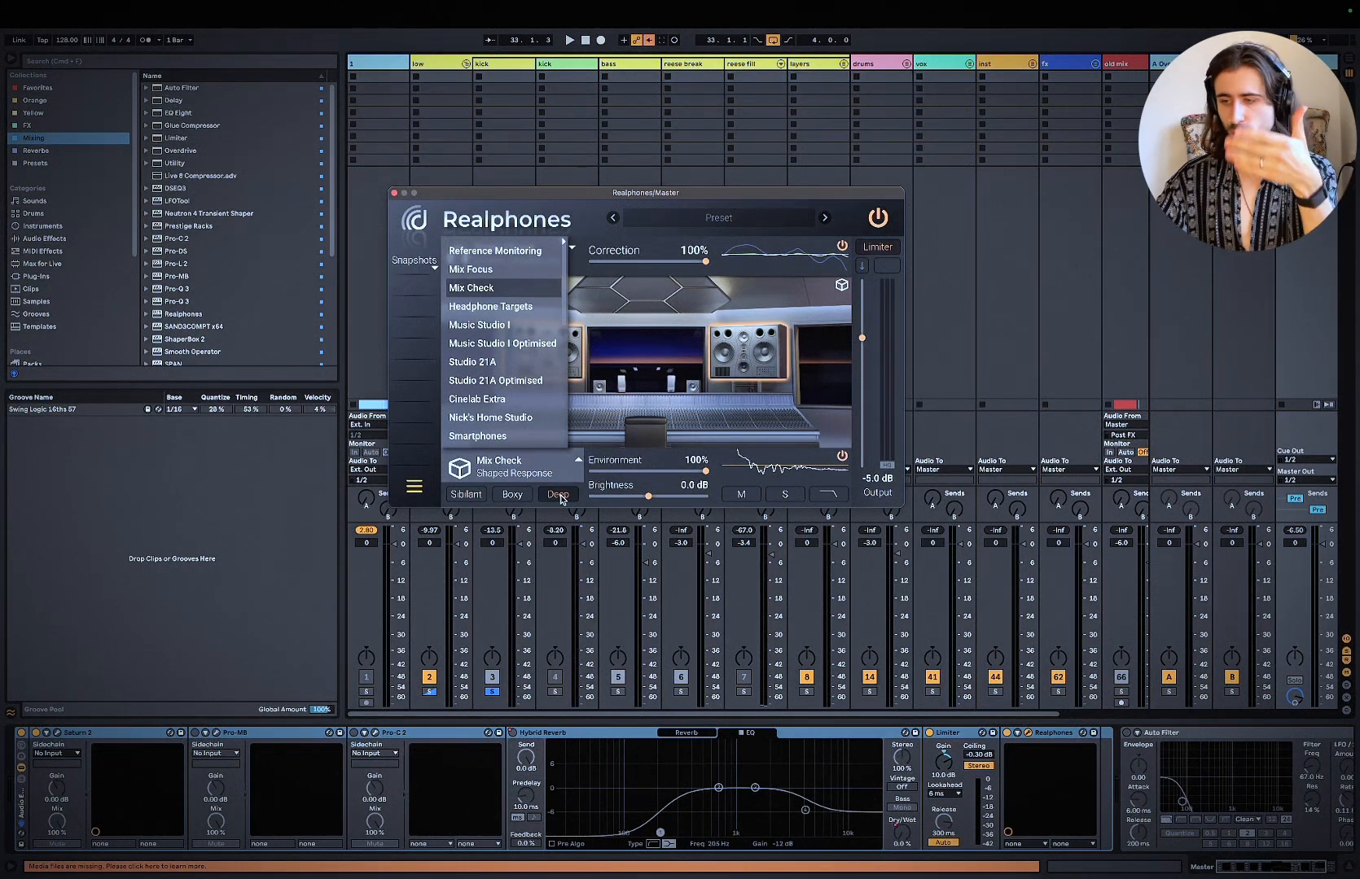
left_click(394, 193)
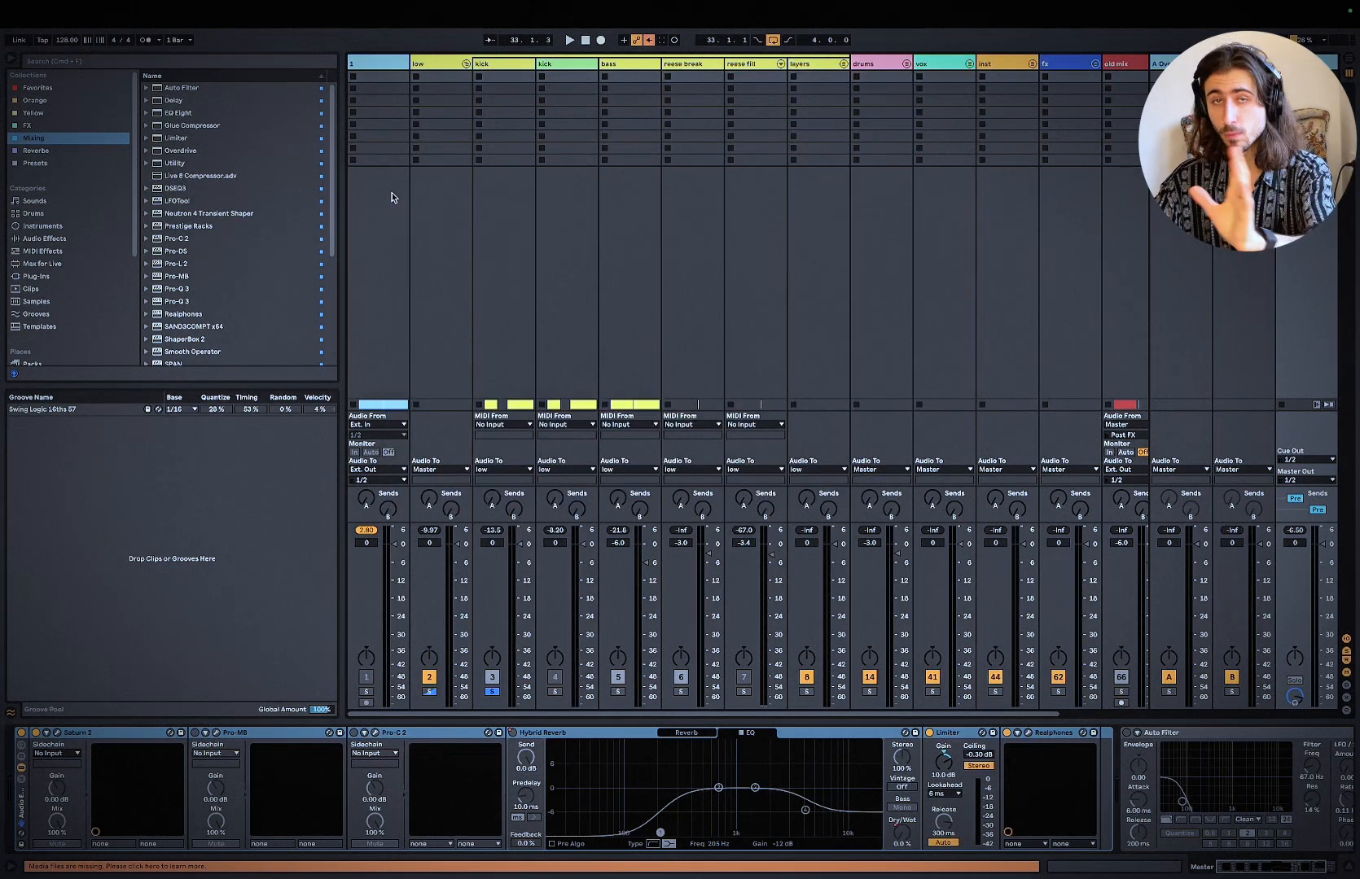
Step: Select the first kick track and audition the effect of its Pro-Q 3 in the loop
left_click(512, 77)
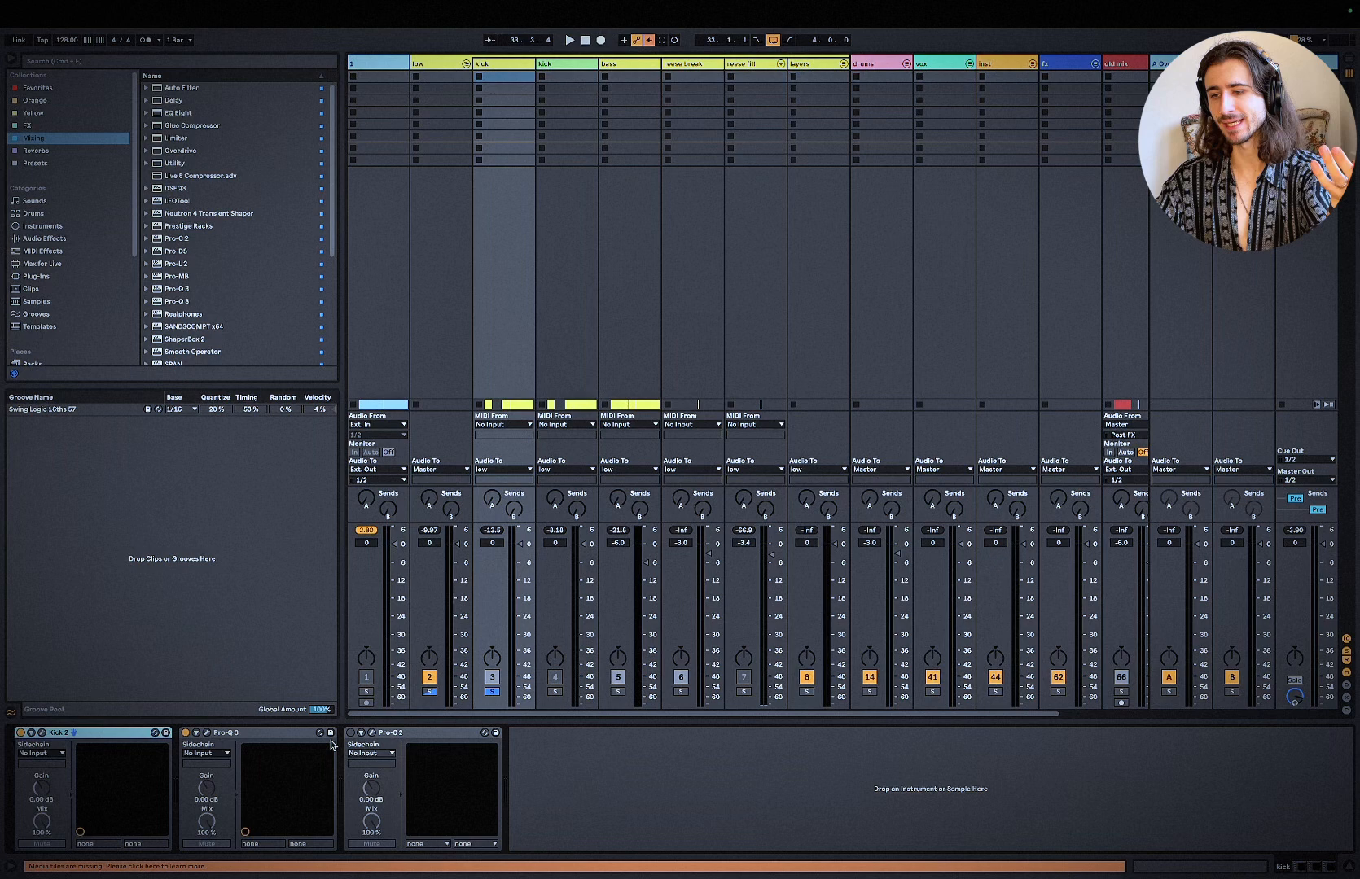
key("space")
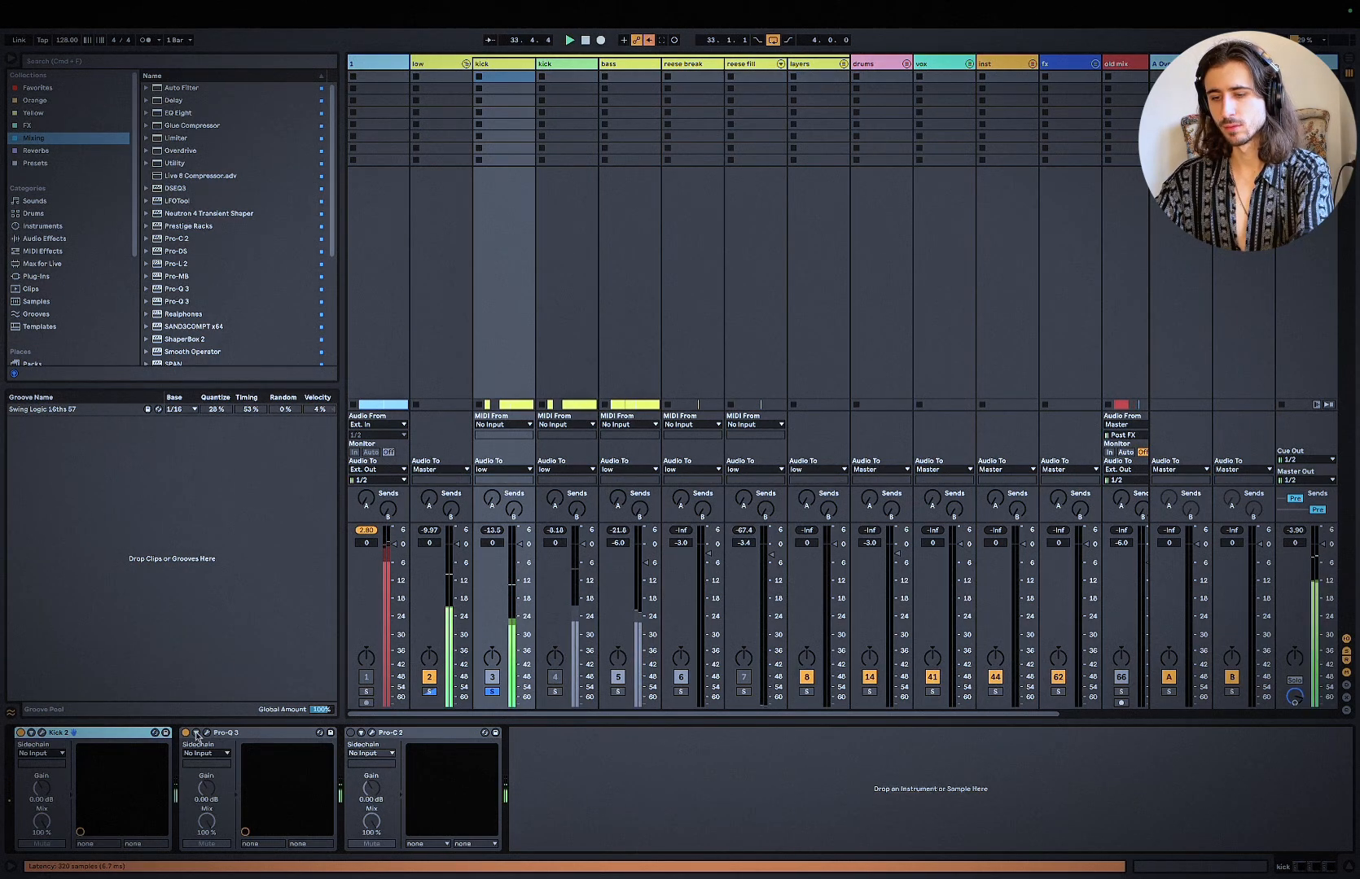
key("space")
Step: Open Pro-C 2 on the kick track, enable it and audition its gain reduction in the loop
left_click(371, 733)
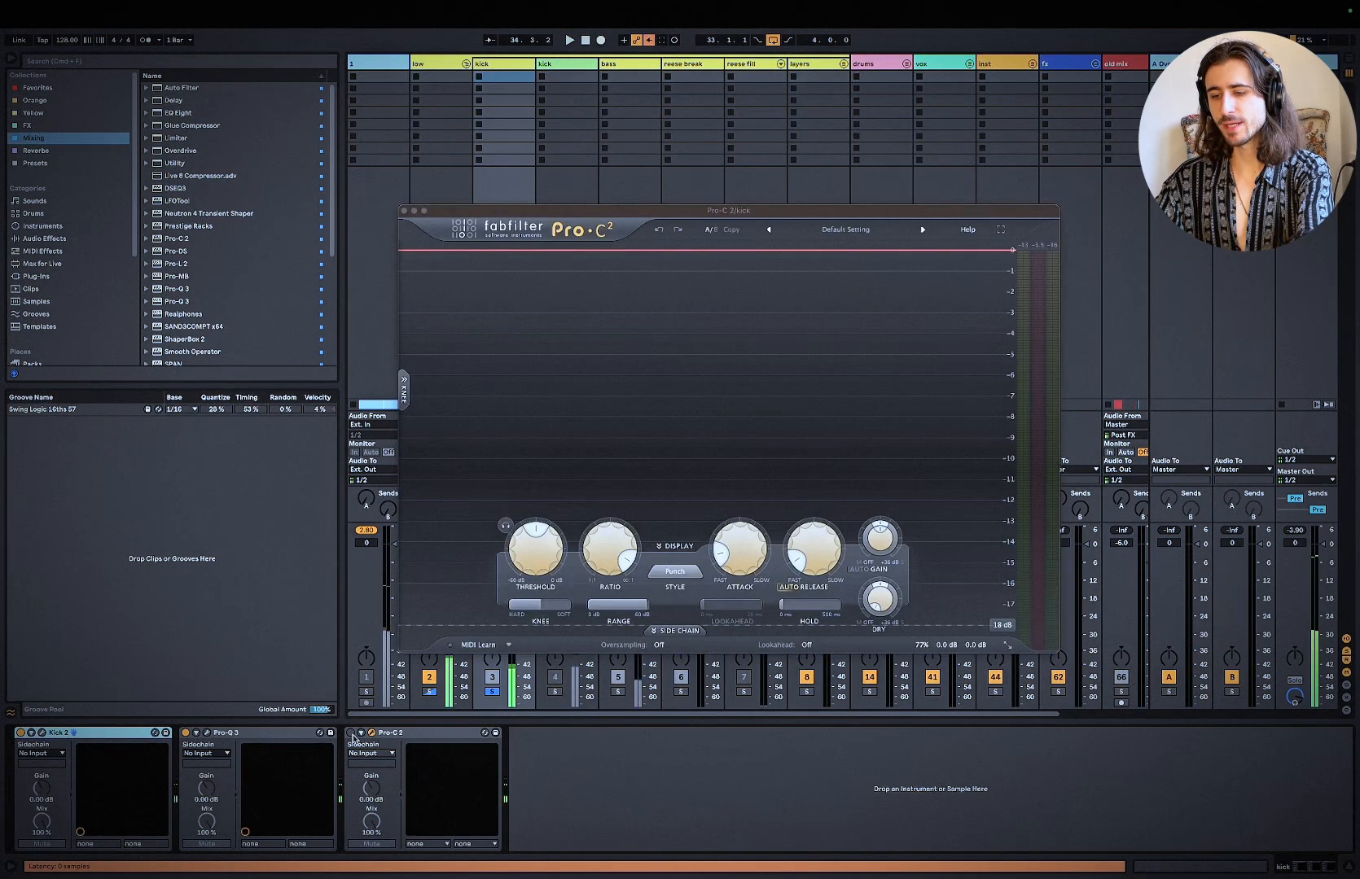
left_click(350, 734)
key("space")
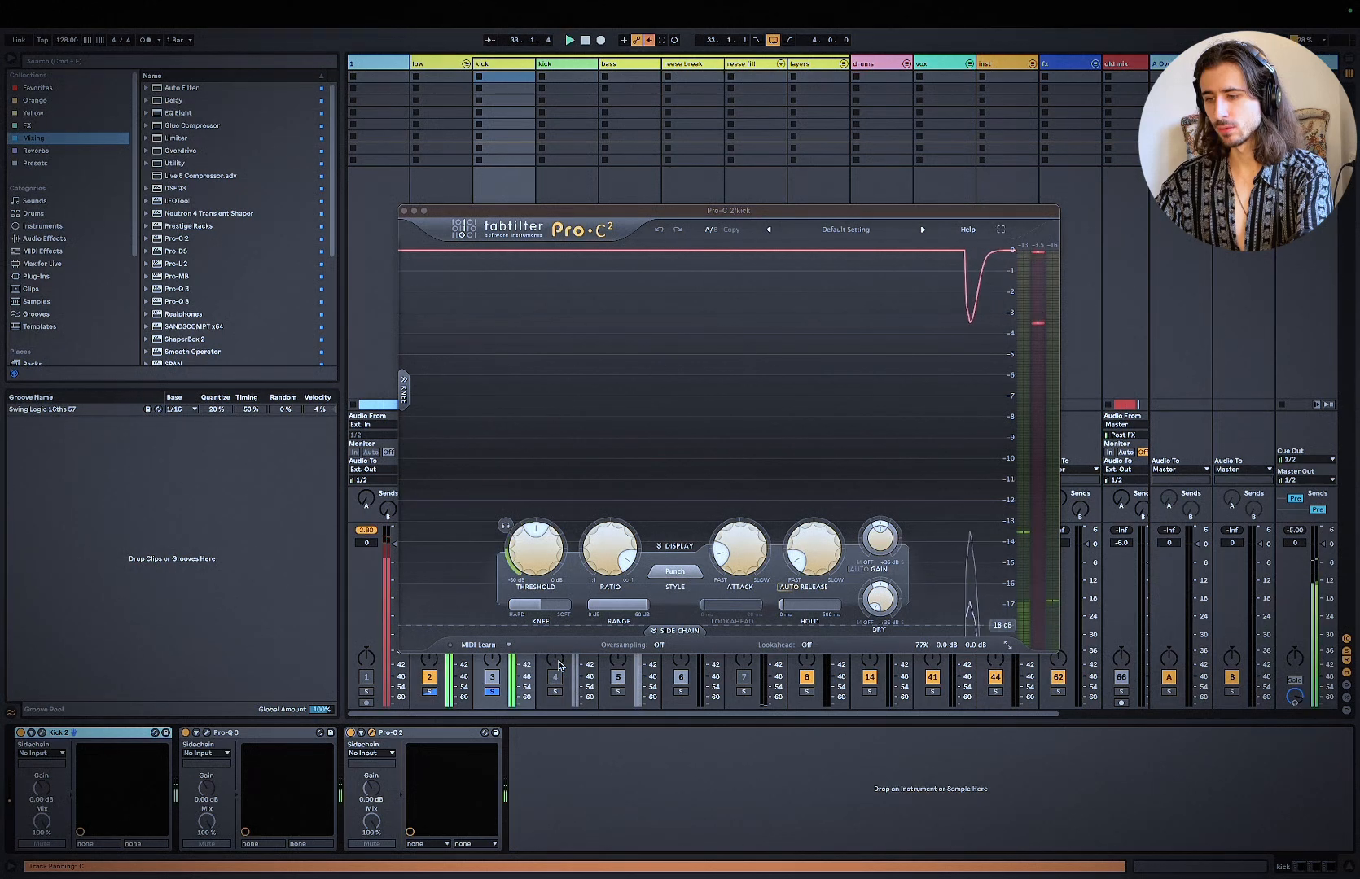
left_click(540, 565)
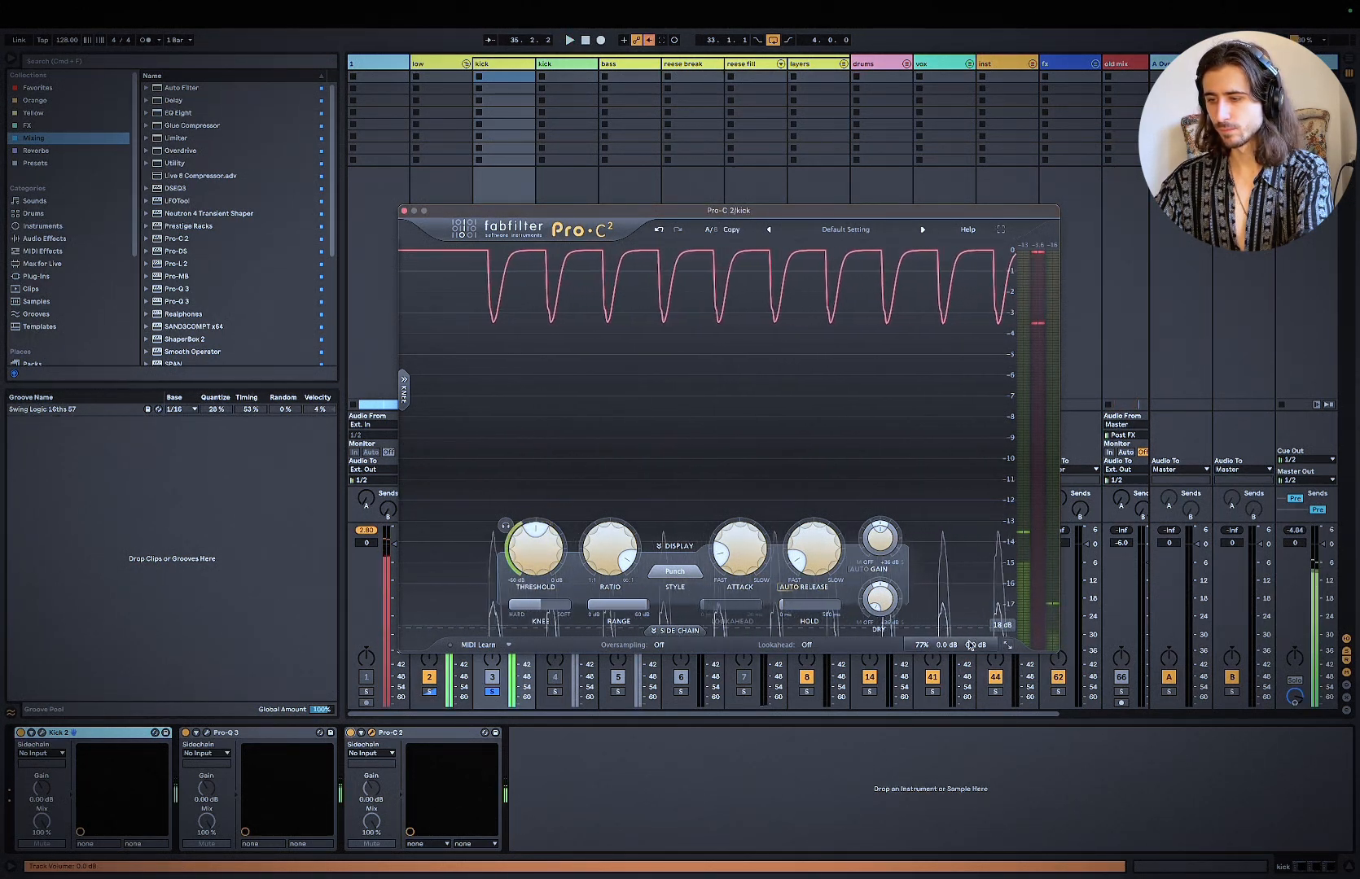
Step: Set the kick's Pro-C 2 mix to 100% and play the loop
mouse_move(949, 628)
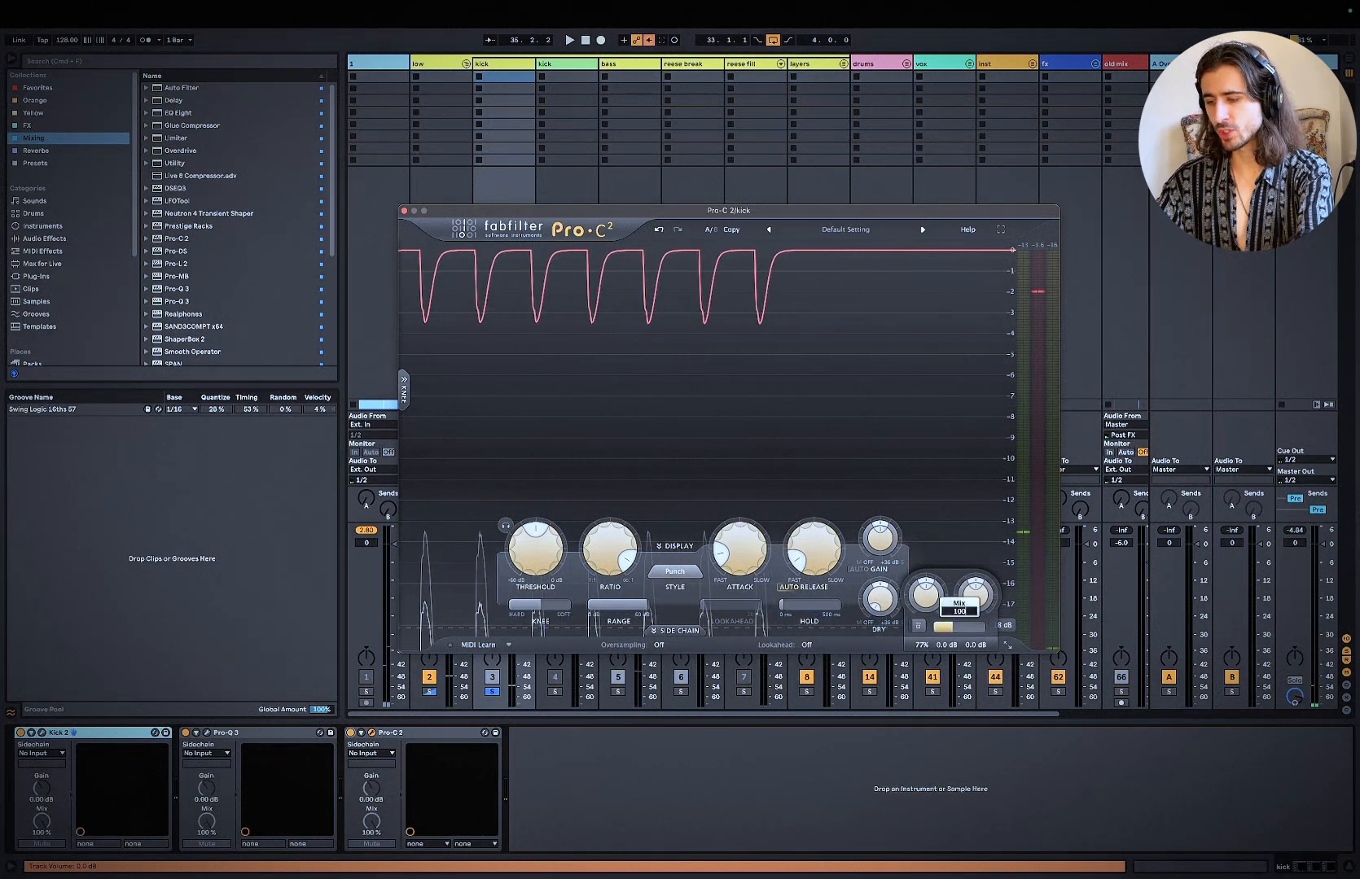
type("100")
key("Return")
key("space")
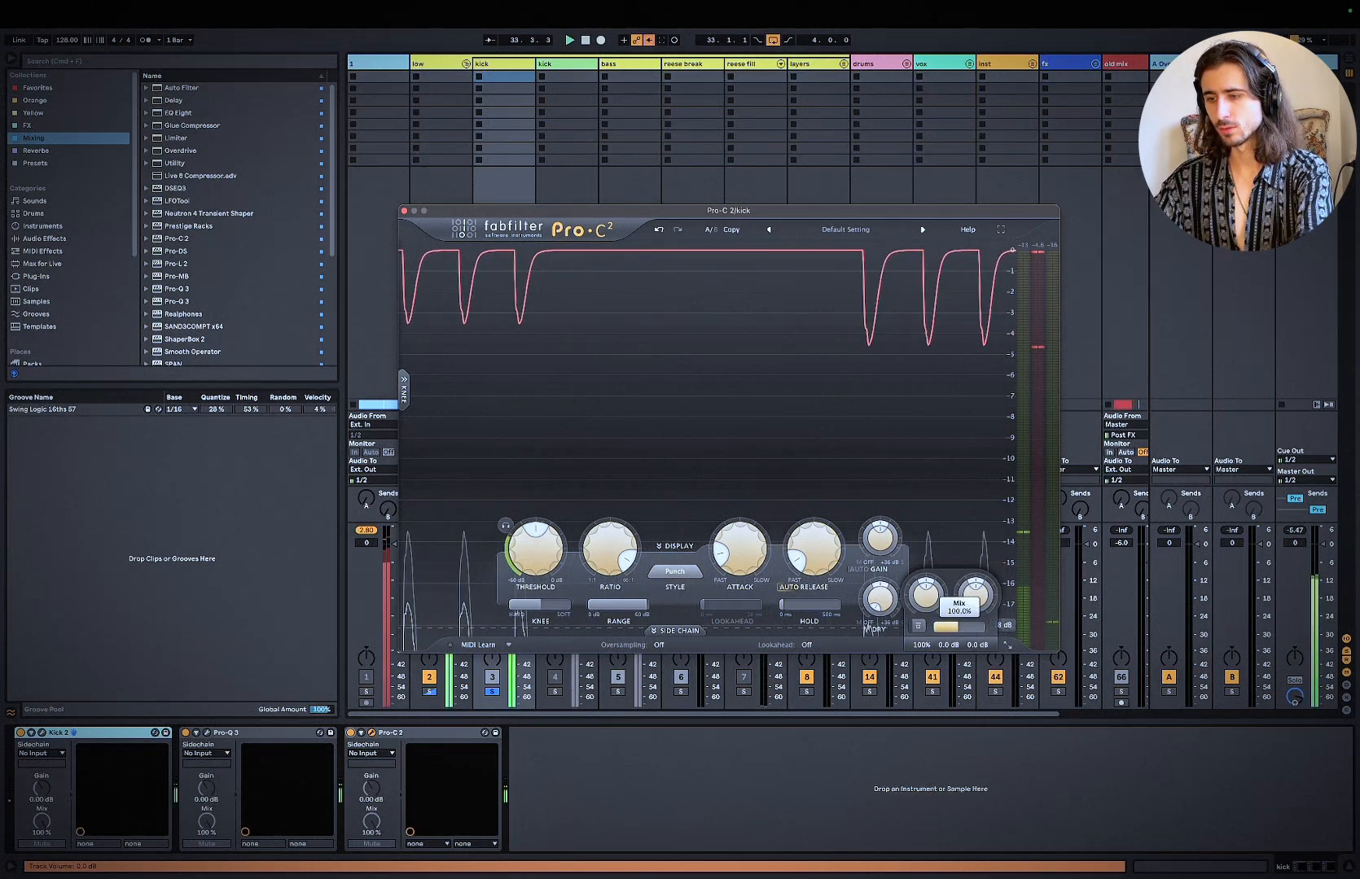
Step: Compare the kick with and without Pro-C 2 during loop playback, moving the plug-in window aside to watch the mixer meters
left_click(918, 627)
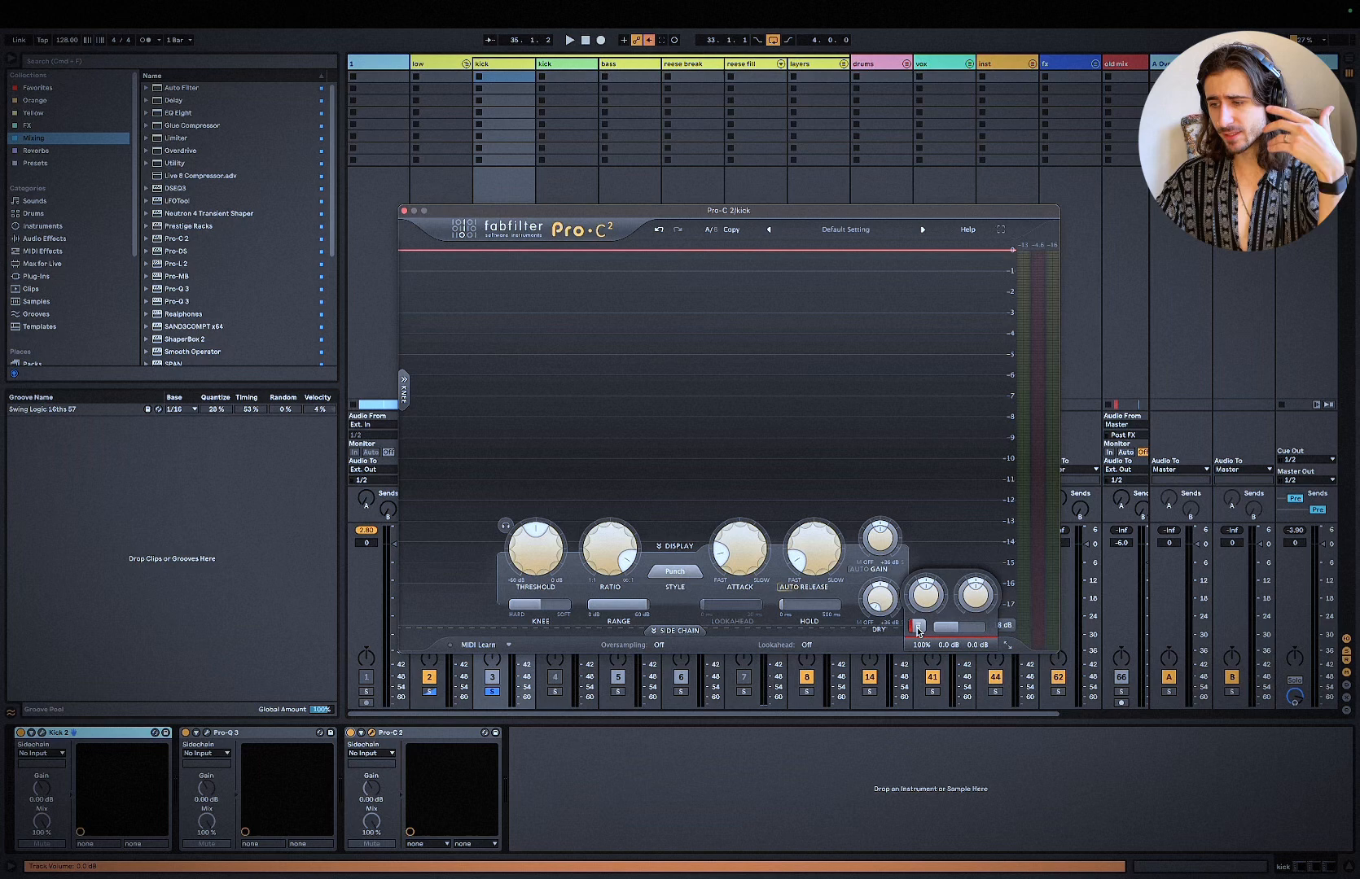
key("space")
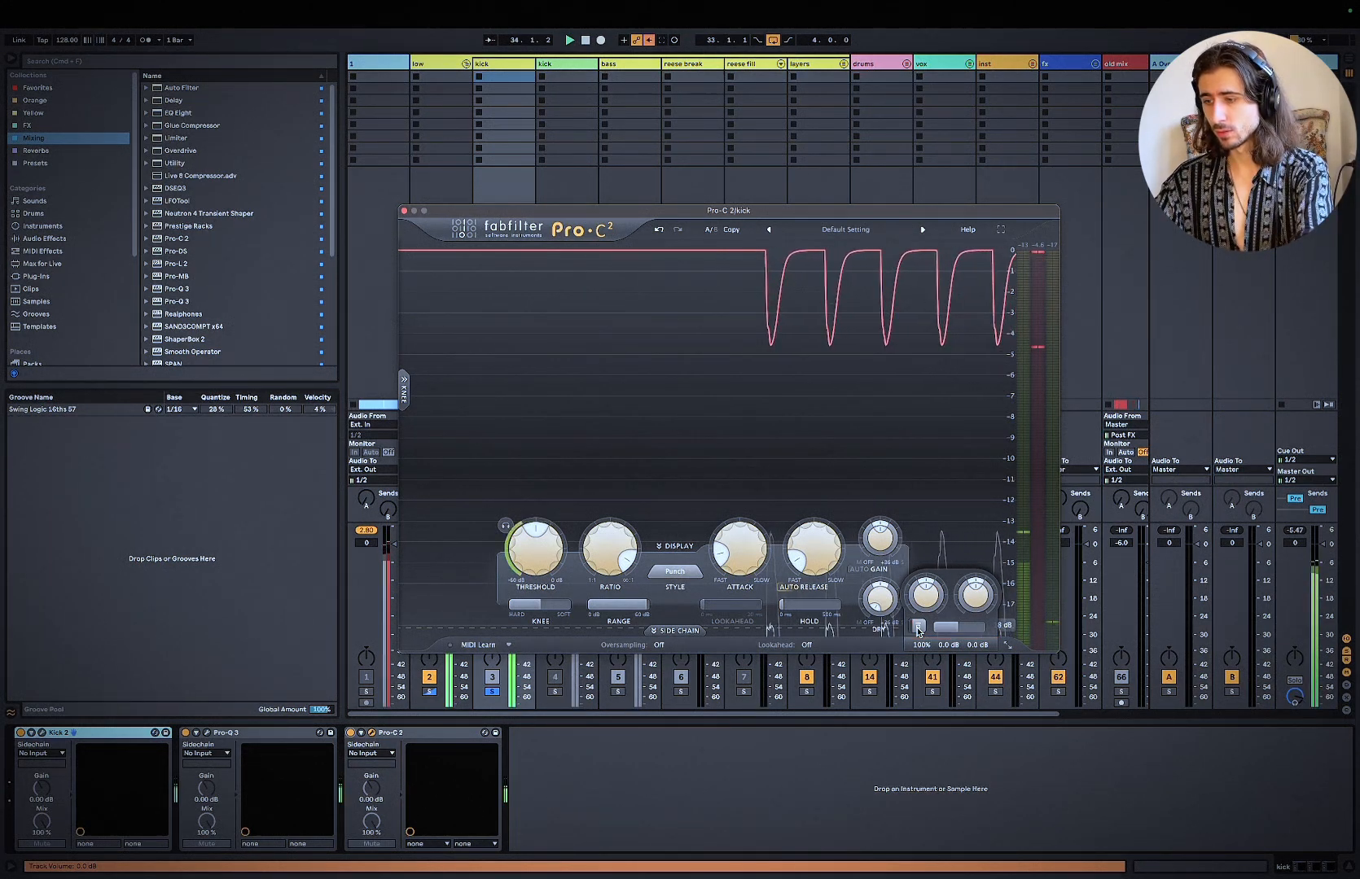
left_click_drag(530, 211, 936, 155)
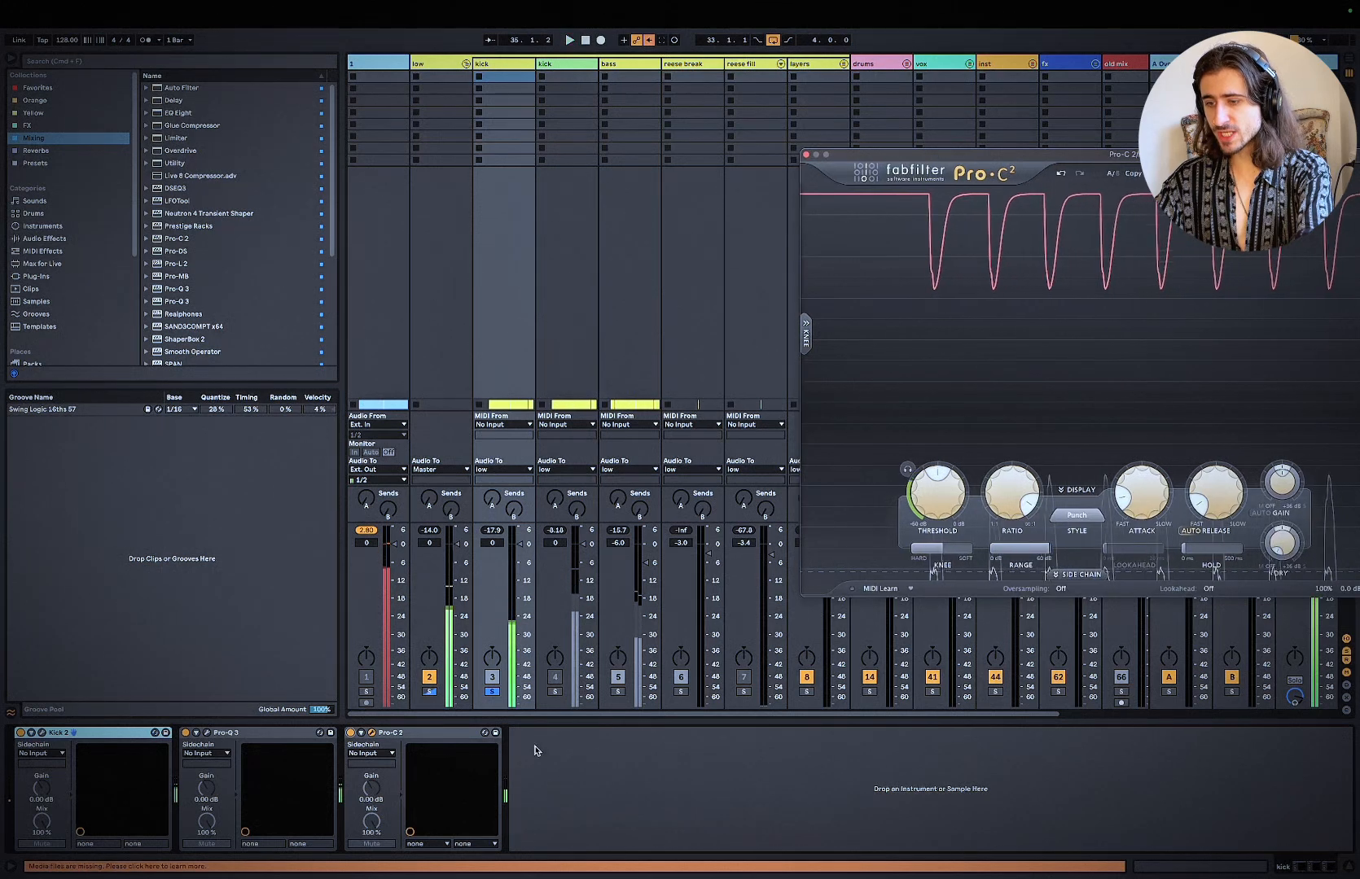
left_click(446, 806)
left_click(351, 733)
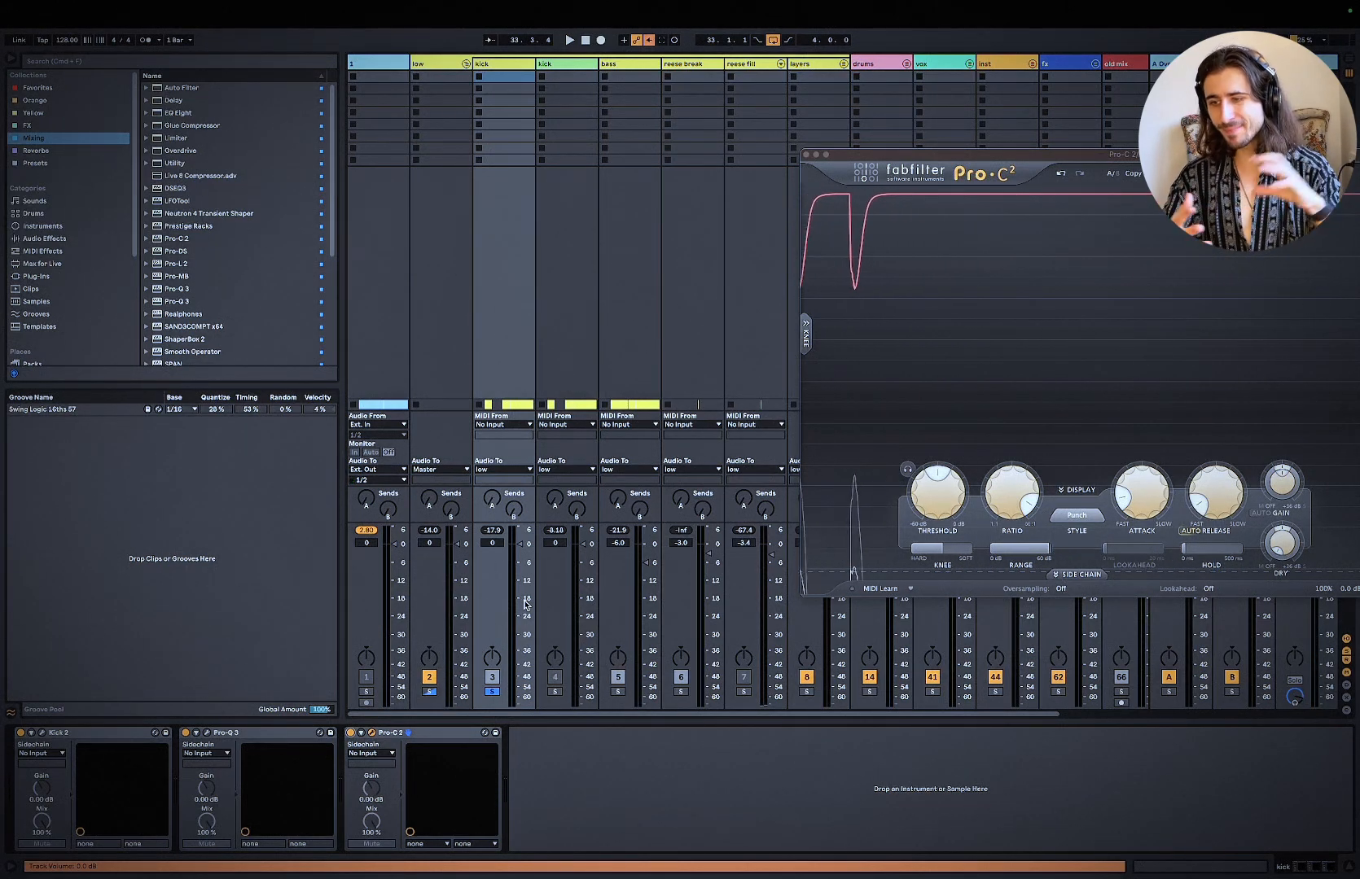
left_click_drag(878, 163, 544, 161)
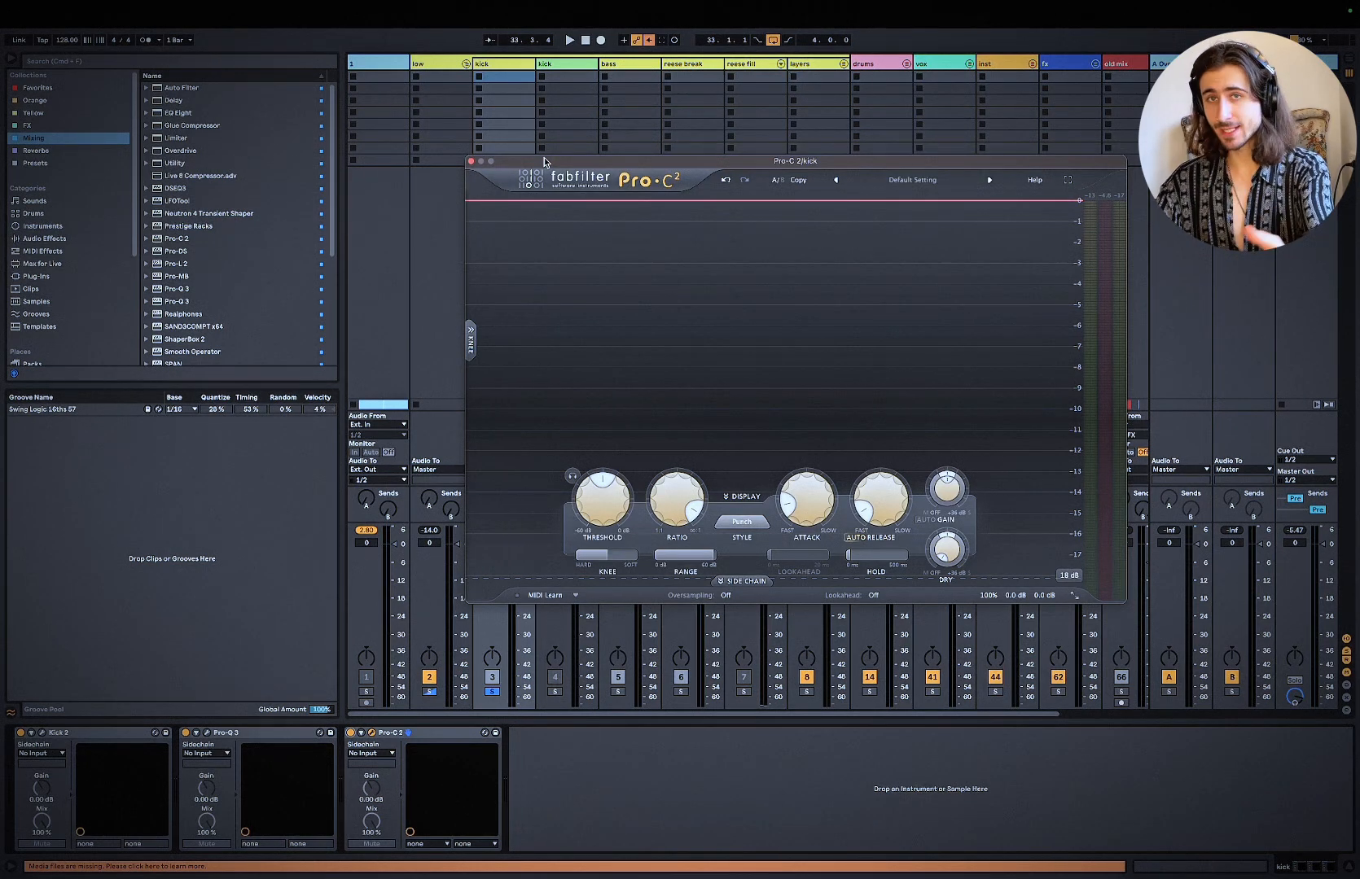
Step: Close the Pro-C 2 window, switch to Keynote and show the "Processing chain logic" slide, nudging its title slightly down
left_click(471, 163)
key("super+Tab")
left_click(459, 441)
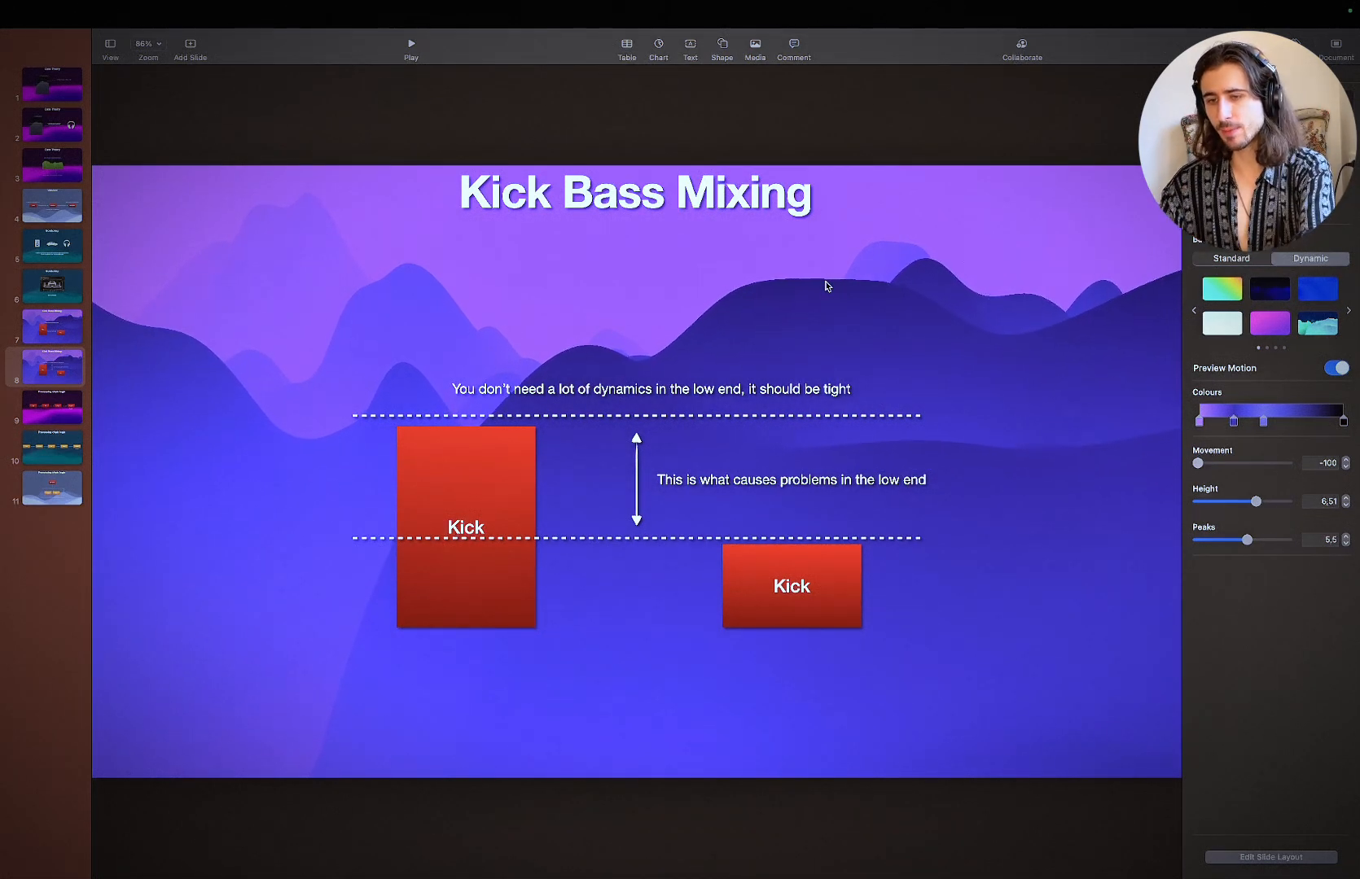
key("Up")
key("Down")
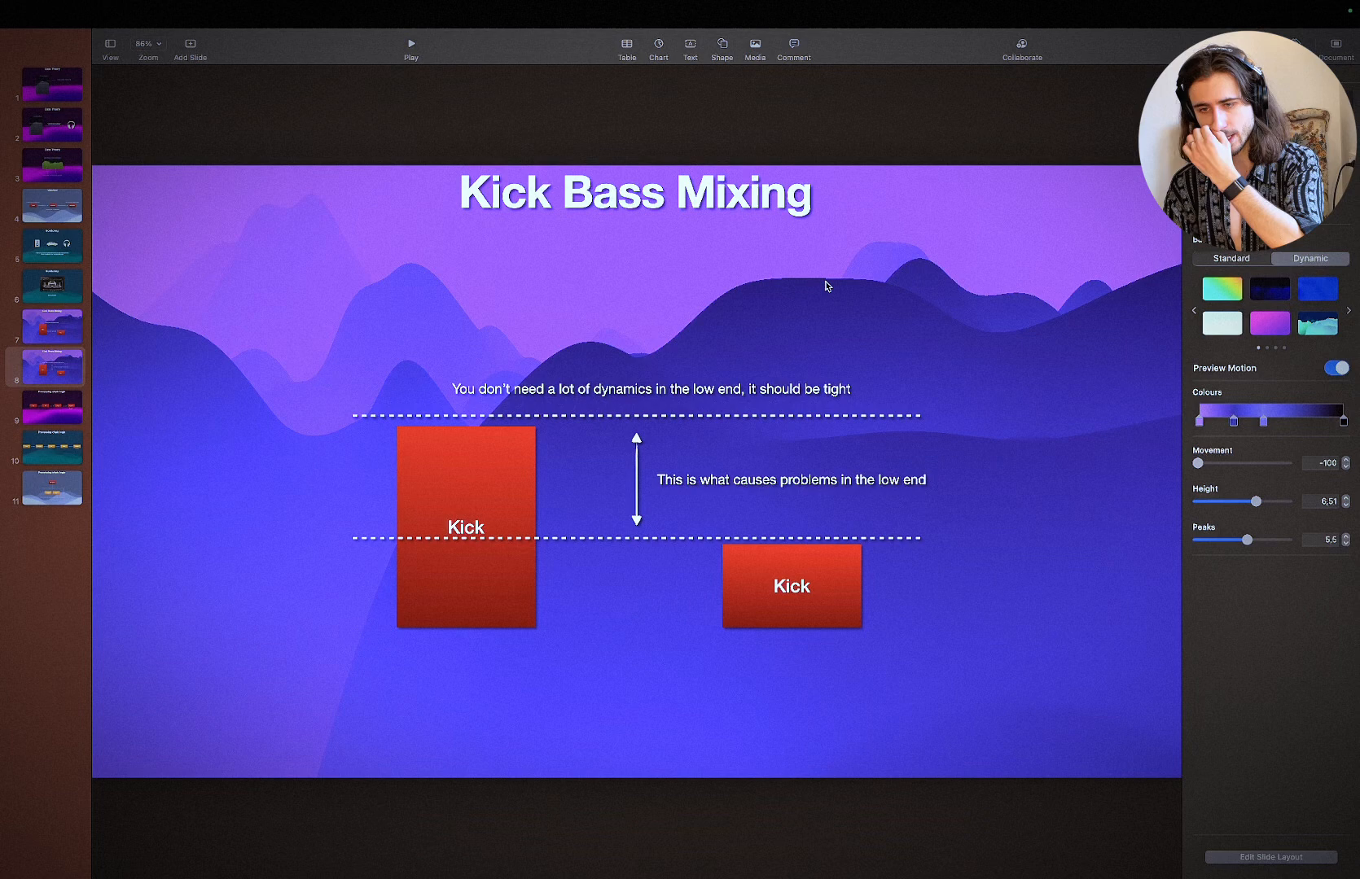
key("Down")
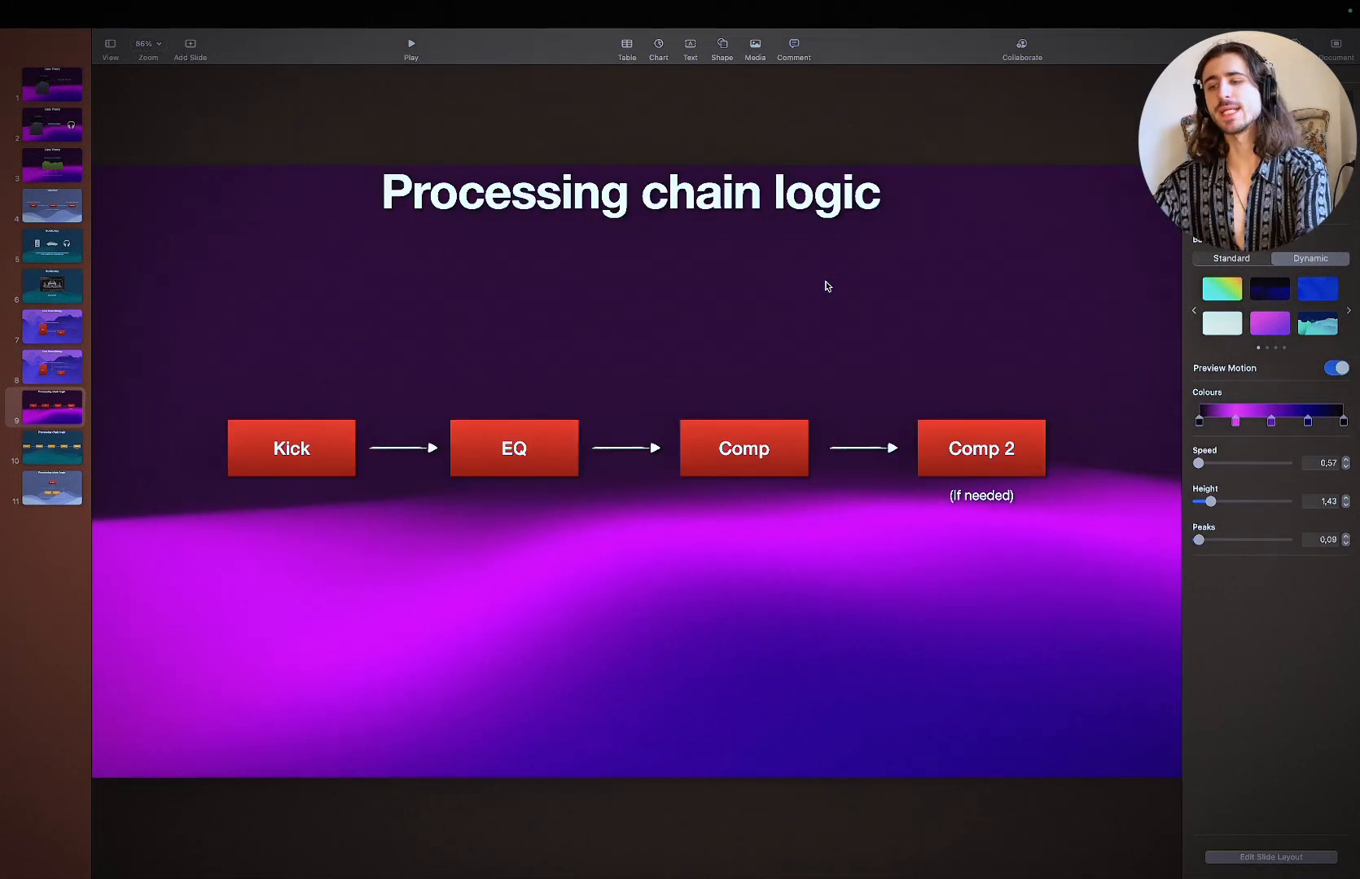
left_click_drag(736, 217, 739, 213)
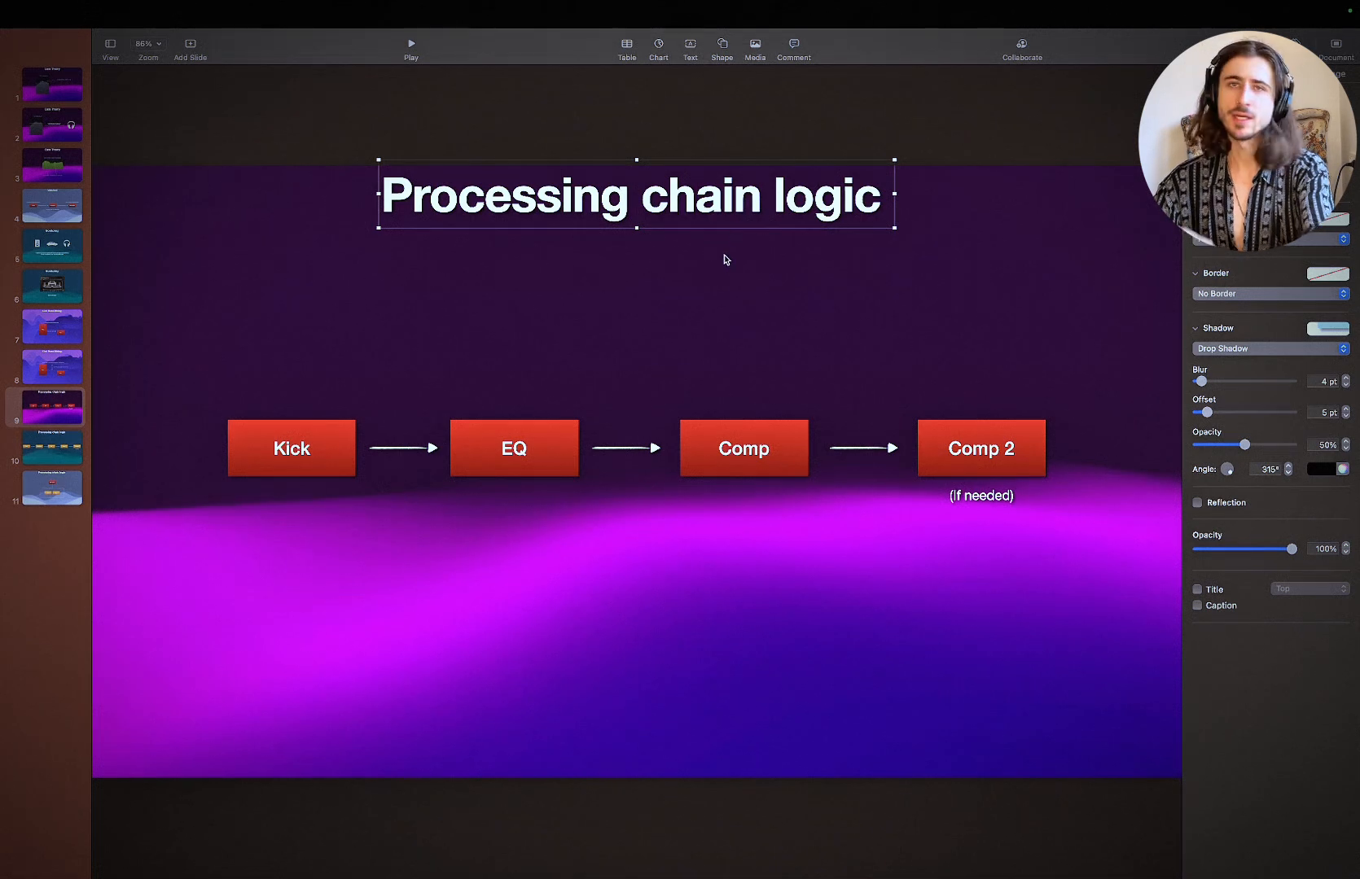
left_click(605, 296)
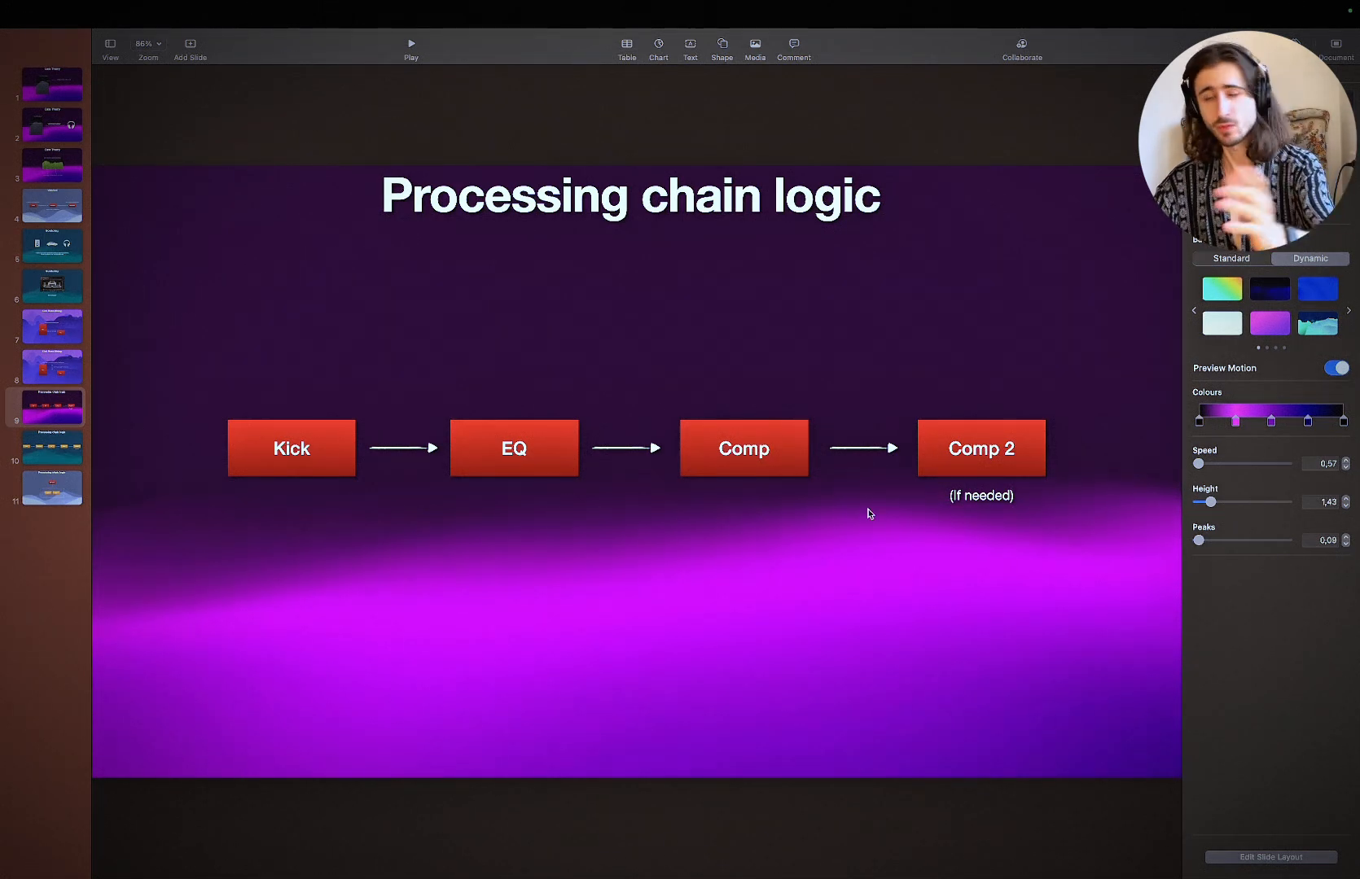
Step: Switch back to Ableton Live, place Pro-C 2 before Pro-Q 3 on the kick track and play the loop with the compressor open
key("super+Tab")
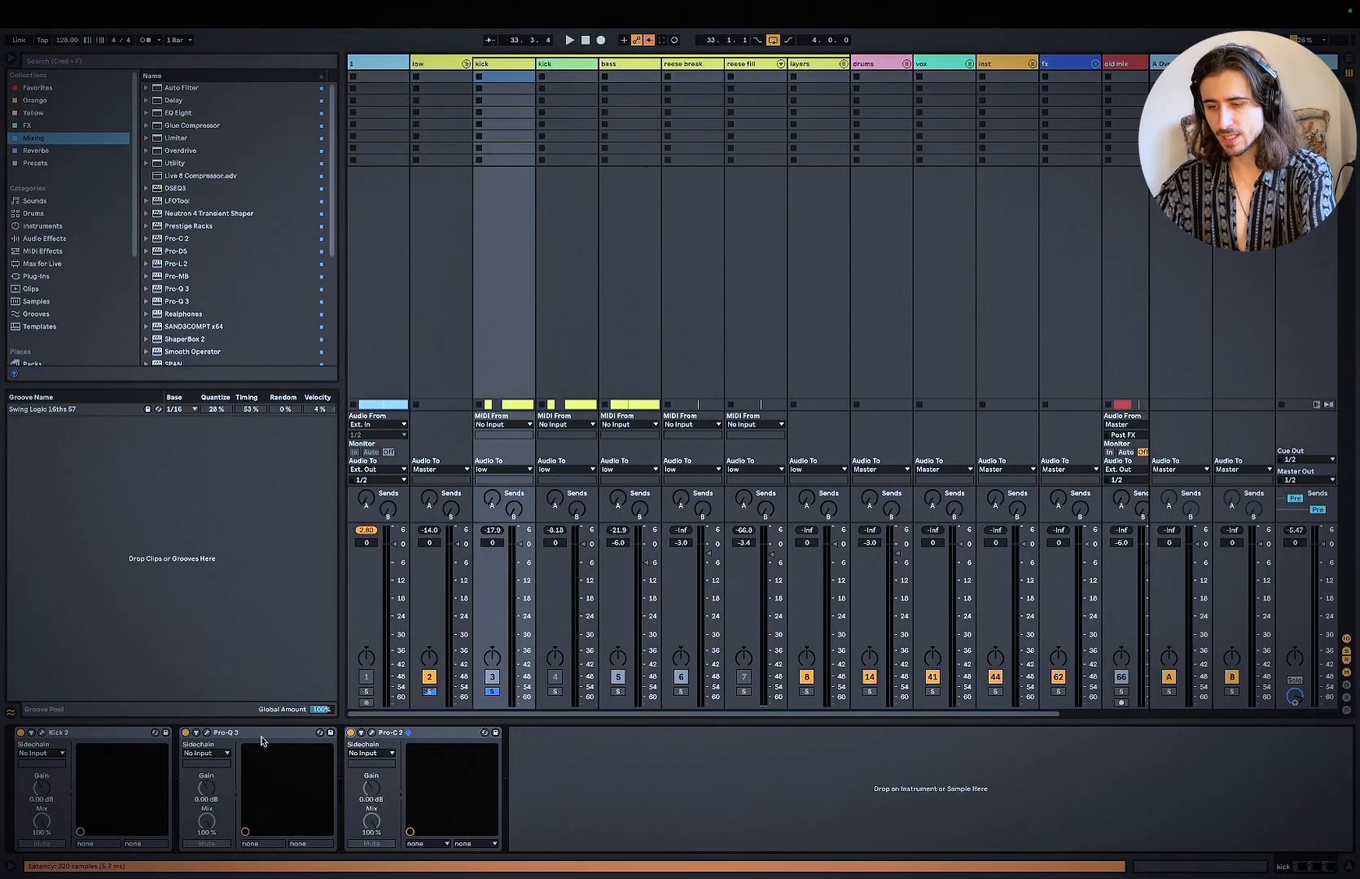
left_click_drag(447, 734, 213, 751)
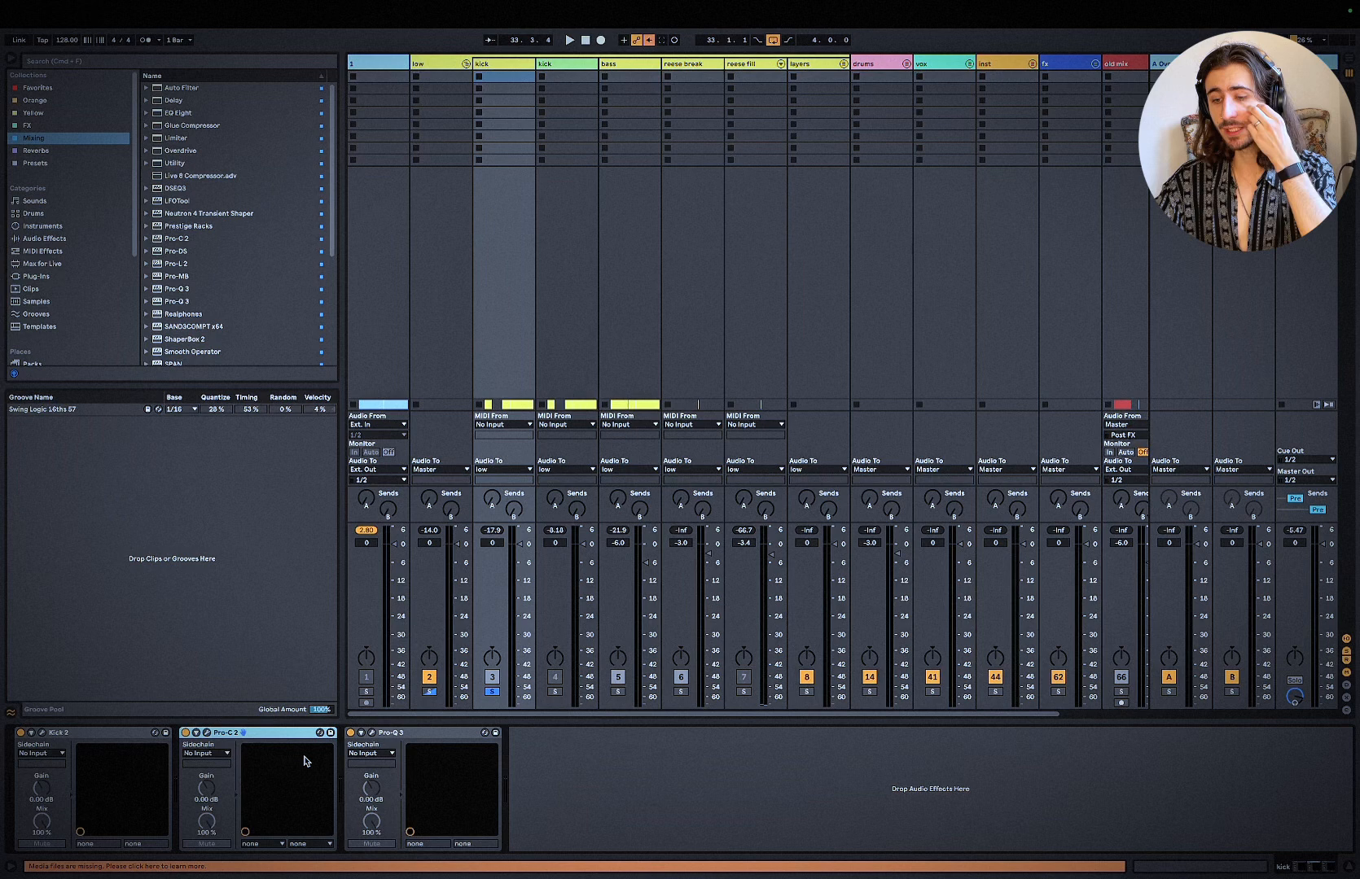
left_click(208, 734)
key("space")
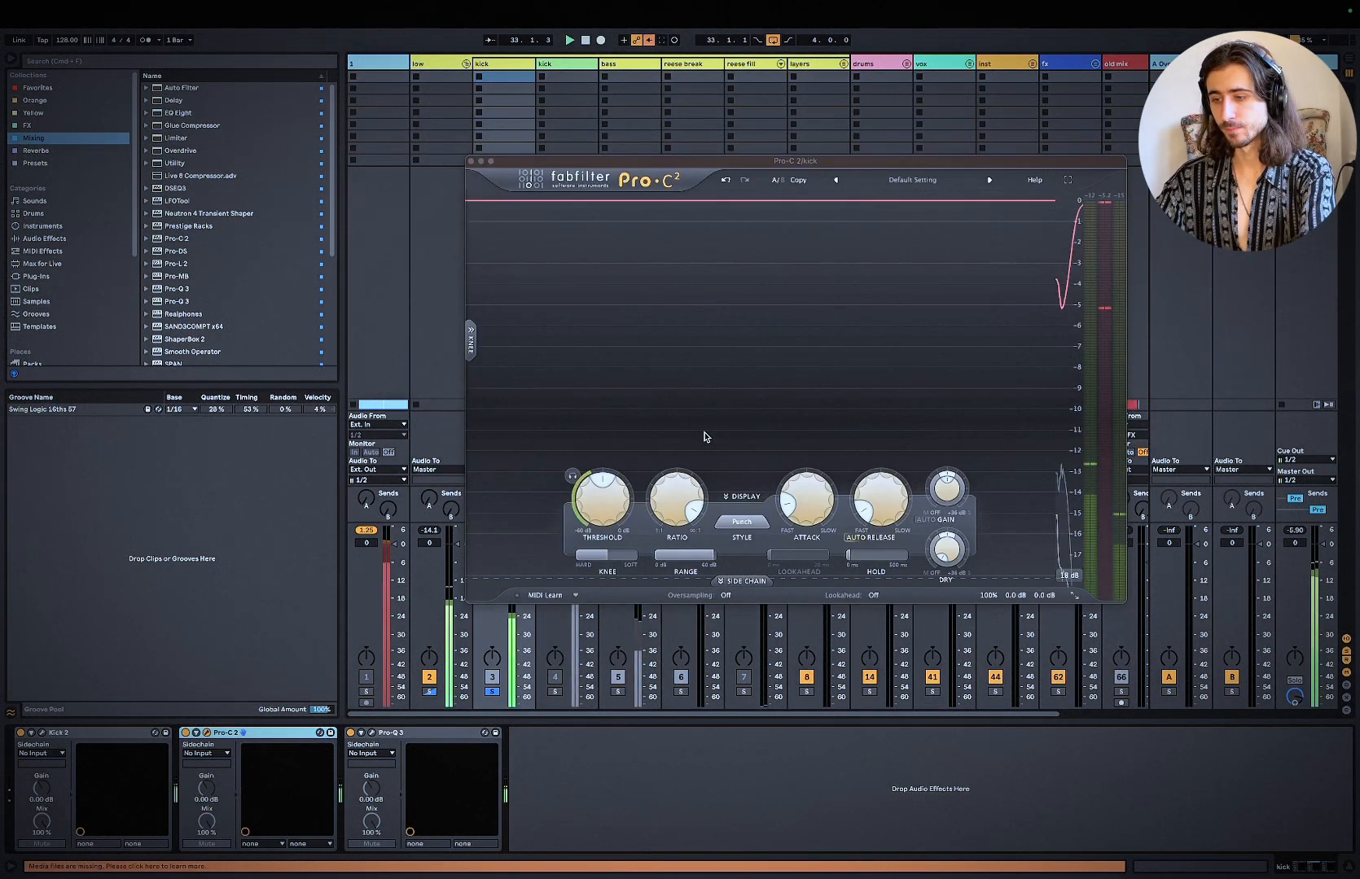
Step: Bypass the kick's Pro-C 2 and Pro-Q 3 together and audition the loop with the compressor window moved off the meters
left_click(390, 735)
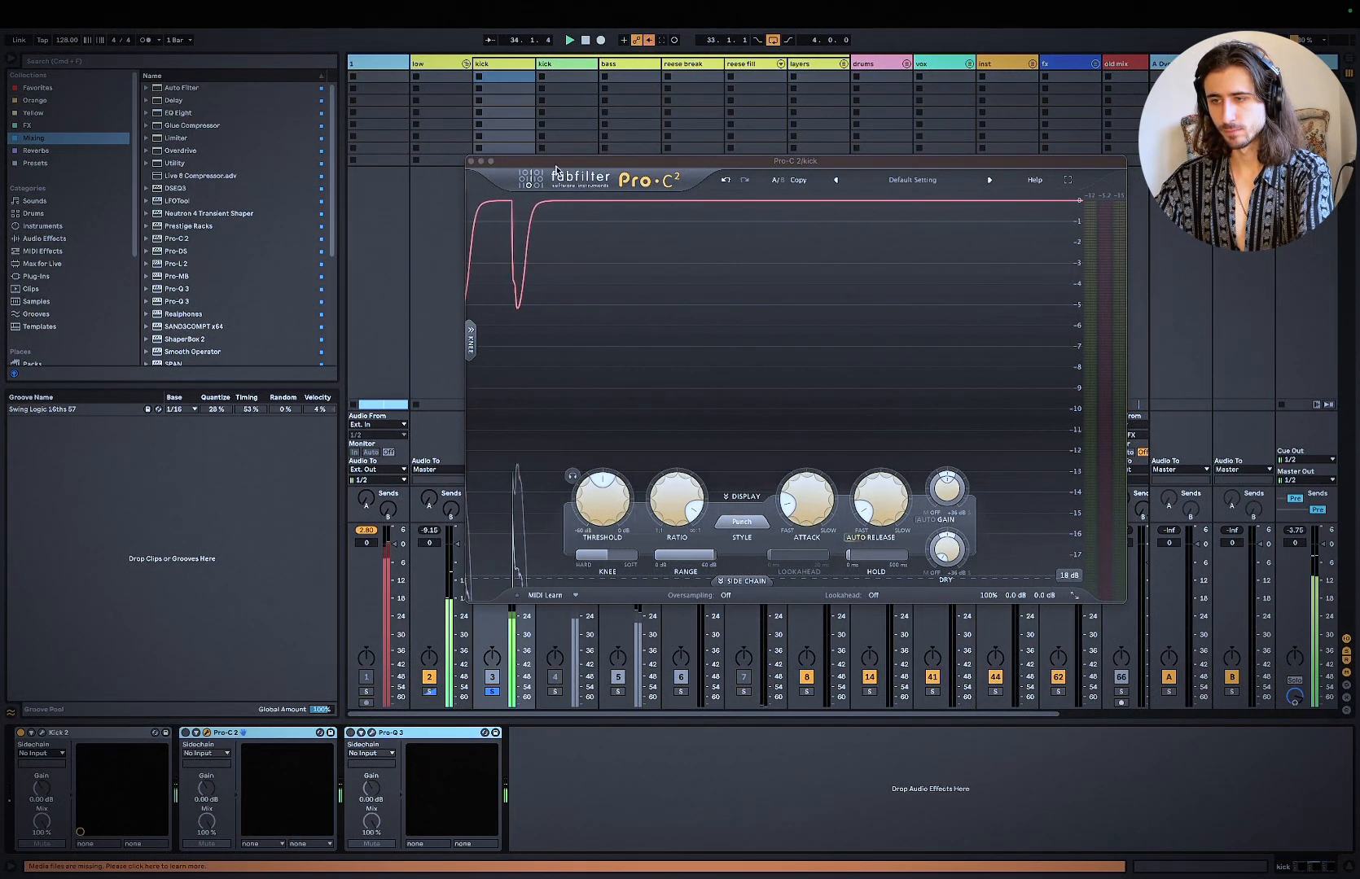
left_click_drag(574, 161, 906, 125)
left_click(712, 774)
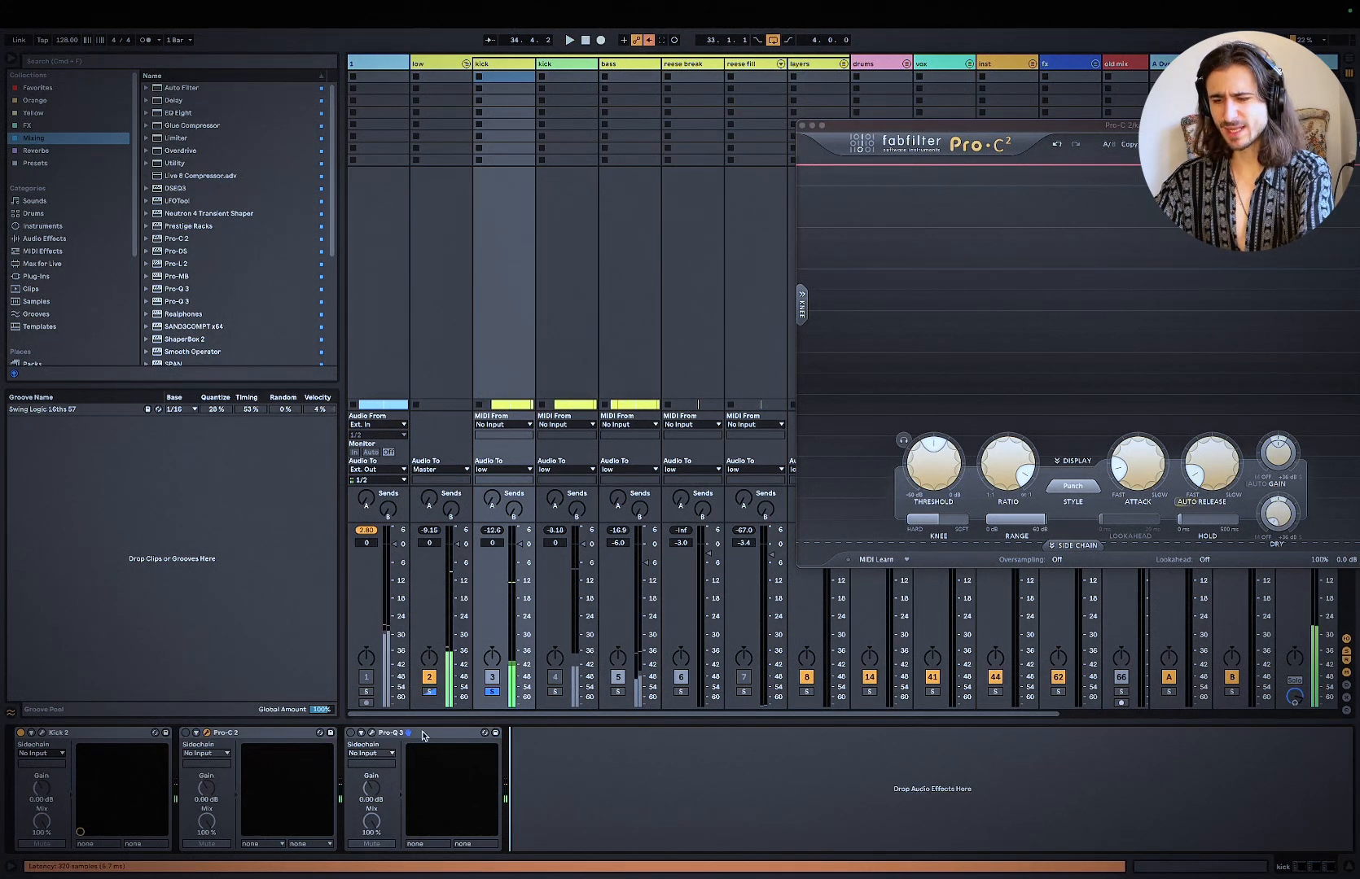
left_click(456, 733)
left_click(267, 735, "shift")
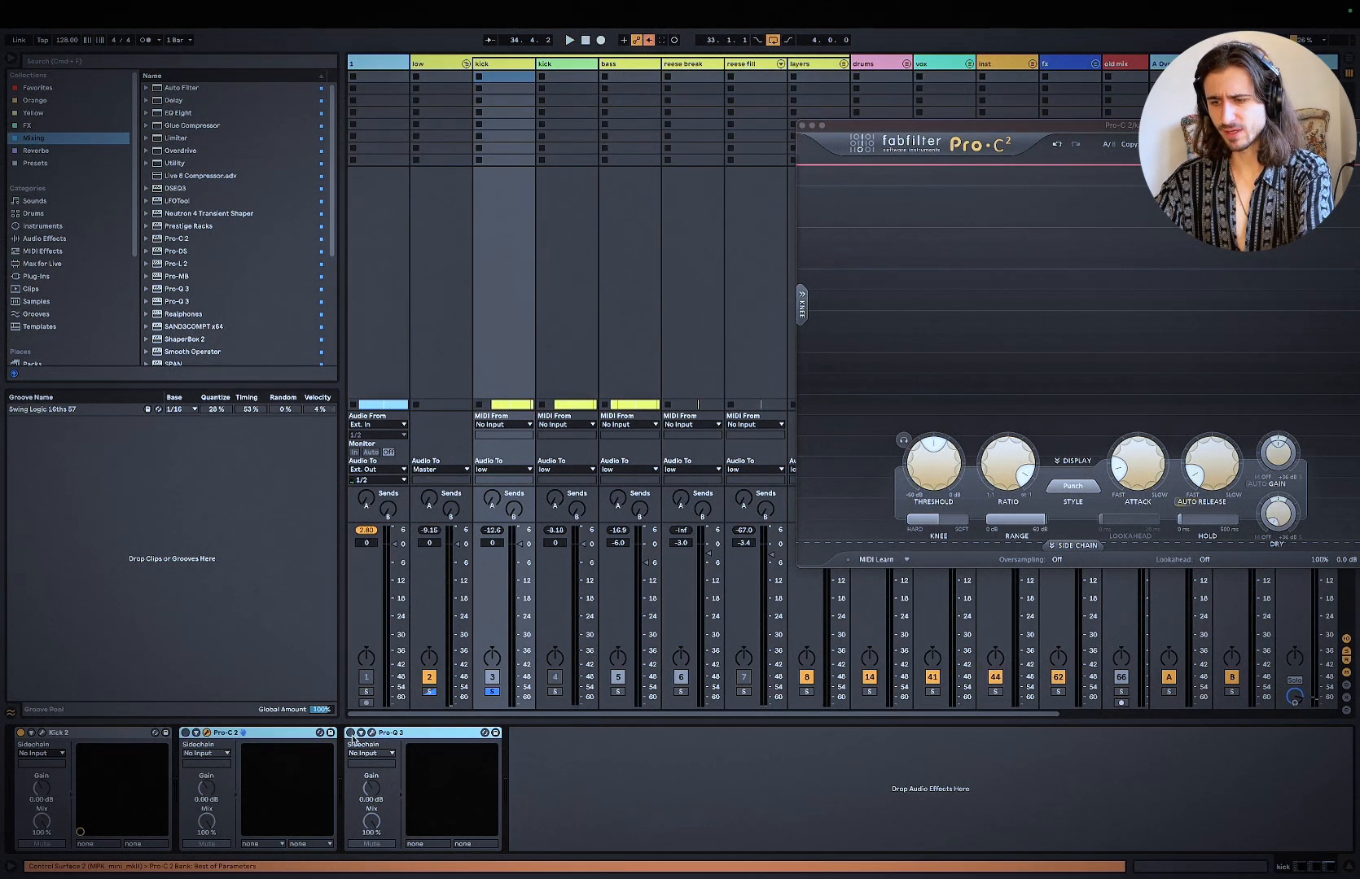
key("space")
key("space")
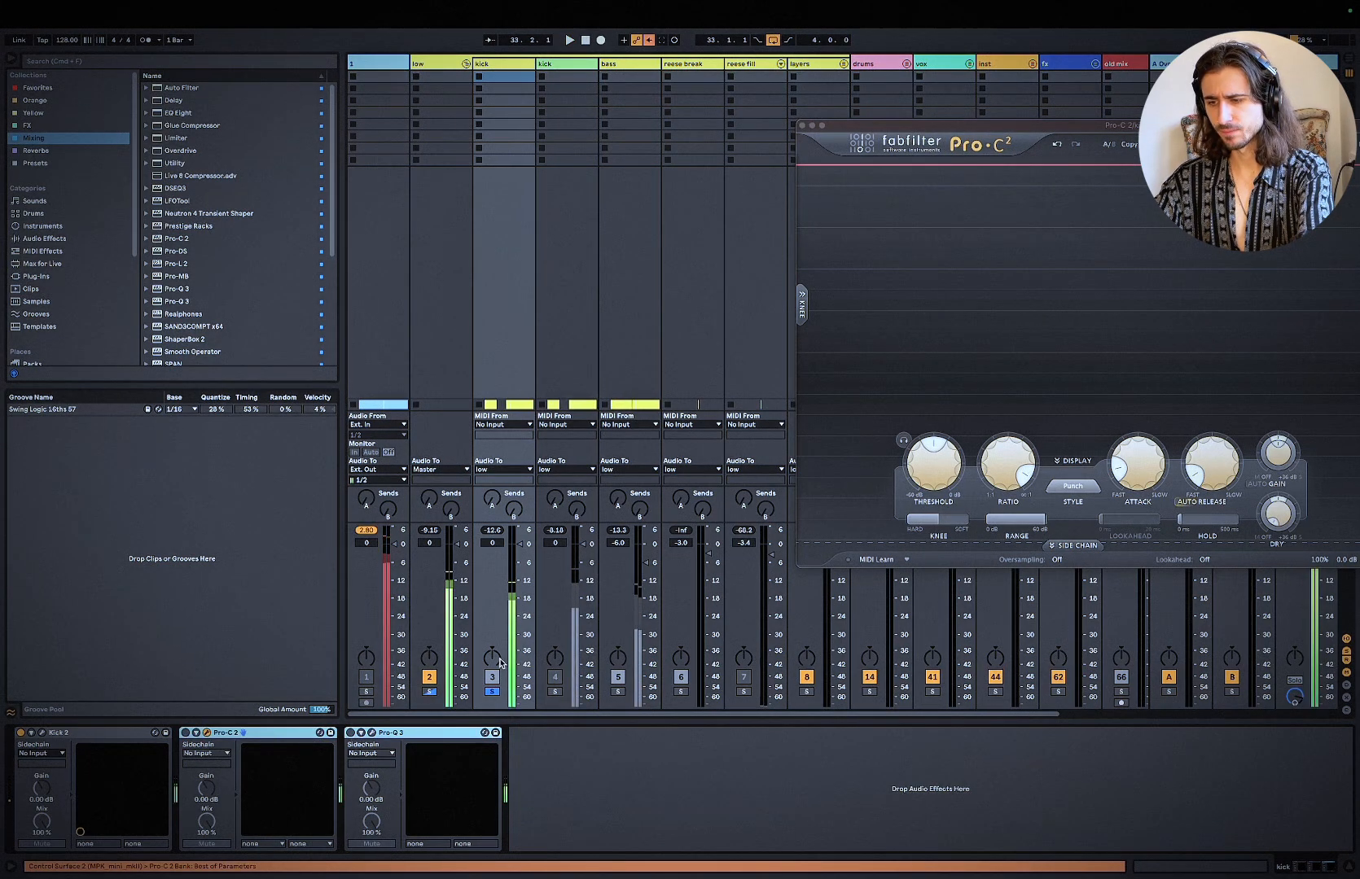
Step: Bypass both Pro-C 2 compressors and Pro-Q 3 on the bass track, add the bass to the solo and play the loop
left_click(611, 71)
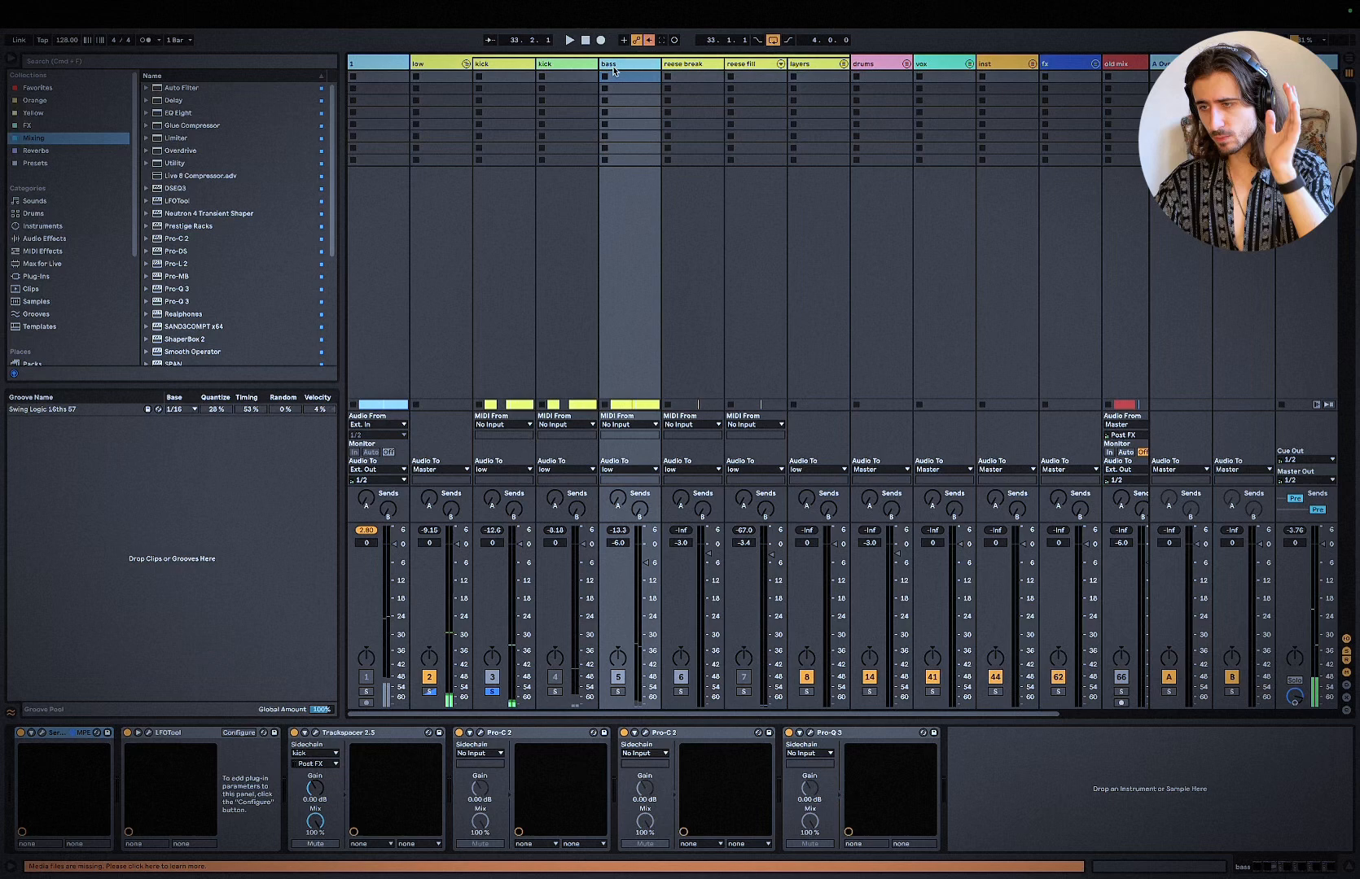
left_click(506, 746)
left_click(854, 737, "shift")
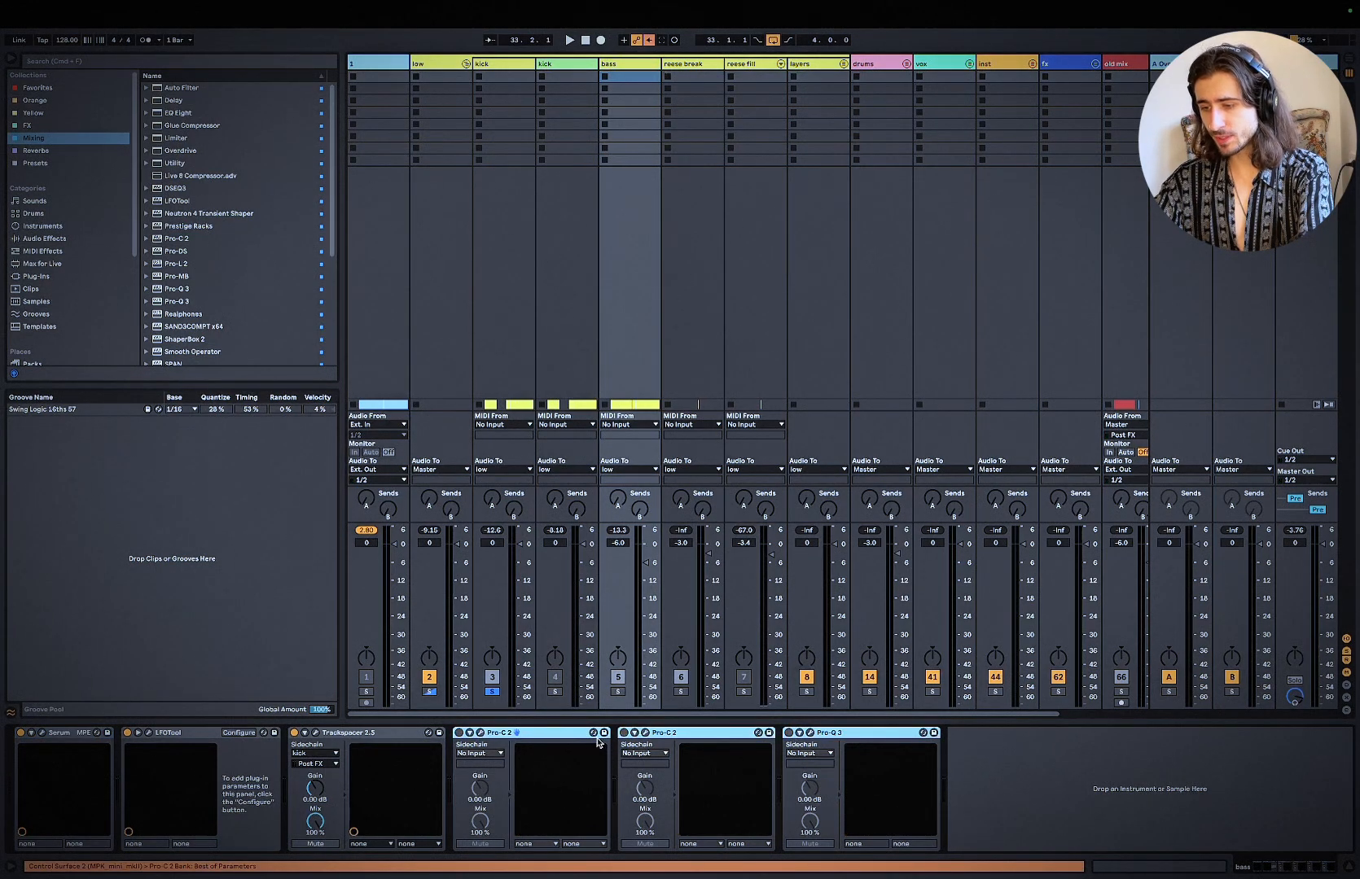
left_click(618, 693)
key("space")
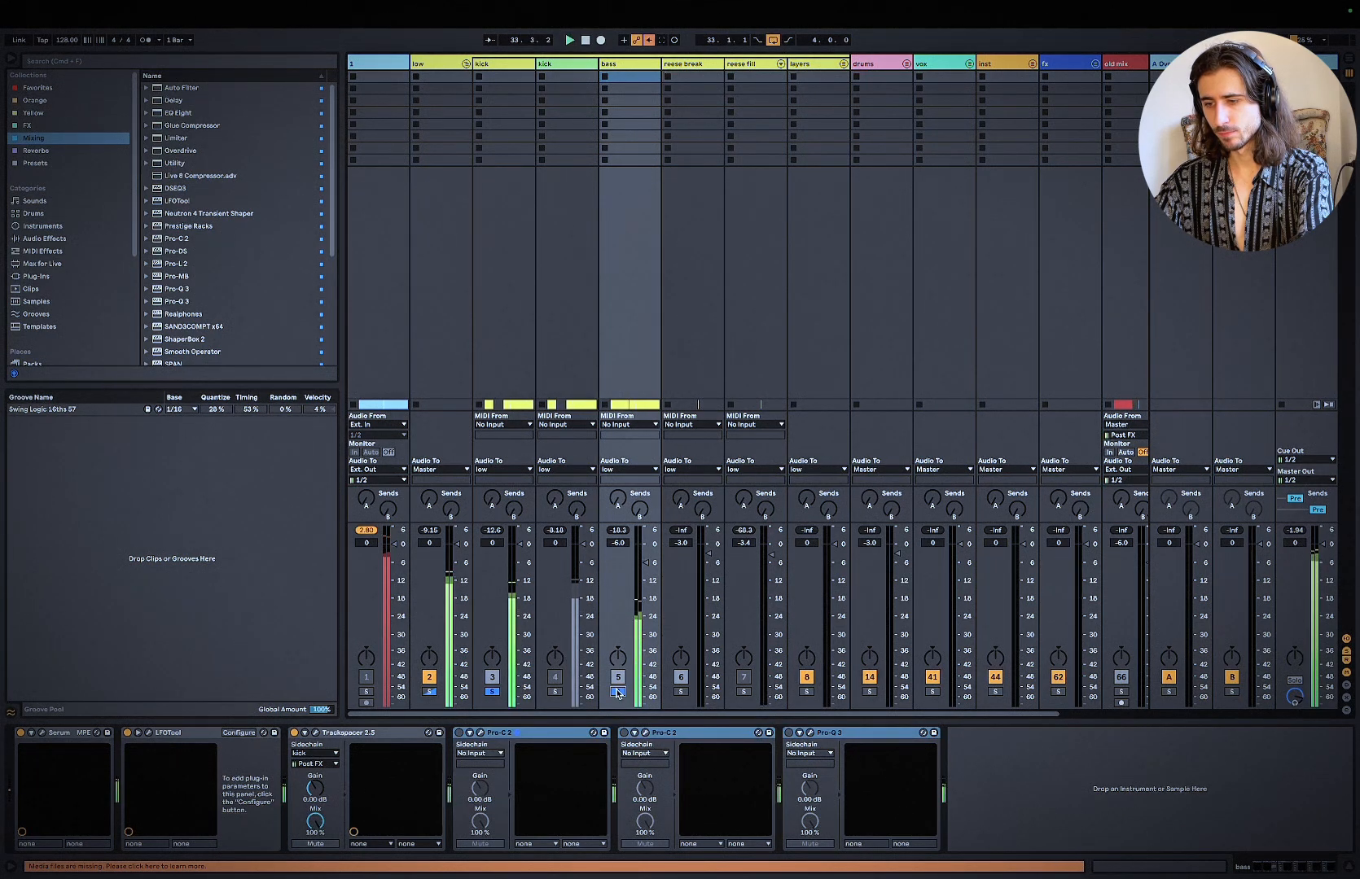
Step: Close the kick's Pro-C 2 window, re-enable the bass track's two Pro-C 2 and Pro-Q 3 plug-ins, and play the loop
left_click(499, 69)
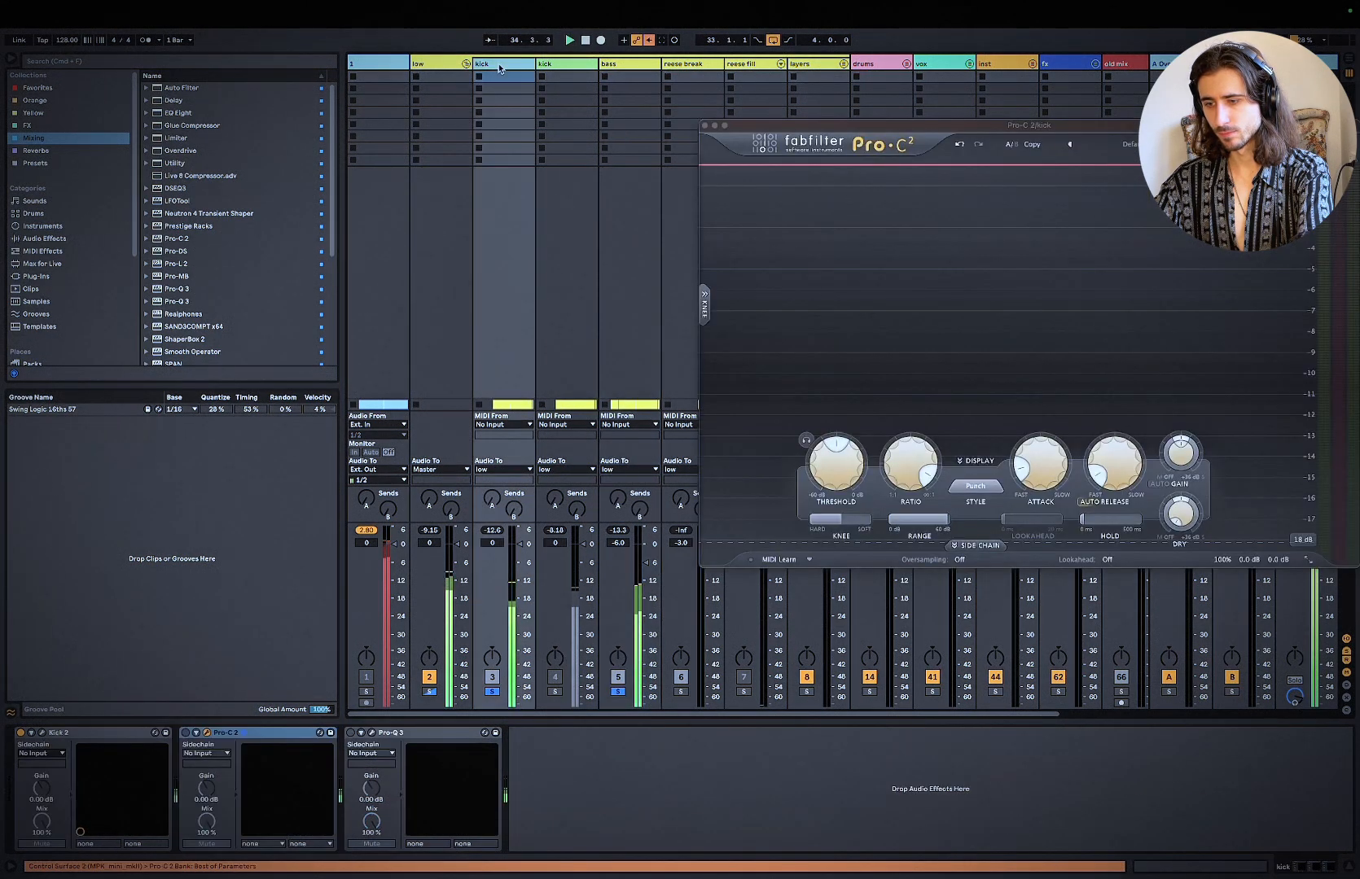
left_click(705, 126)
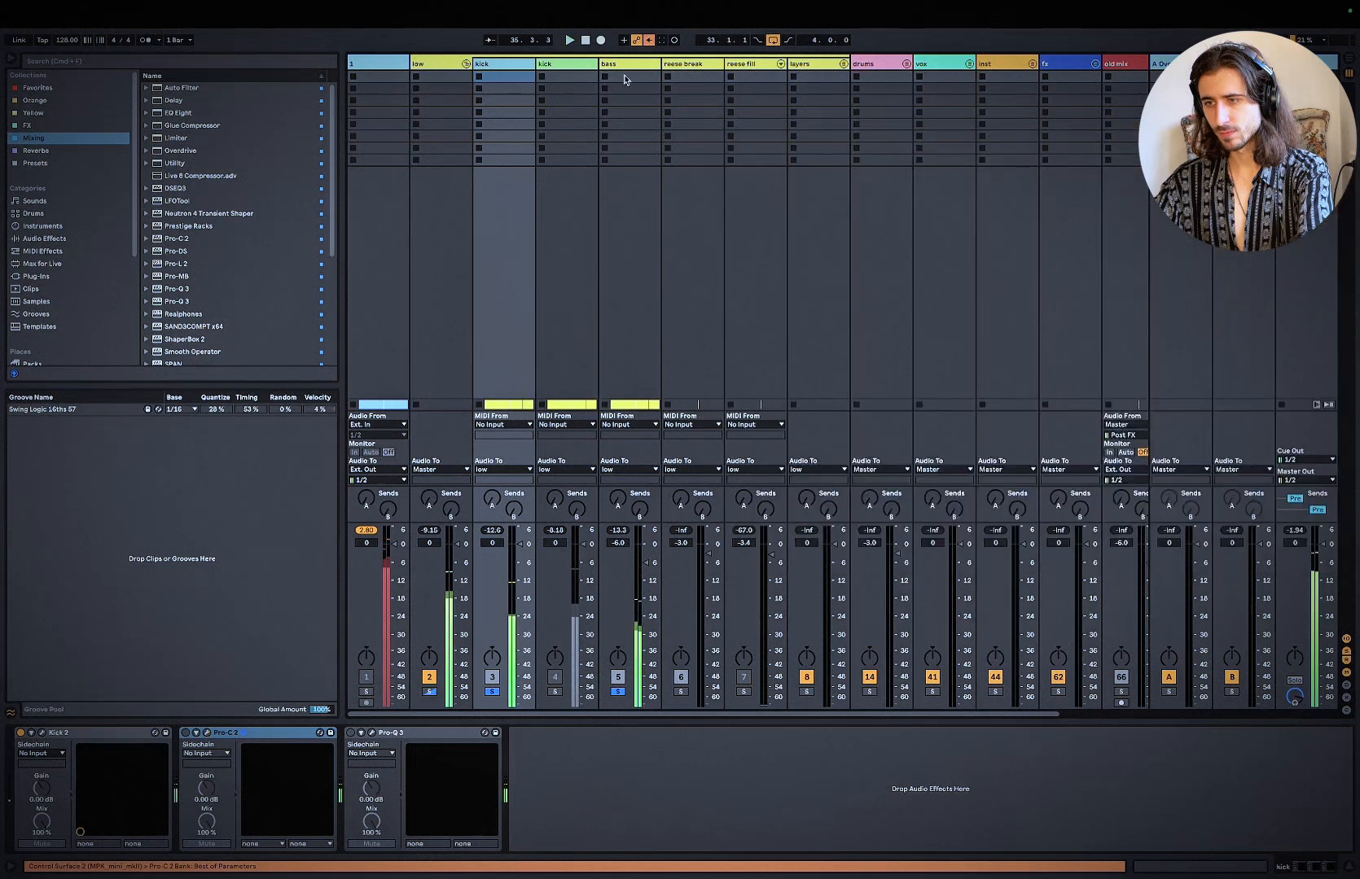
left_click(622, 77)
left_click(818, 736, "shift")
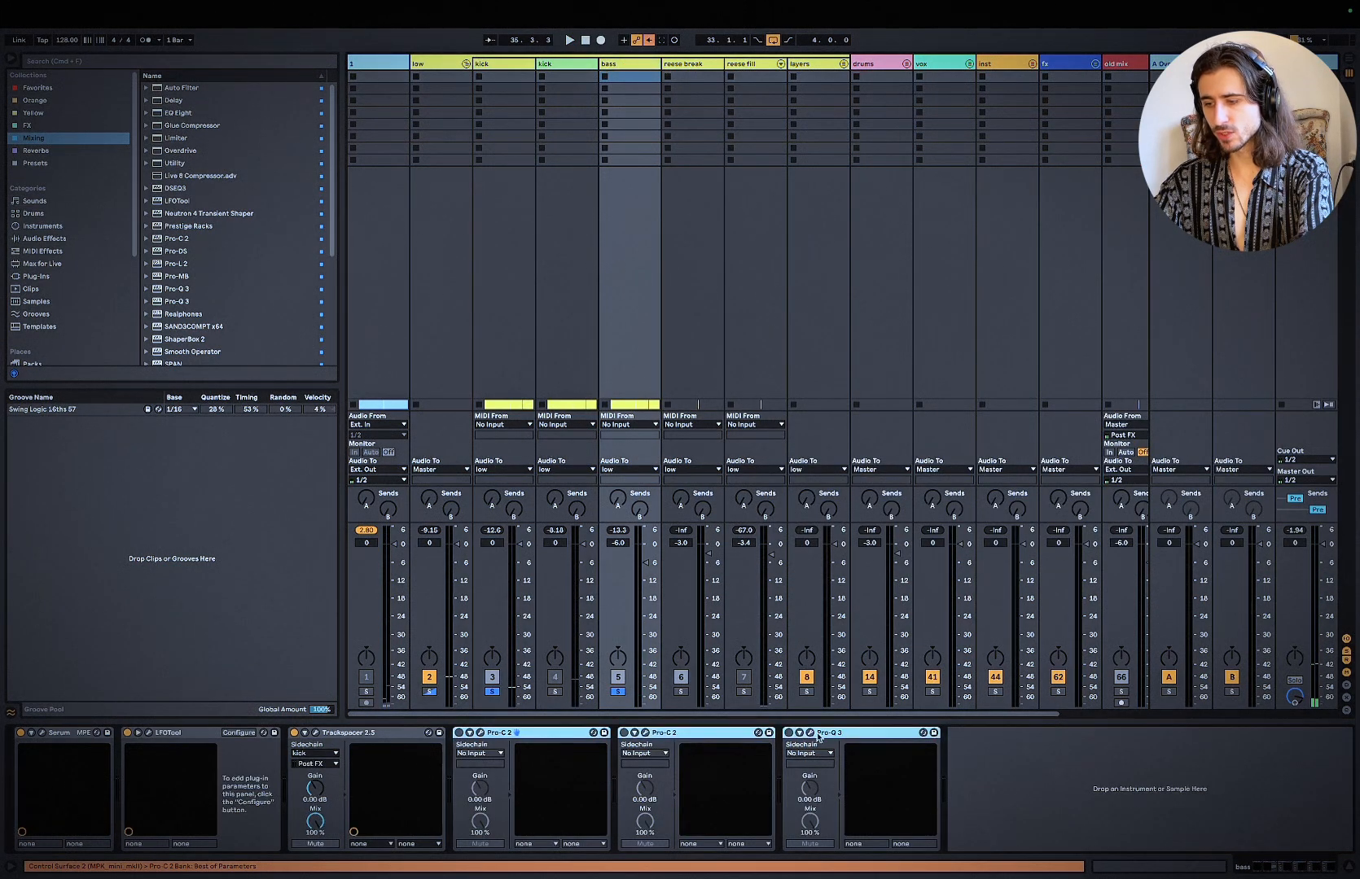
key("space")
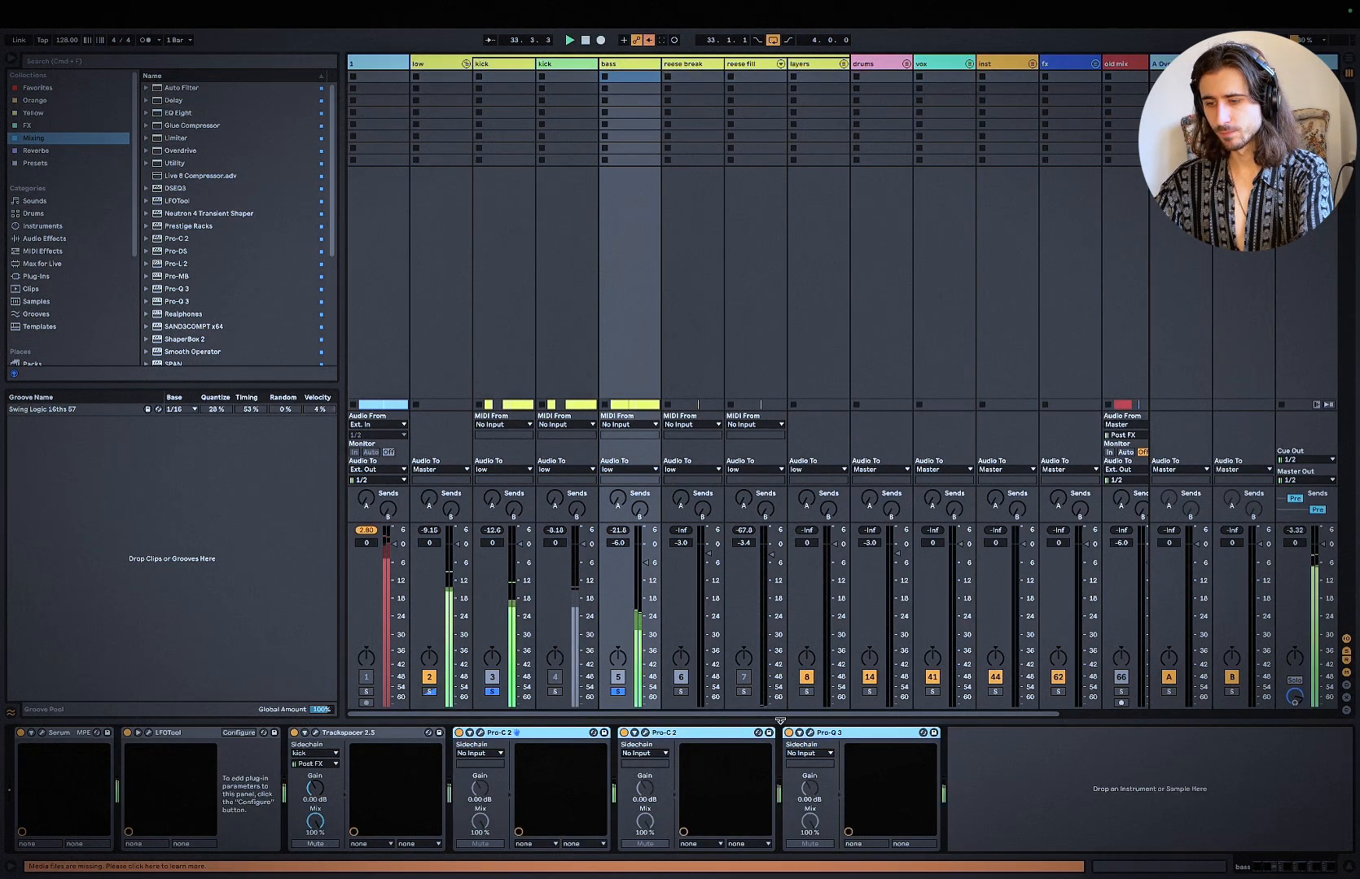
Step: Check the Realphones plug-in on the master track during loop playback
left_click(505, 73)
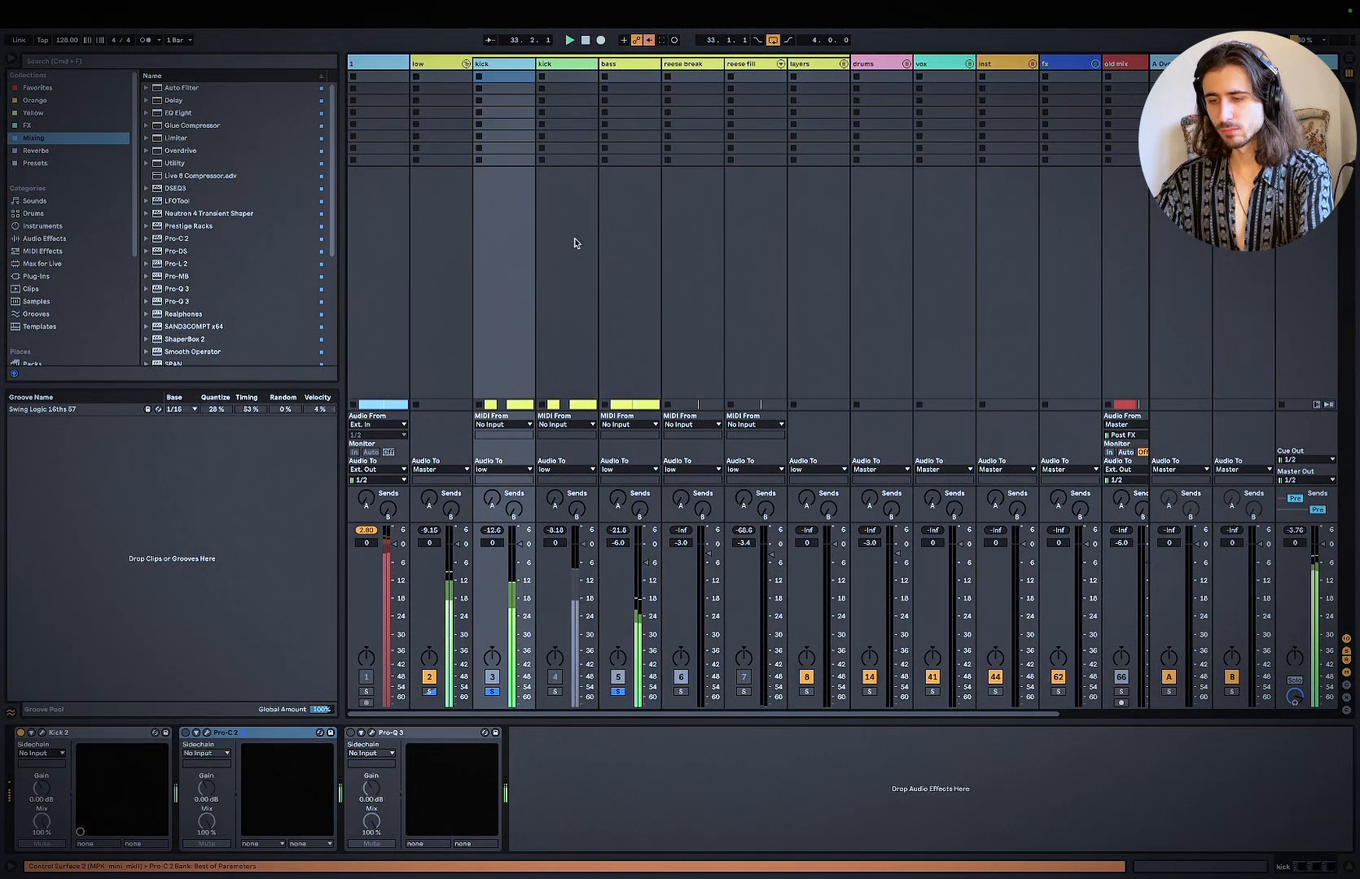
left_click(1338, 60)
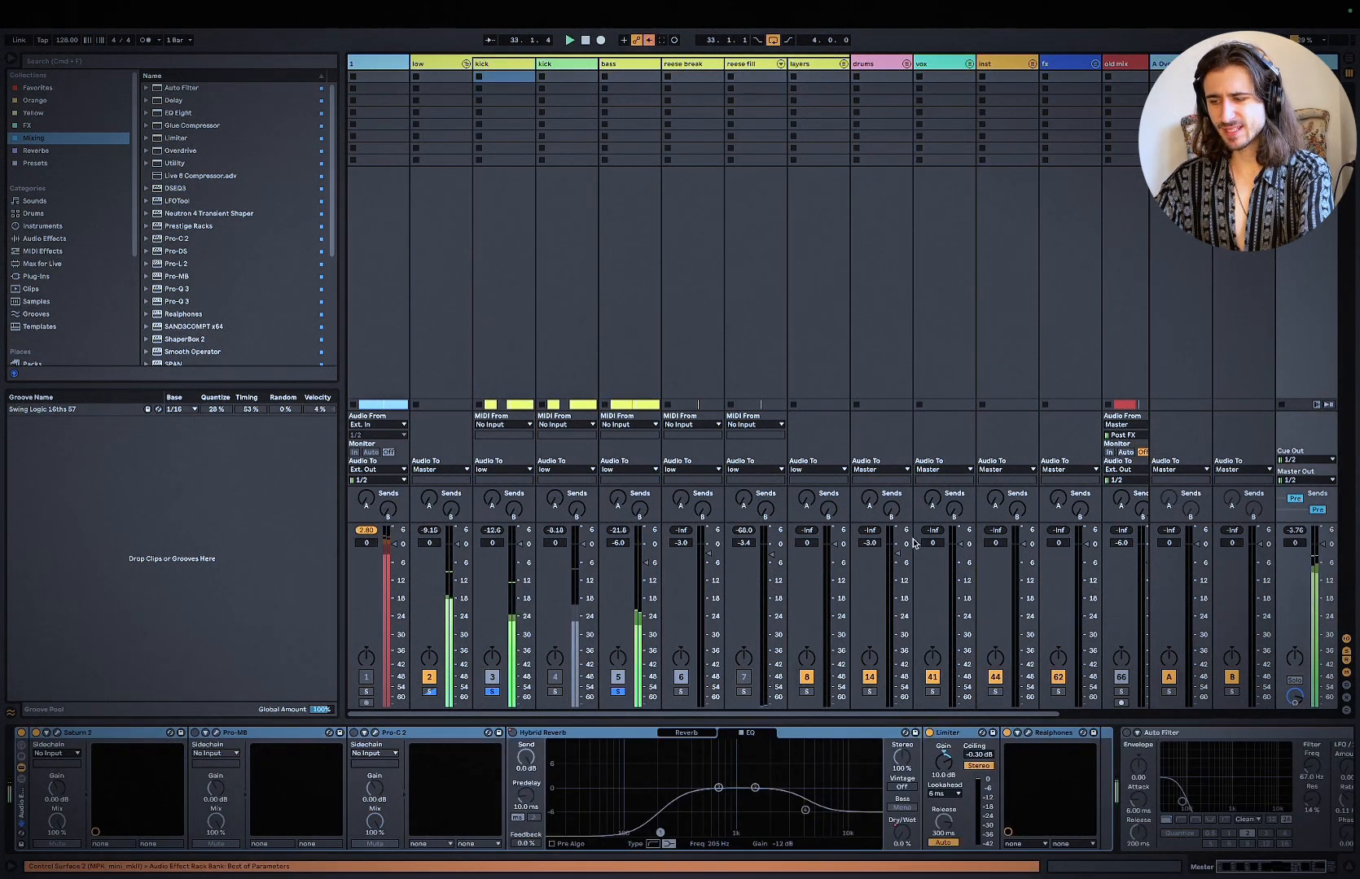
left_click(1028, 734)
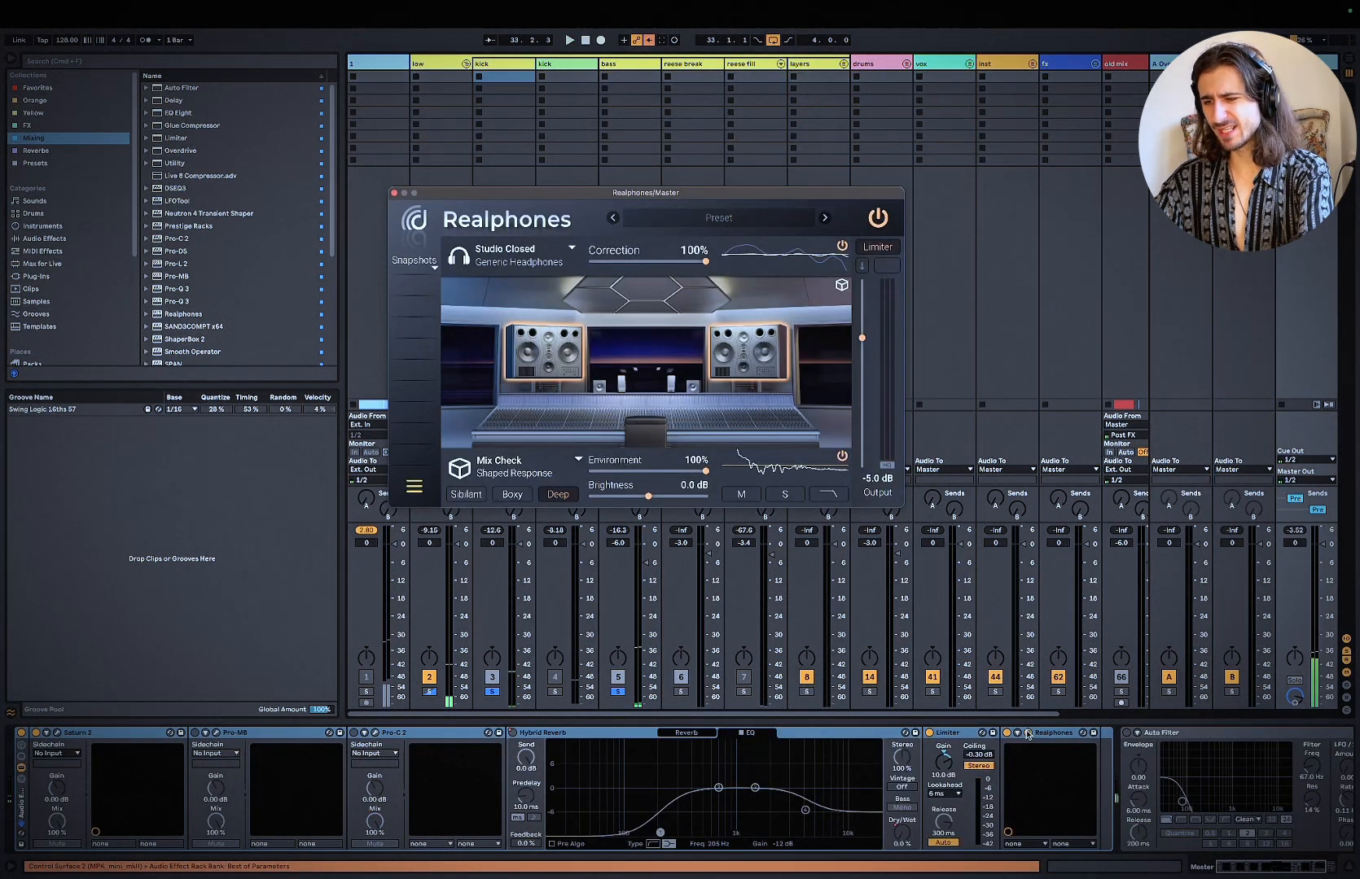
Step: Re-enable Pro-C 2 on the first kick track, open it and reposition its window to watch the gain reduction
left_click(494, 62)
left_click(222, 735)
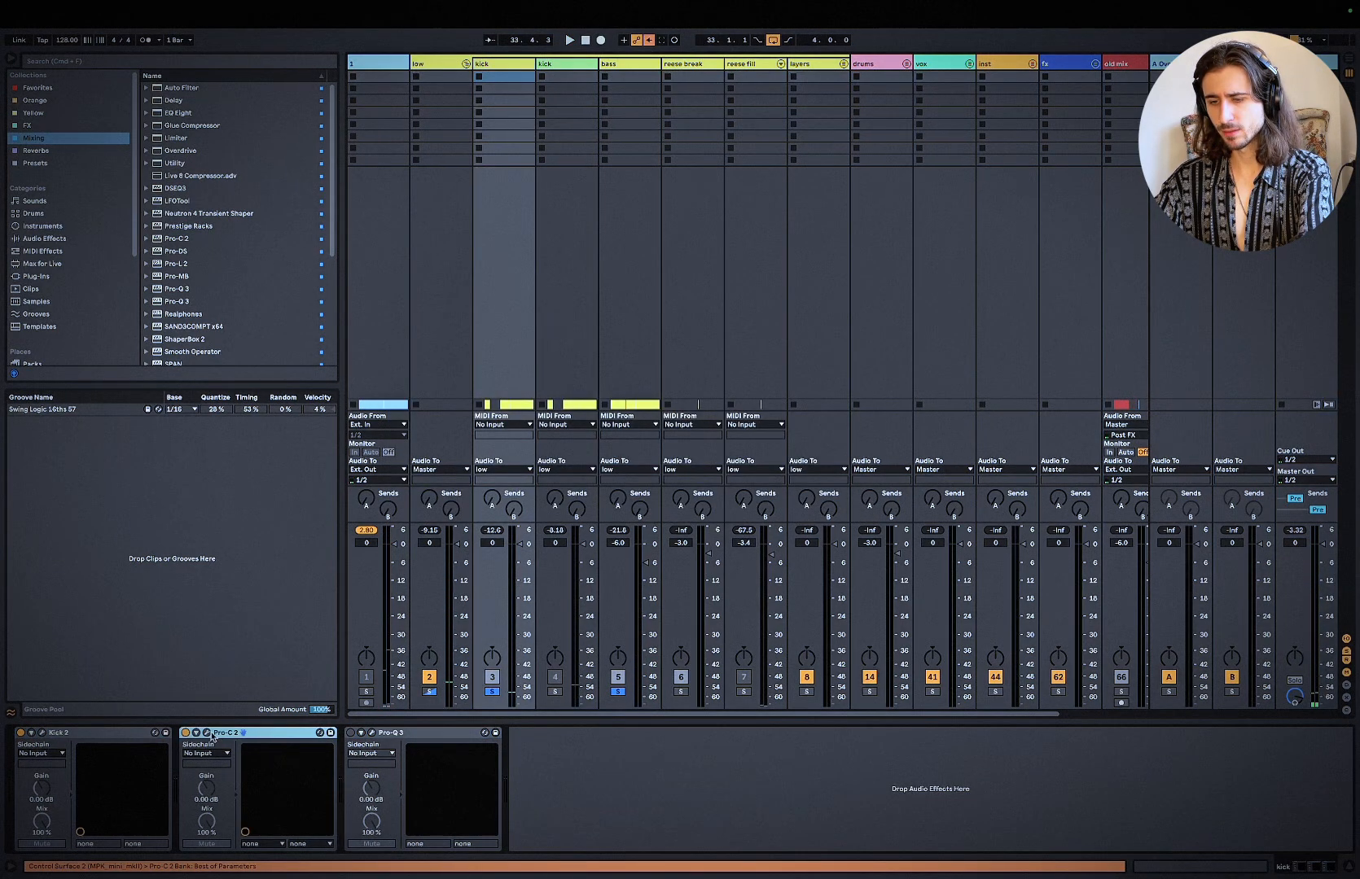
left_click(207, 734)
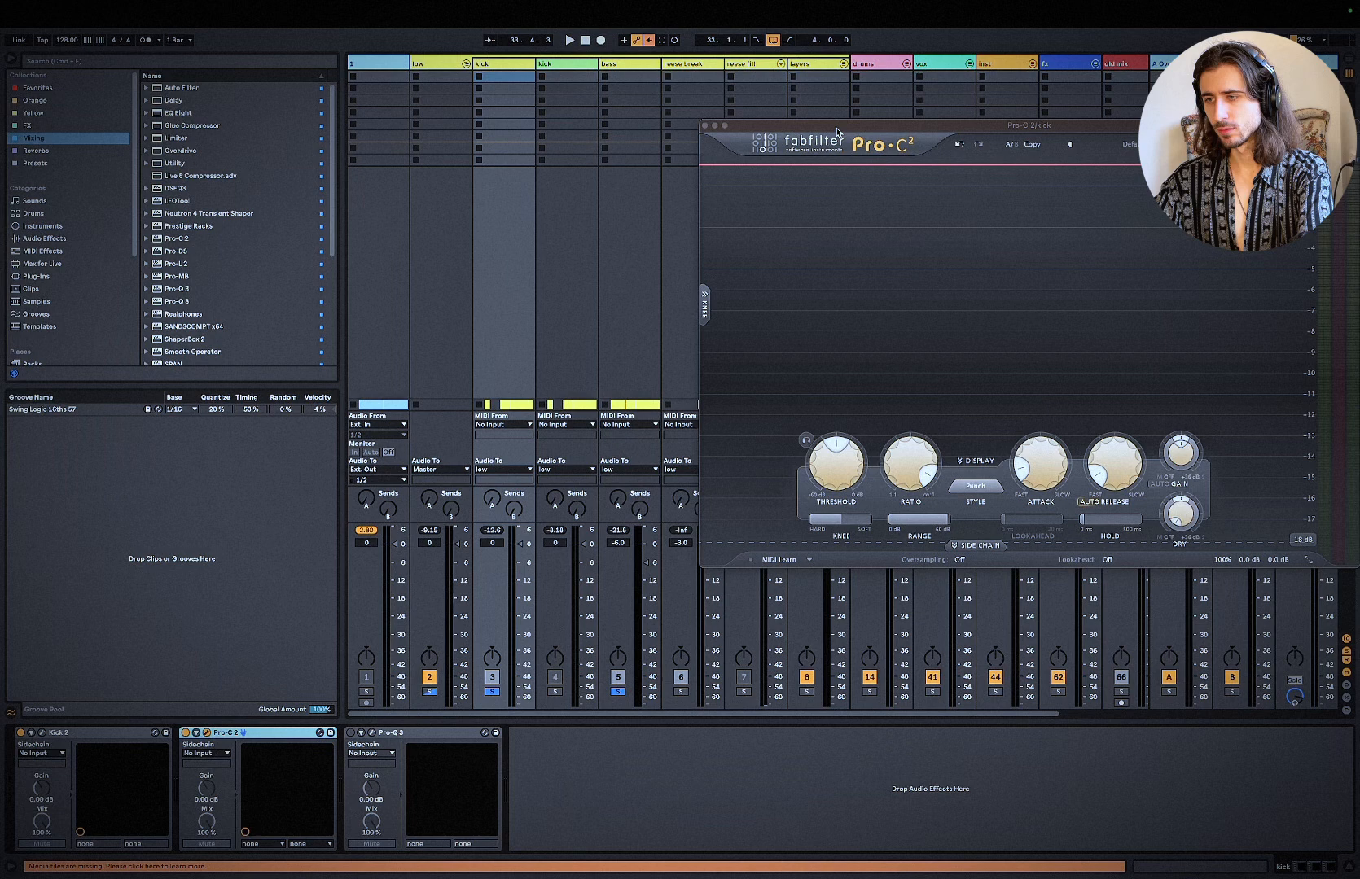
left_click_drag(836, 132, 415, 136)
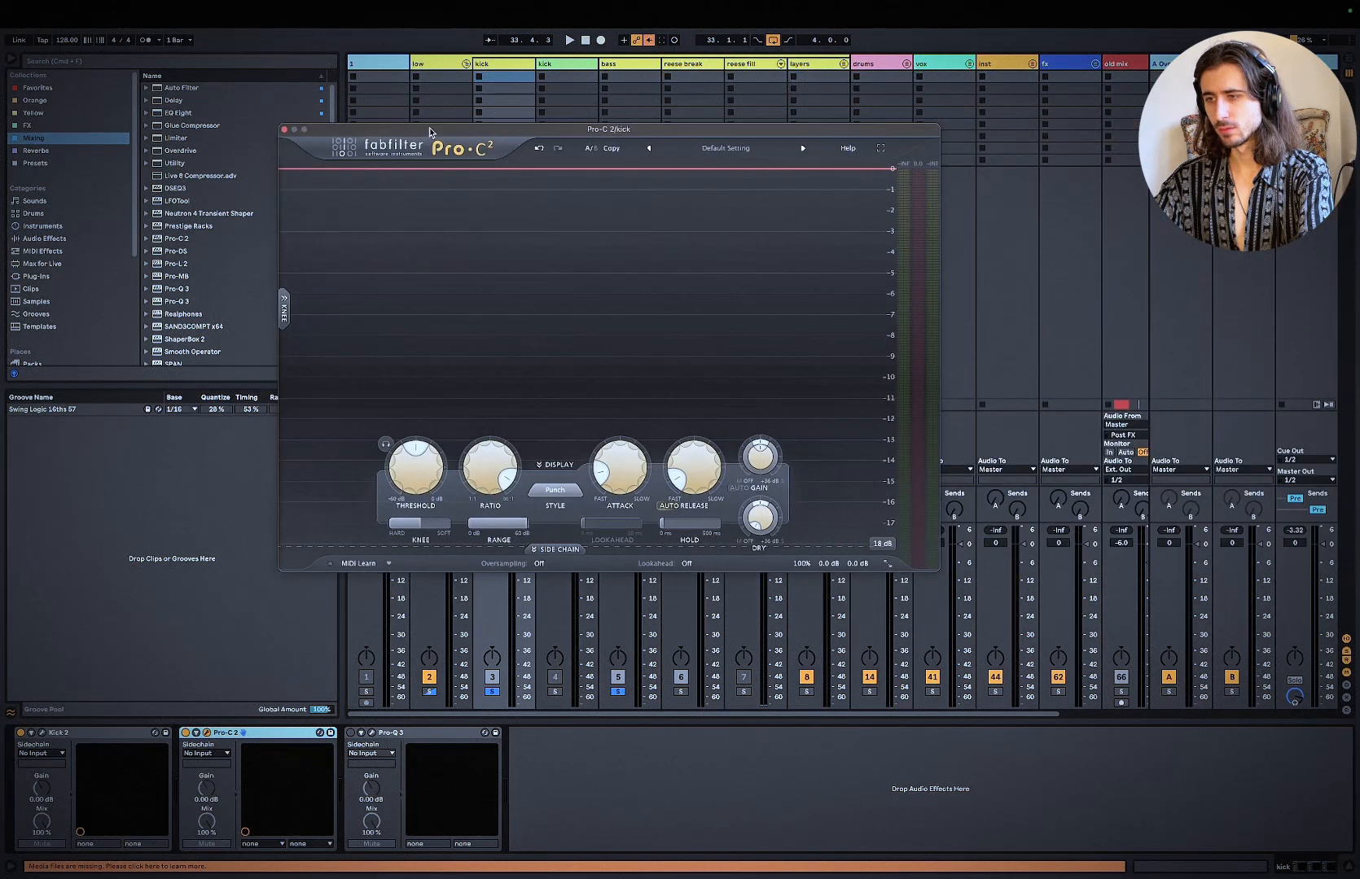
Step: Enable and open the kick's Pro-Q 3 and examine its spectrum and EQ curve while playing the loop
left_click(372, 732)
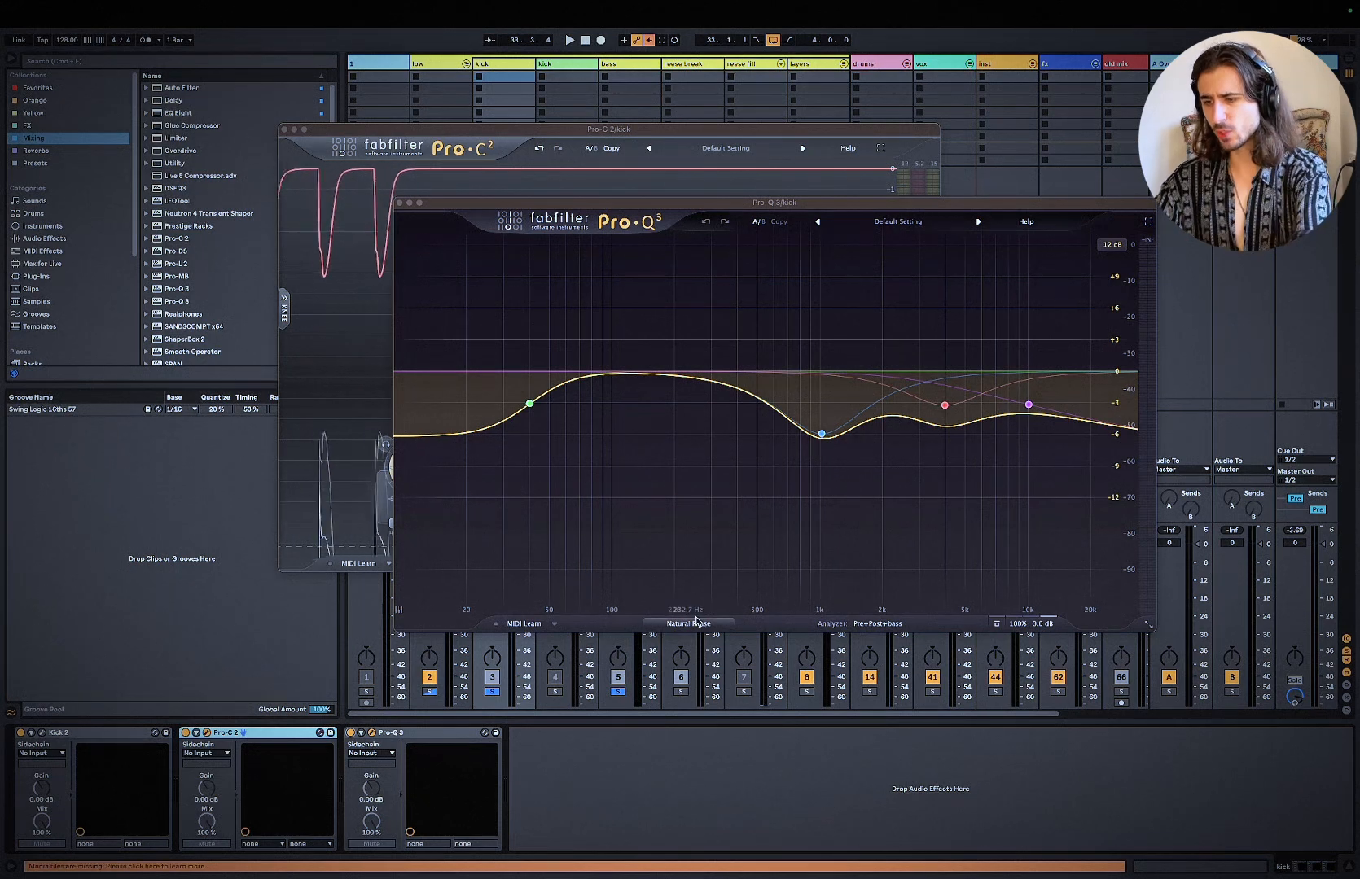
key("space")
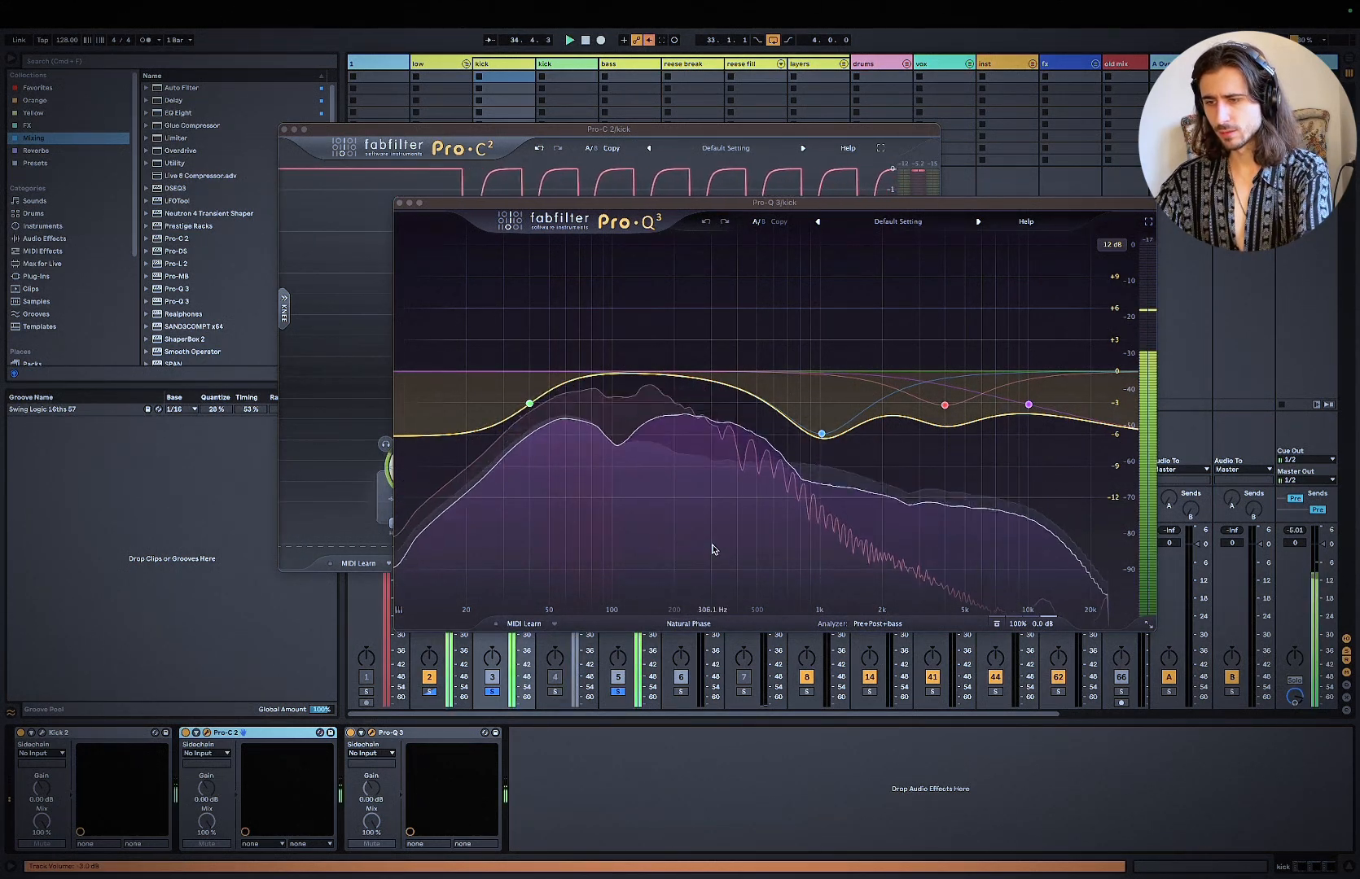
key("space")
mouse_move(658, 404)
key("space")
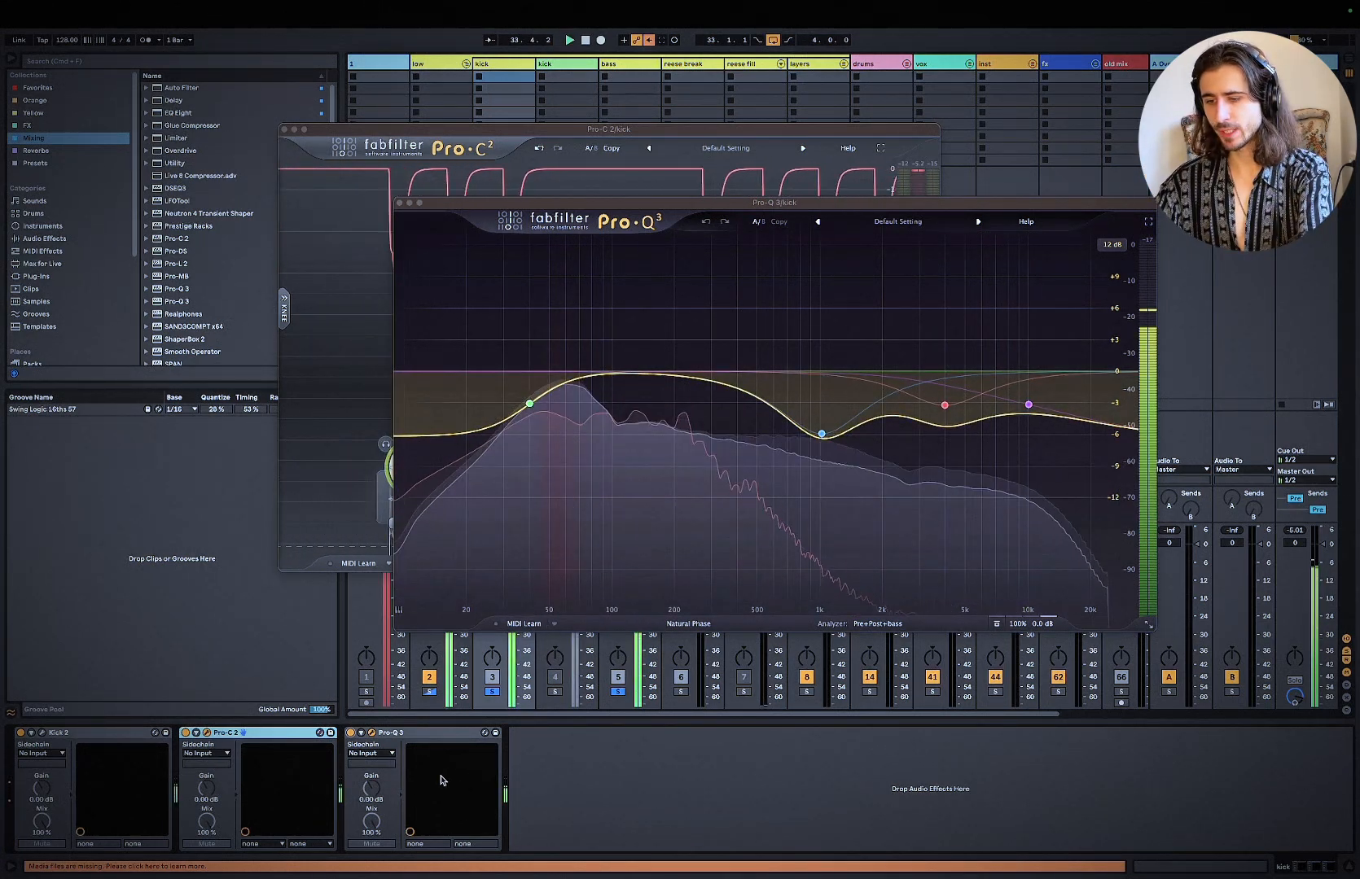
Step: Move Pro-Q 3 back ahead of Pro-C 2 in the kick's chain and audition the order in the loop
left_click_drag(440, 780, 196, 780)
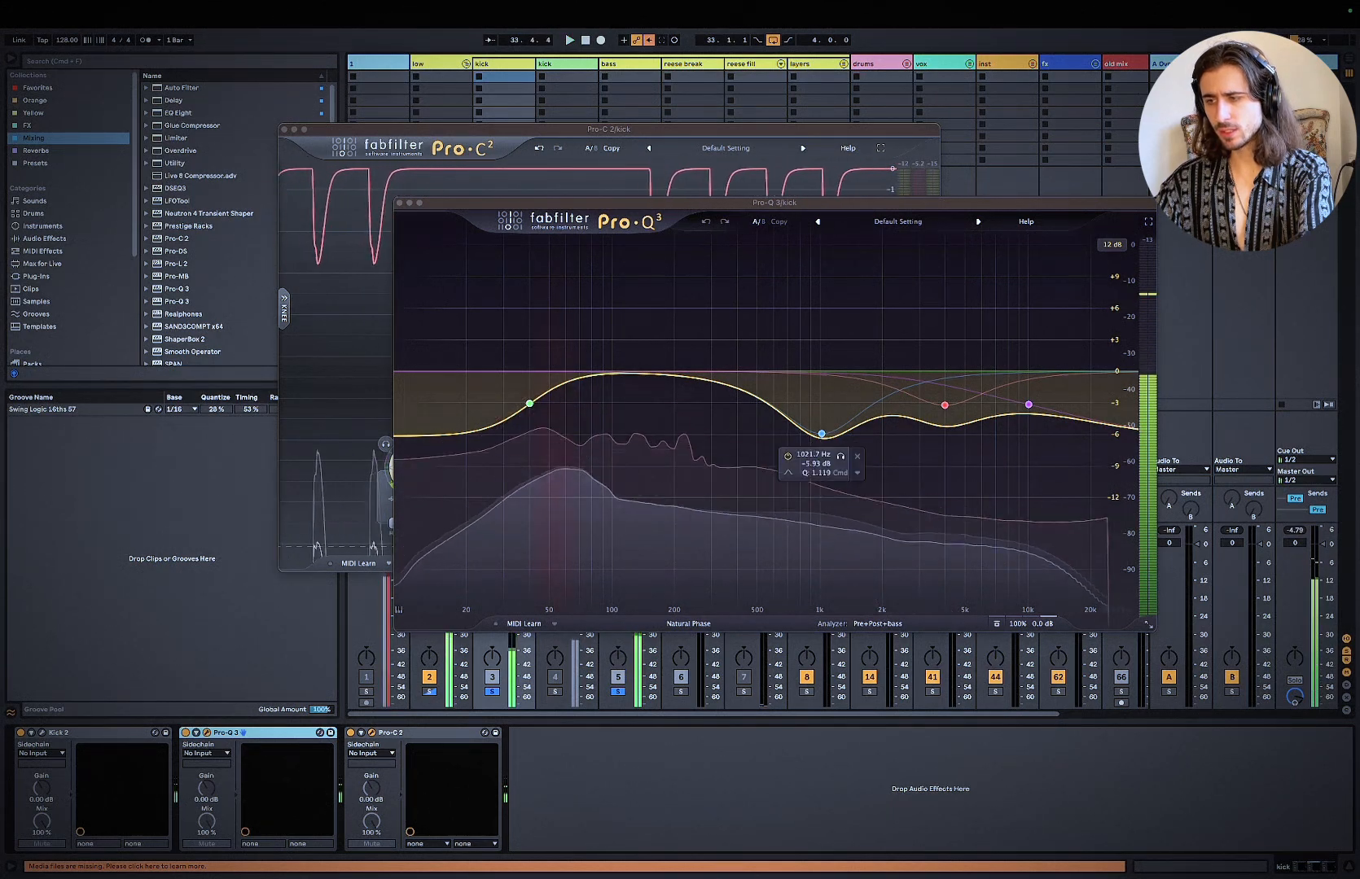
key("space")
Step: Enable Auto Filter on the master track, then return to the kick track and close both of its plug-in windows
left_click(1306, 64)
left_click(1312, 766)
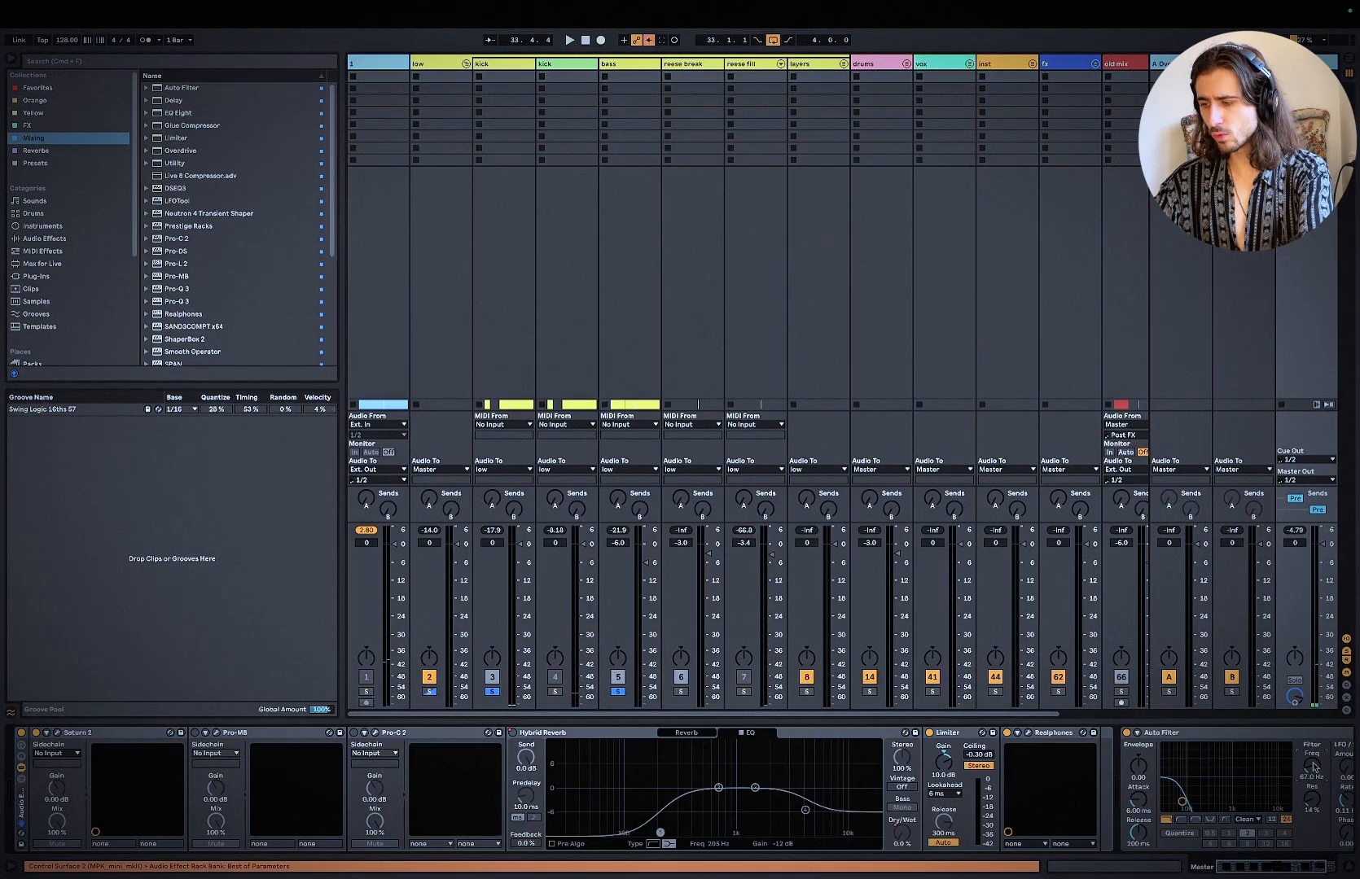
left_click(501, 63)
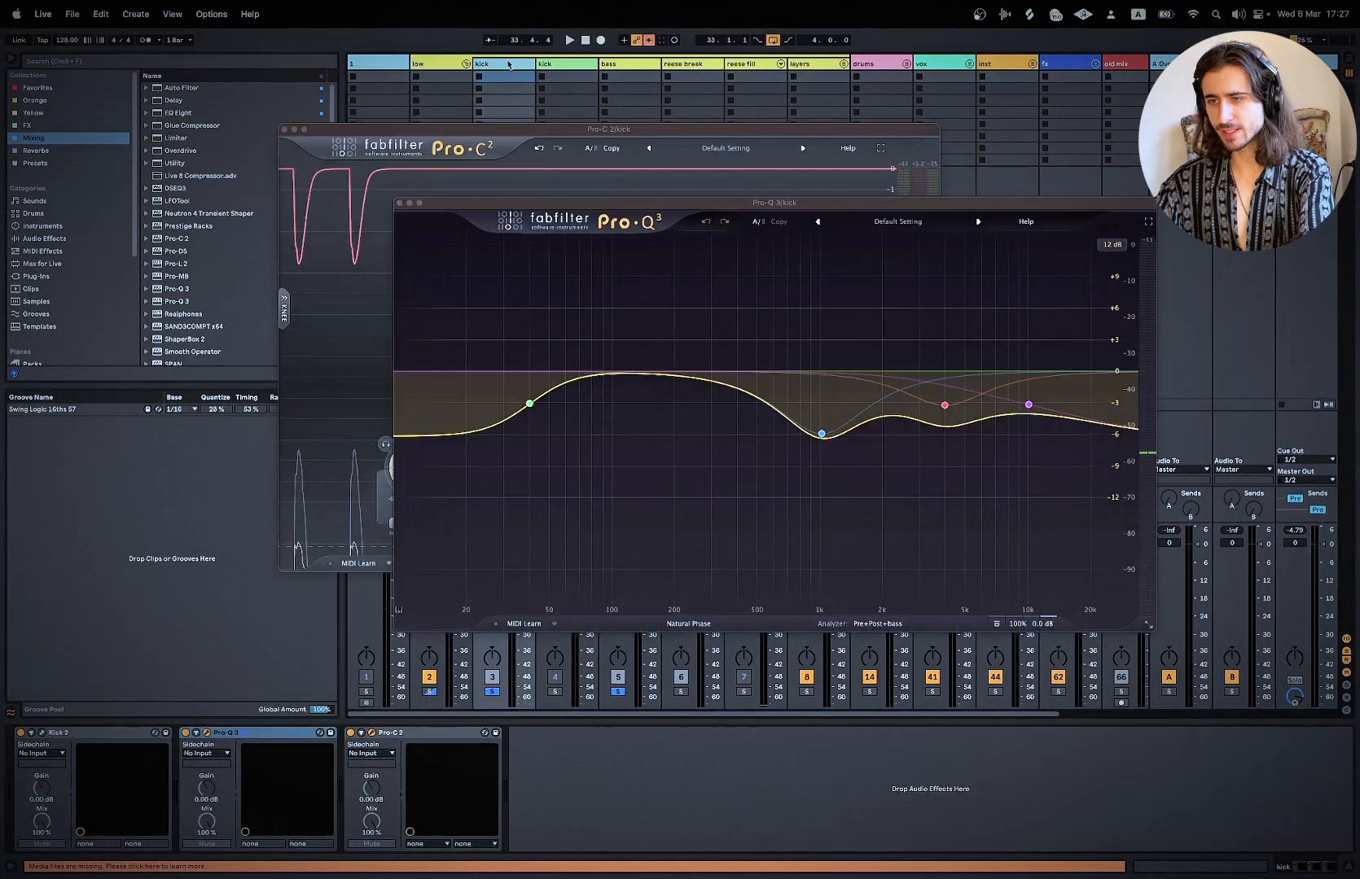
left_click(399, 203)
left_click(285, 131)
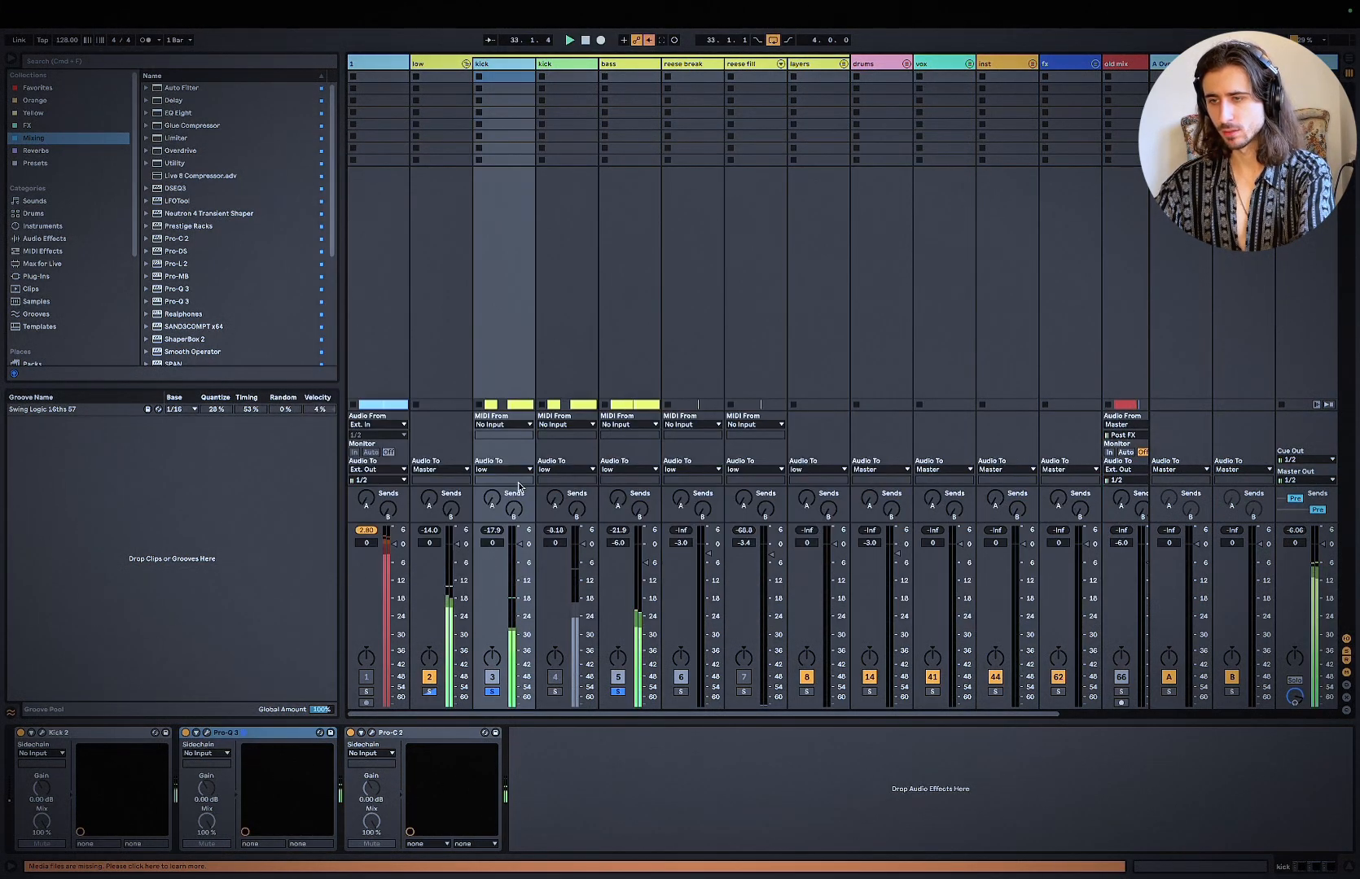
Step: Compare the looped section with the kick's Pro-Q 3 and Pro-C 2 bypassed and re-enabled together
key("space")
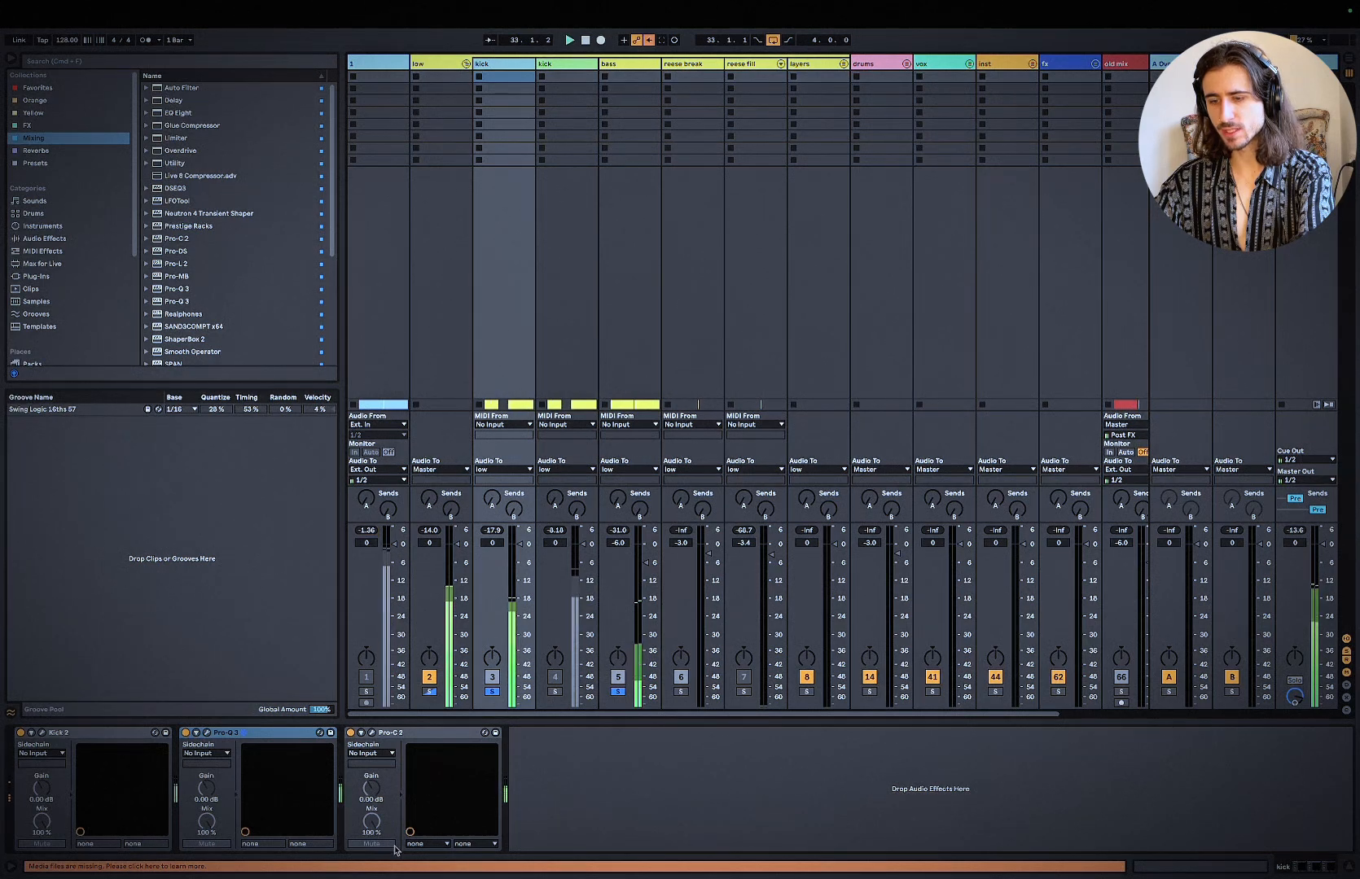
left_click(425, 733)
left_click(293, 734, "shift")
left_click(351, 734)
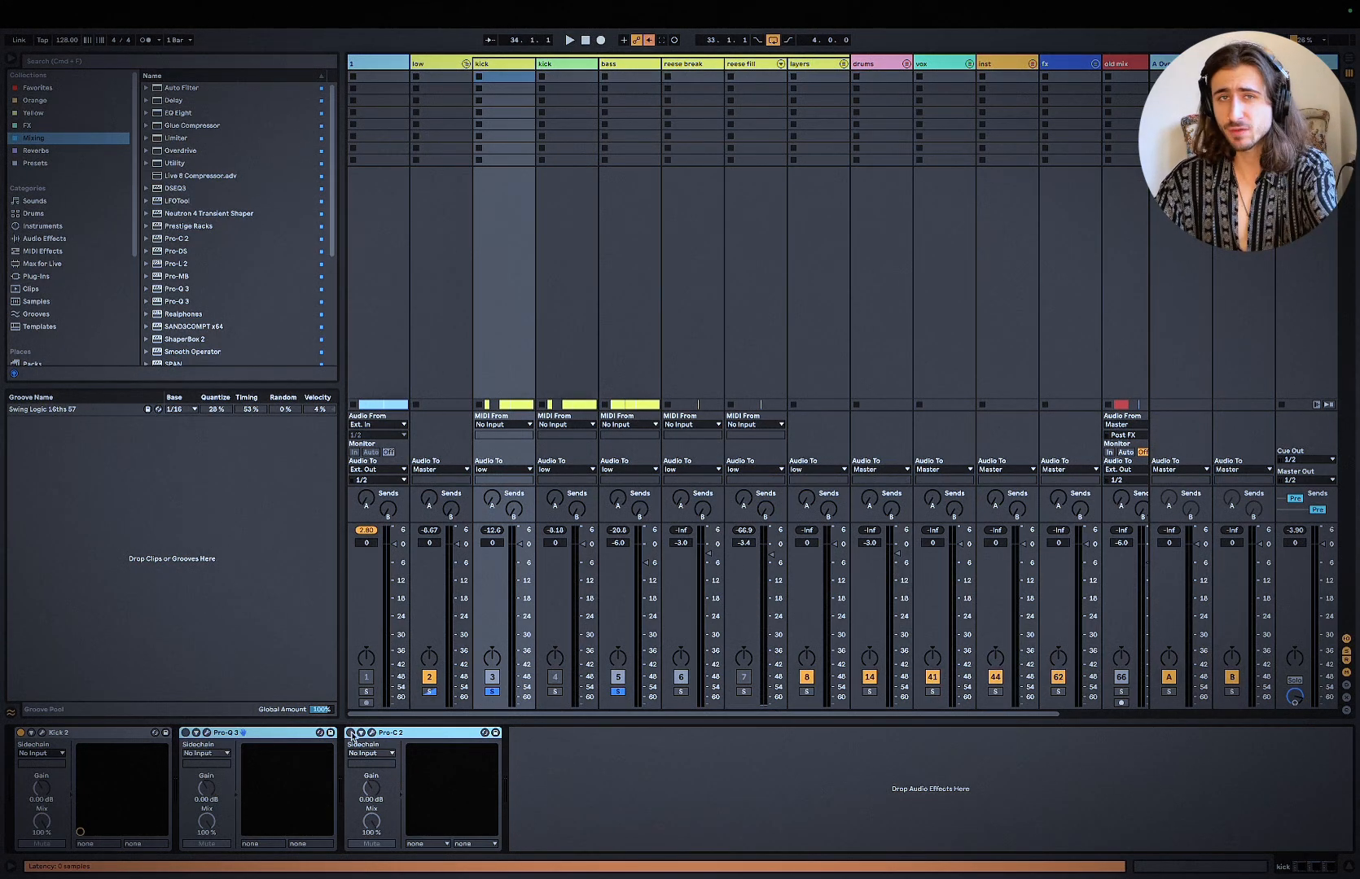
left_click(613, 776)
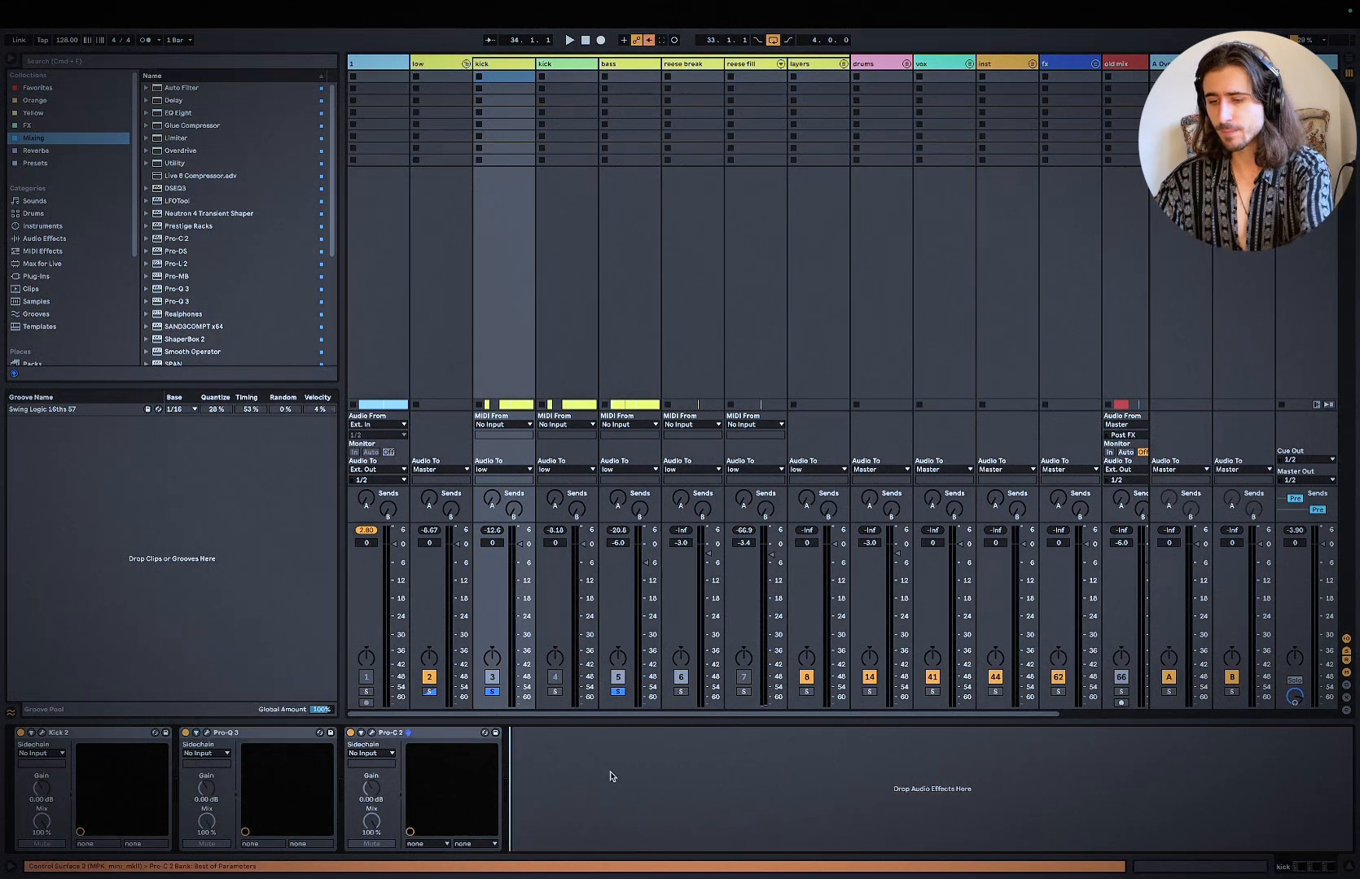
Step: Open the kick's Pro-C 2 and examine its ratio and attack settings
left_click(372, 734)
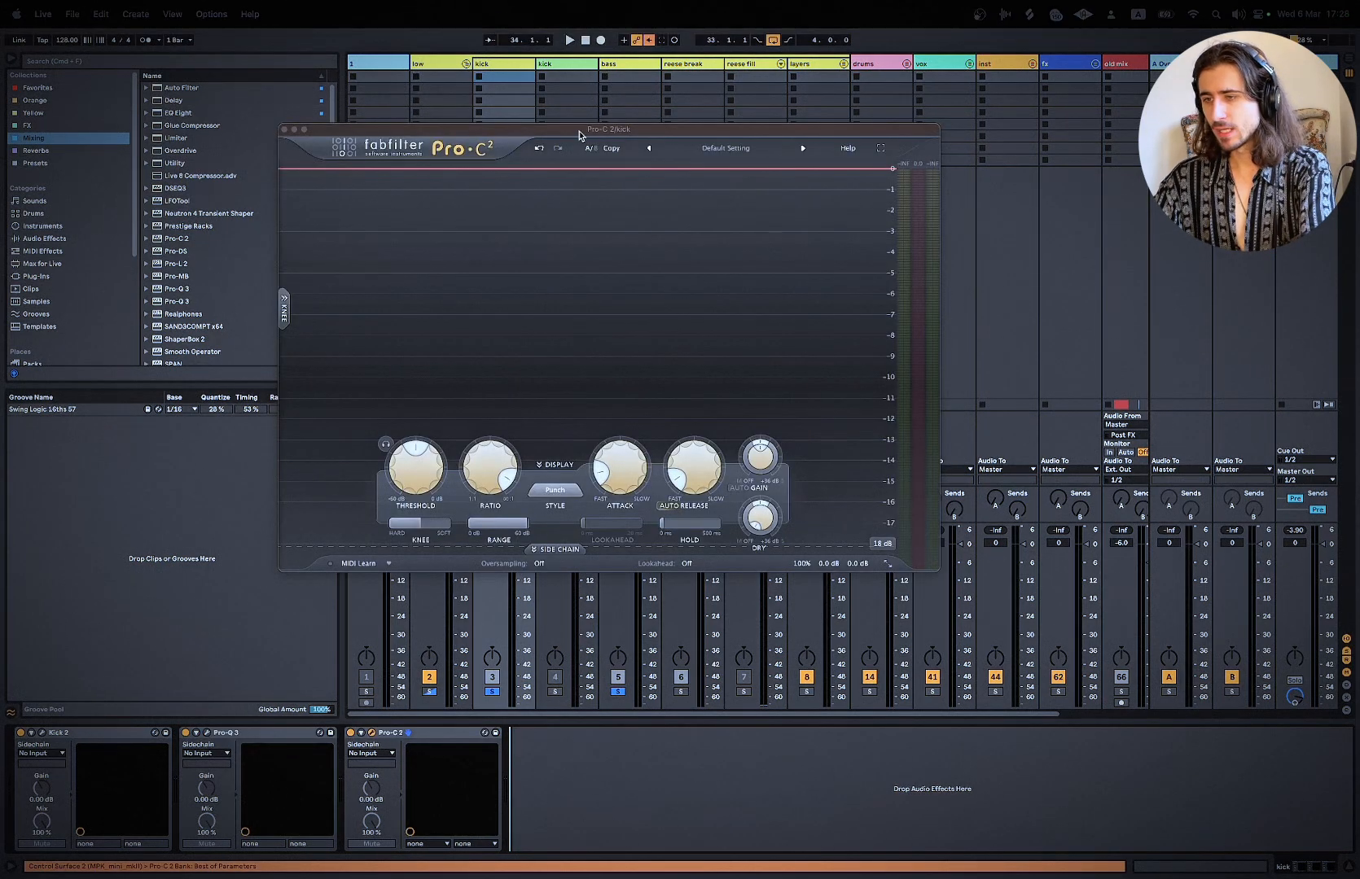
mouse_move(529, 486)
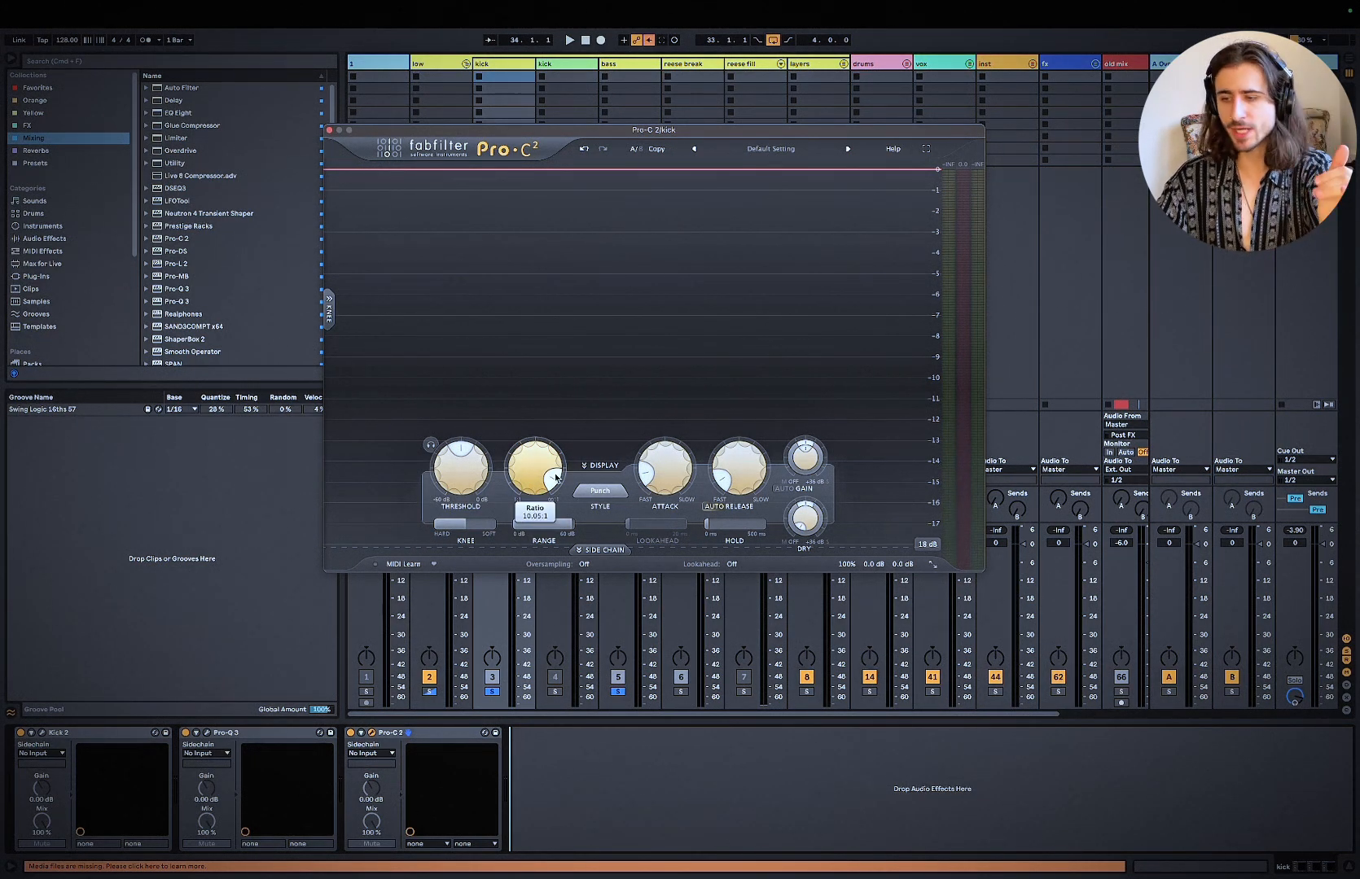
mouse_move(666, 486)
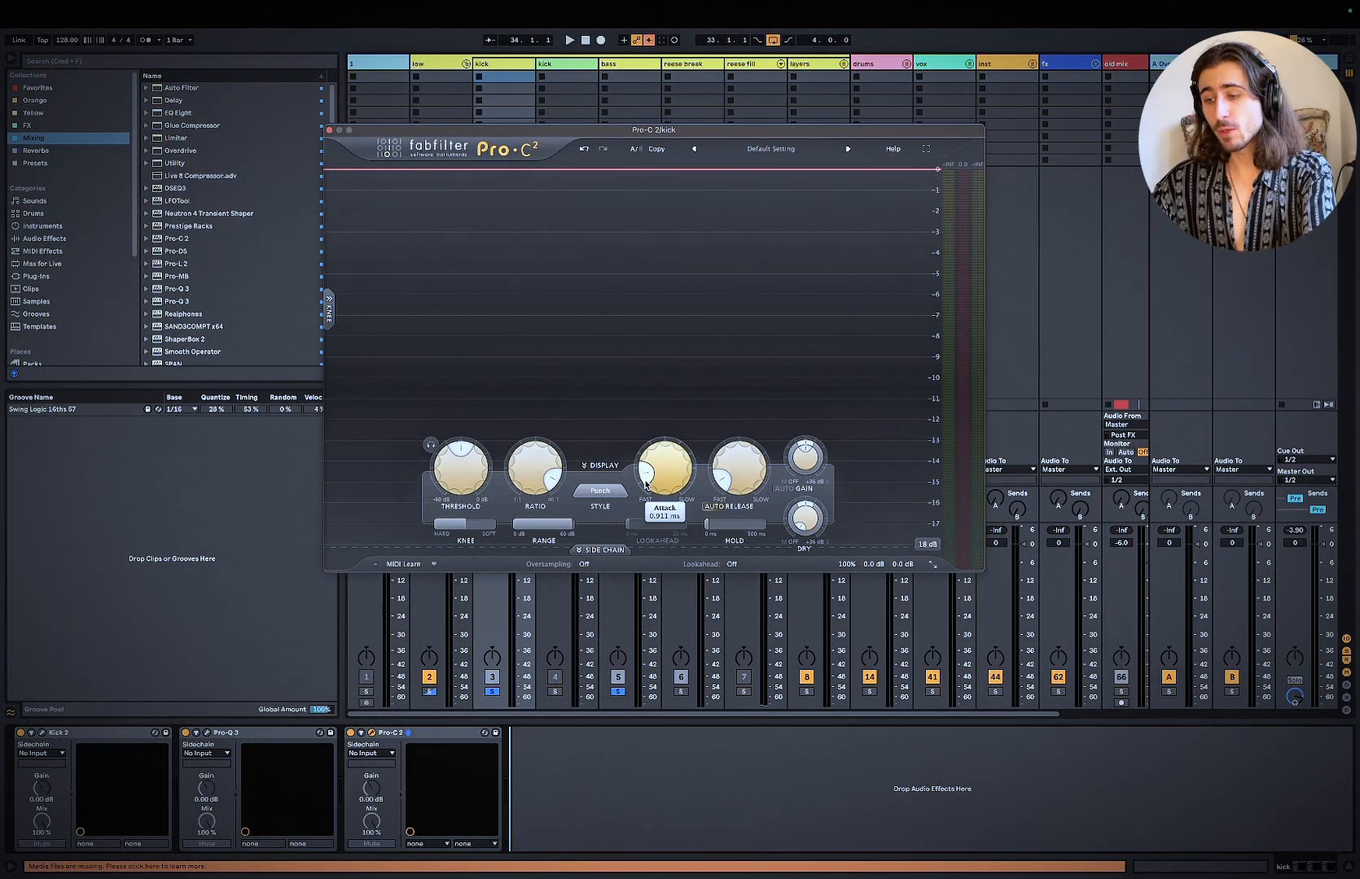
Step: Audition slower and faster attack times on the kick's Pro-C 2 in the loop, then close its window
key("space")
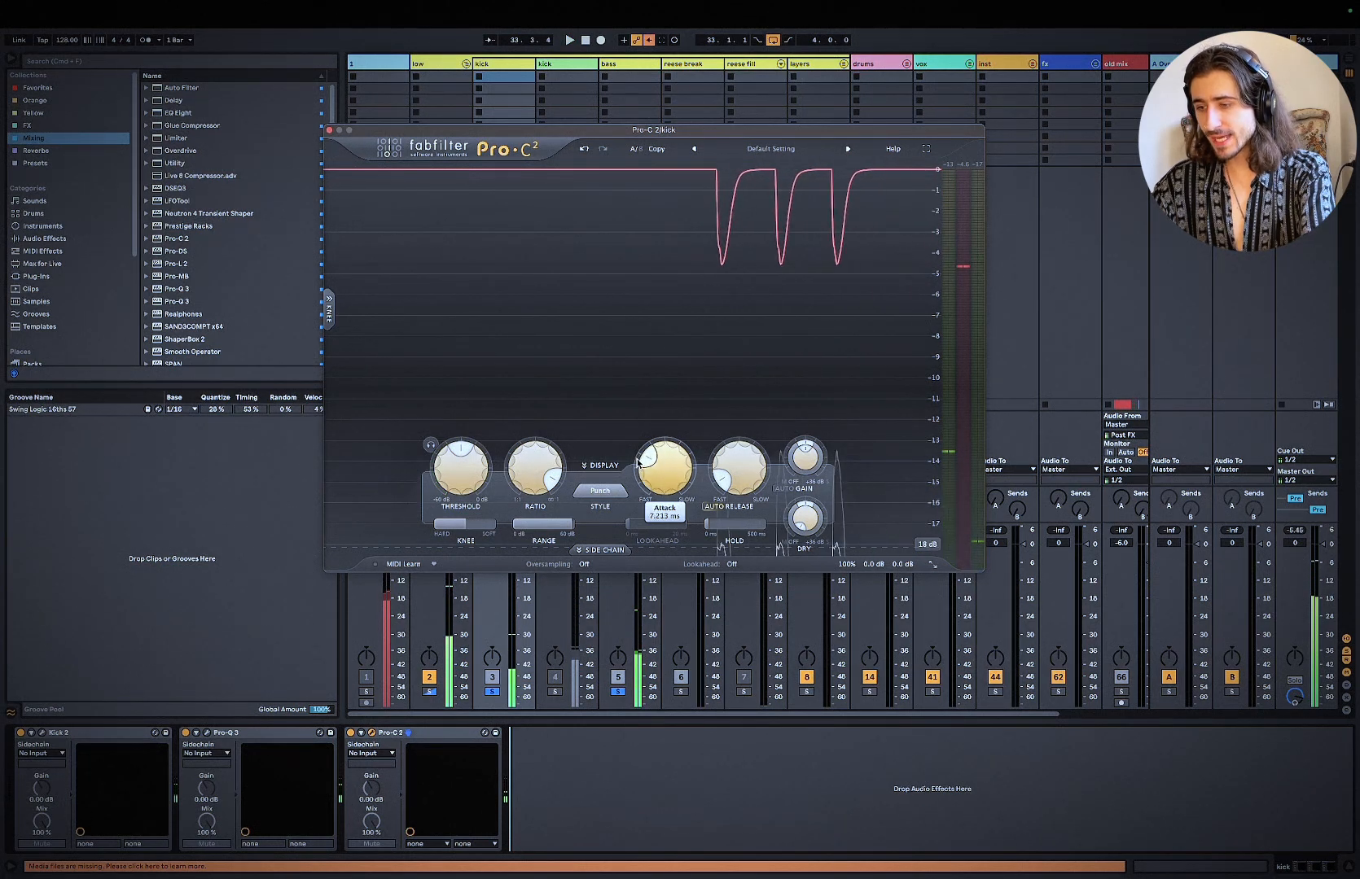
left_click_drag(645, 483, 568, 530)
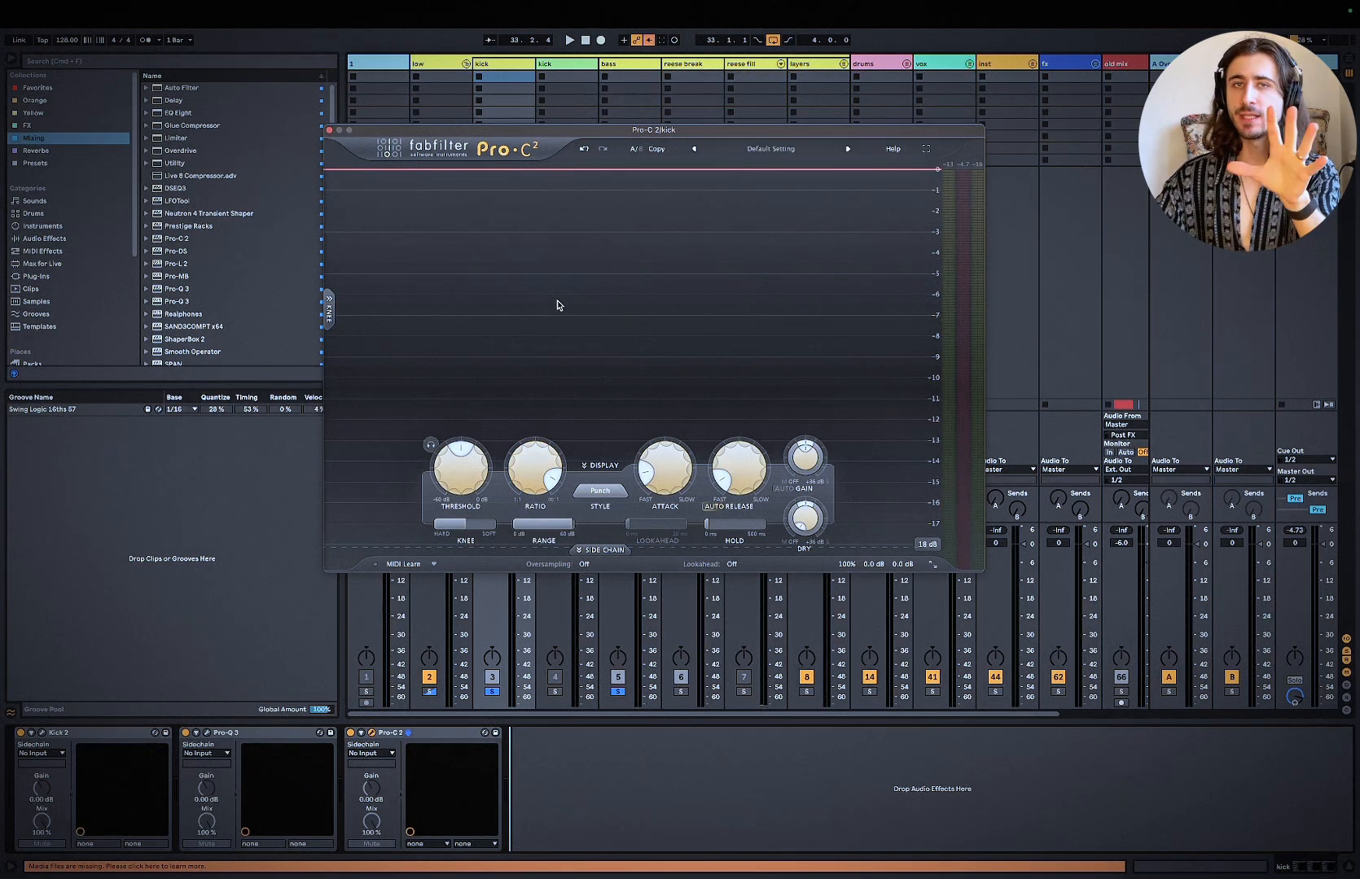
left_click(329, 130)
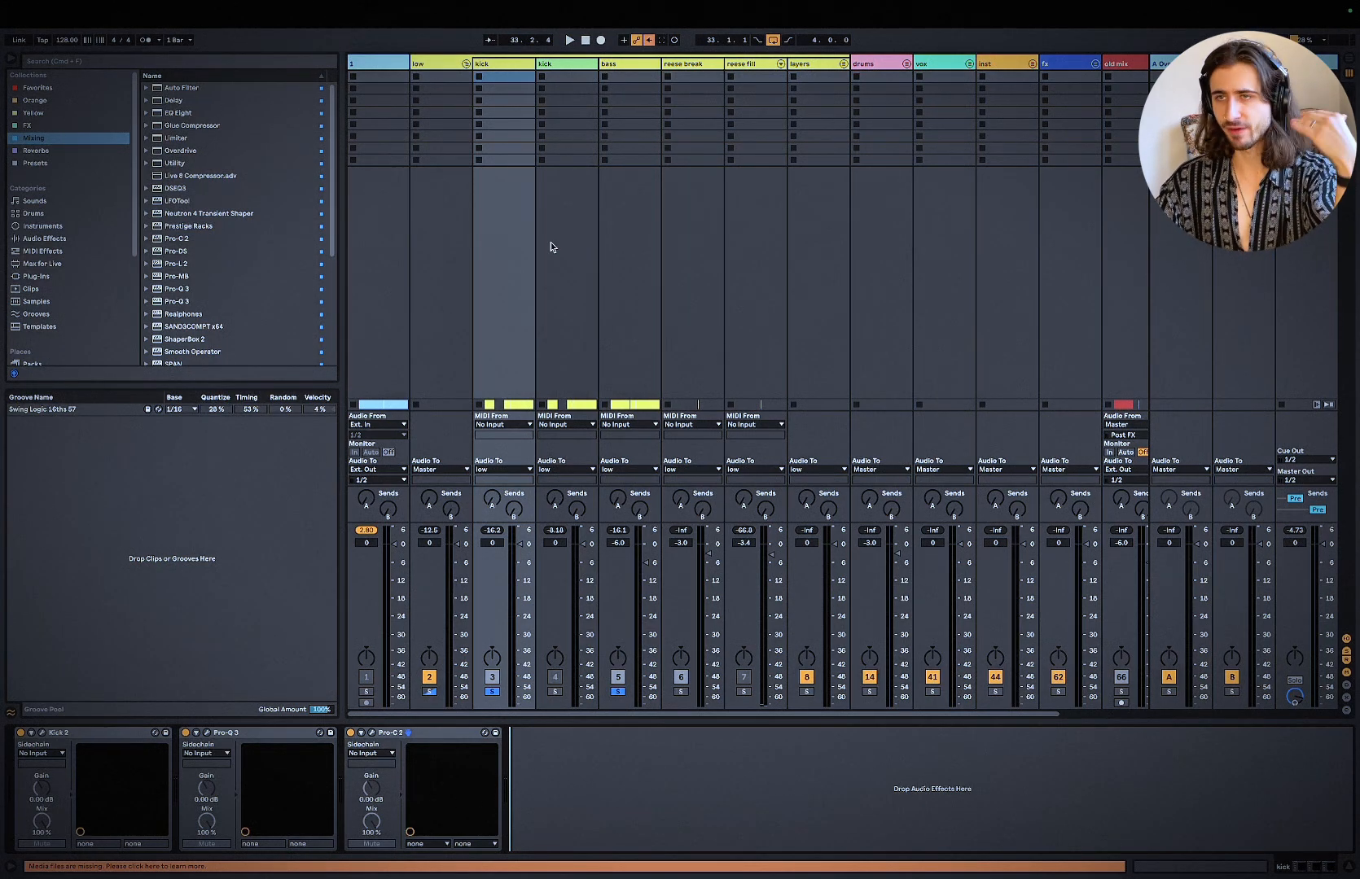
Step: Reopen the kick's Pro-C 2 to inspect its output level settings, then close it again
left_click(508, 63)
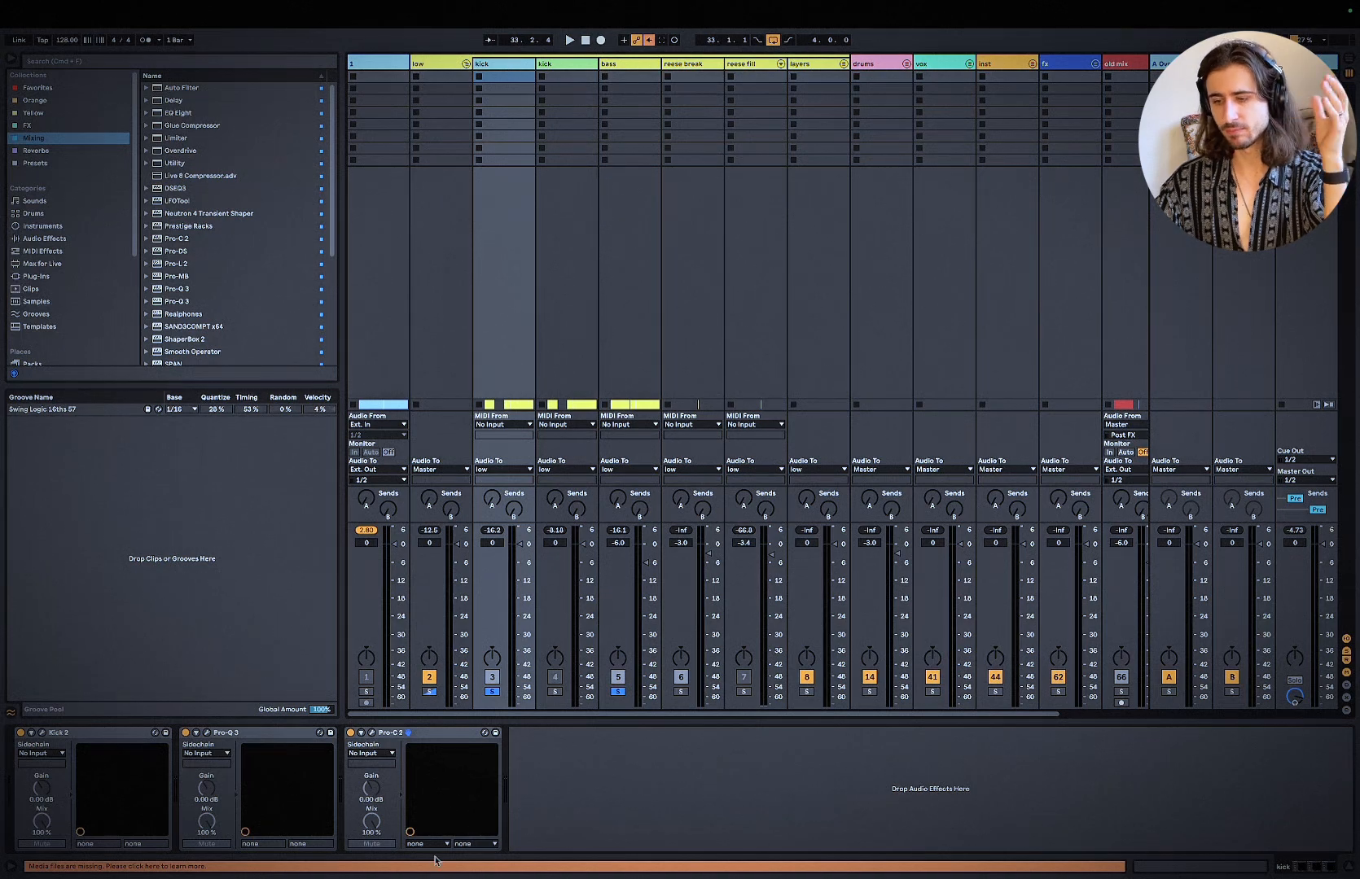
left_click(373, 732)
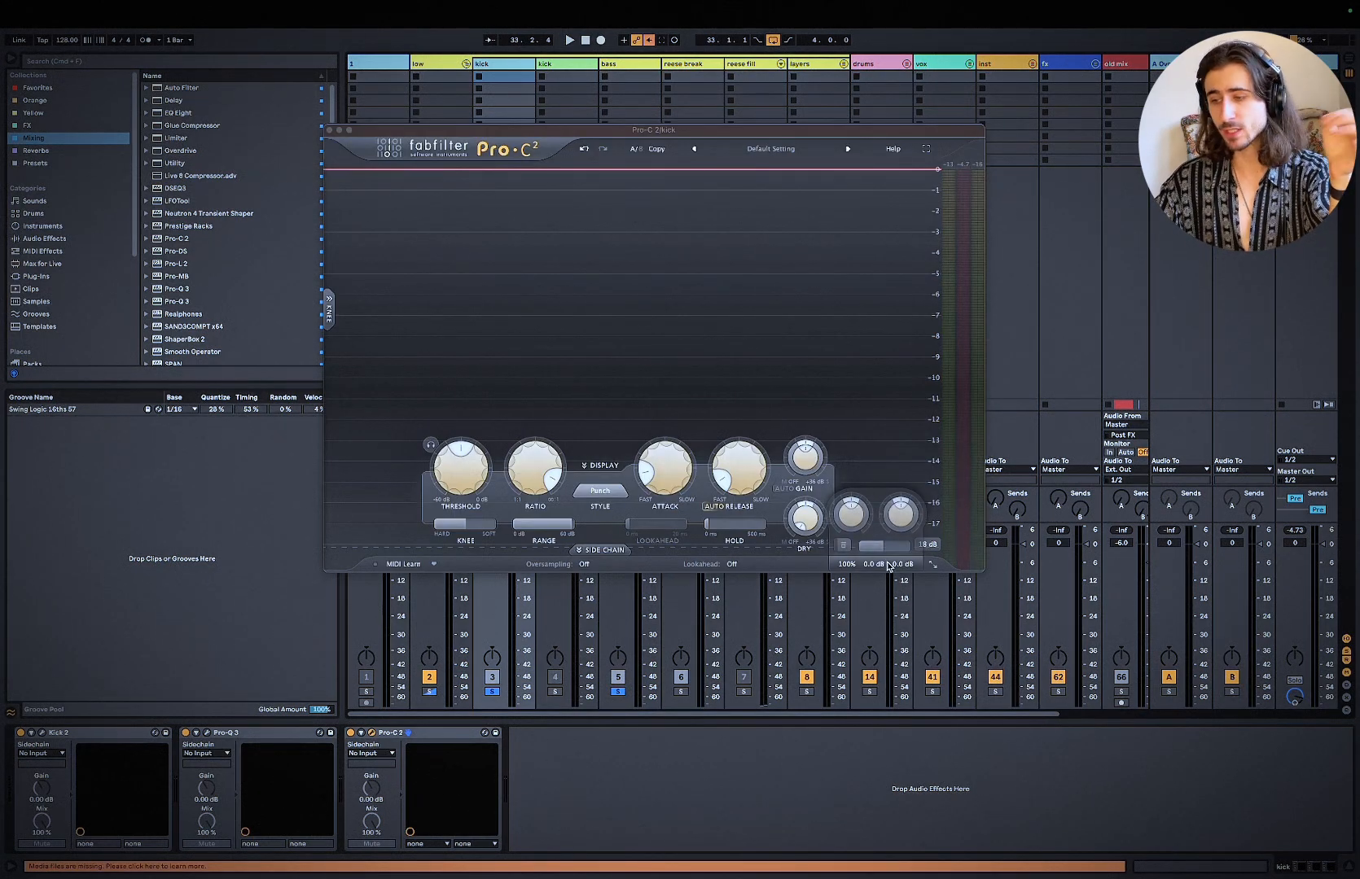
left_click(329, 130)
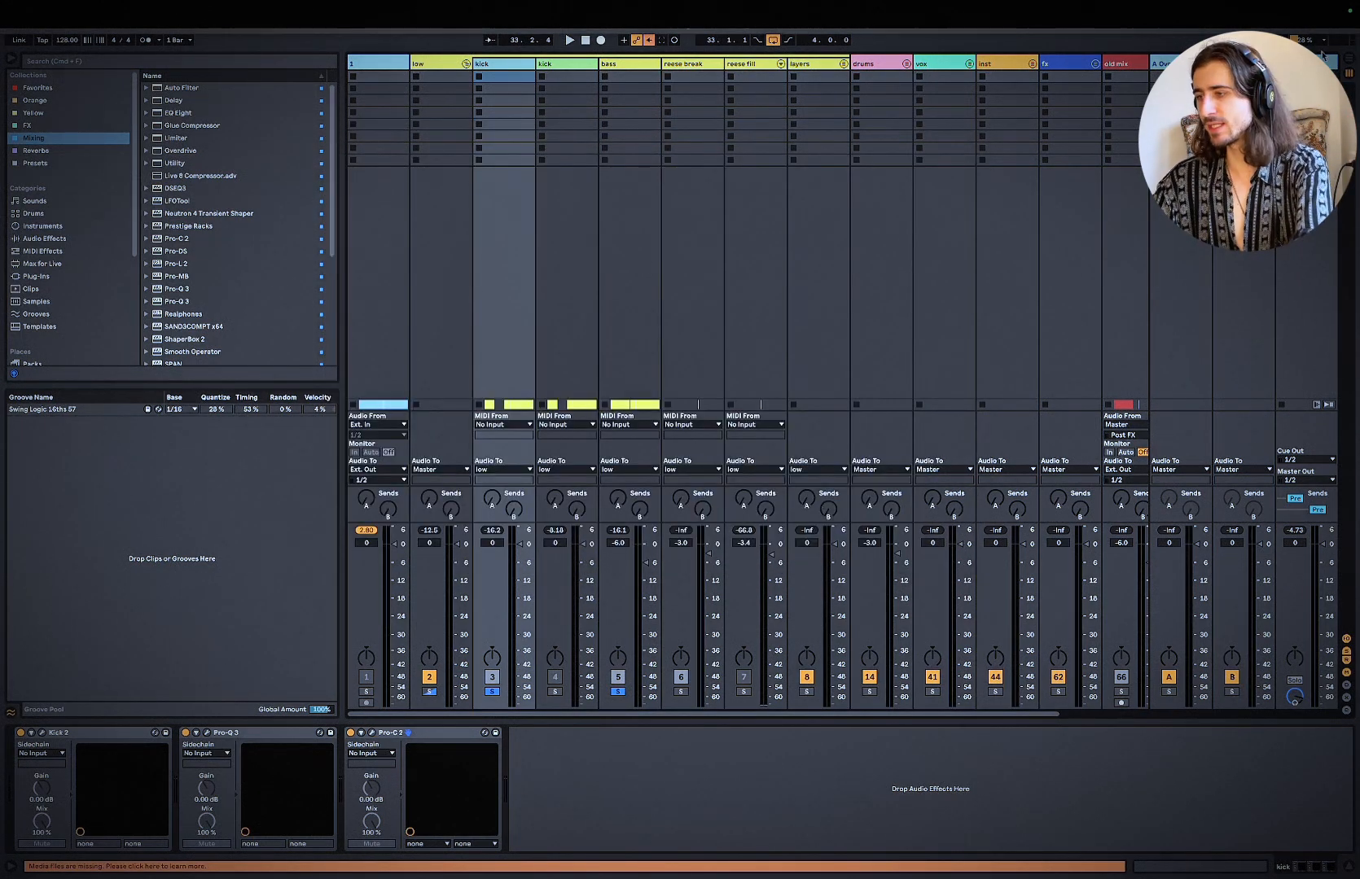
Step: Disable Auto Filter on the master track and audition the kick's processing chain in the loop at a lower system volume
left_click(1126, 733)
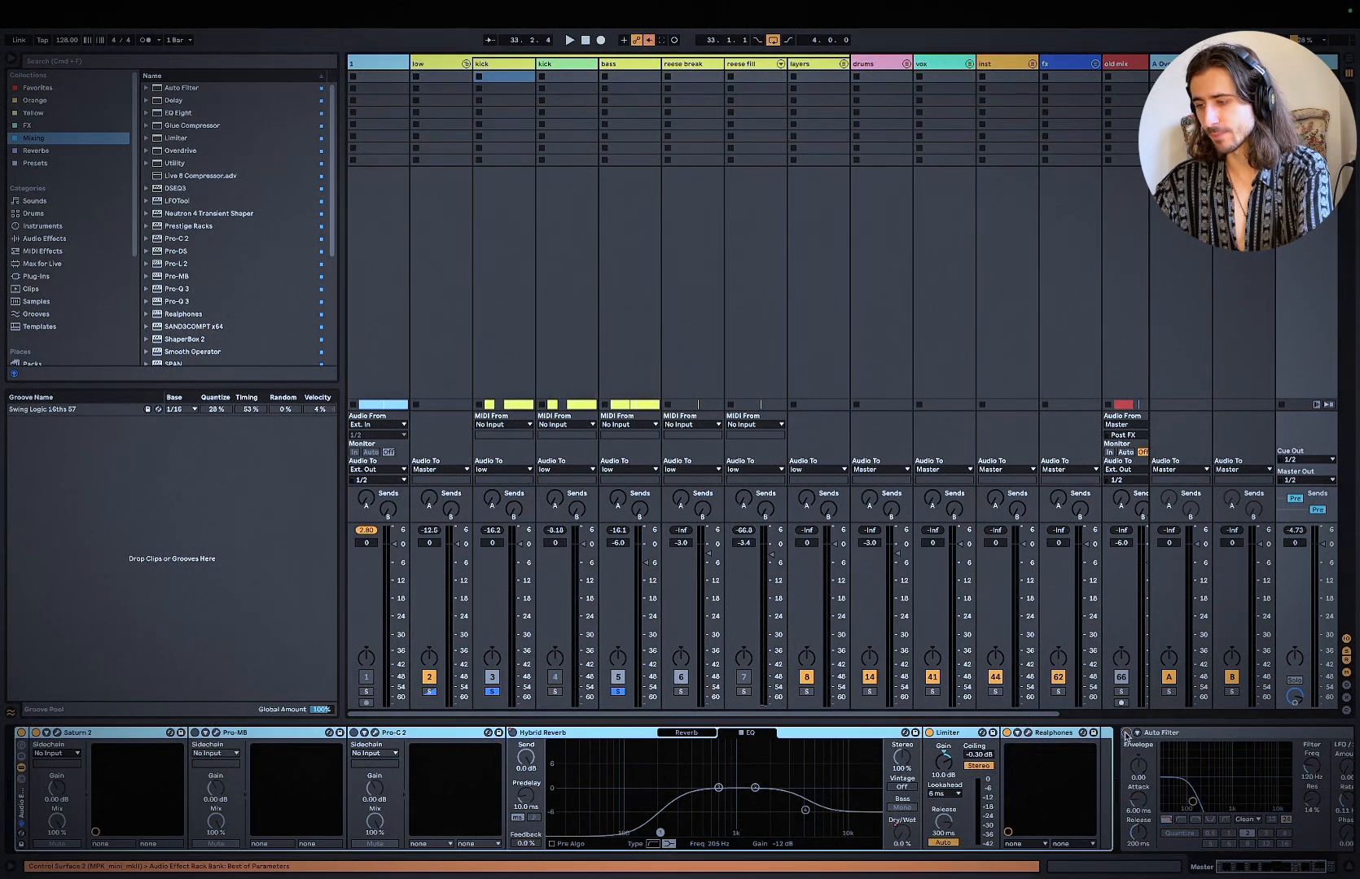
left_click(533, 78)
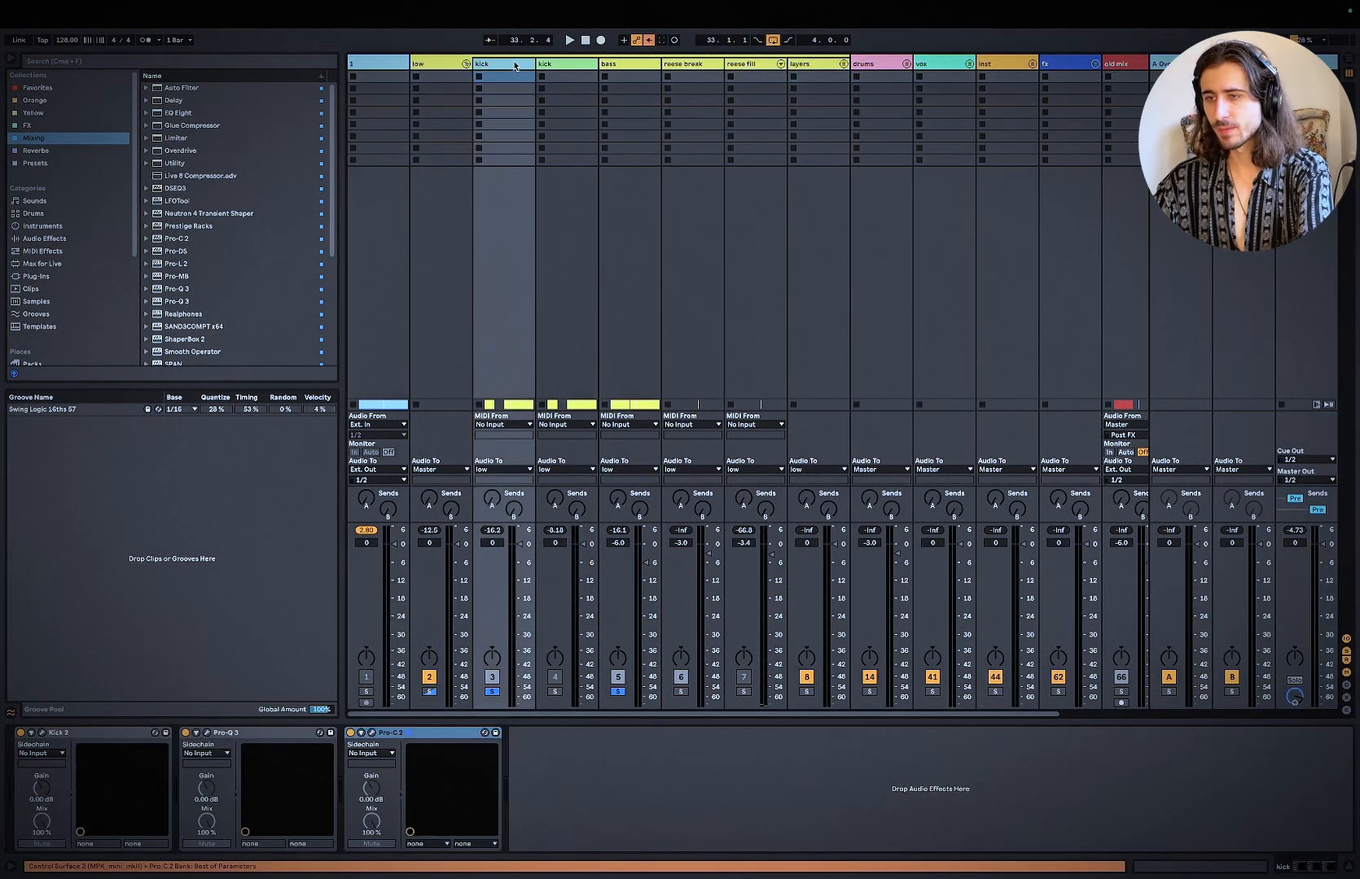
key("XF86AudioLowerVolume")
key("XF86AudioLowerVolume")
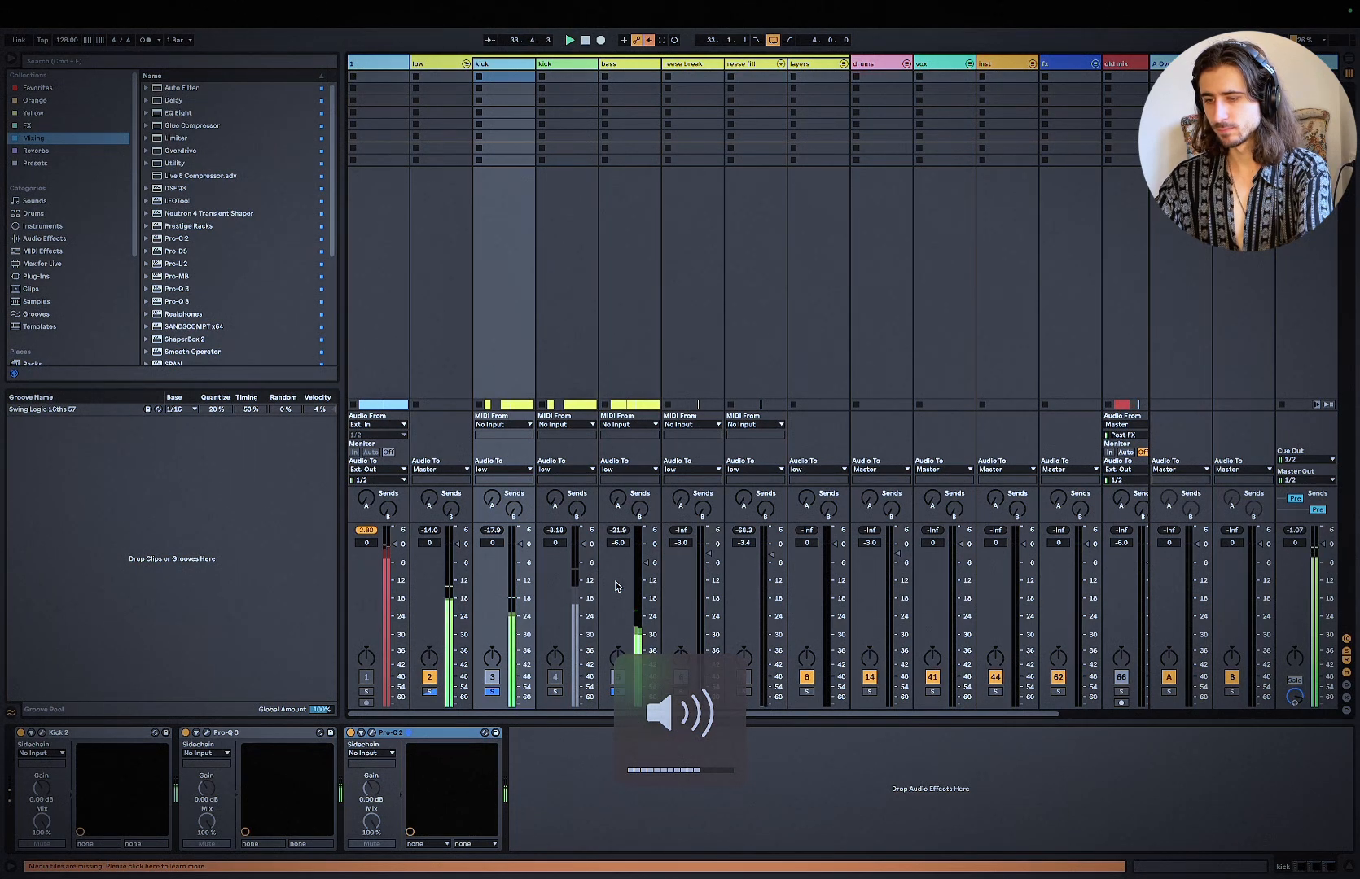
left_click(396, 743)
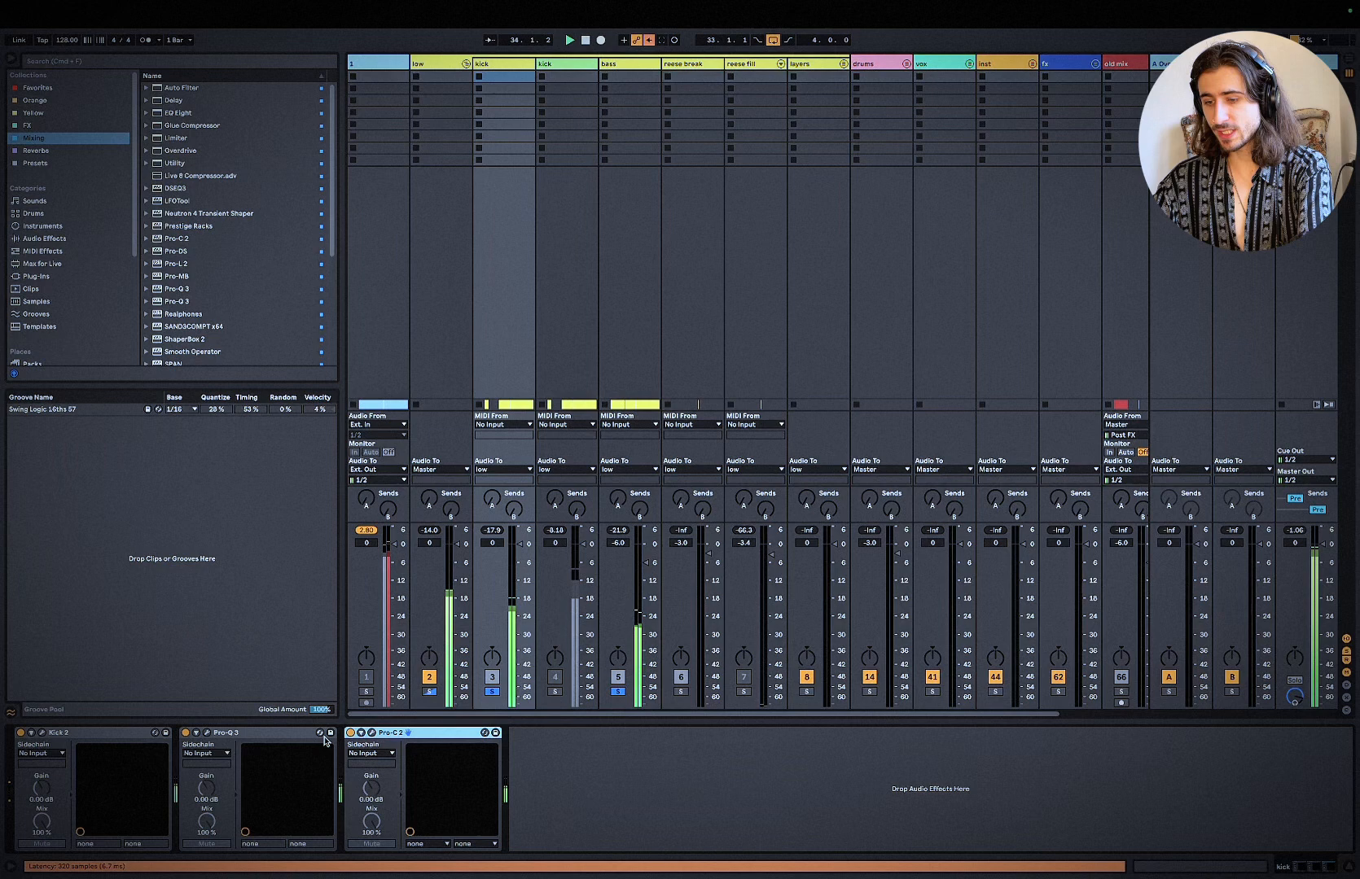
left_click(284, 733)
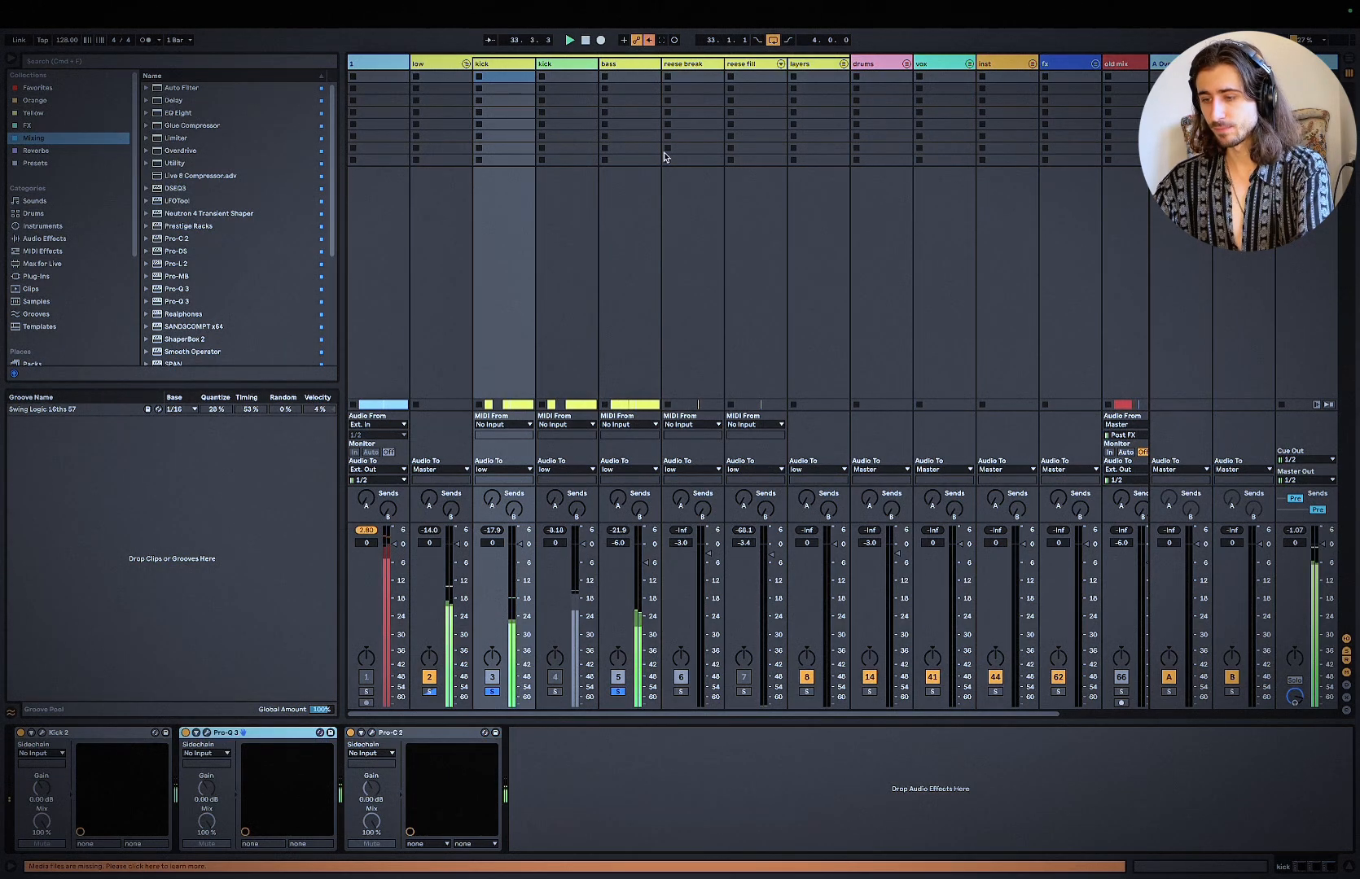
key("space")
Step: Switch to the bass track and audition its full plug-in chain in the loop
left_click(439, 64)
left_click(622, 63)
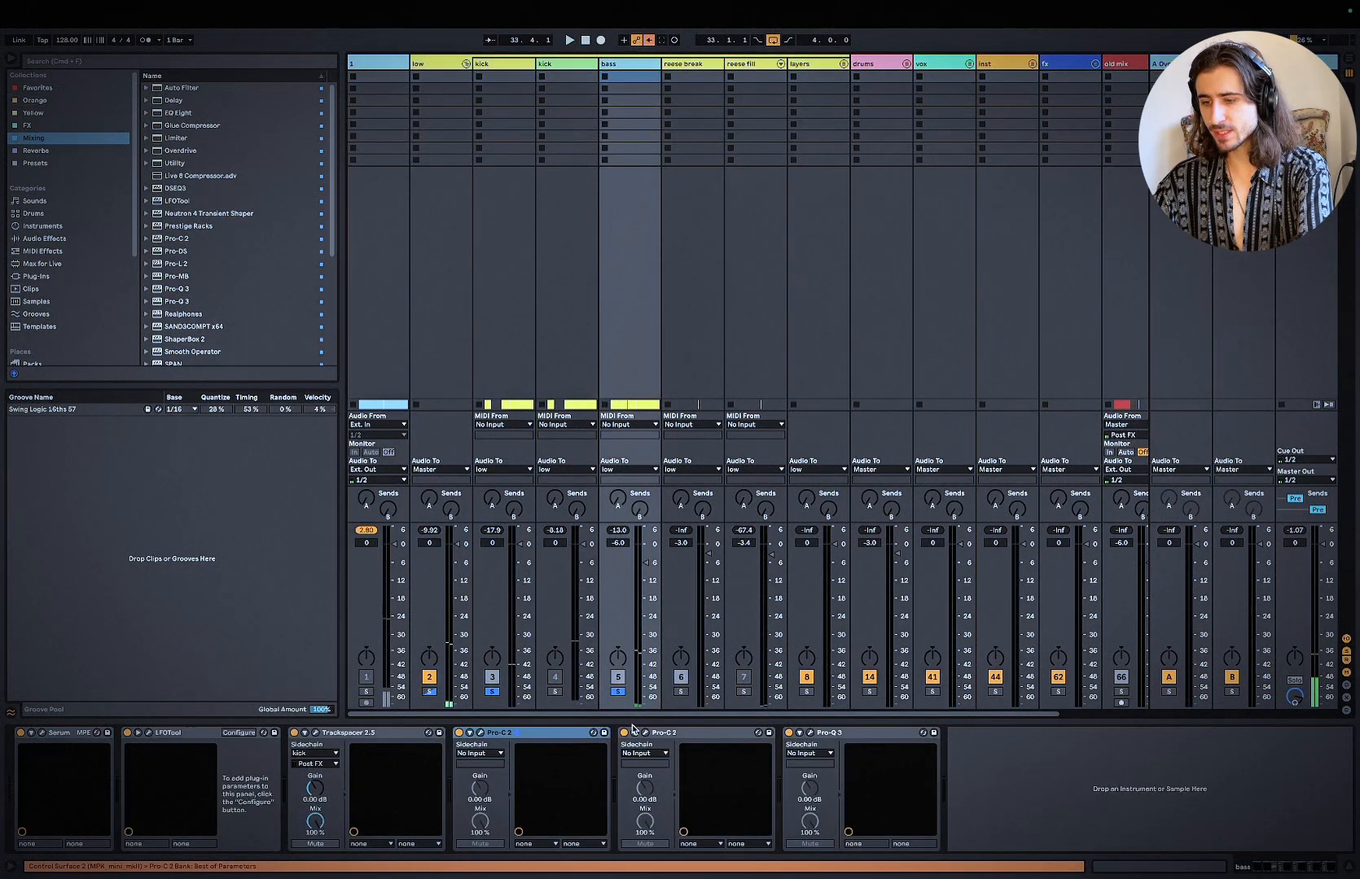
key("space")
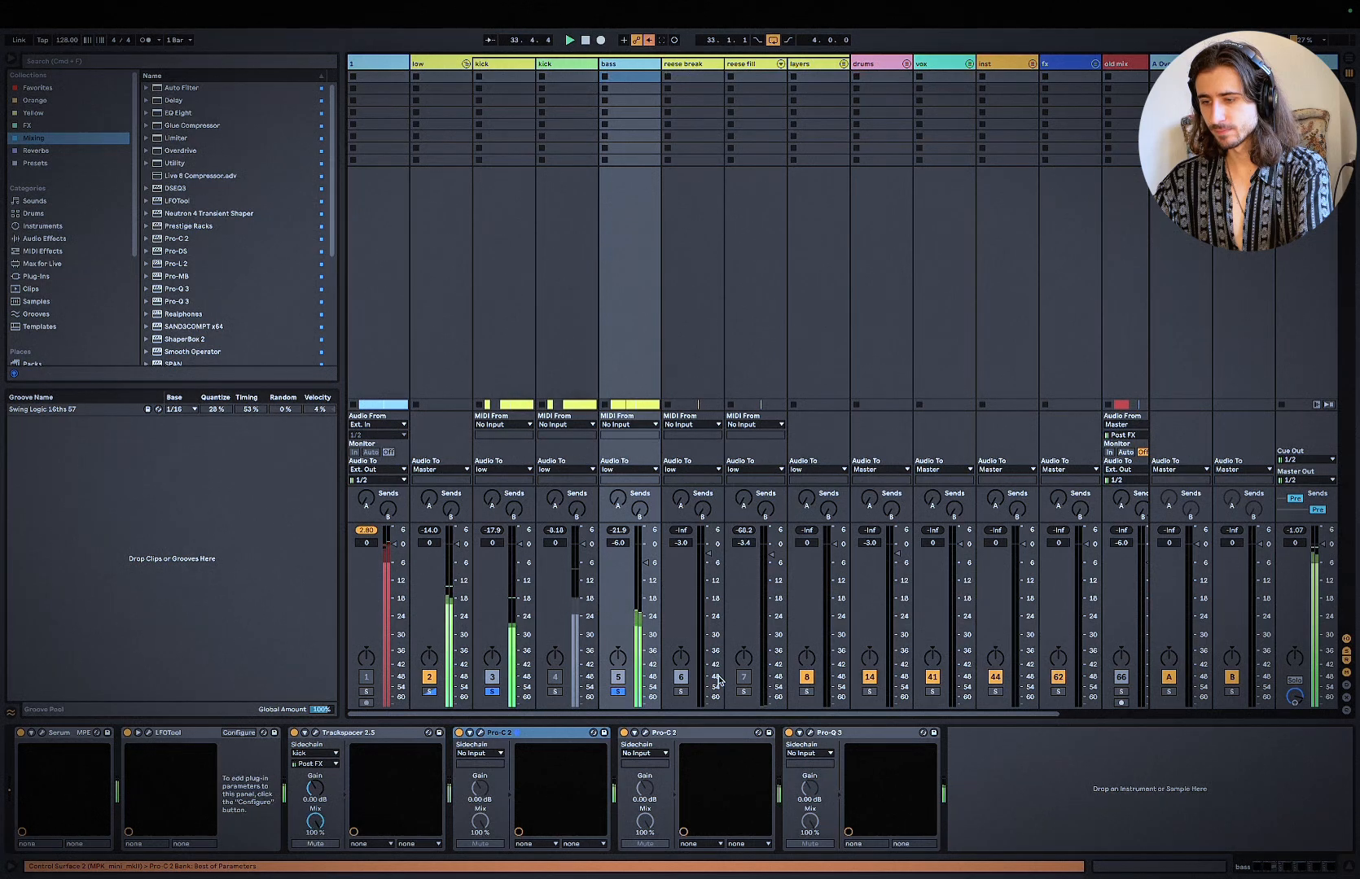
left_click(1050, 803)
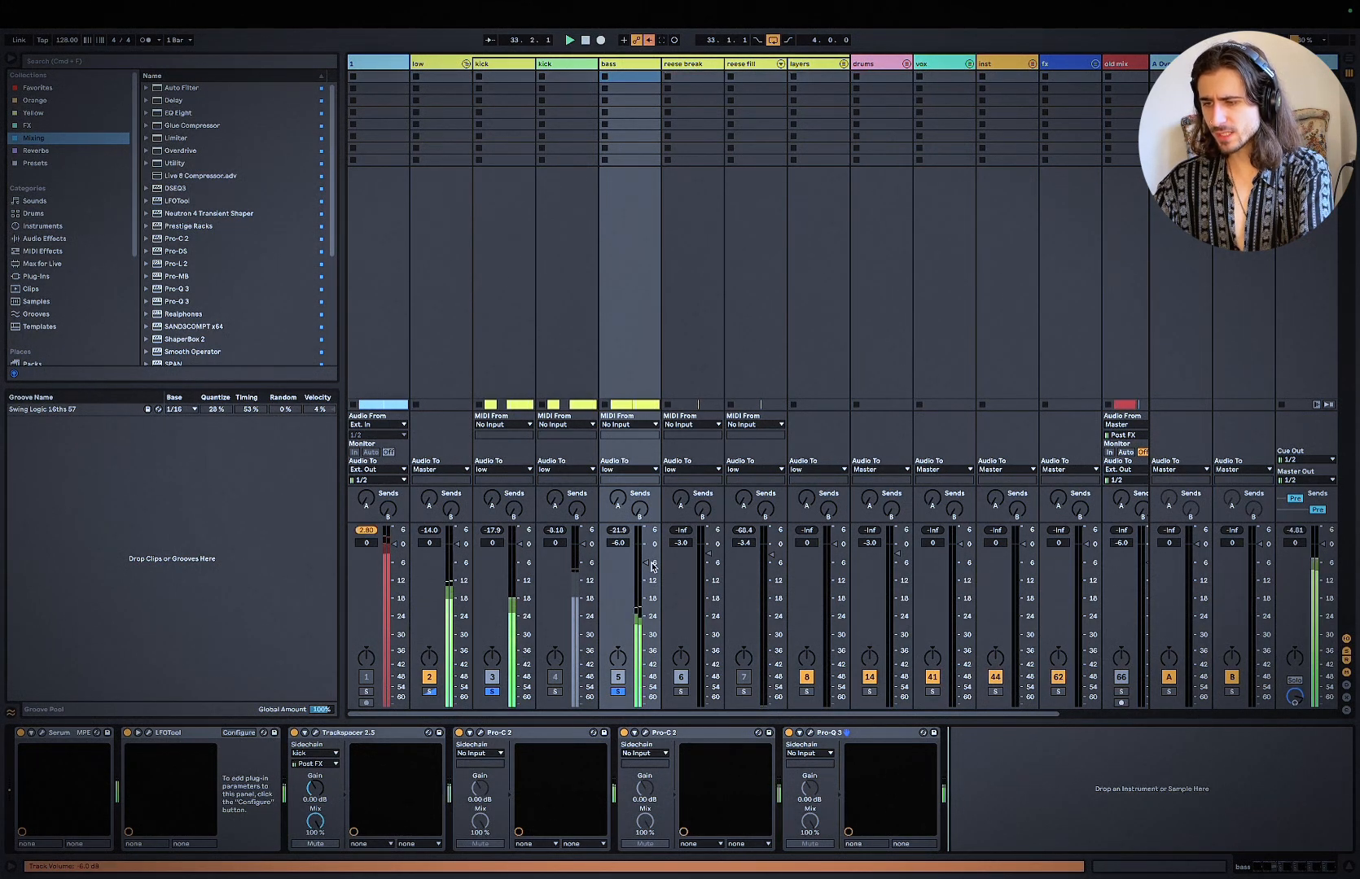
key("space")
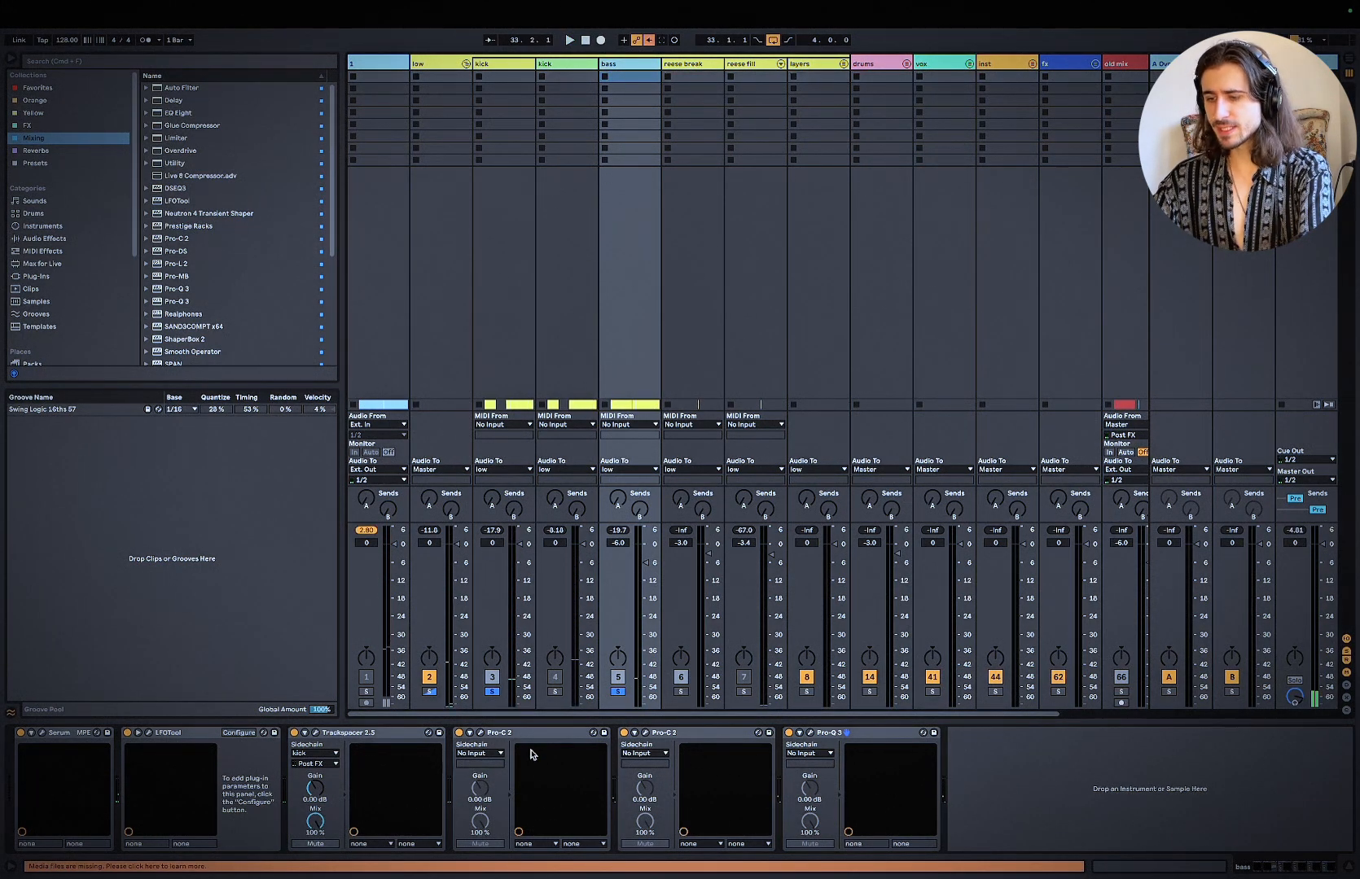
Step: Bypass both Pro-C 2 compressors and Pro-Q 3 on the bass together and audition the loop without them
left_click(569, 729)
left_click(863, 733, "shift")
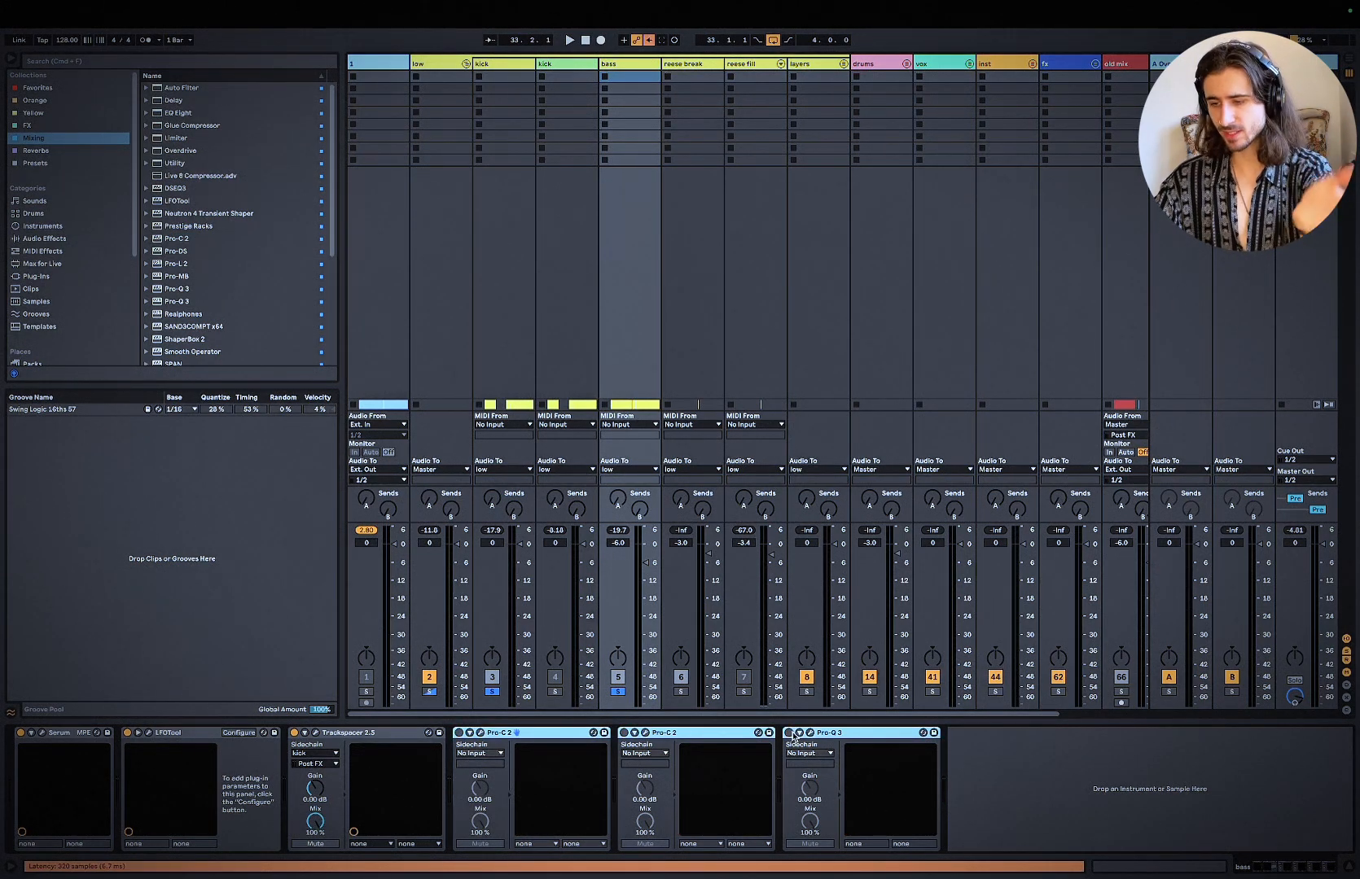
key("space")
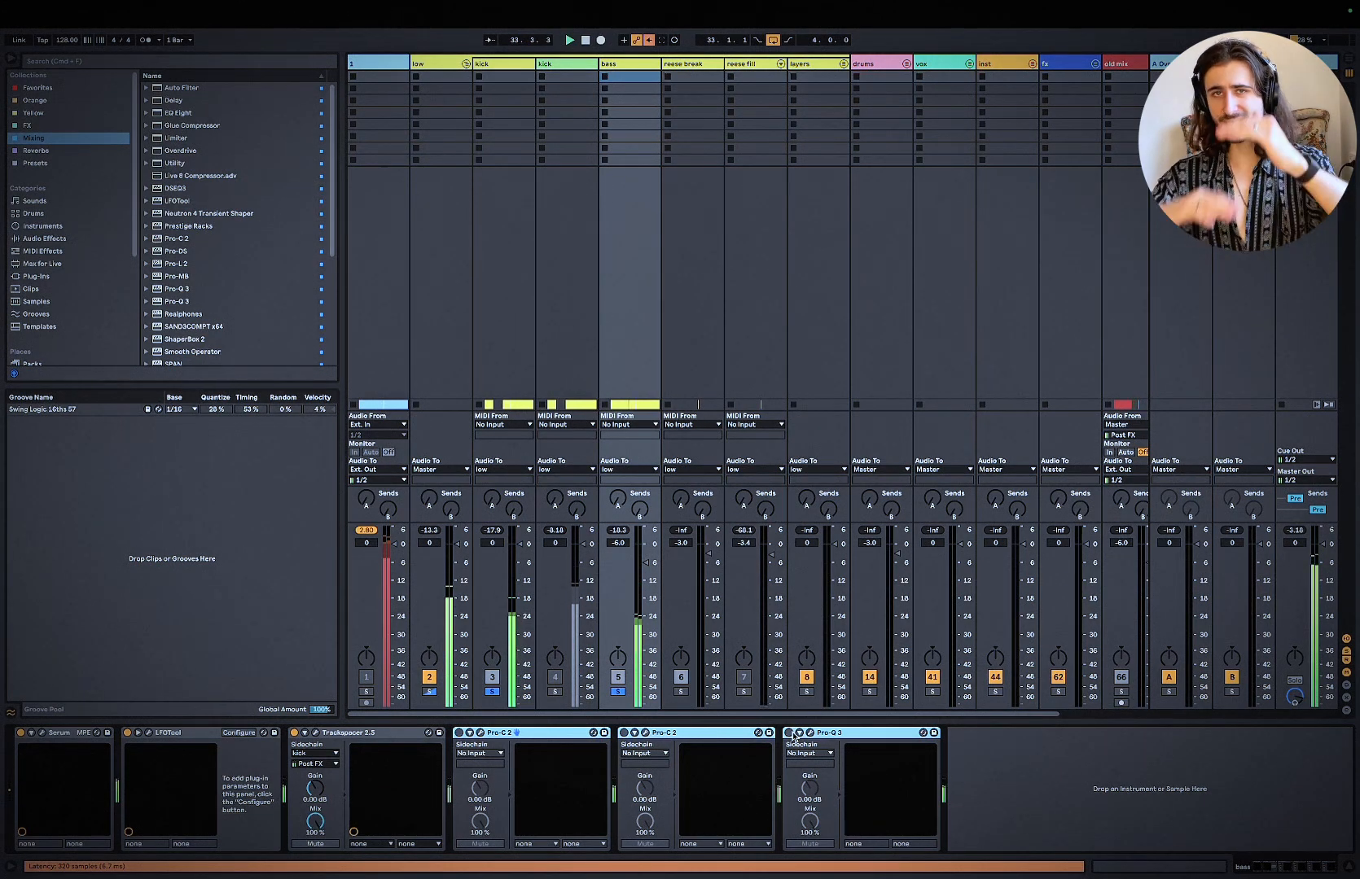
left_click(1108, 754)
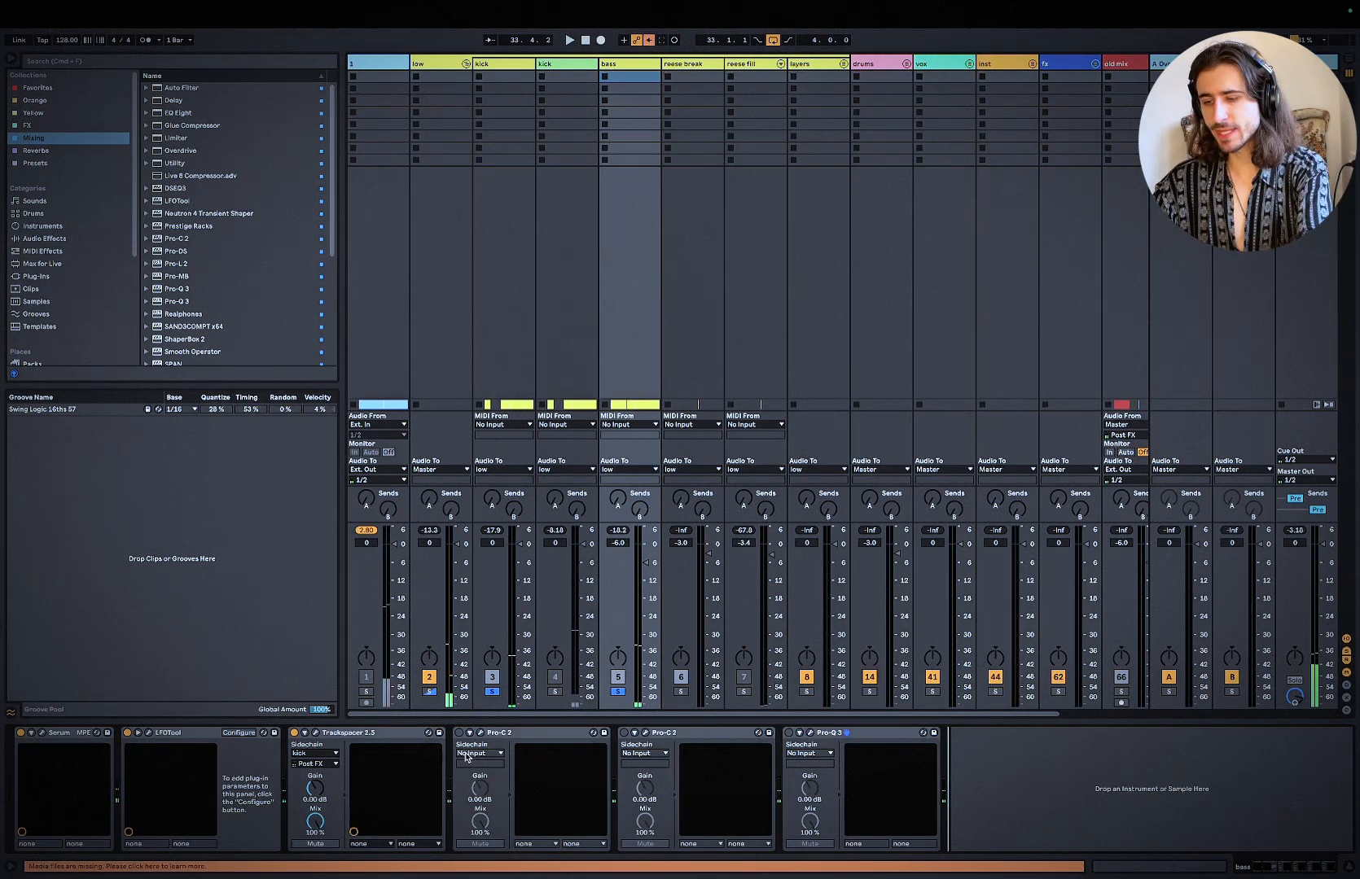
Step: Enable and open the bass's first Pro-C 2 and set its side-chain low-pass filter frequency to 66 Hz
left_click(480, 733)
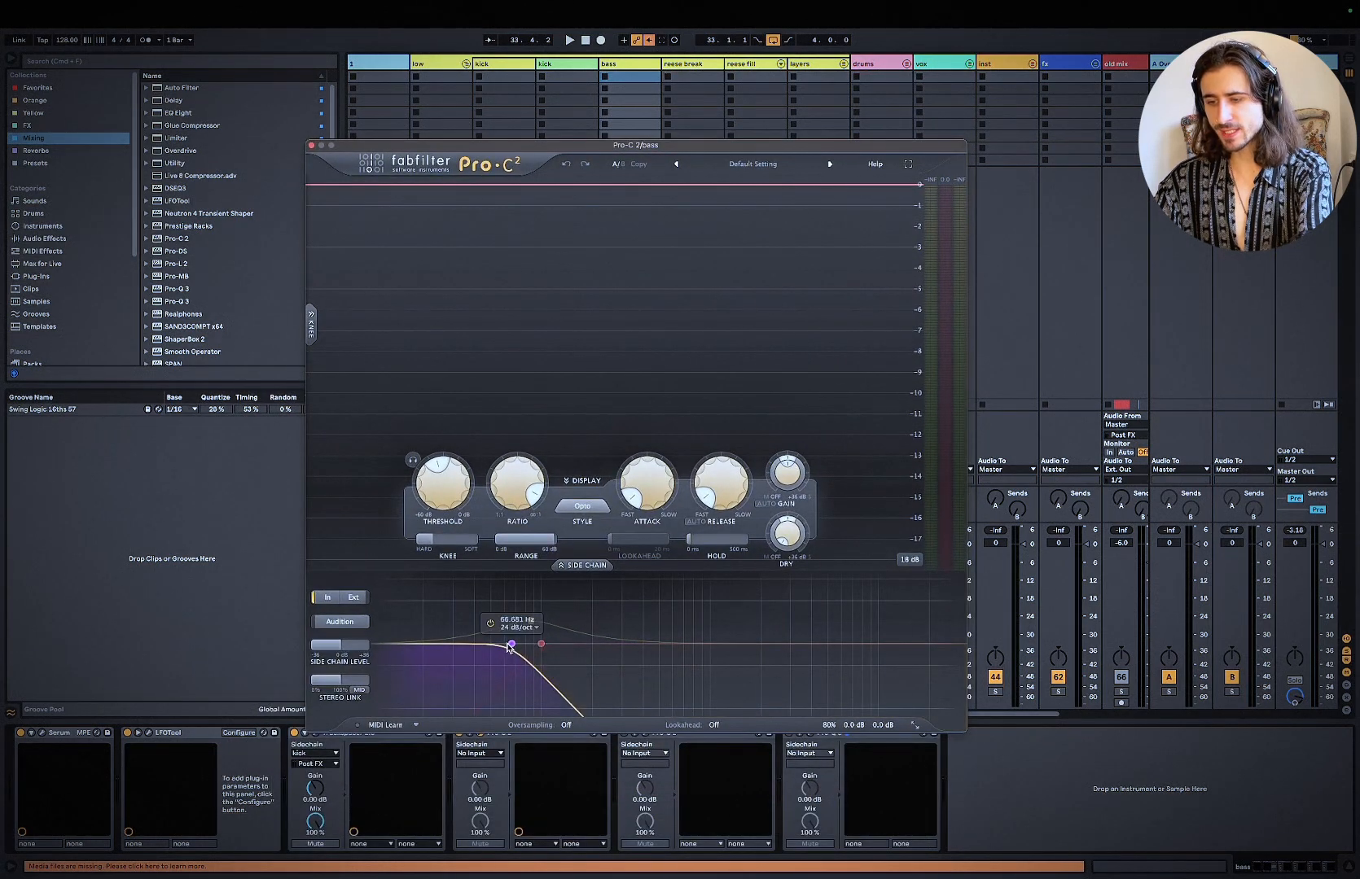
double_click(506, 621)
type("66")
key("Return")
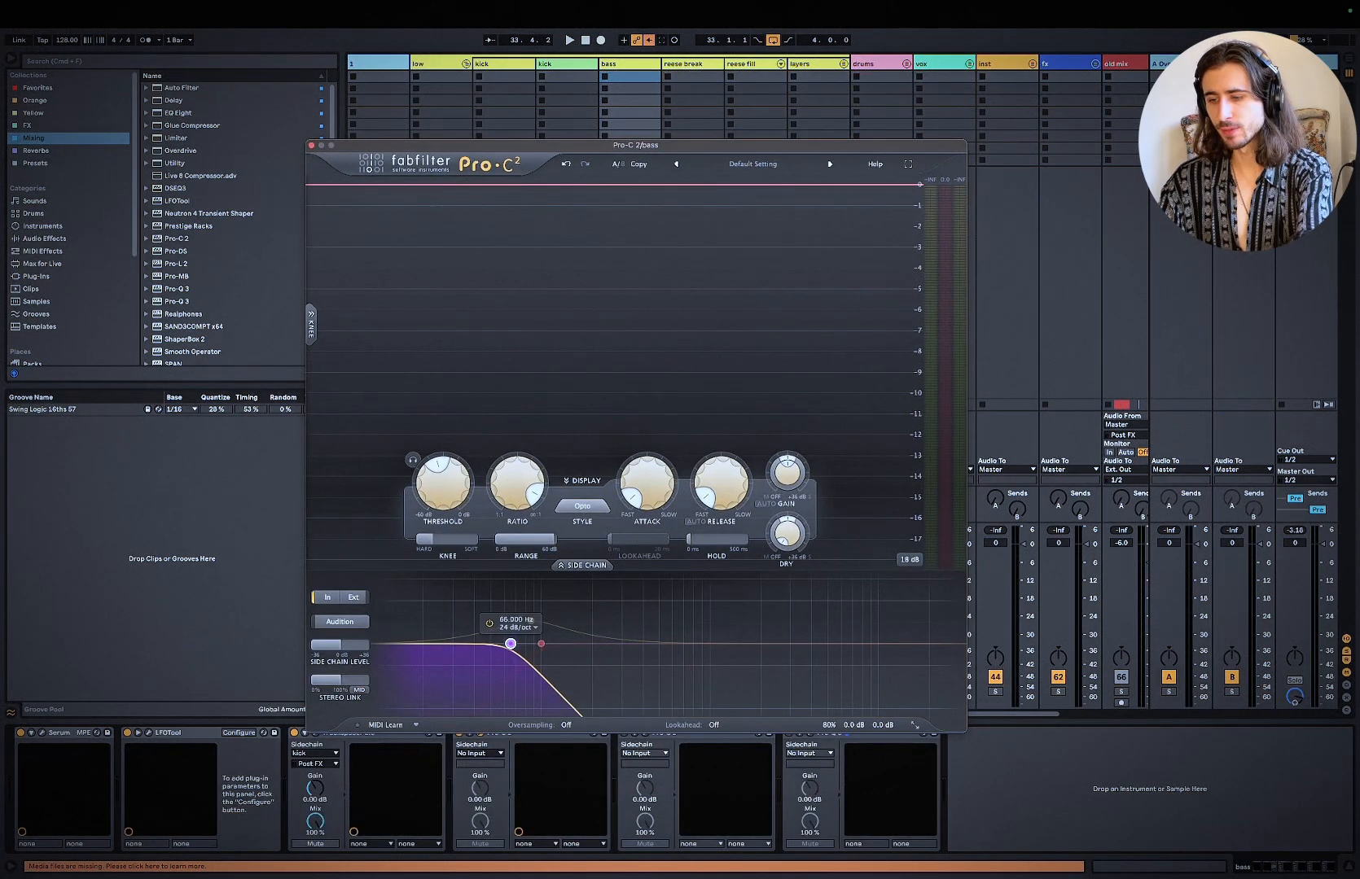
Step: Lower the threshold of the bass's first Pro-C 2 while the loop plays, then stop playback
key("space")
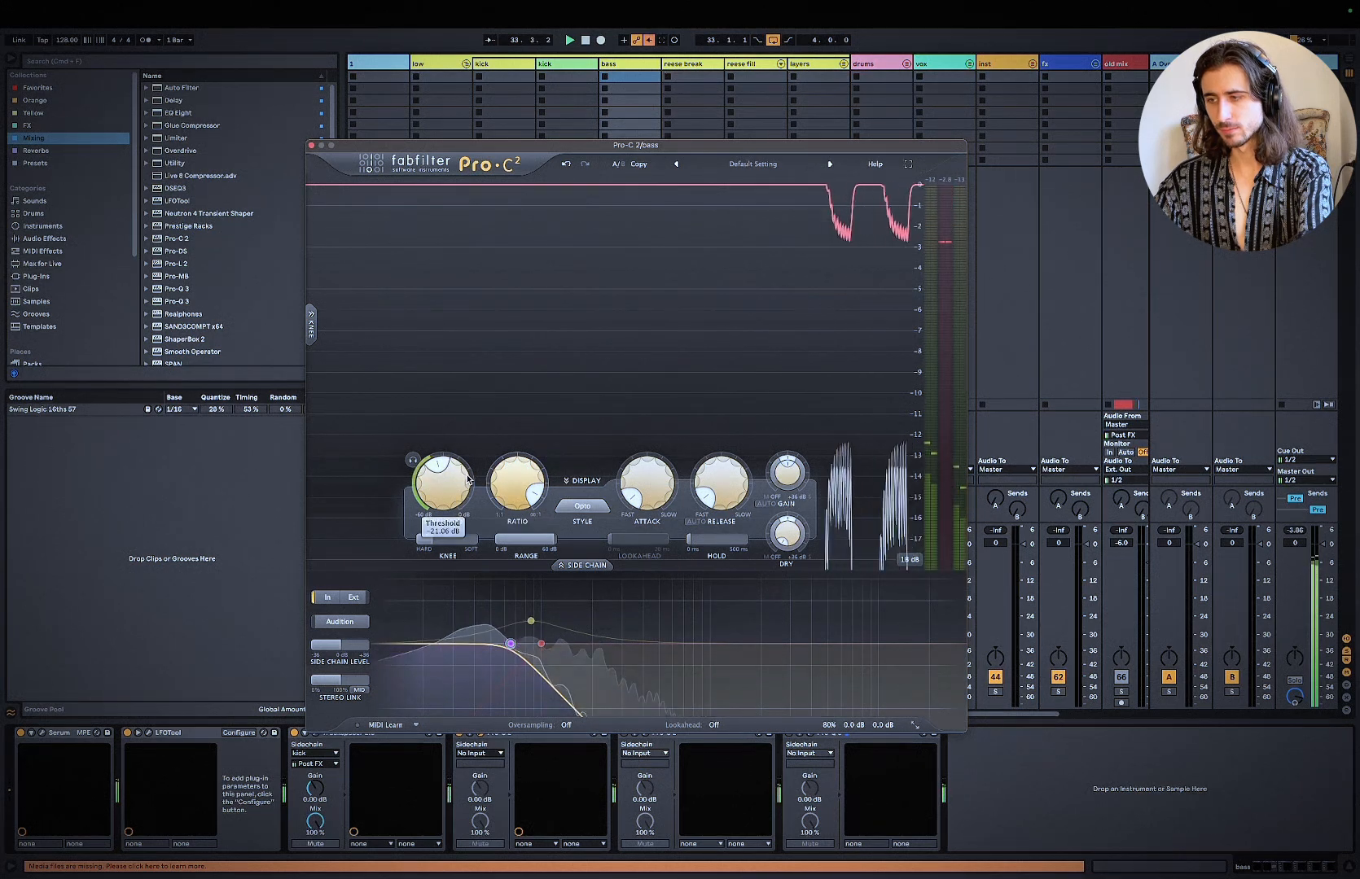
left_click_drag(449, 497, 453, 518)
key("space")
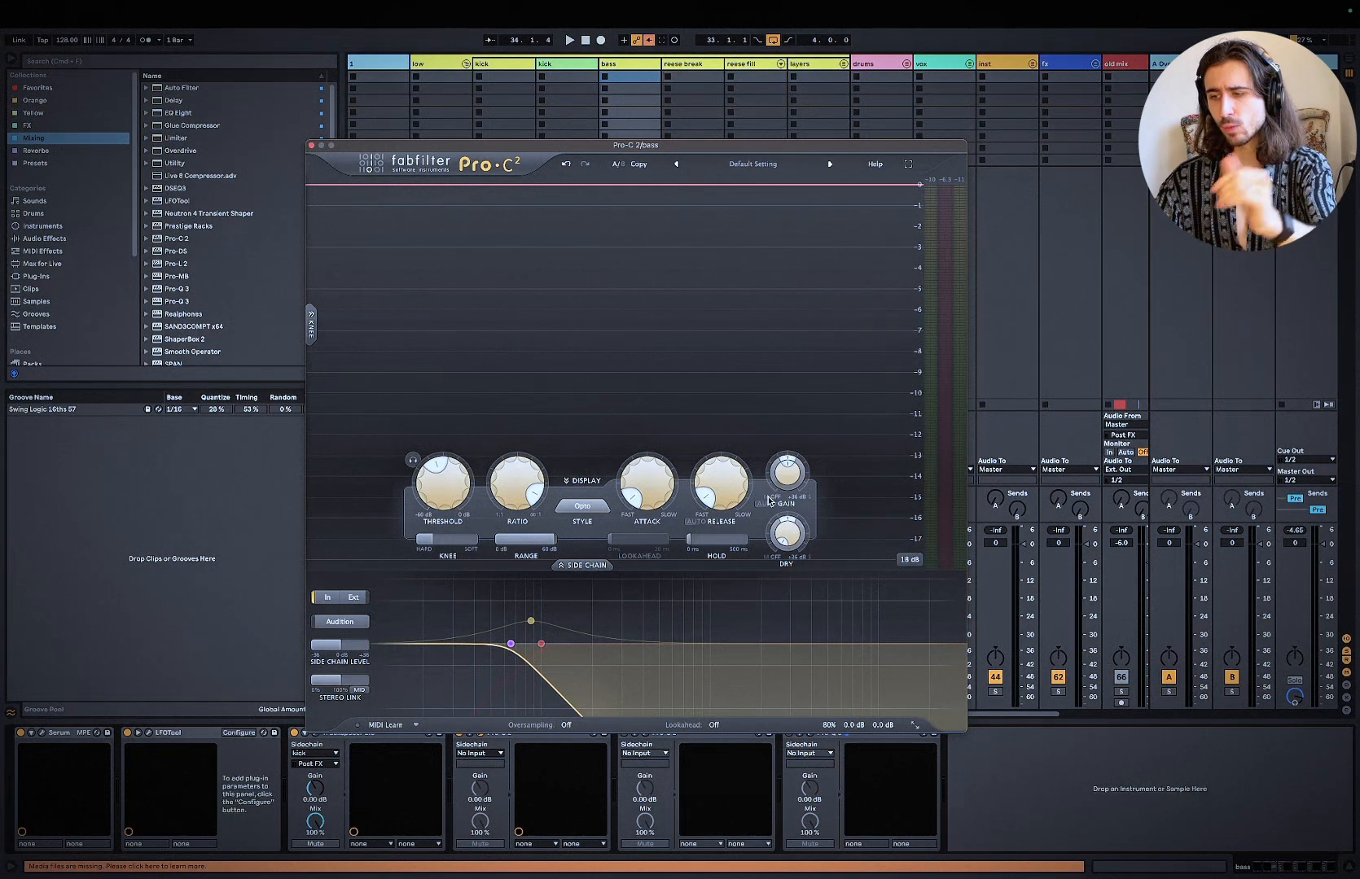
Step: Examine the gain, style, ratio, attack and release settings of the bass's first Pro-C 2
mouse_move(772, 511)
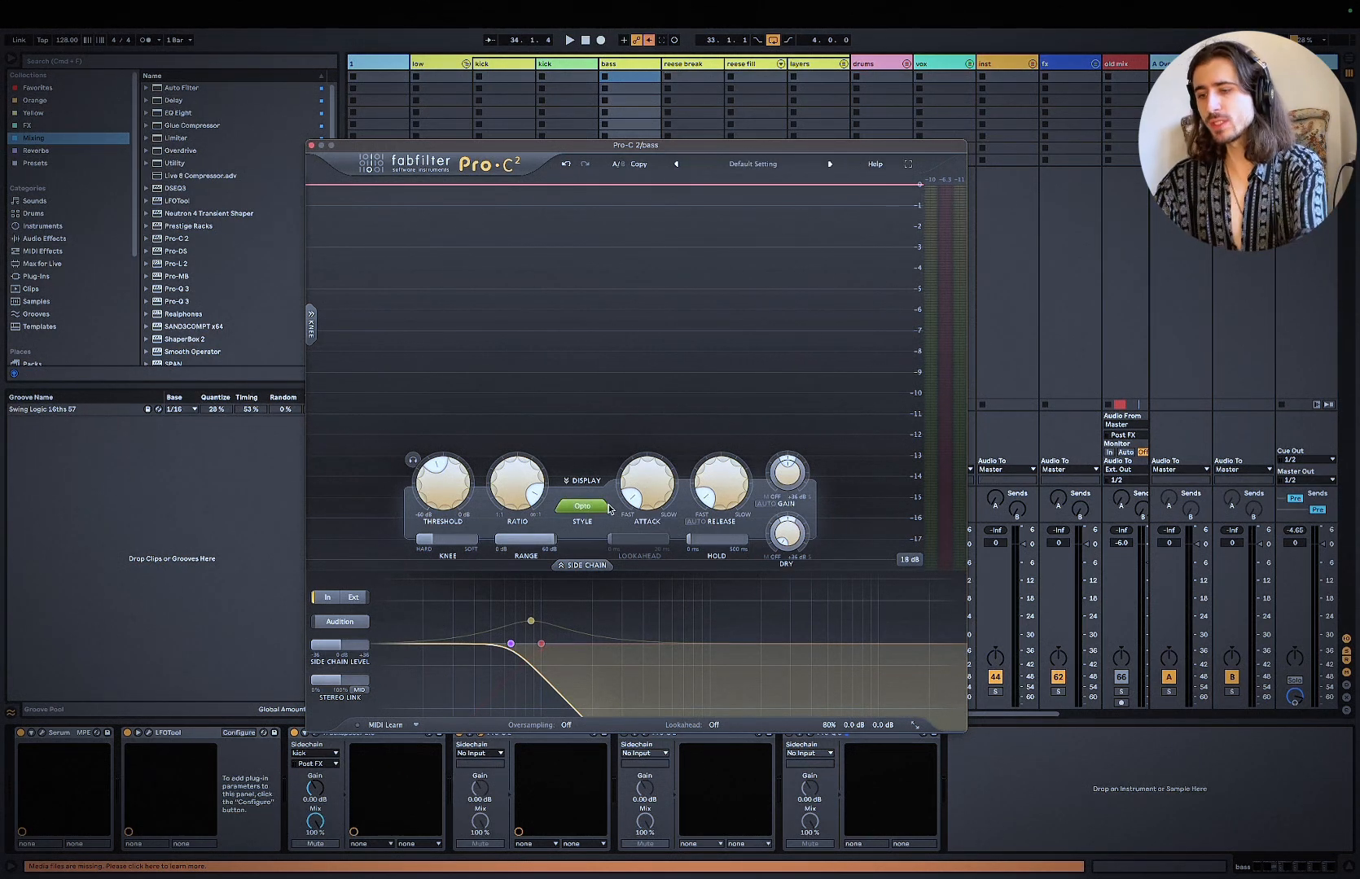
mouse_move(529, 506)
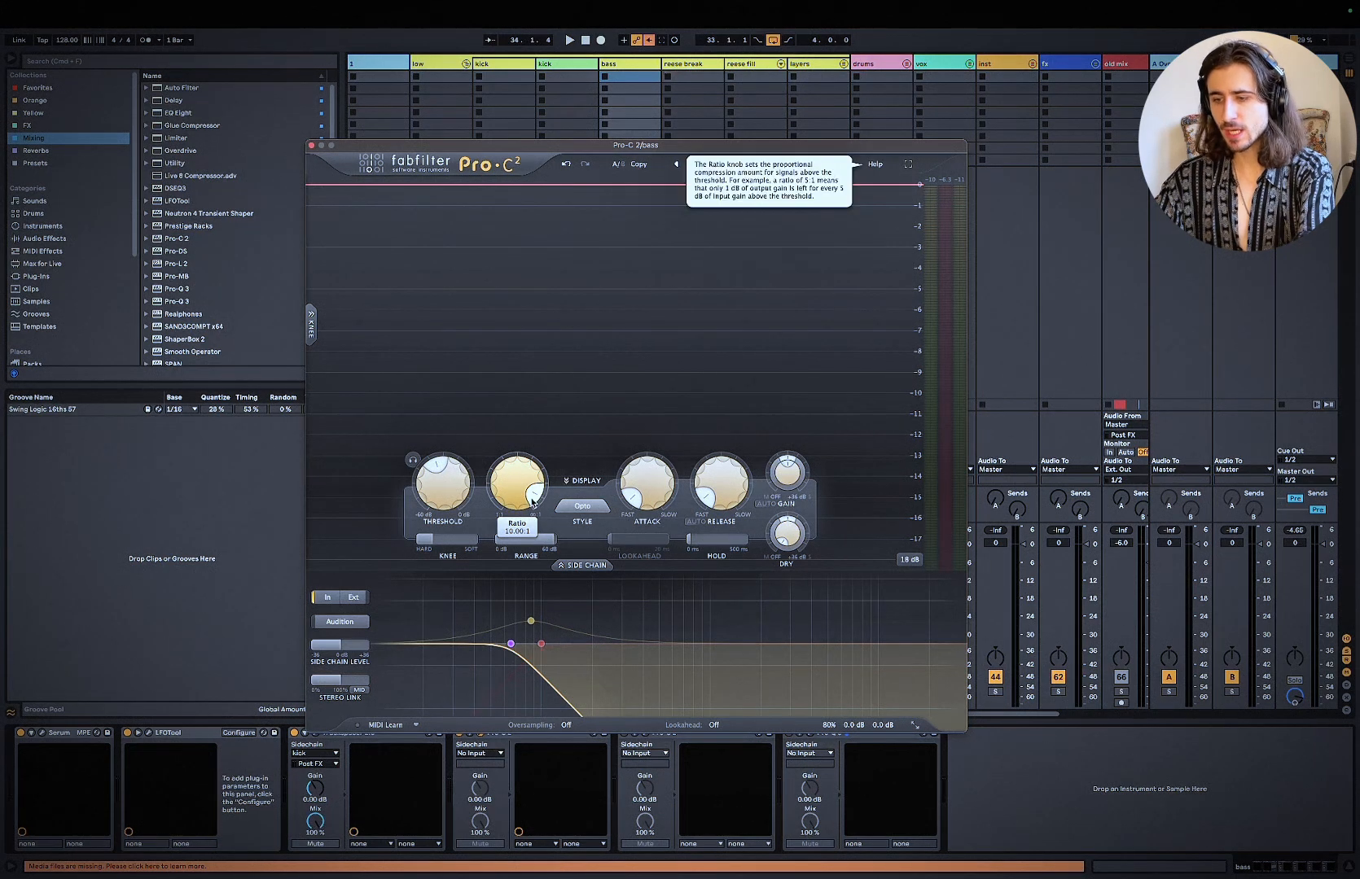
mouse_move(641, 500)
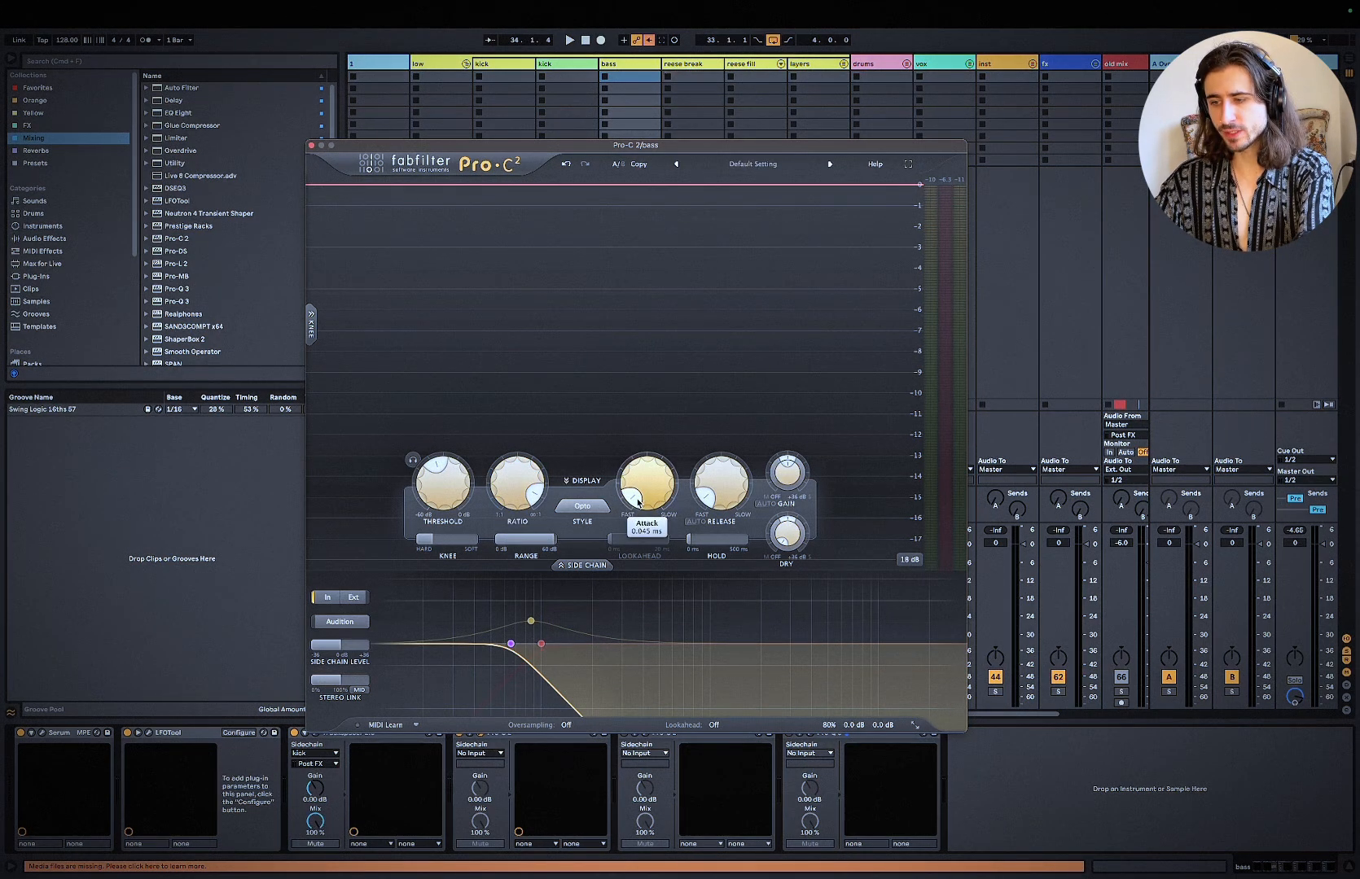
mouse_move(731, 504)
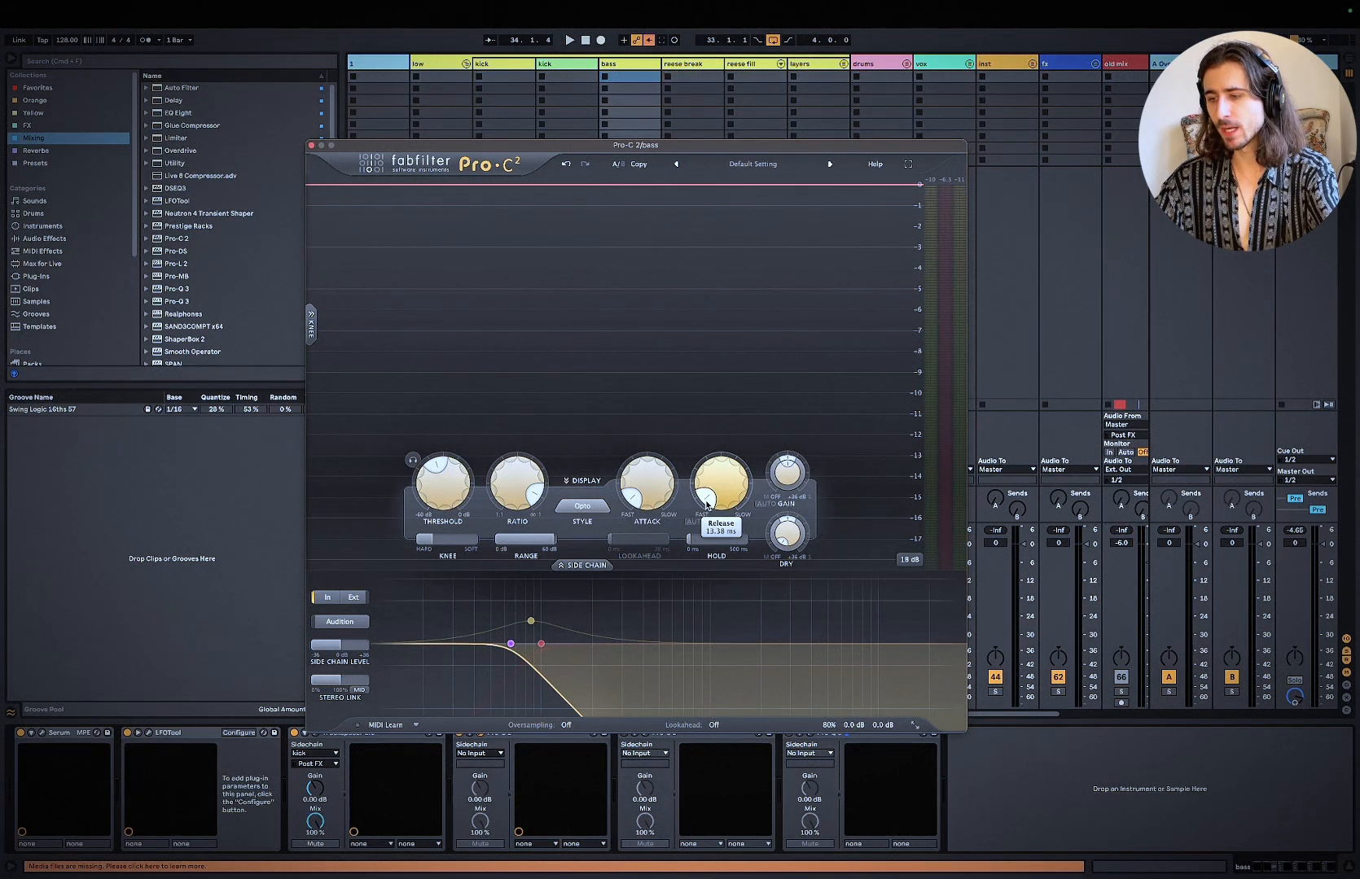
Step: Replay the loop and lower the threshold of the bass's first Pro-C 2 further
key("space")
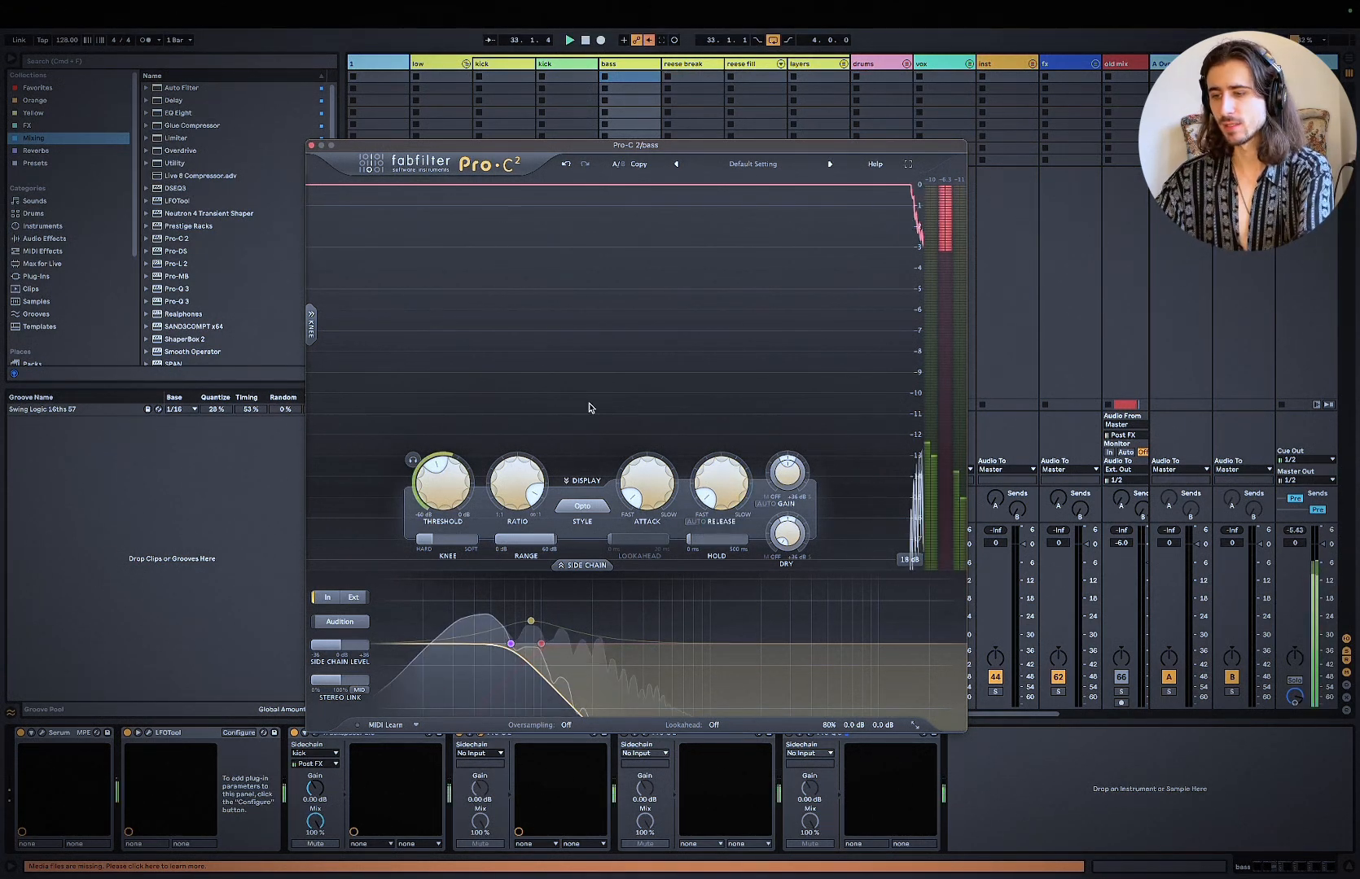
mouse_move(448, 507)
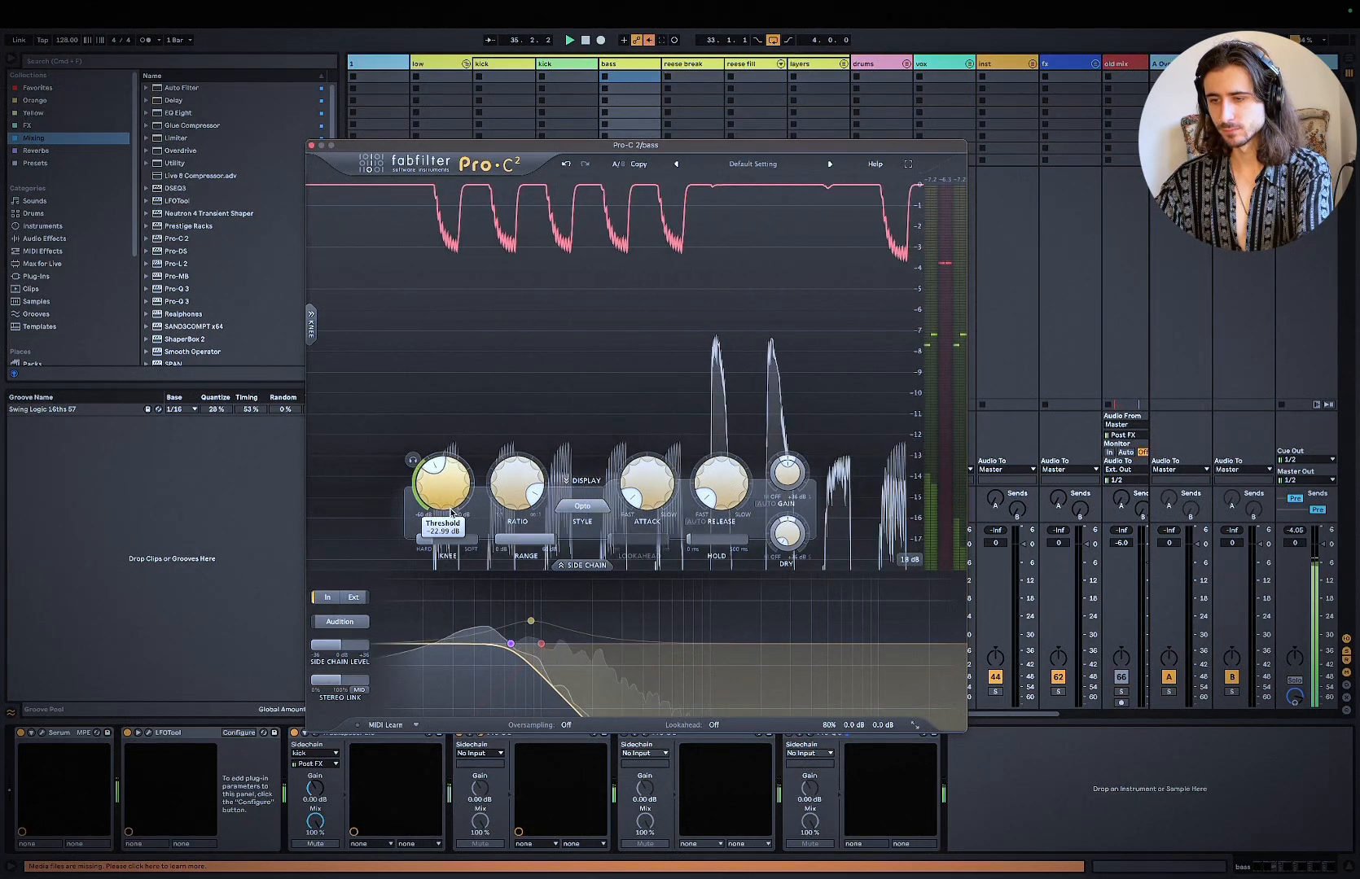
left_click_drag(449, 507, 454, 522)
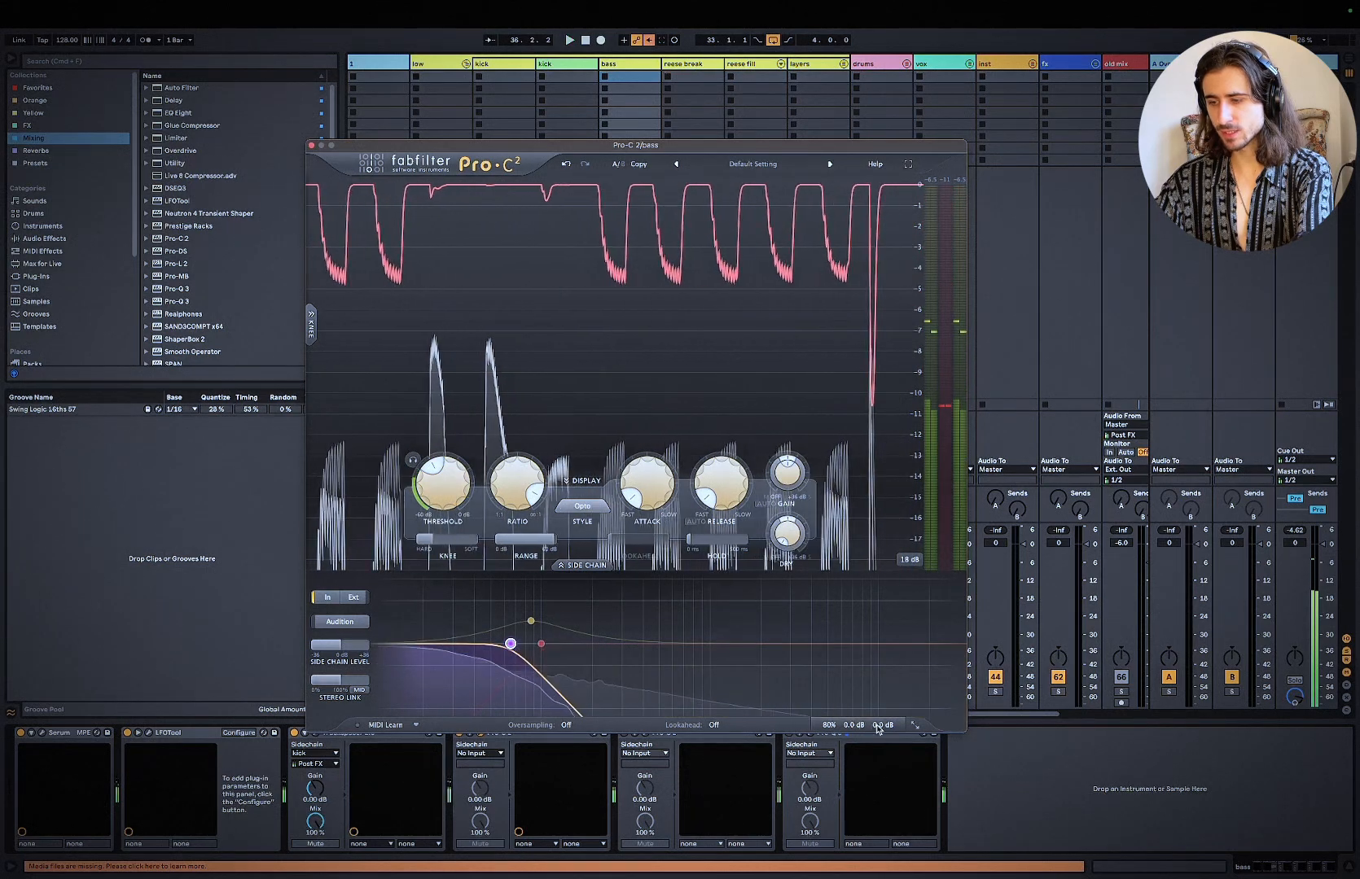
Step: Replay the loop and toggle the bypass of the bass's first Pro-C 2 to compare the sound
mouse_move(829, 721)
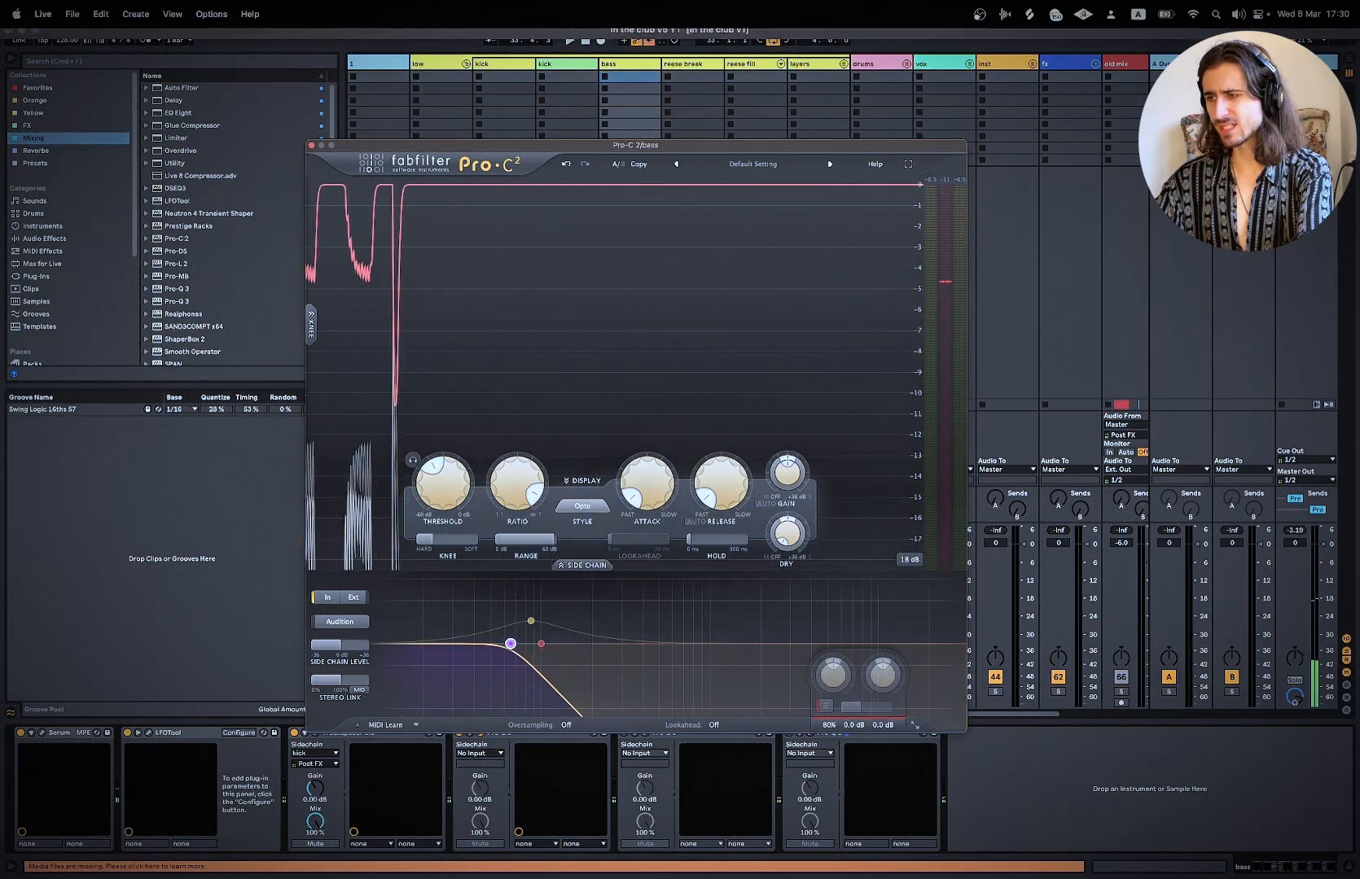
left_click(980, 638)
key("space")
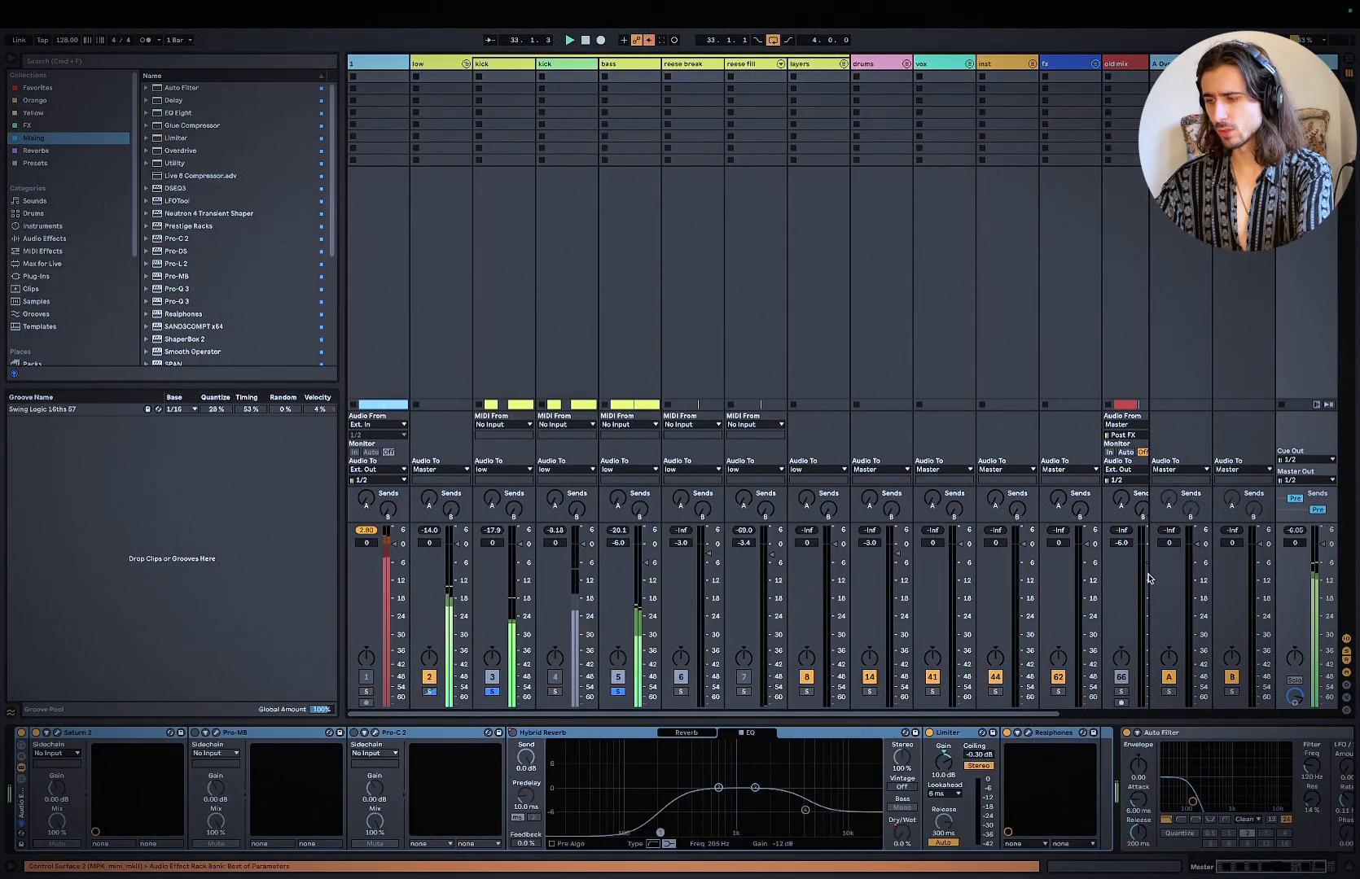
left_click(624, 66)
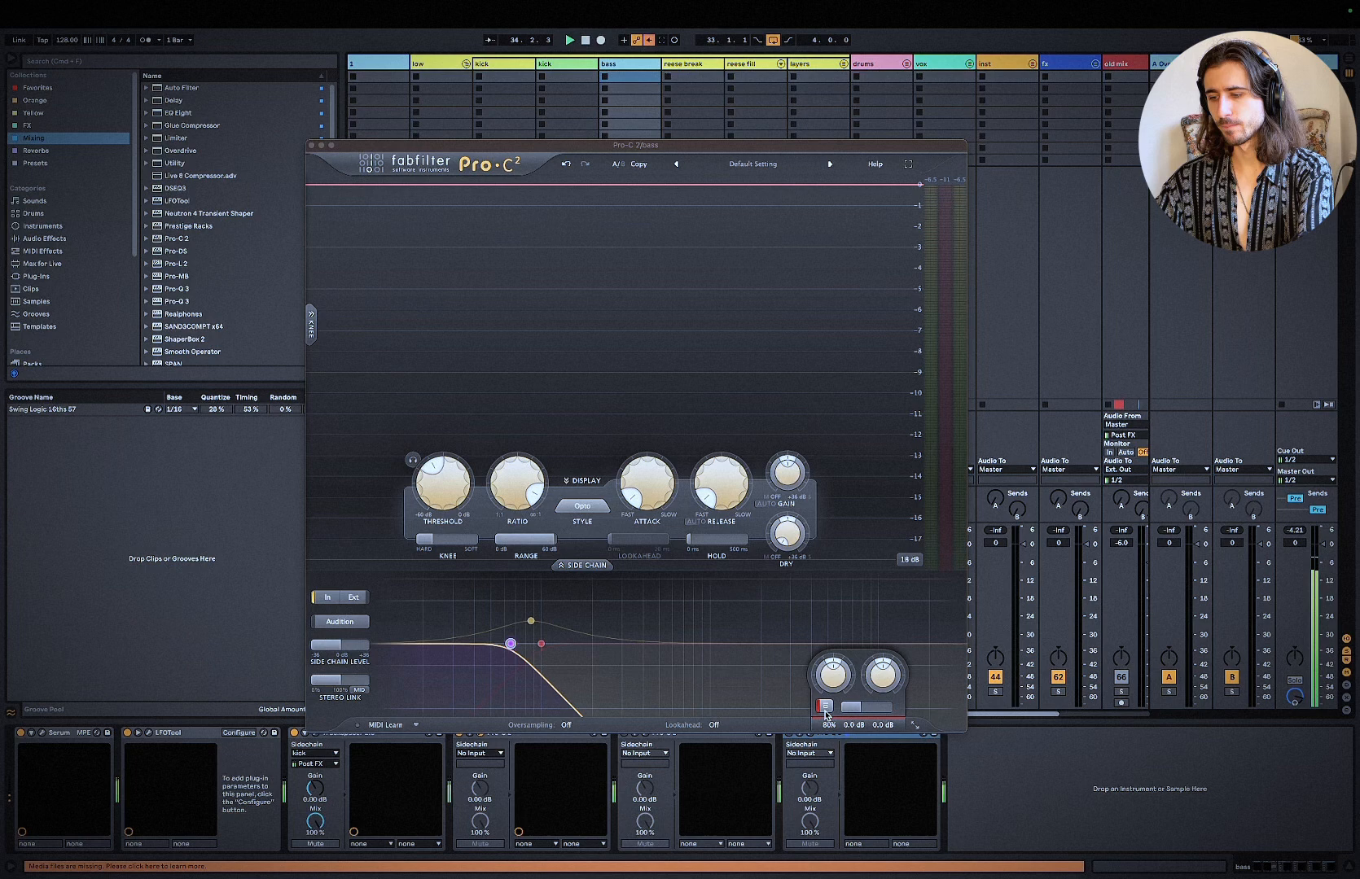
left_click(827, 708)
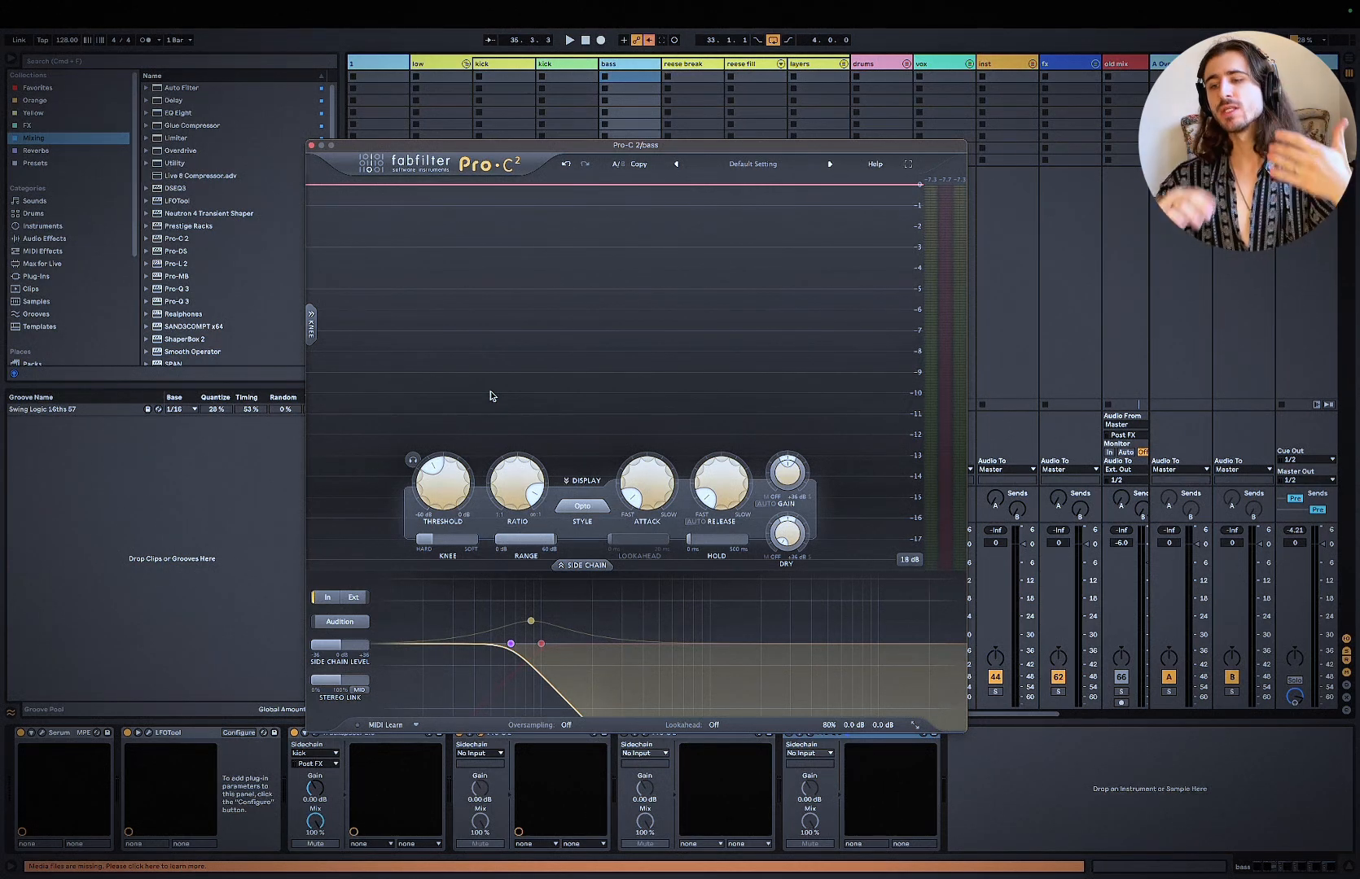
Step: Close the bass's first Pro-C 2, enable and open the second one, and move its window clear of the device chain
left_click(312, 150)
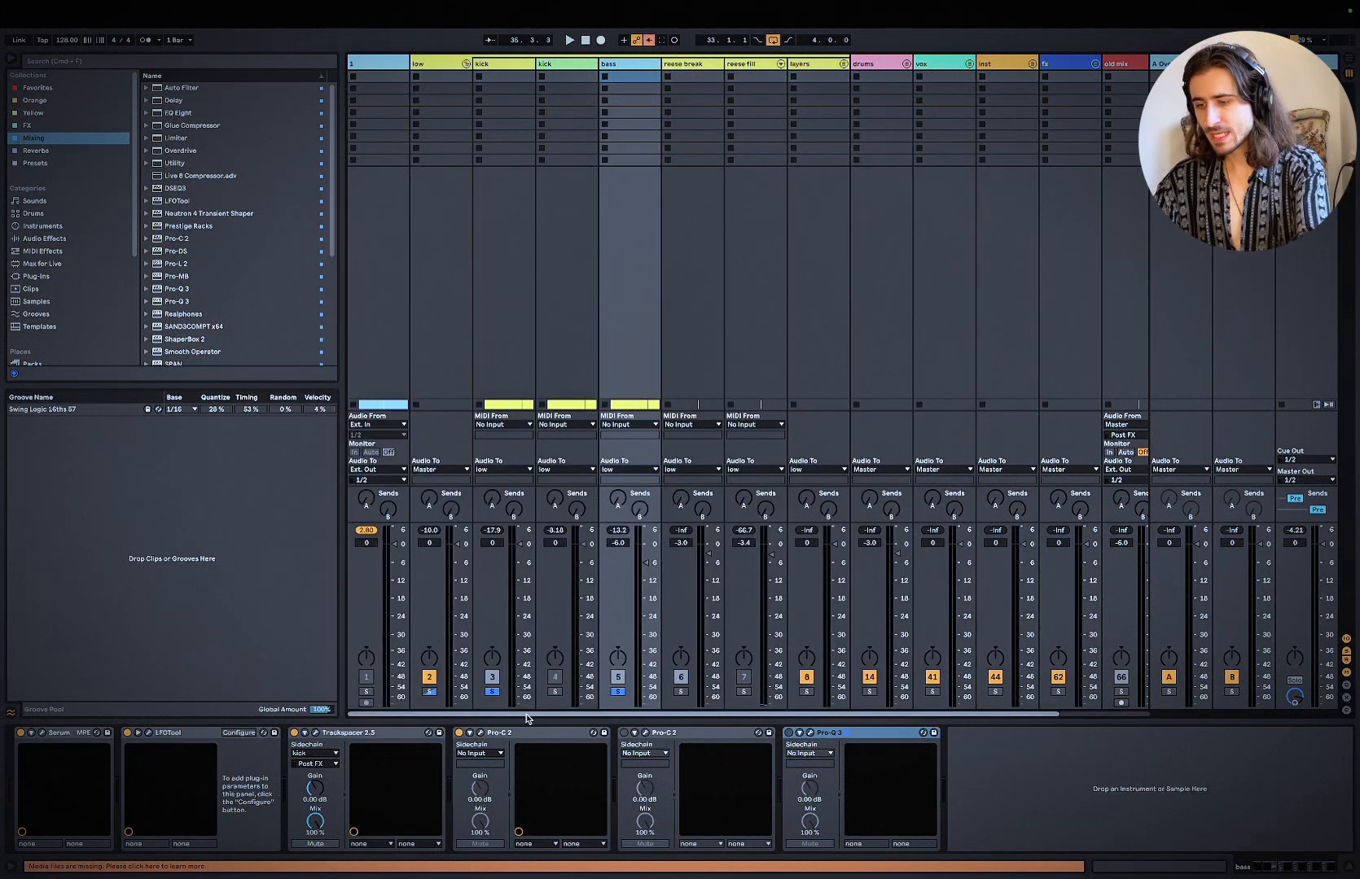
left_click(483, 733)
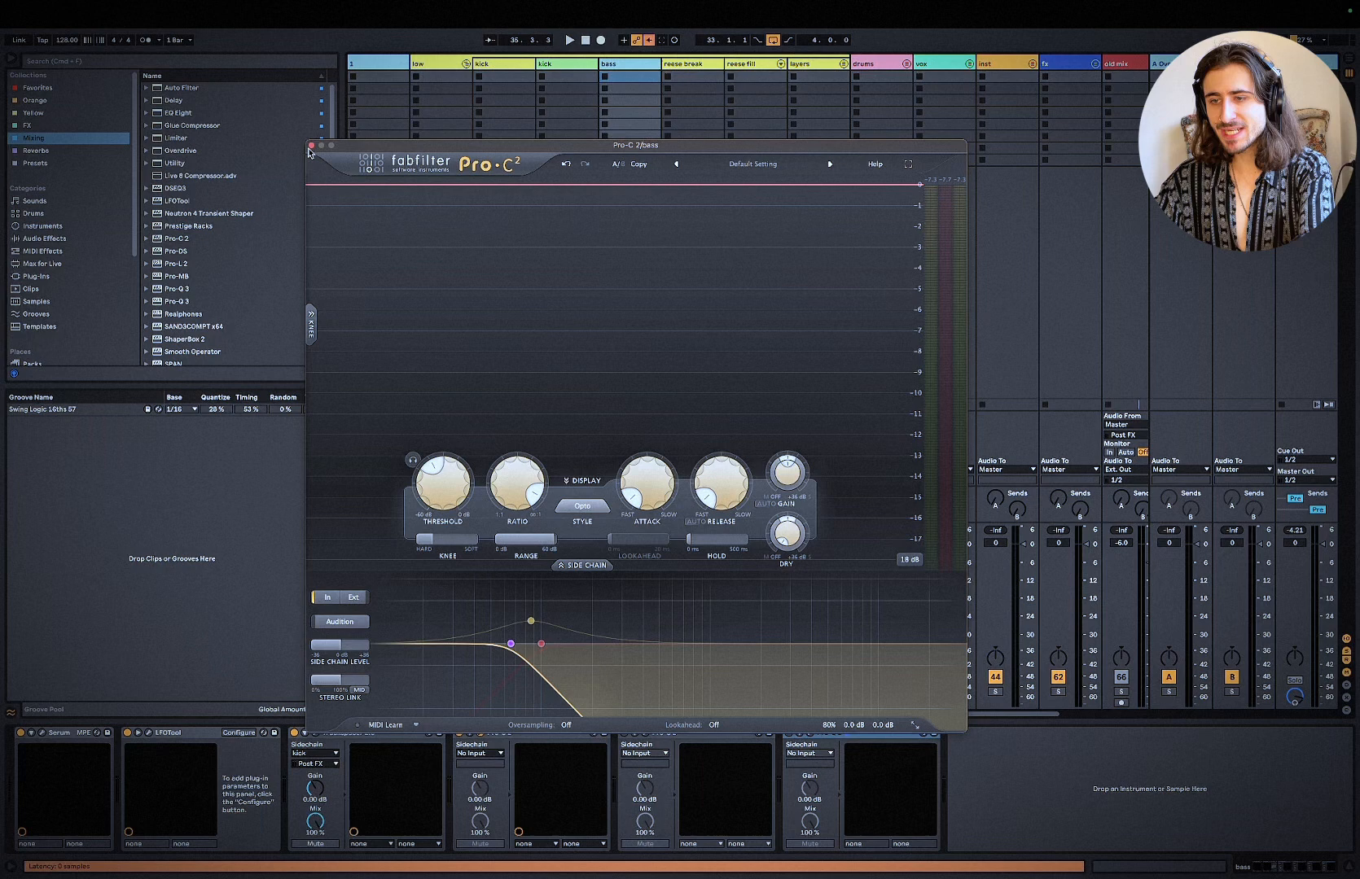
left_click(310, 147)
left_click(624, 734)
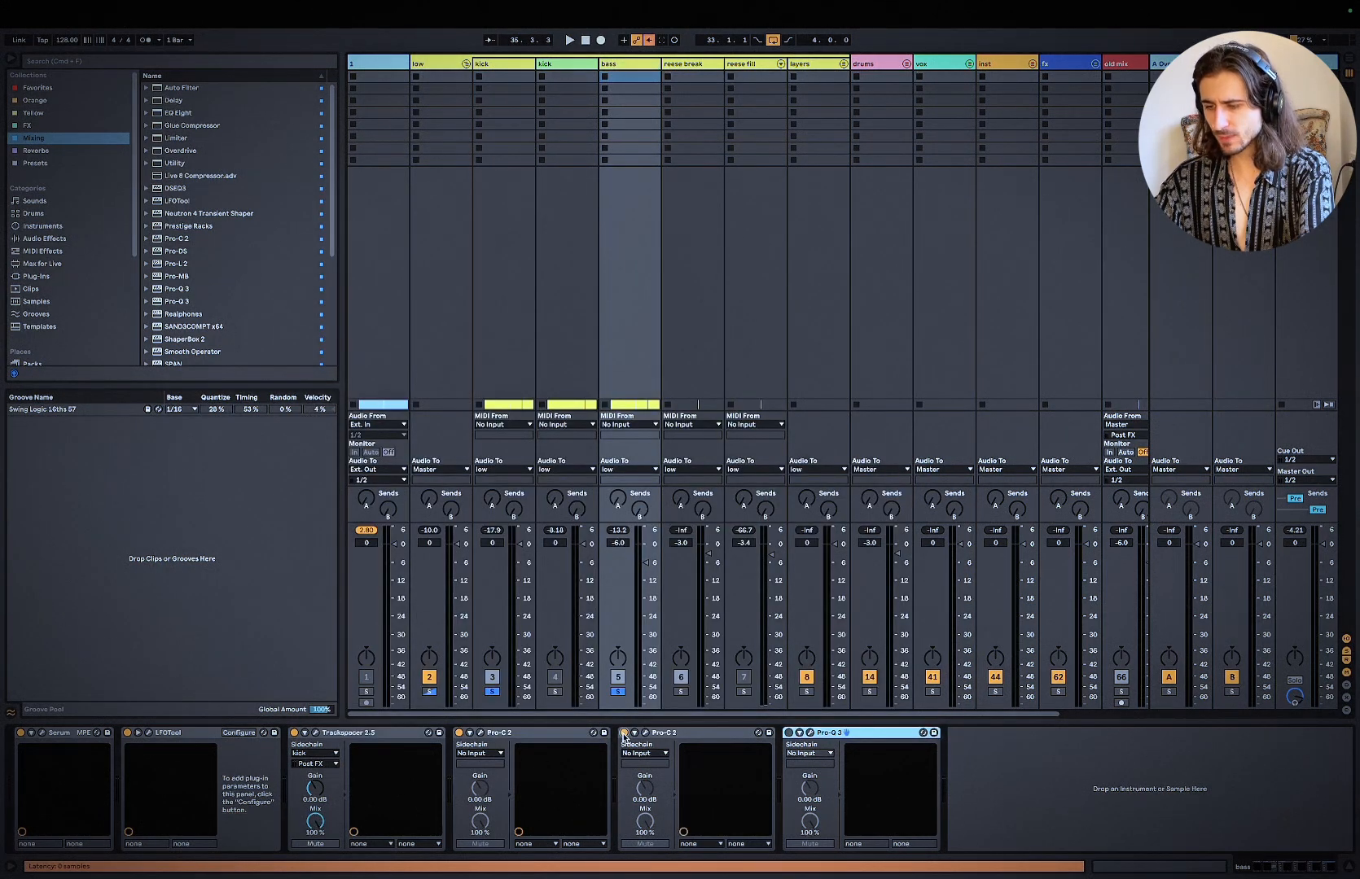
left_click(647, 734)
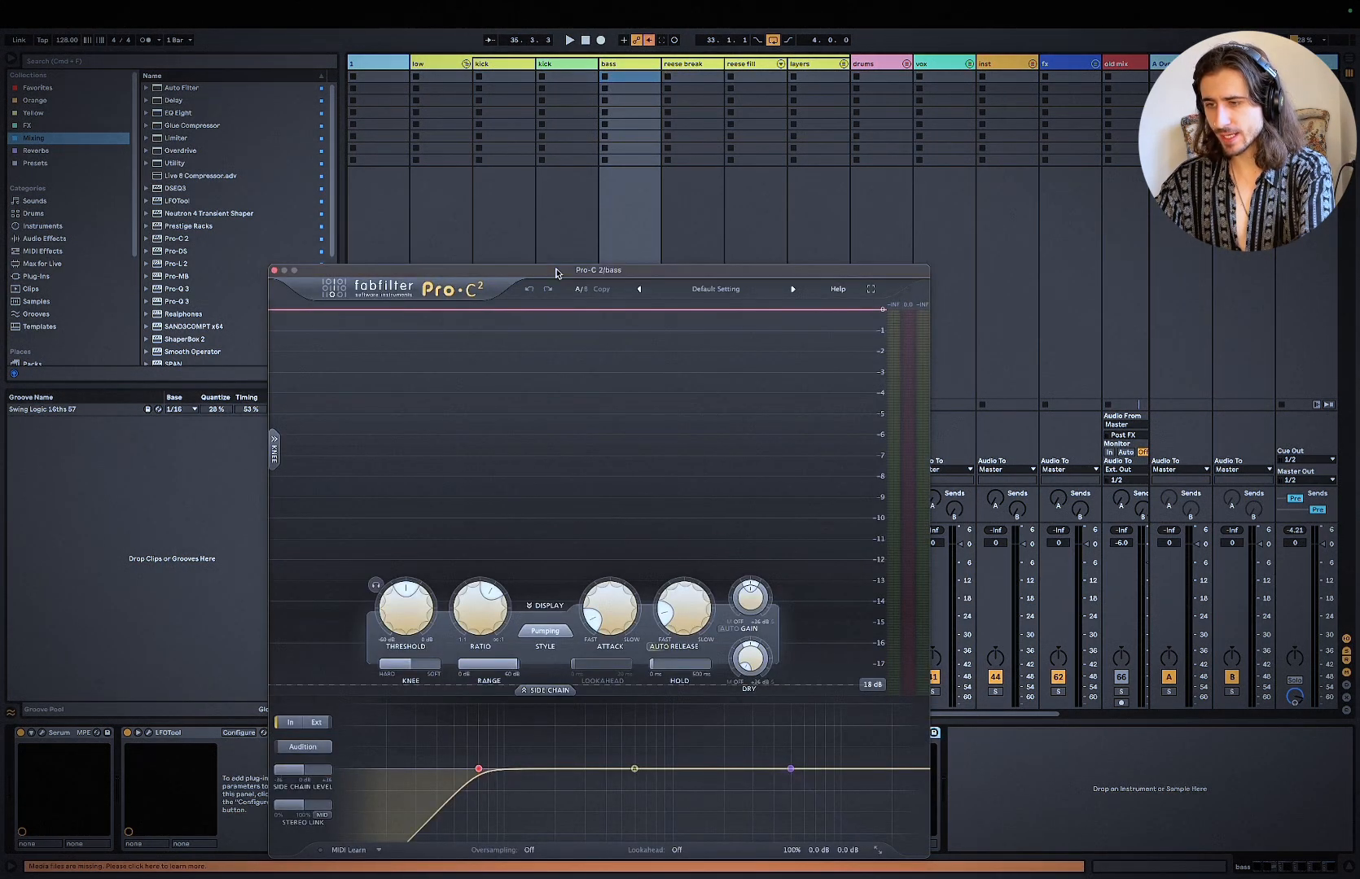
left_click_drag(557, 271, 557, 51)
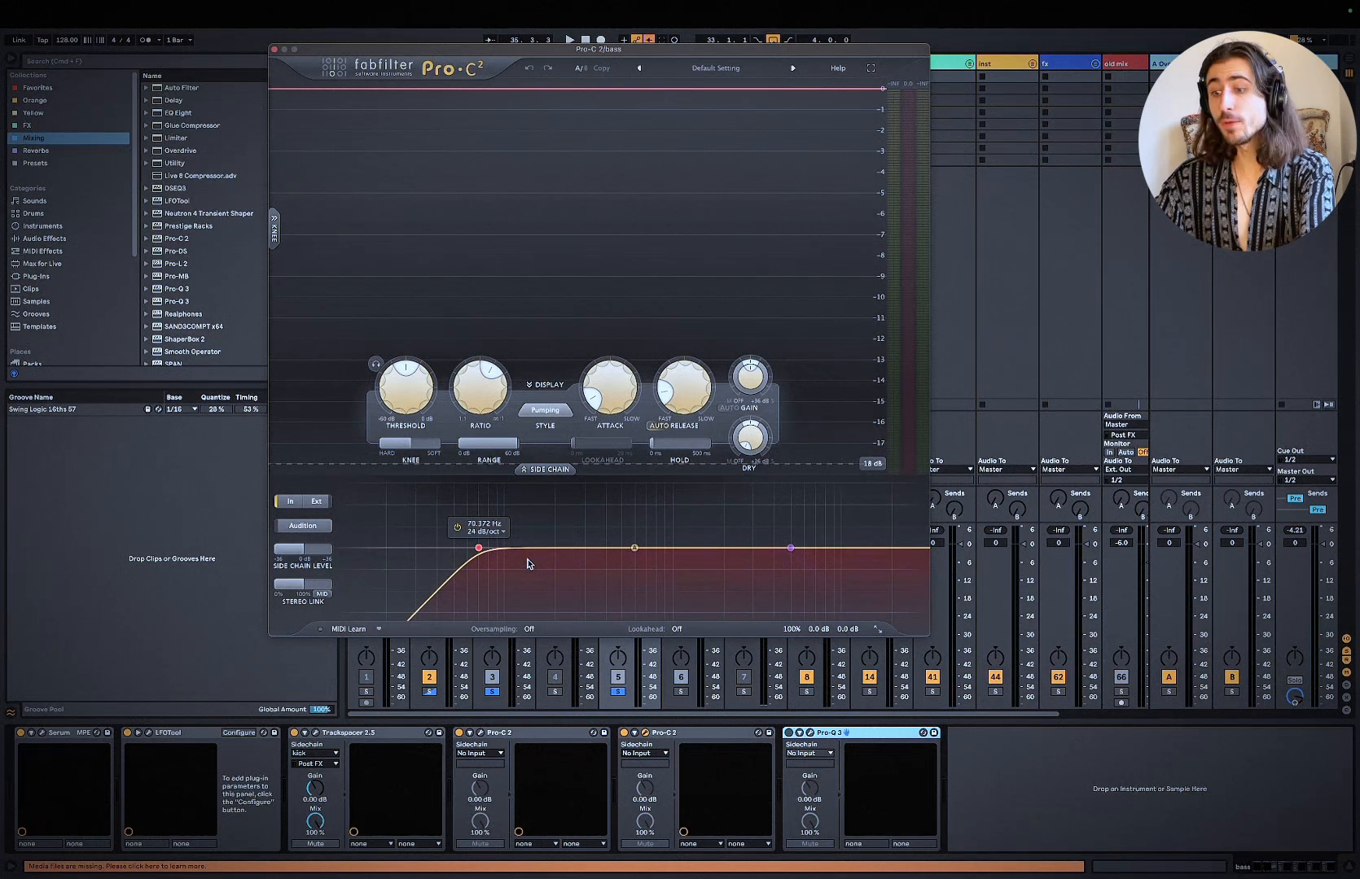
Step: Play the loop to check the gain reduction of the bass's second Pro-C 2, then stop playback
key("space")
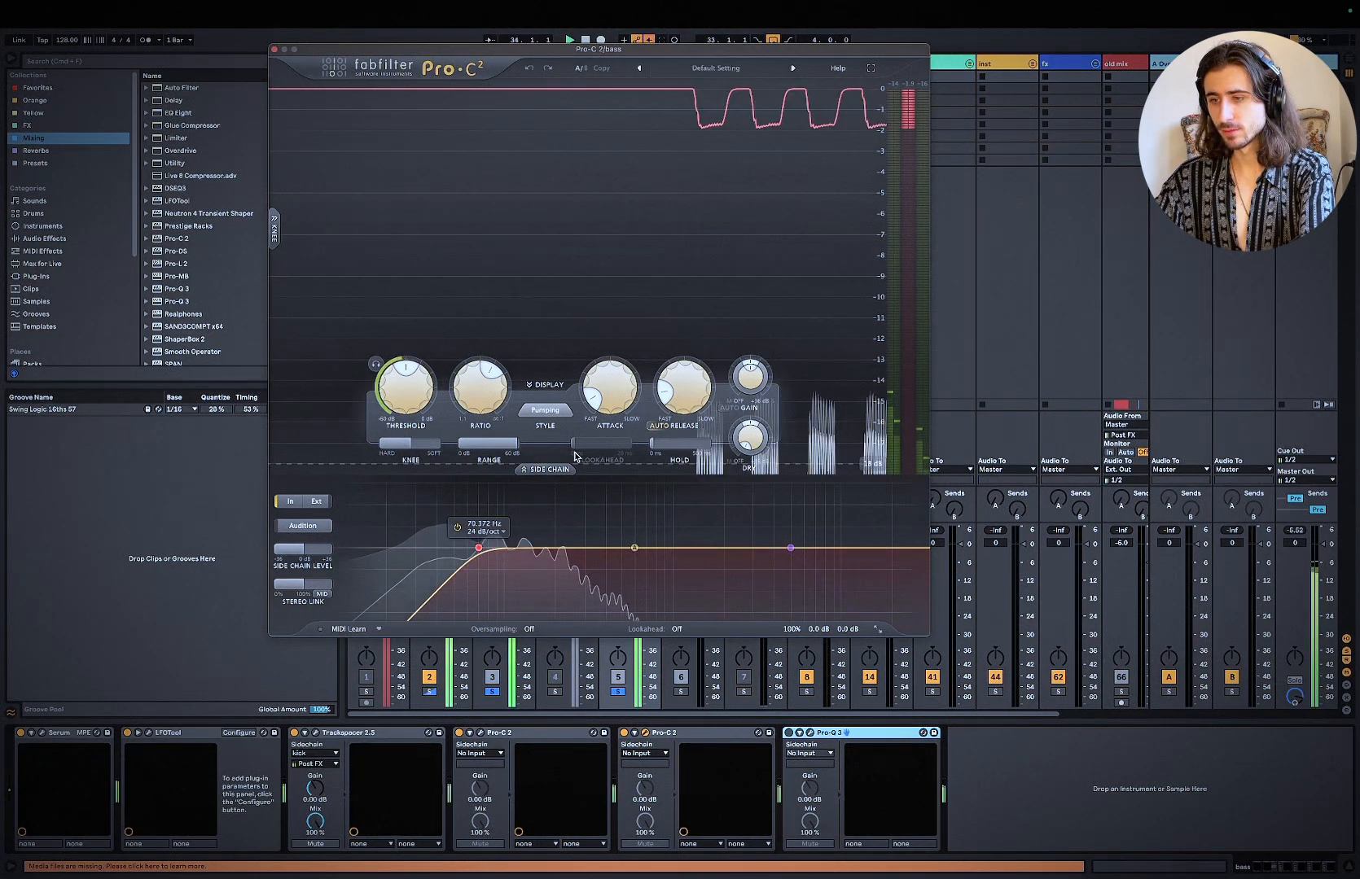
mouse_move(485, 406)
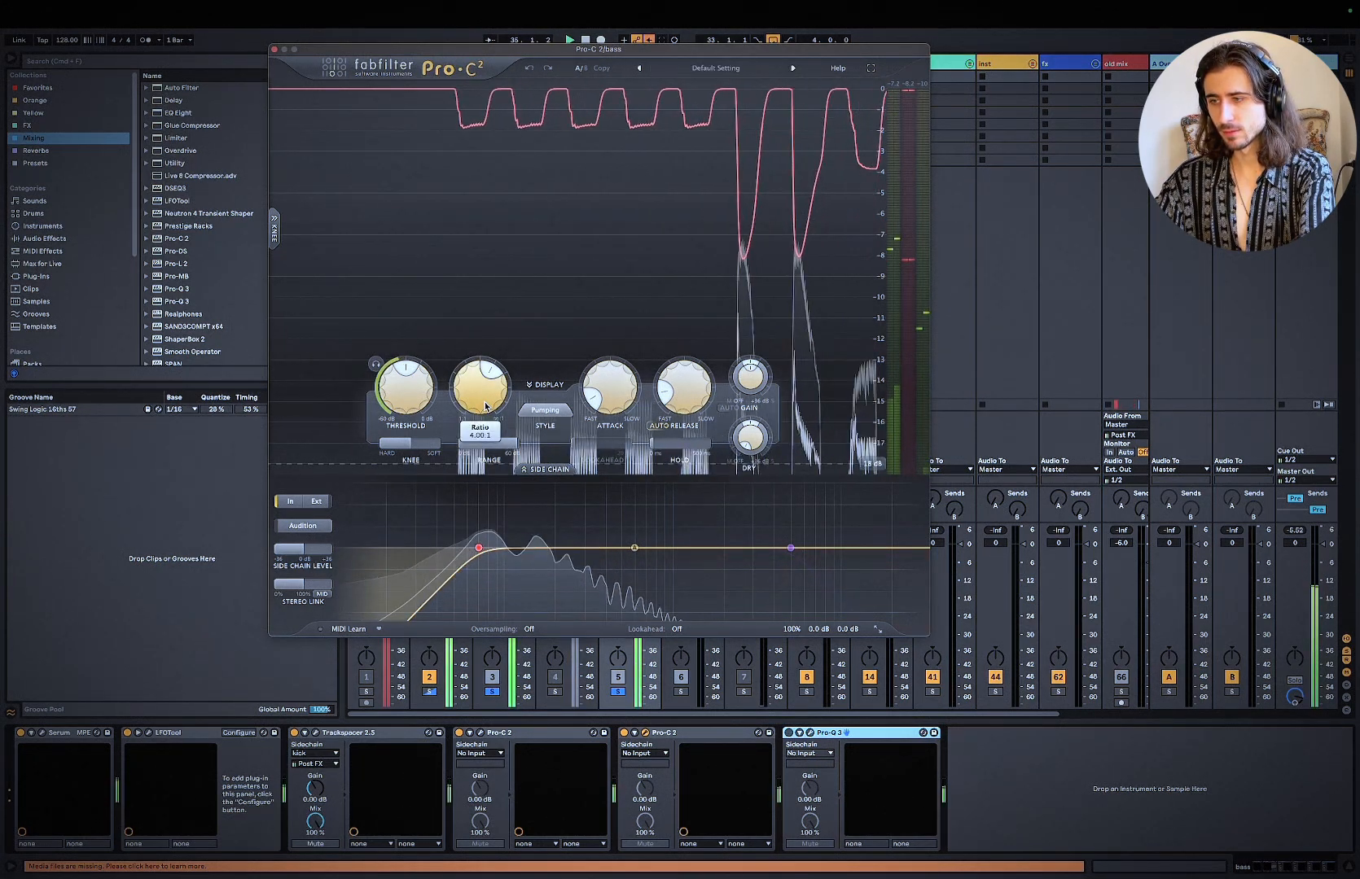
left_click(1062, 824)
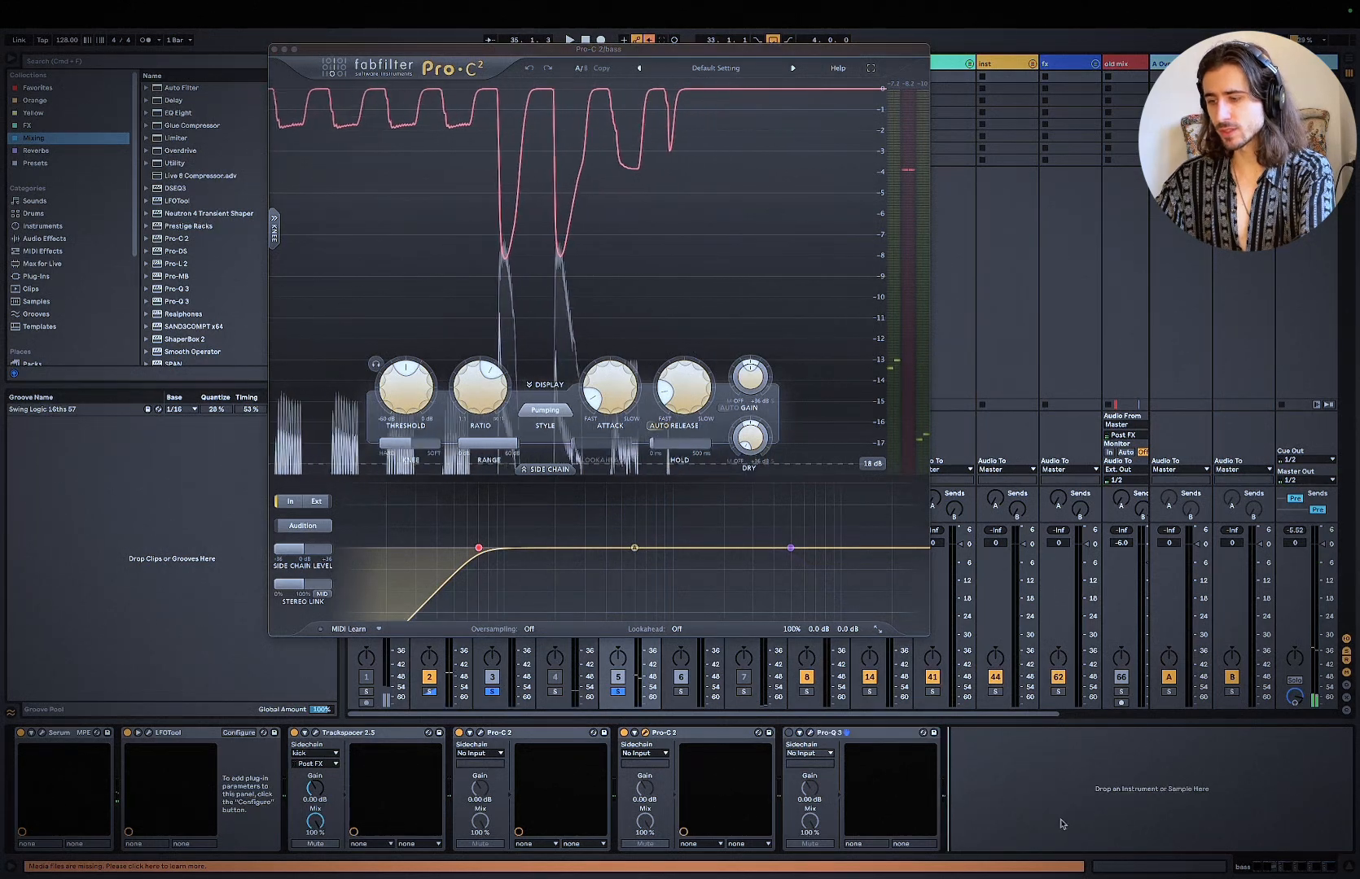
Step: Fine-tune the ratio and reduce the knee of the bass's second Pro-C 2 to about +9 dB while the loop plays
mouse_move(483, 407)
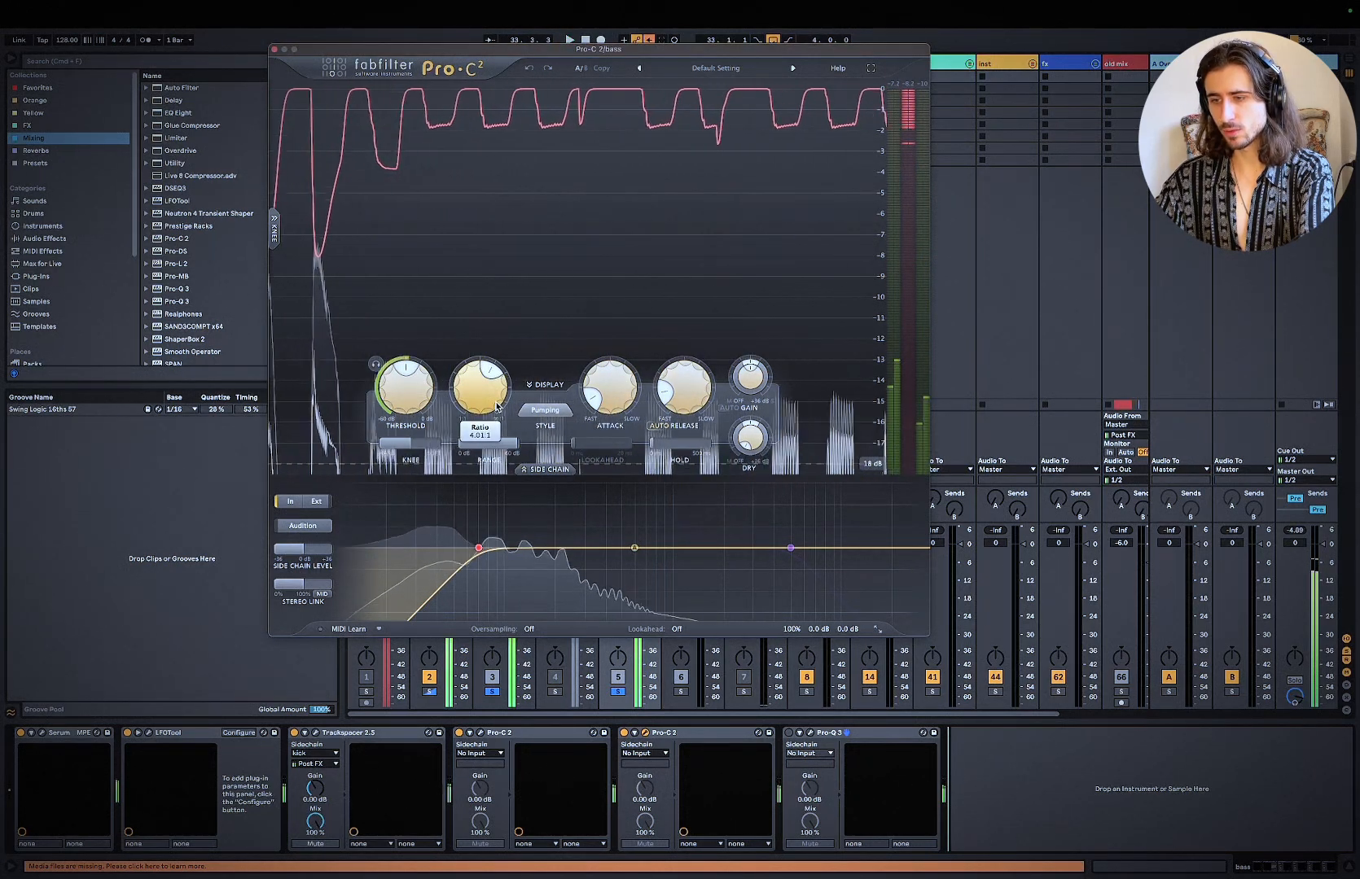
left_click_drag(497, 406, 498, 407)
key("space")
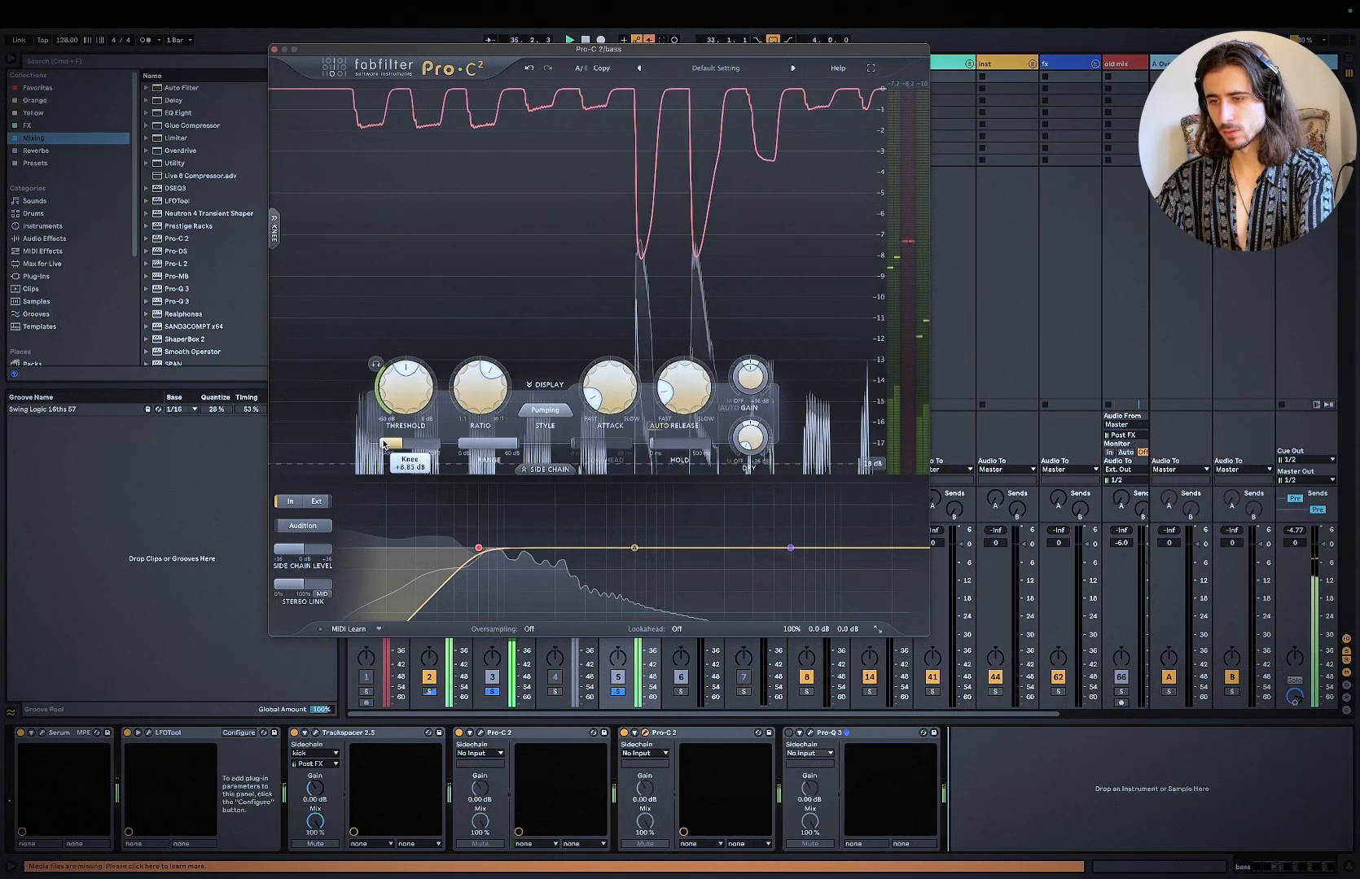
mouse_move(483, 386)
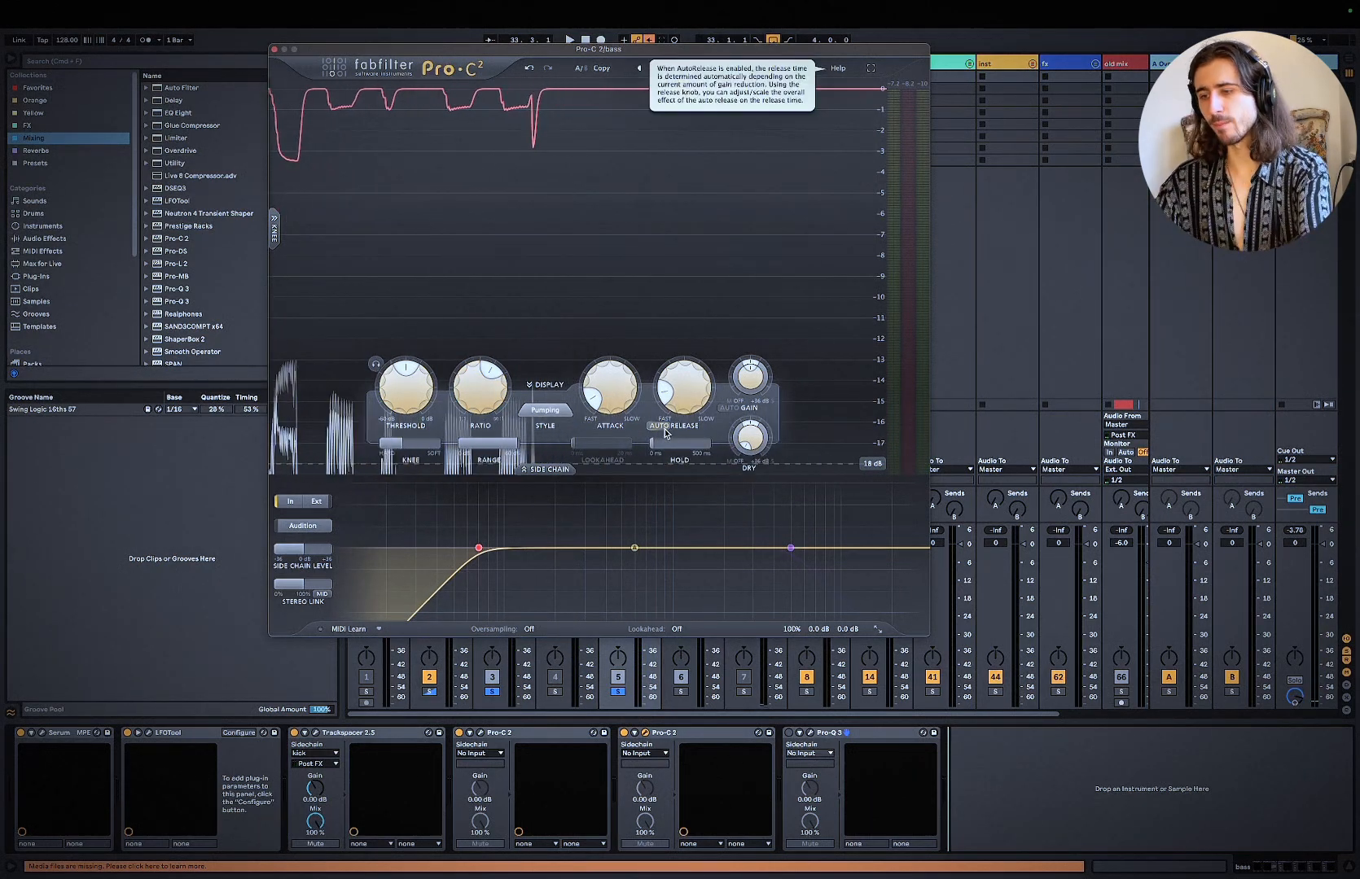
mouse_move(673, 409)
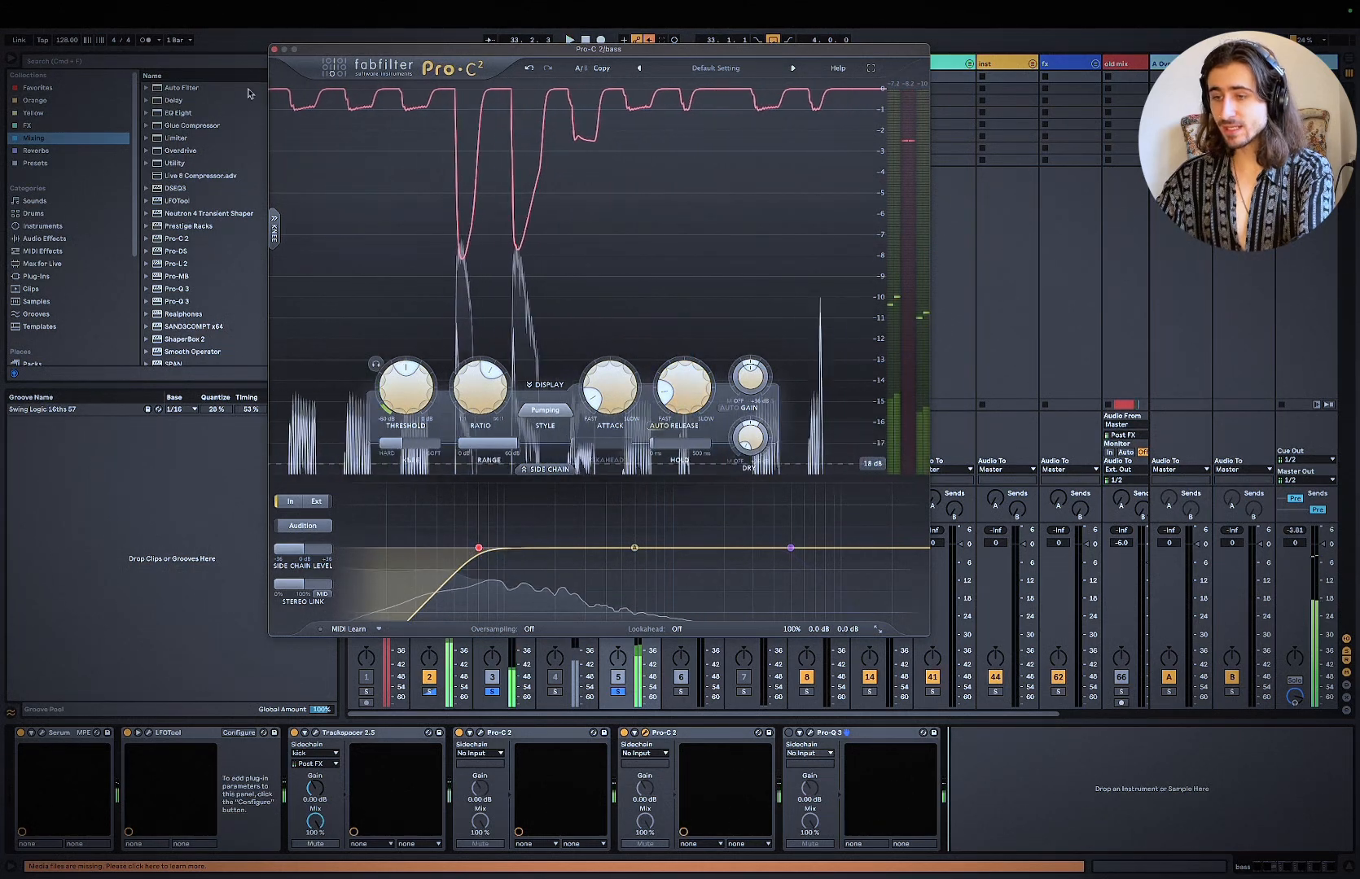
Step: Set the environment of the master's Realphones plug-in to Music Studio I and play the loop through it
left_click(274, 50)
left_click(1306, 64)
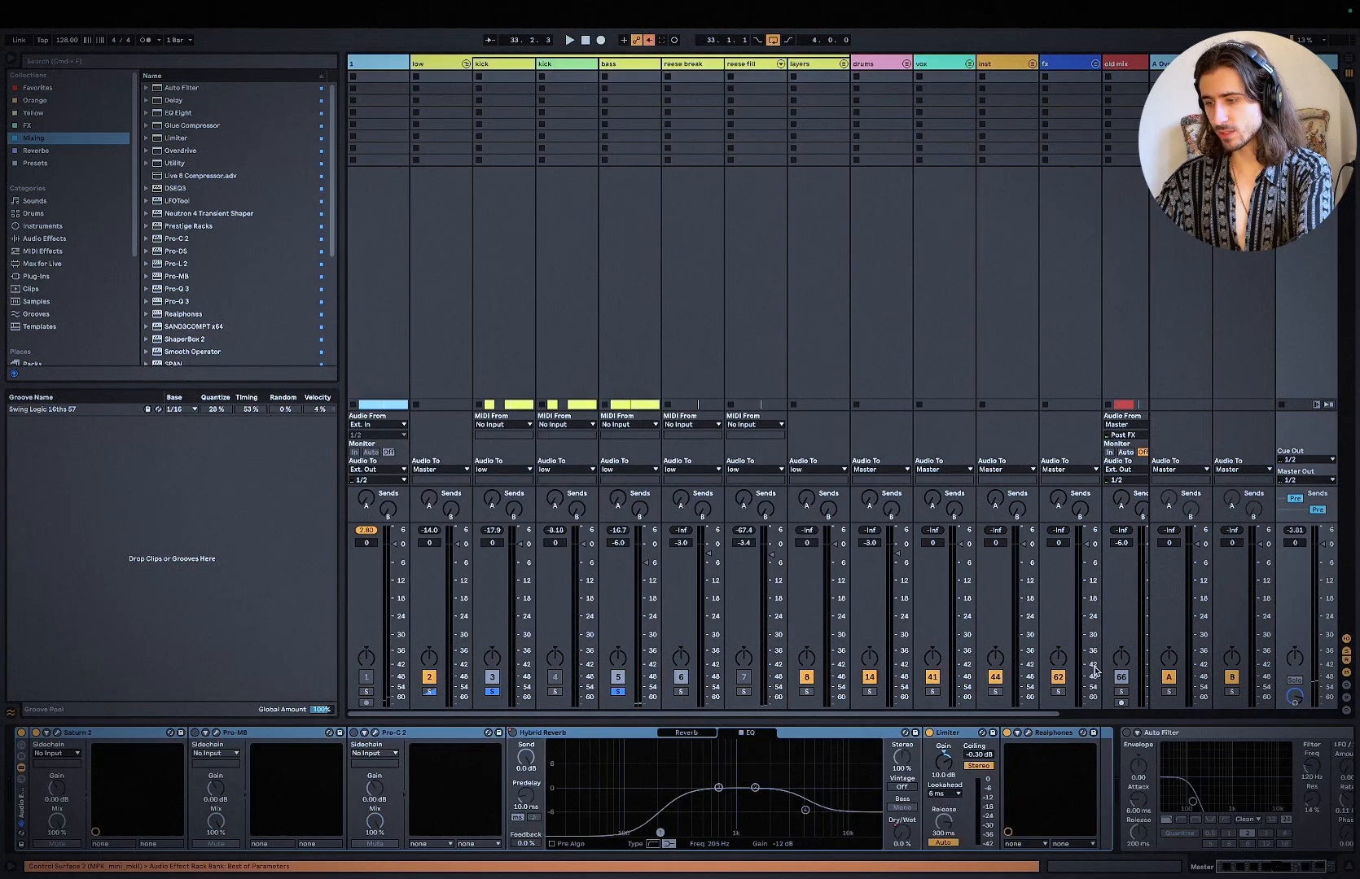
left_click(1028, 737)
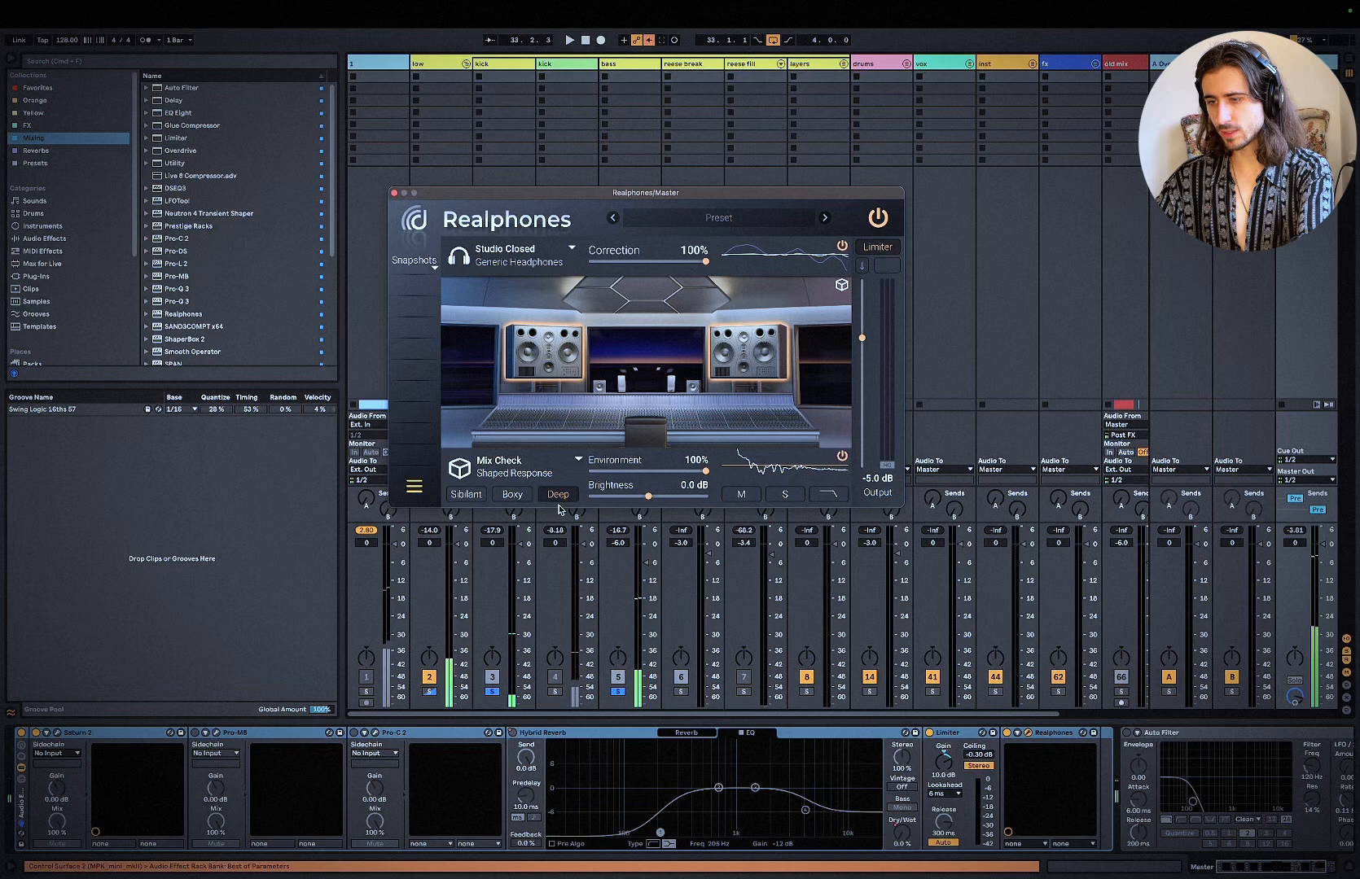
left_click(498, 465)
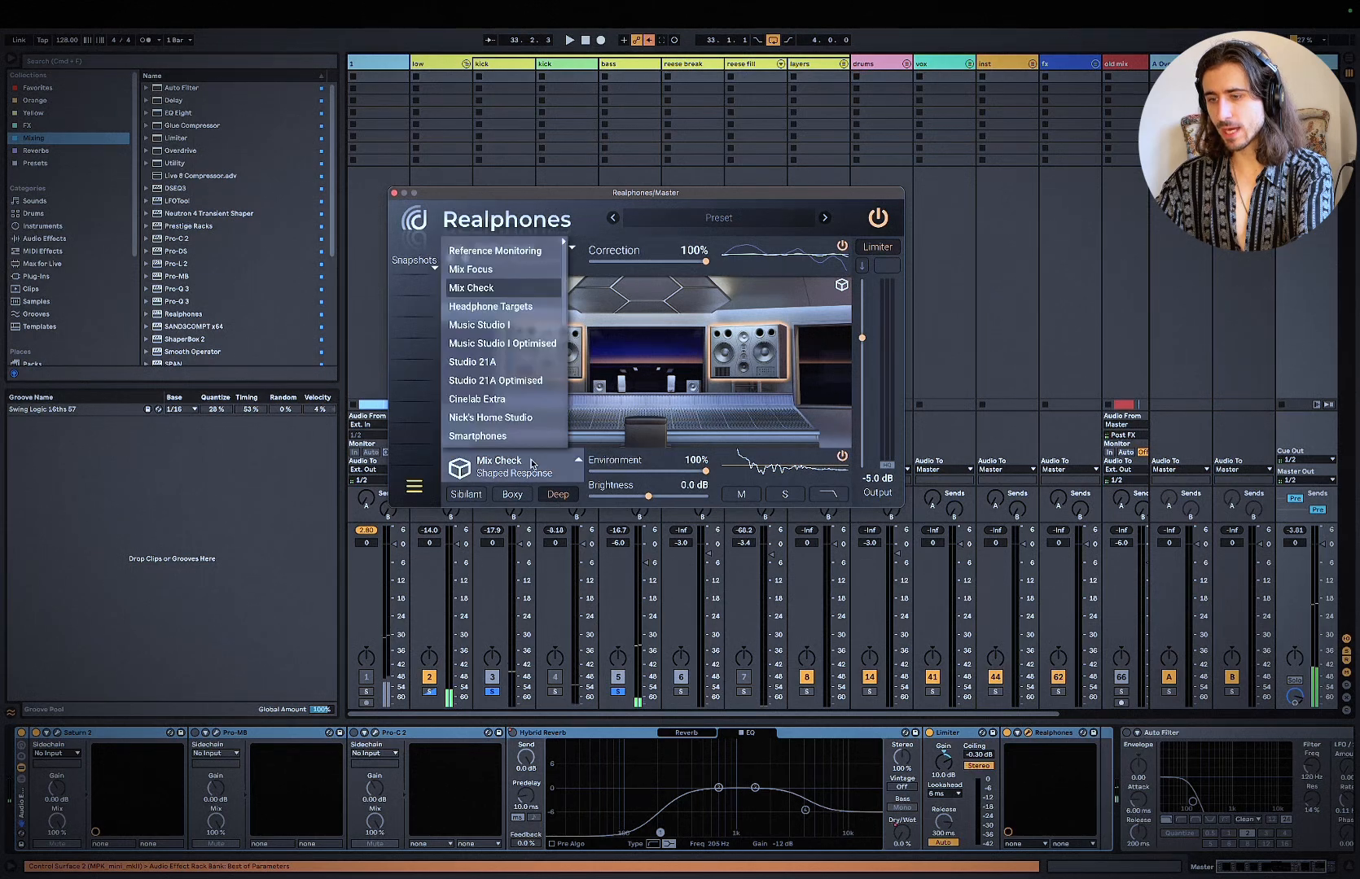
left_click(477, 365)
left_click(506, 326)
key("space")
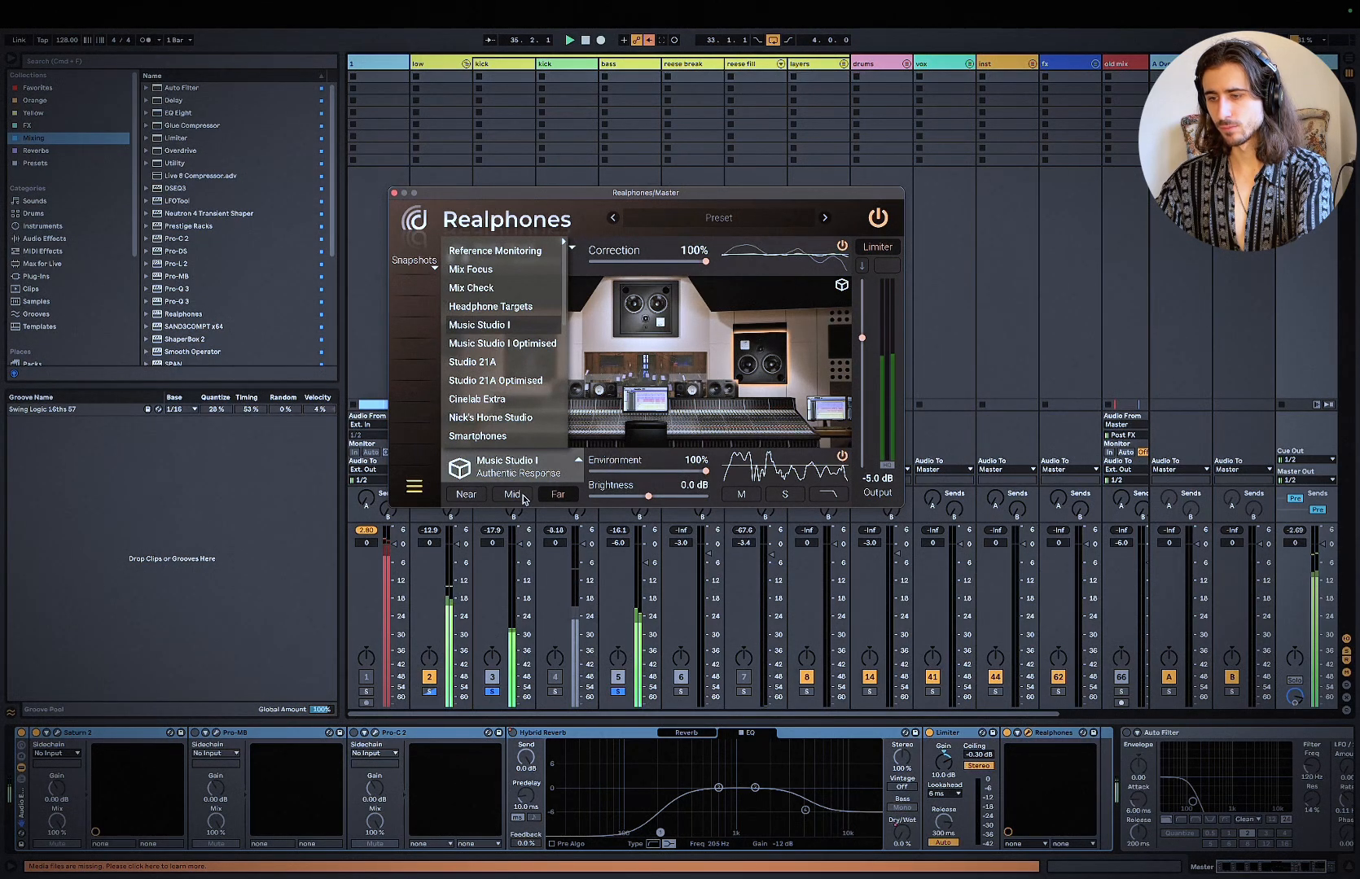
Step: Bypass both Pro-C 2 compressors on the bass track together and replay the loop without them
left_click(605, 63)
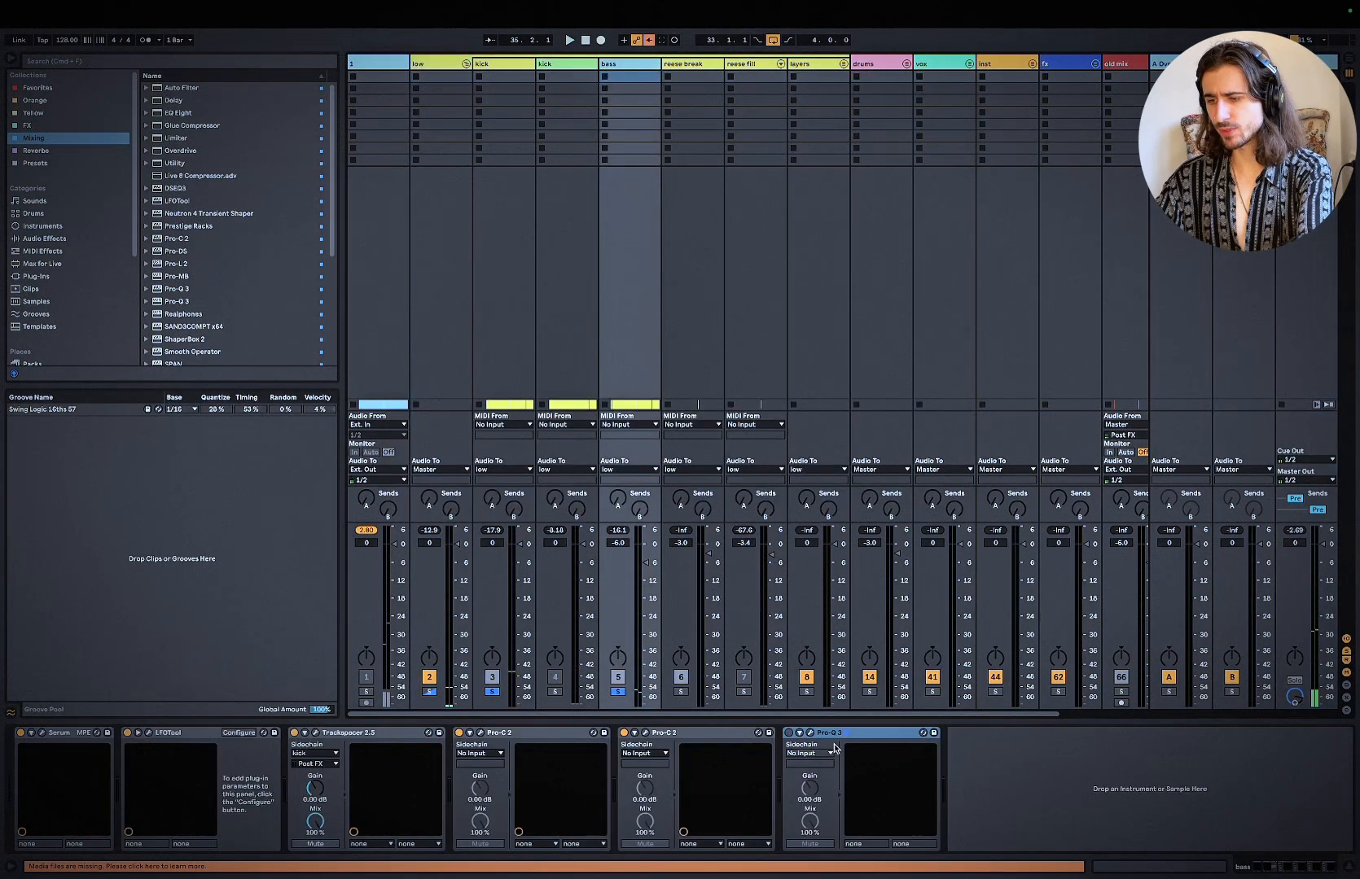
left_click(671, 734)
left_click(574, 735, "shift")
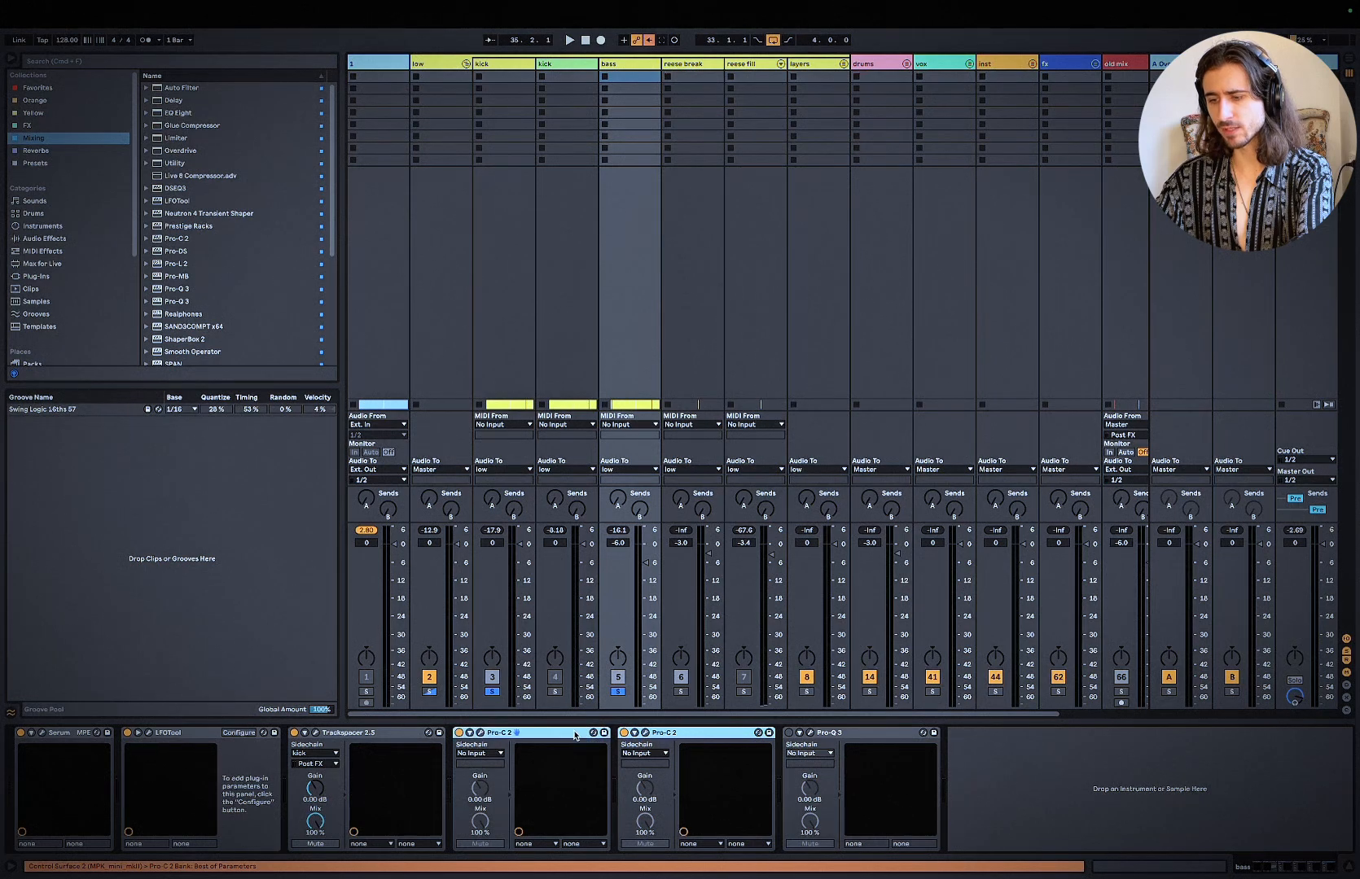
left_click(624, 733)
key("space")
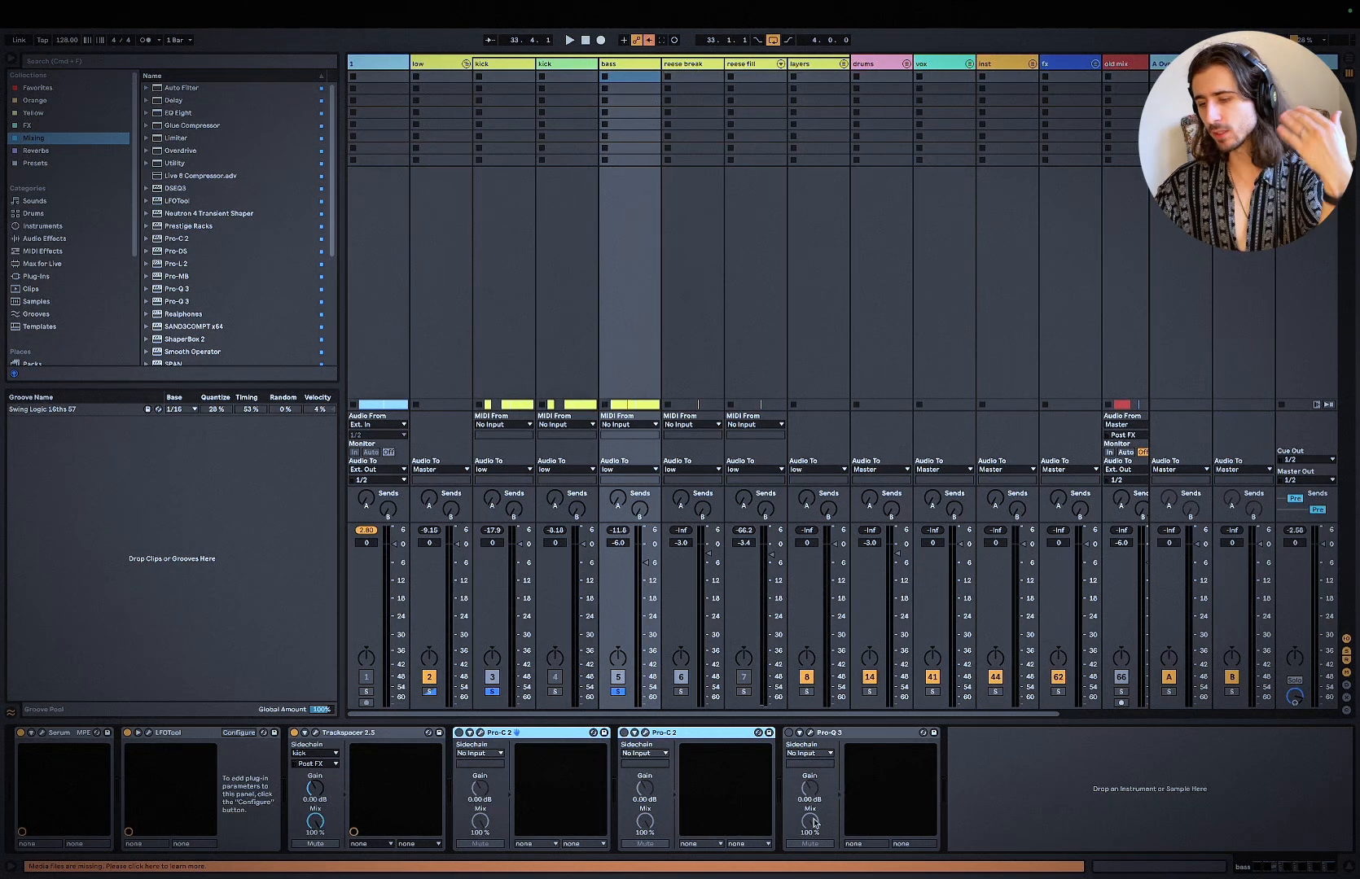
Step: Enable the bass's two Pro-C 2 compressors and Pro-Q 3, and check the playing loop's spectrum in Pro-Q 3
left_click(855, 733, "shift")
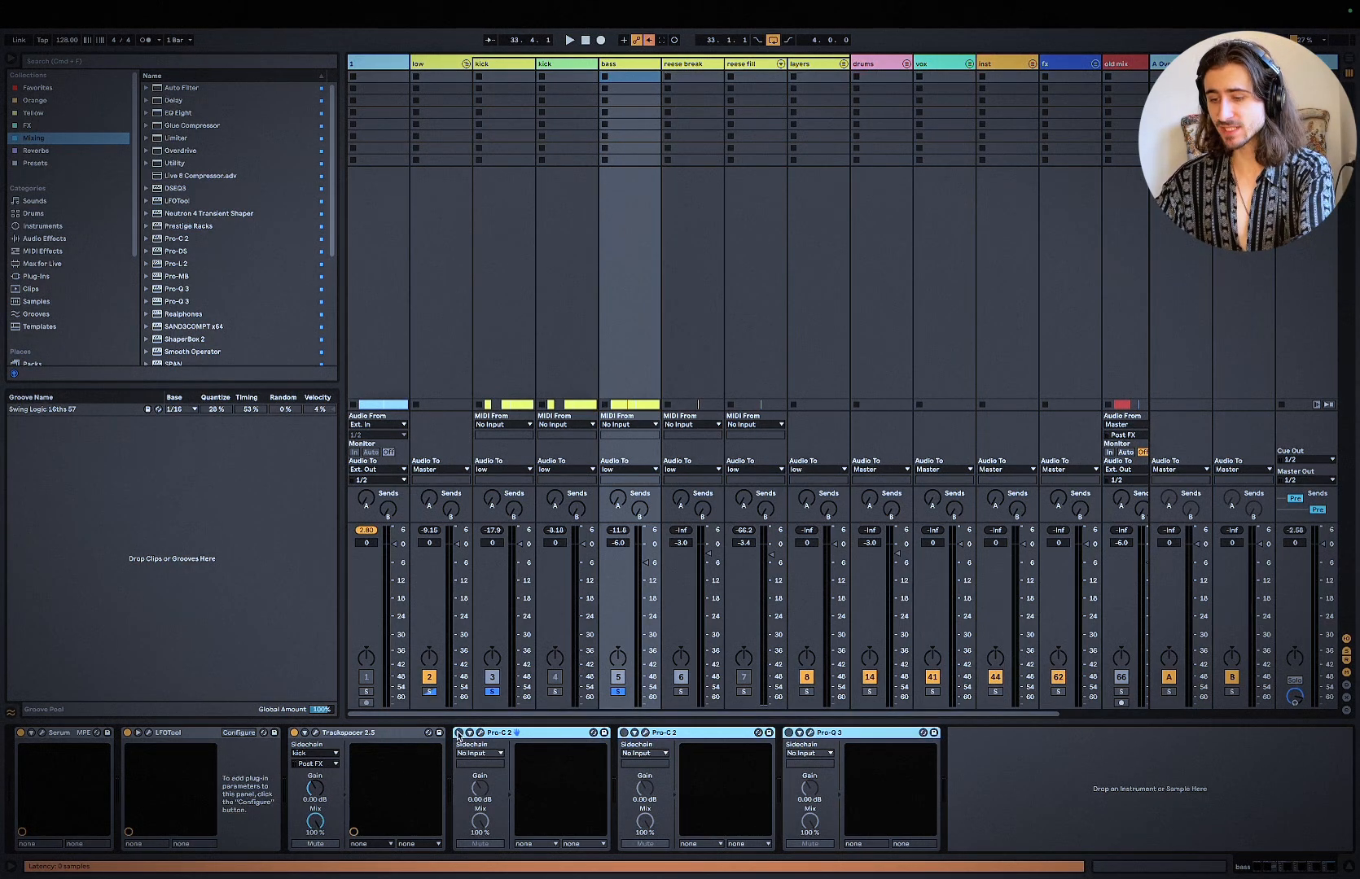
left_click(697, 740)
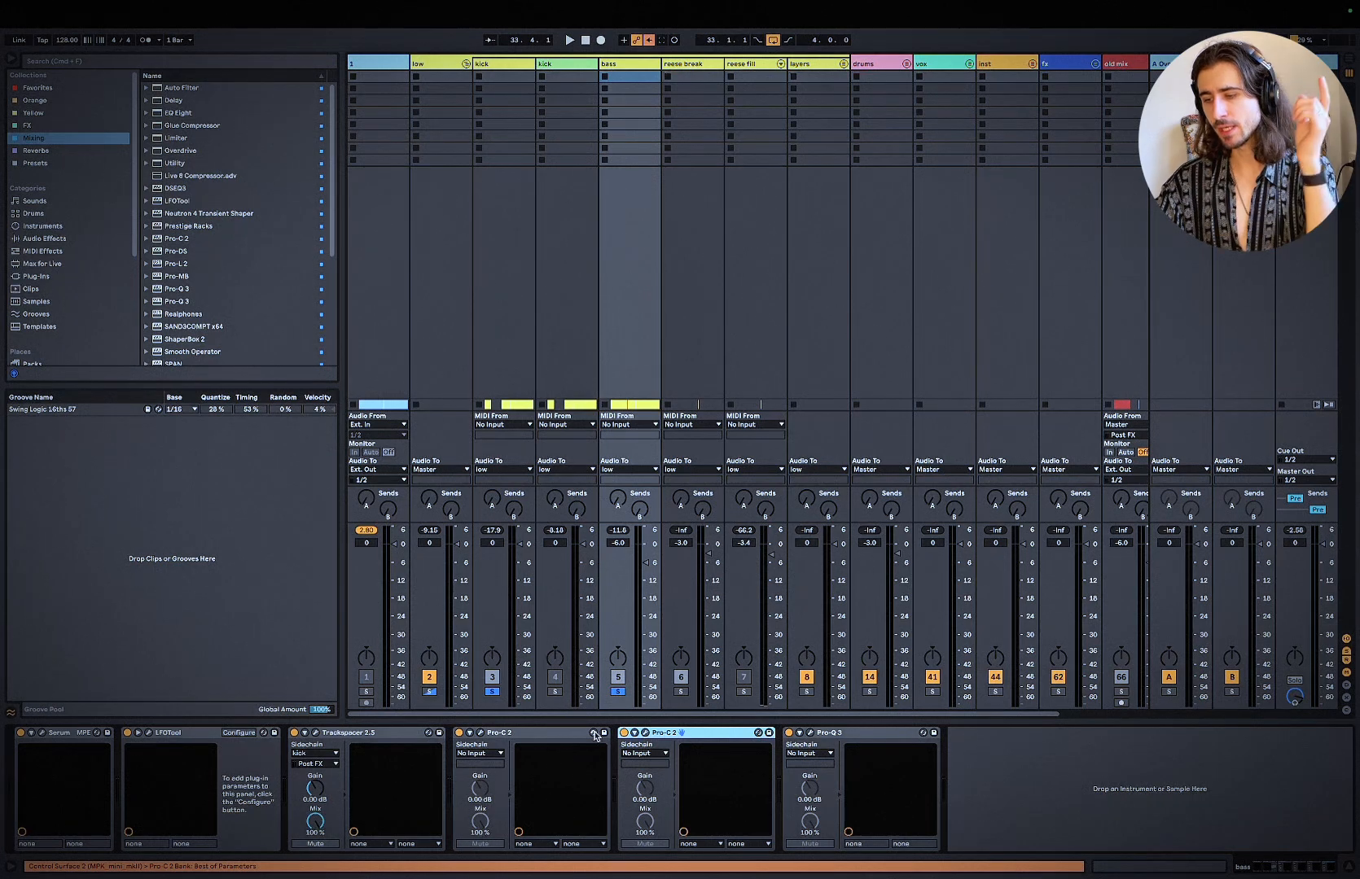
left_click(810, 735)
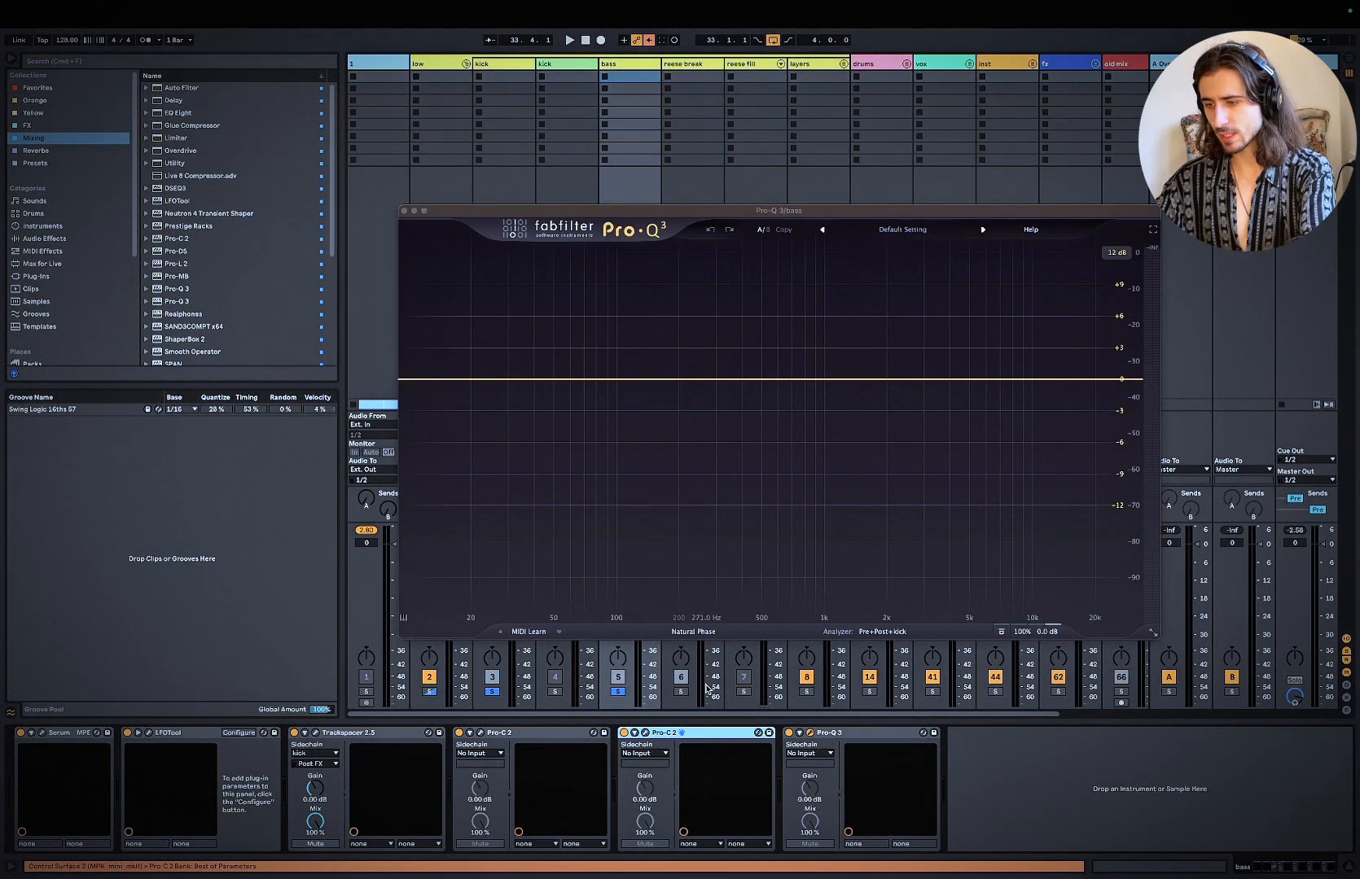
left_click(837, 737)
key("space")
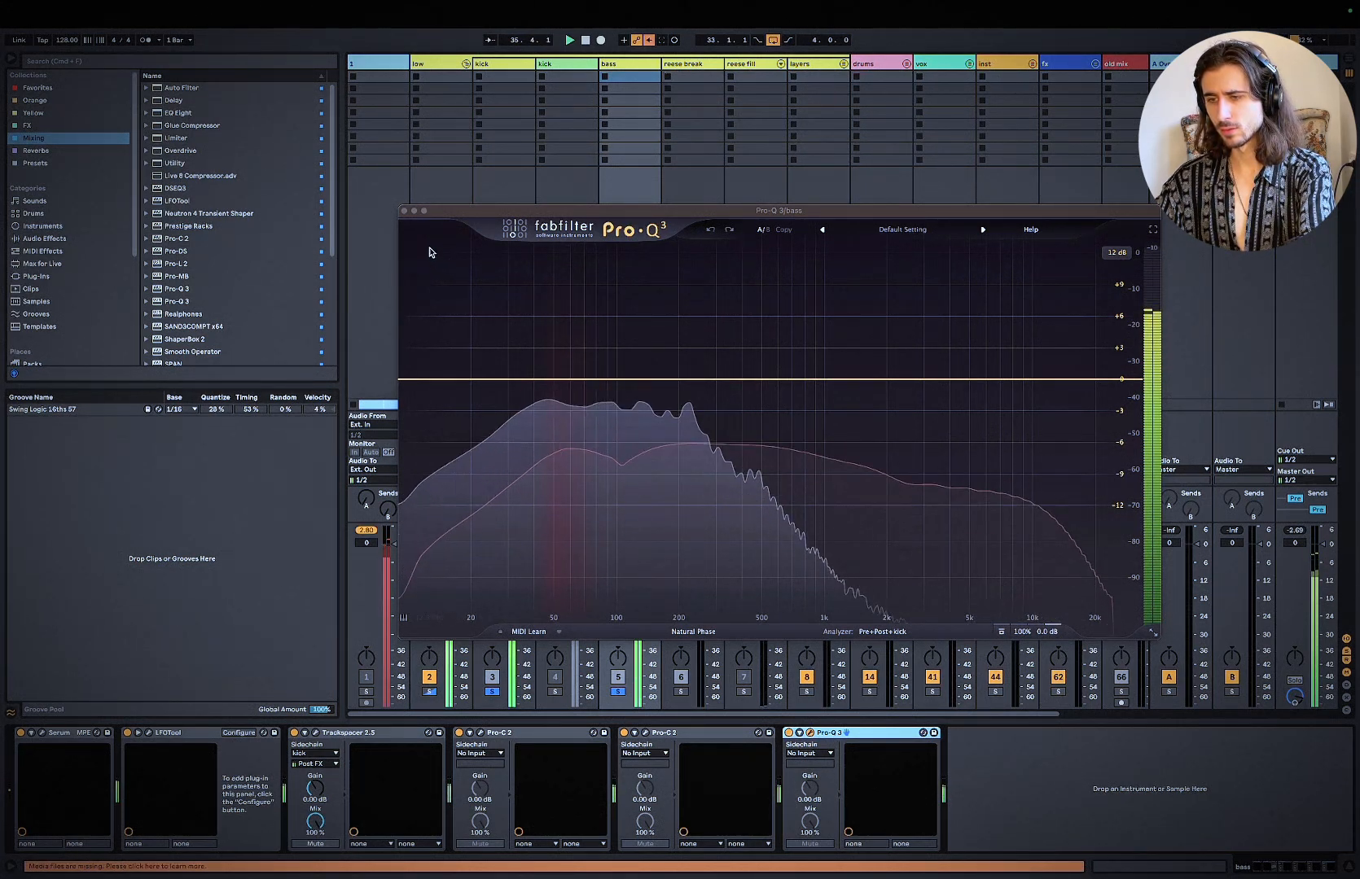
left_click(404, 211)
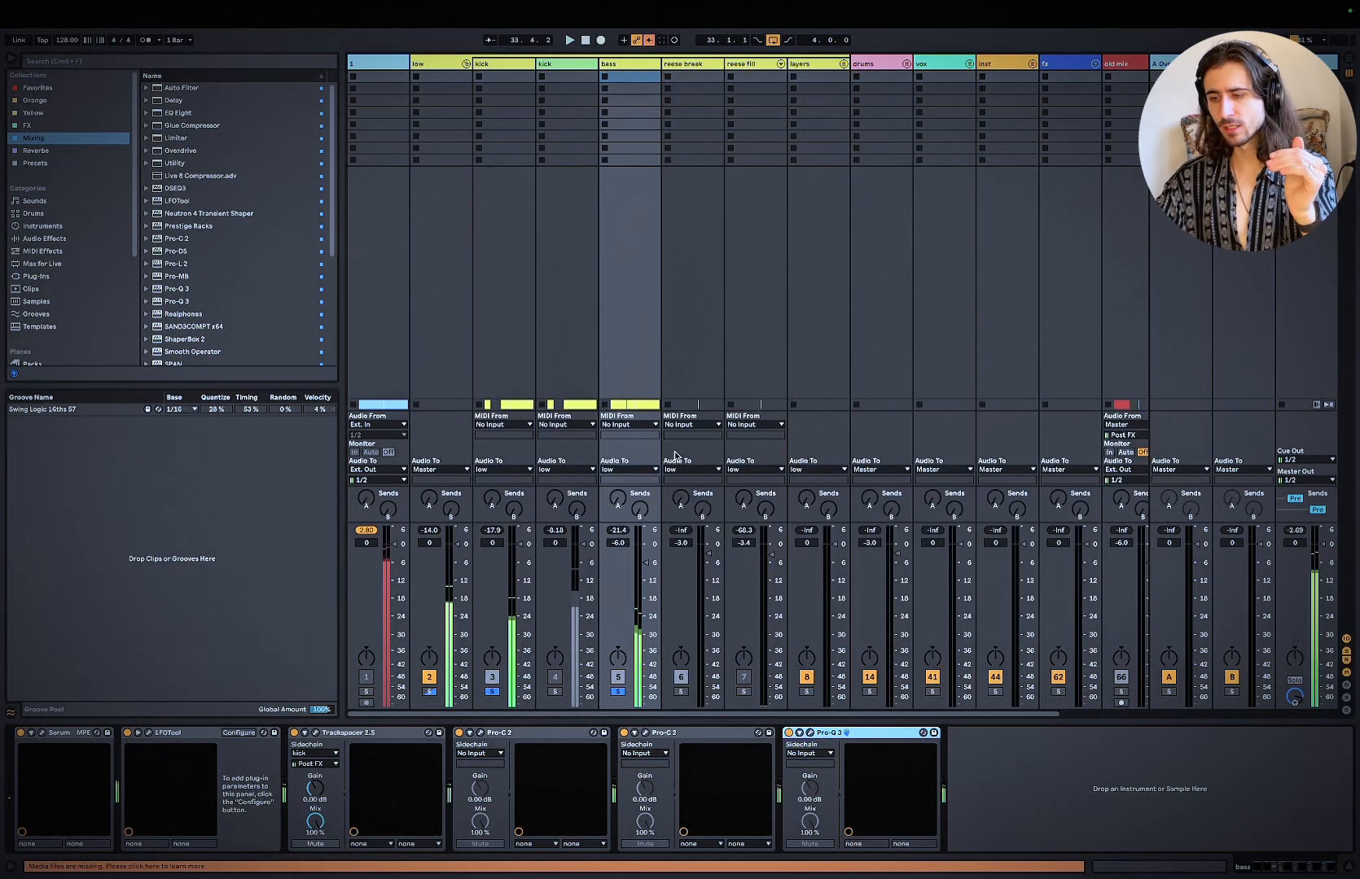
Step: Switch to Keynote and review the processing chain slides for the bass and for the glue compressor on bass and kick
key("super+Tab")
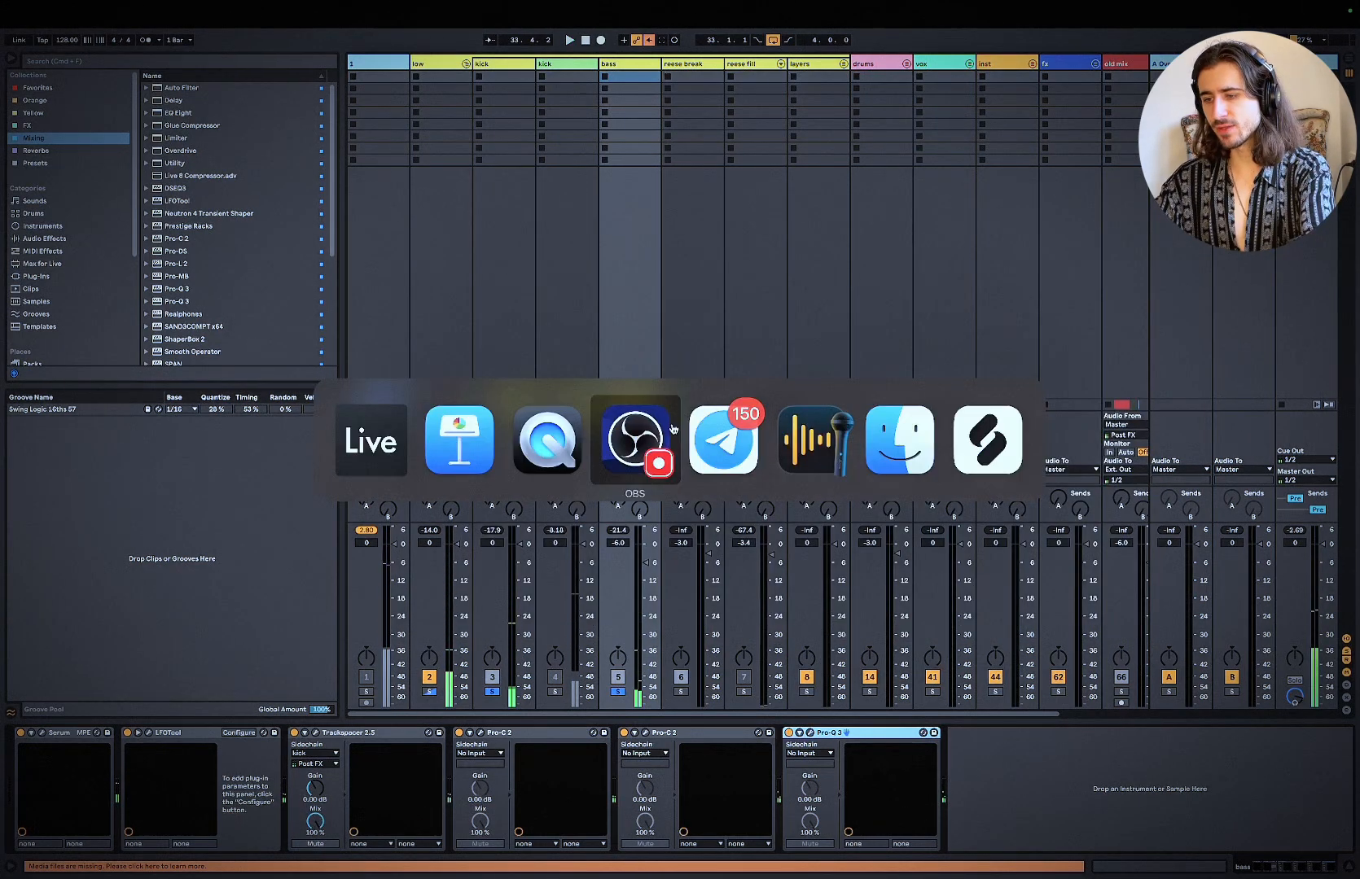
left_click(468, 442)
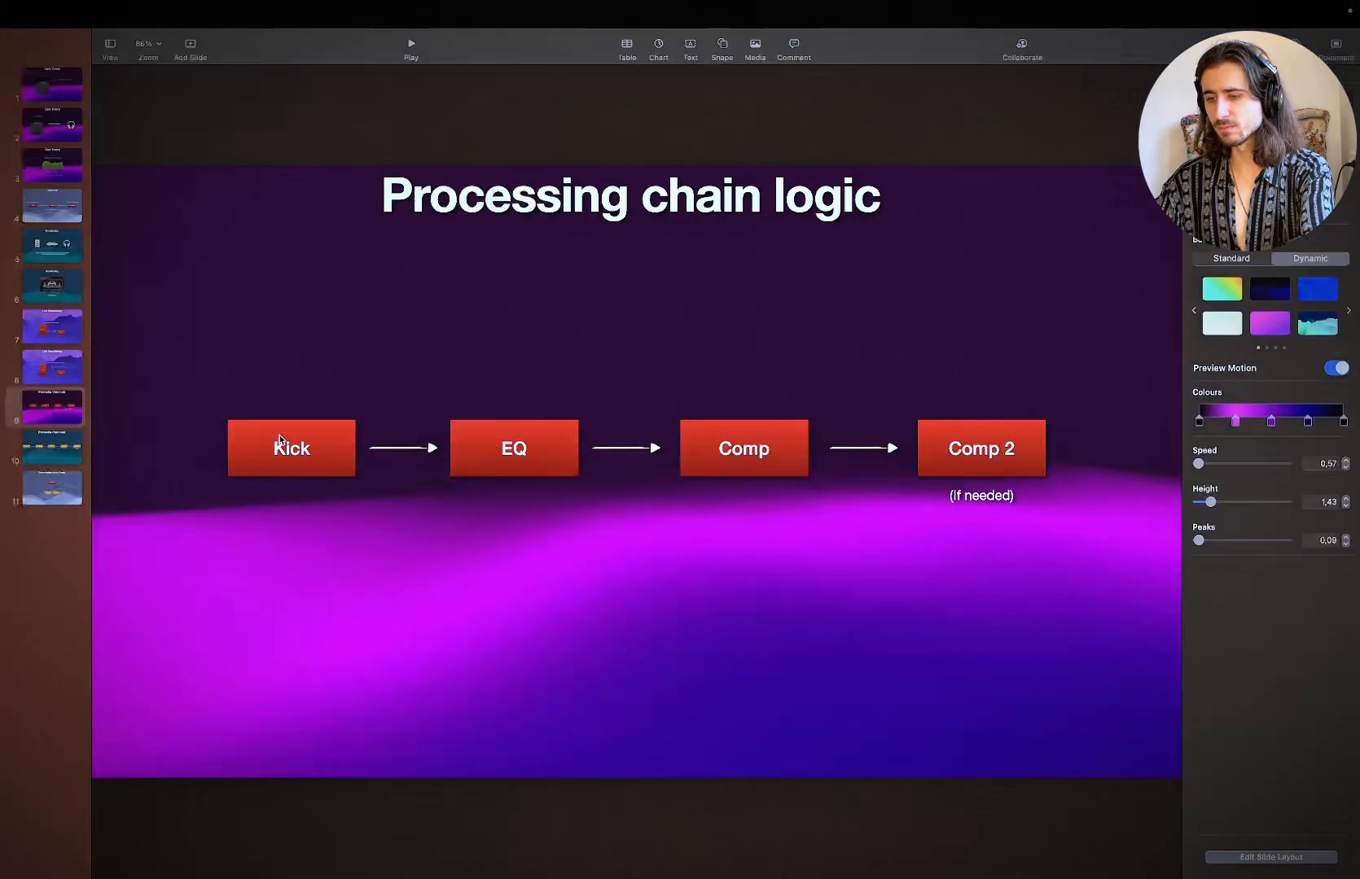
left_click(56, 447)
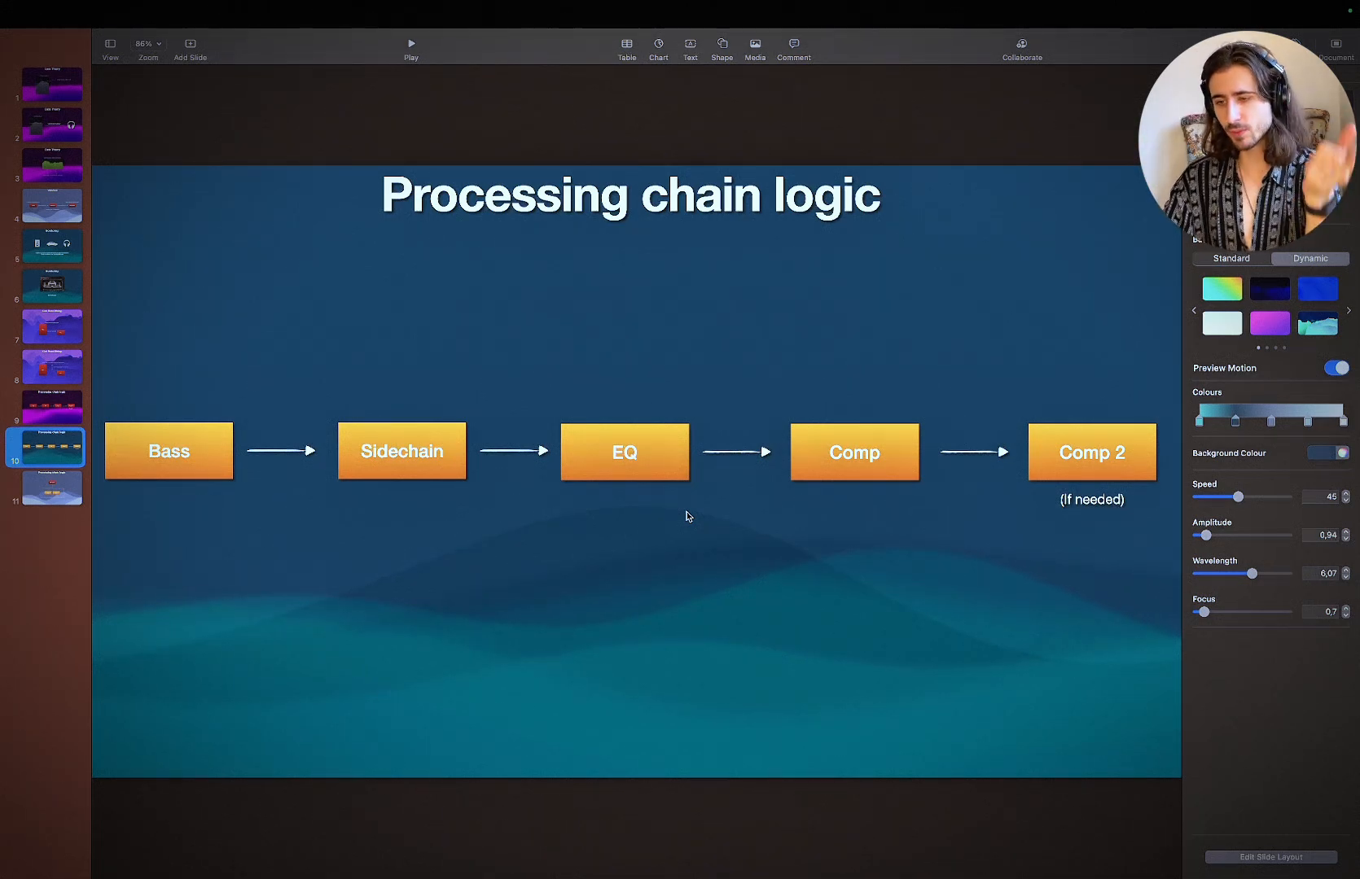
key("Down")
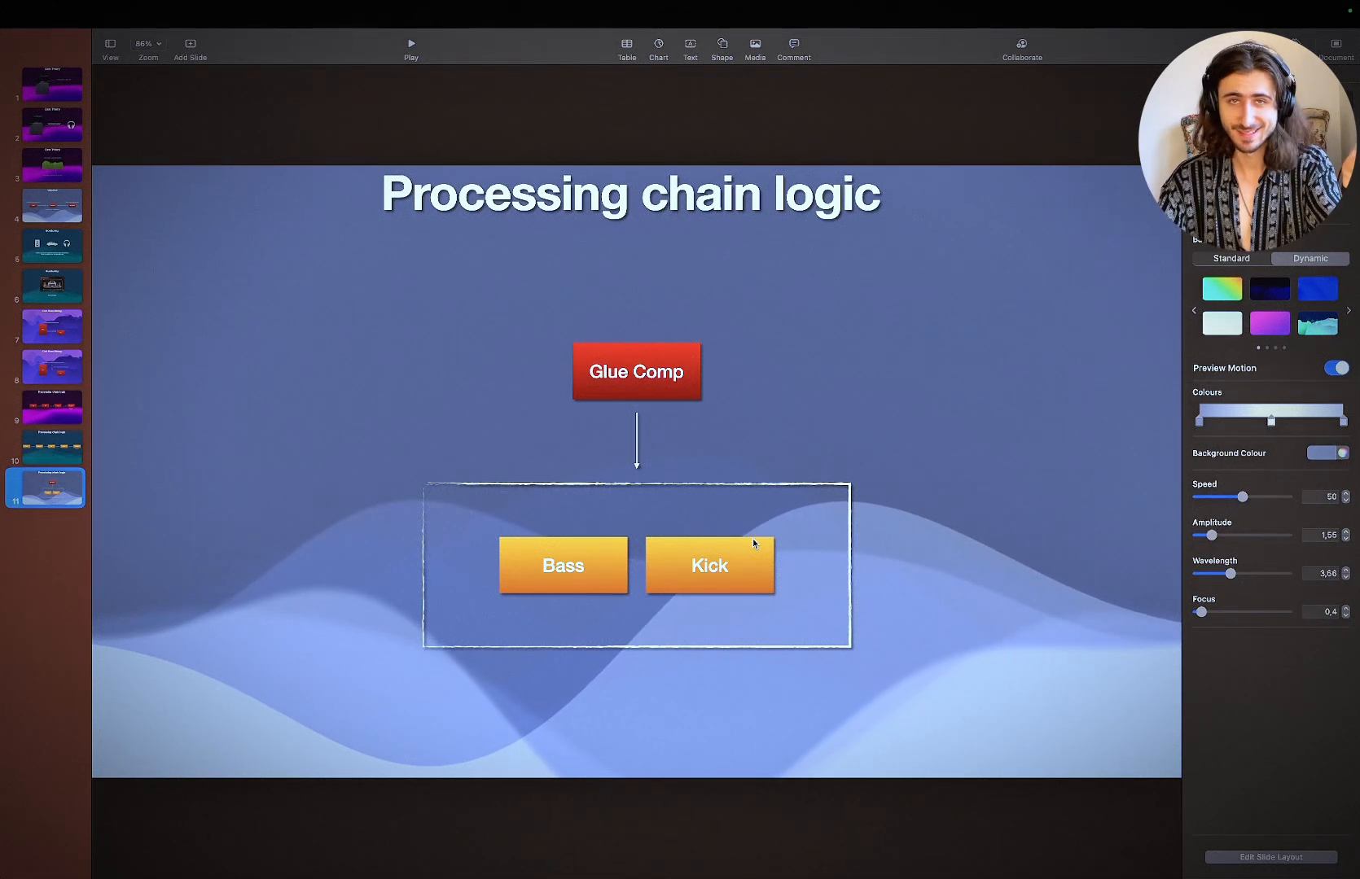
Step: Switch back to Ableton Live and show the device chain of the low group track
key("super+Tab")
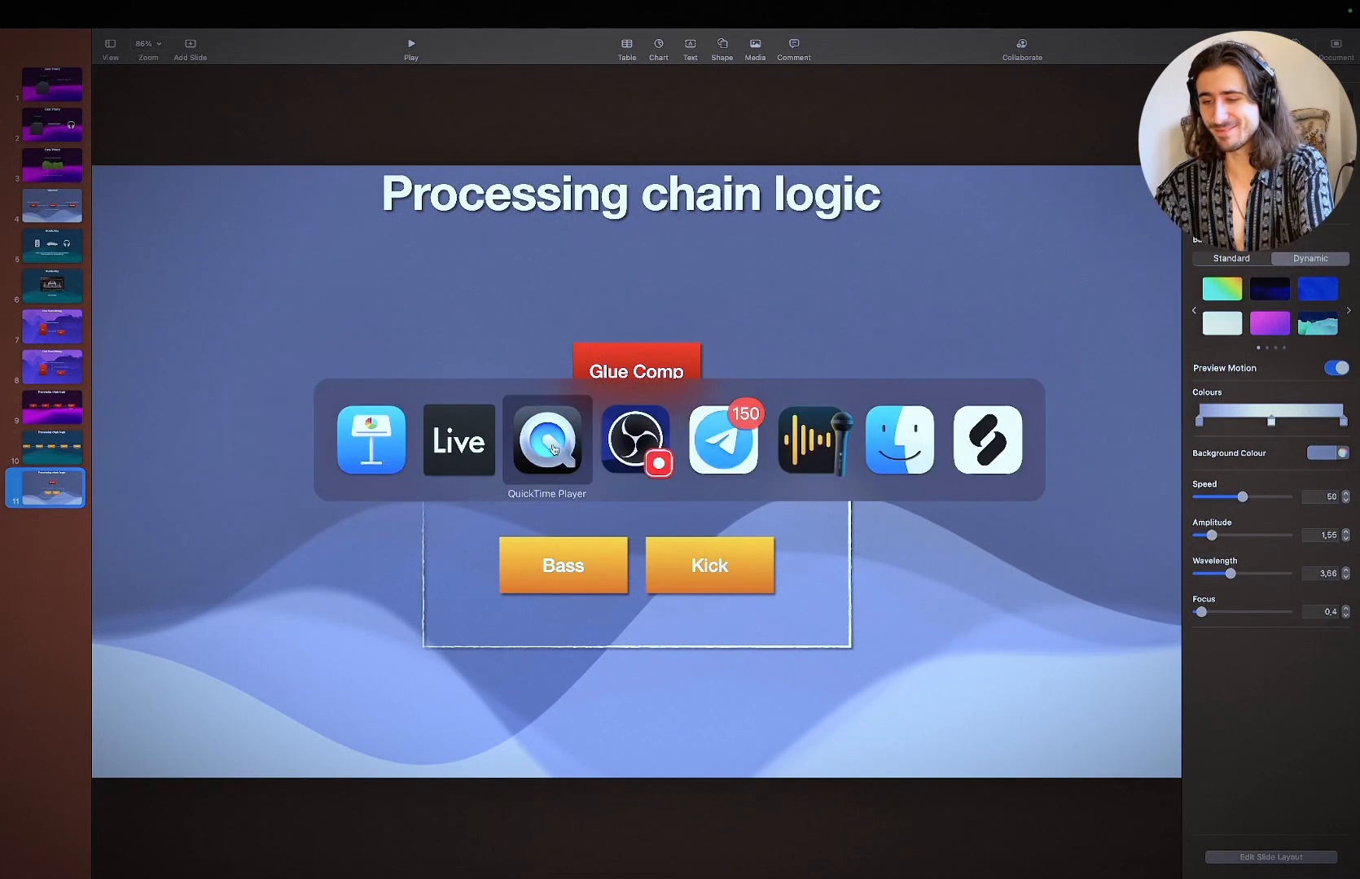
left_click(471, 446)
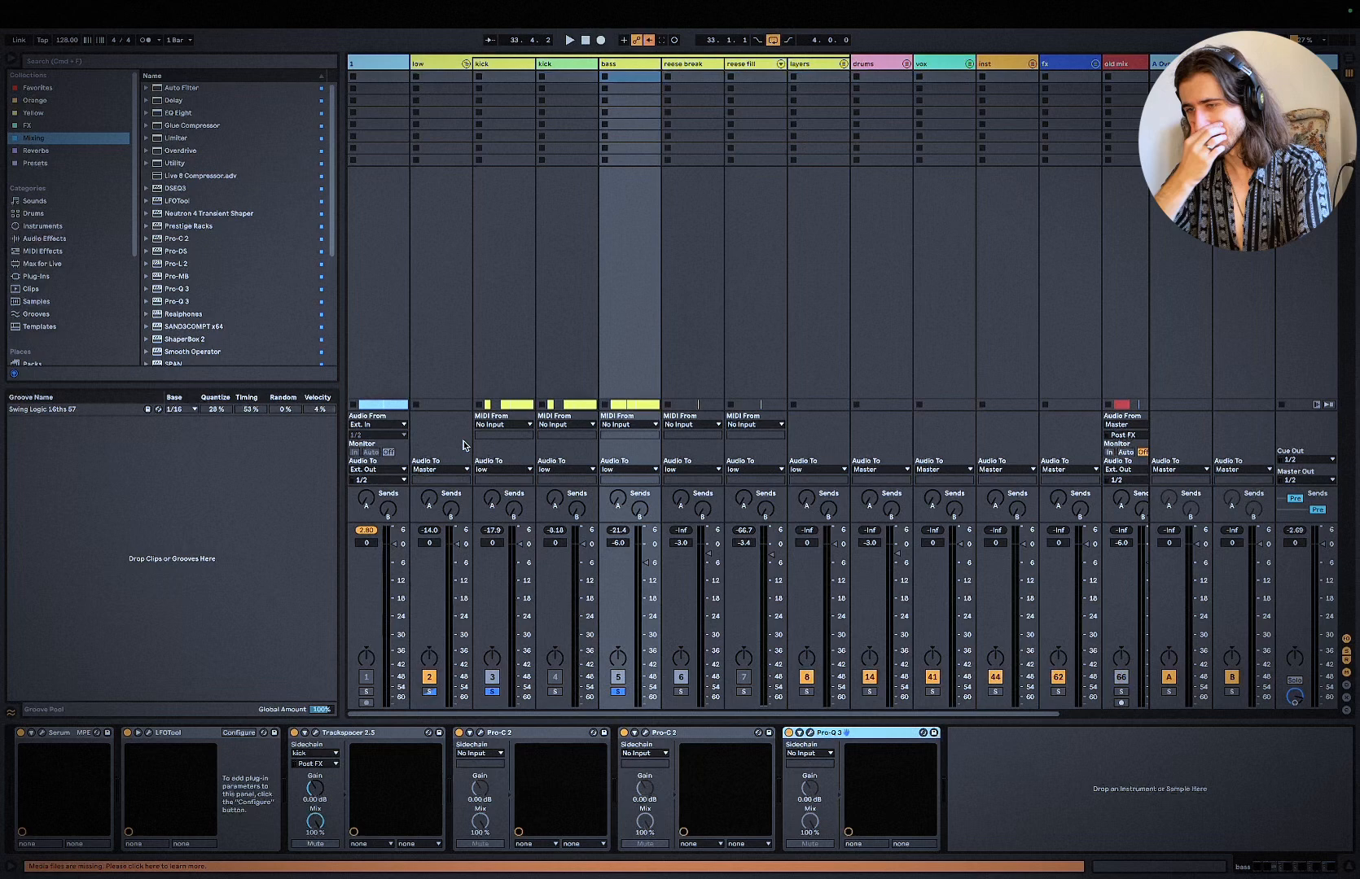
left_click(441, 63)
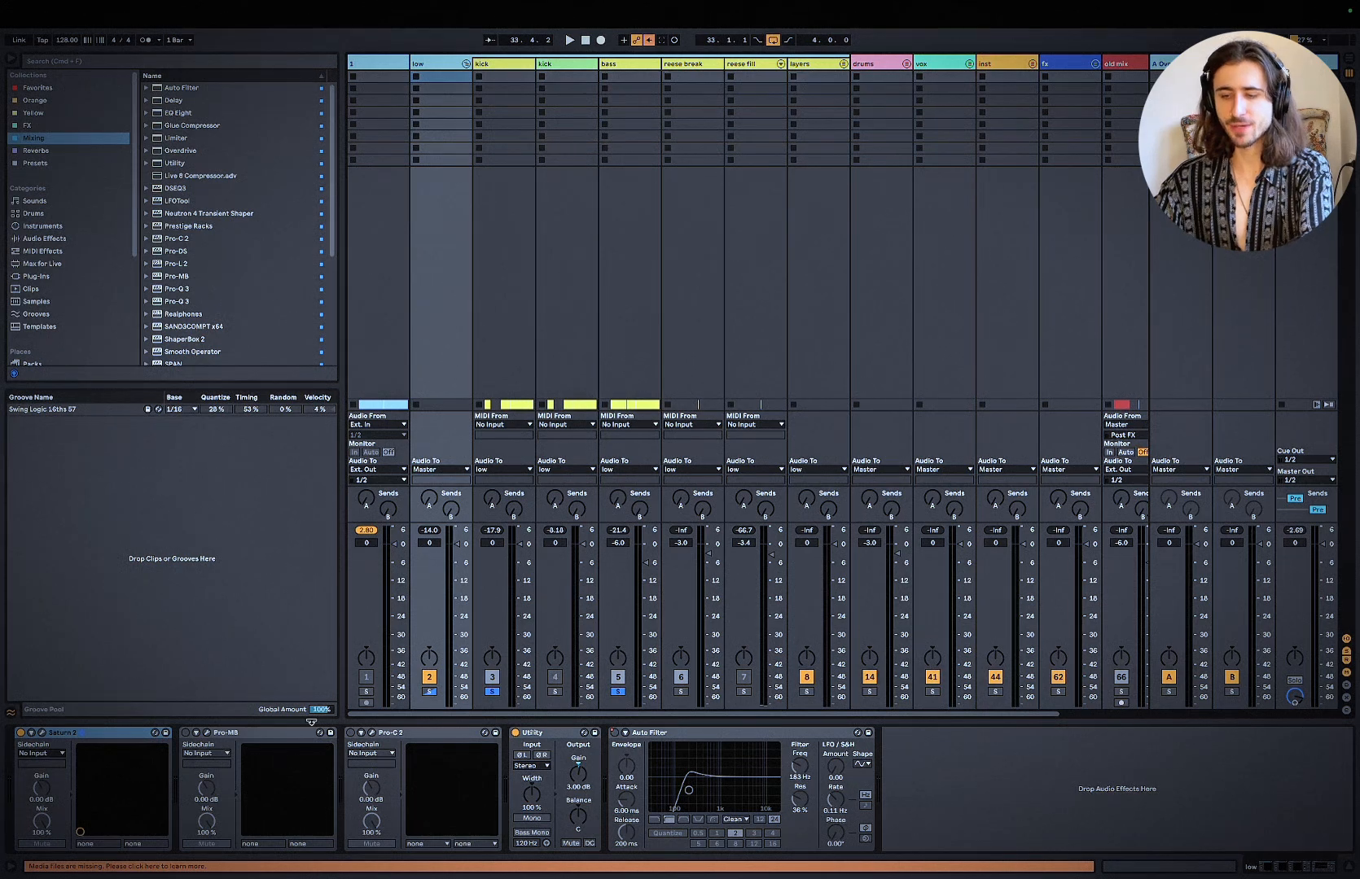
Step: Play the loop, view the master track's device chain and close its Realphones window
key("space")
left_click(1306, 64)
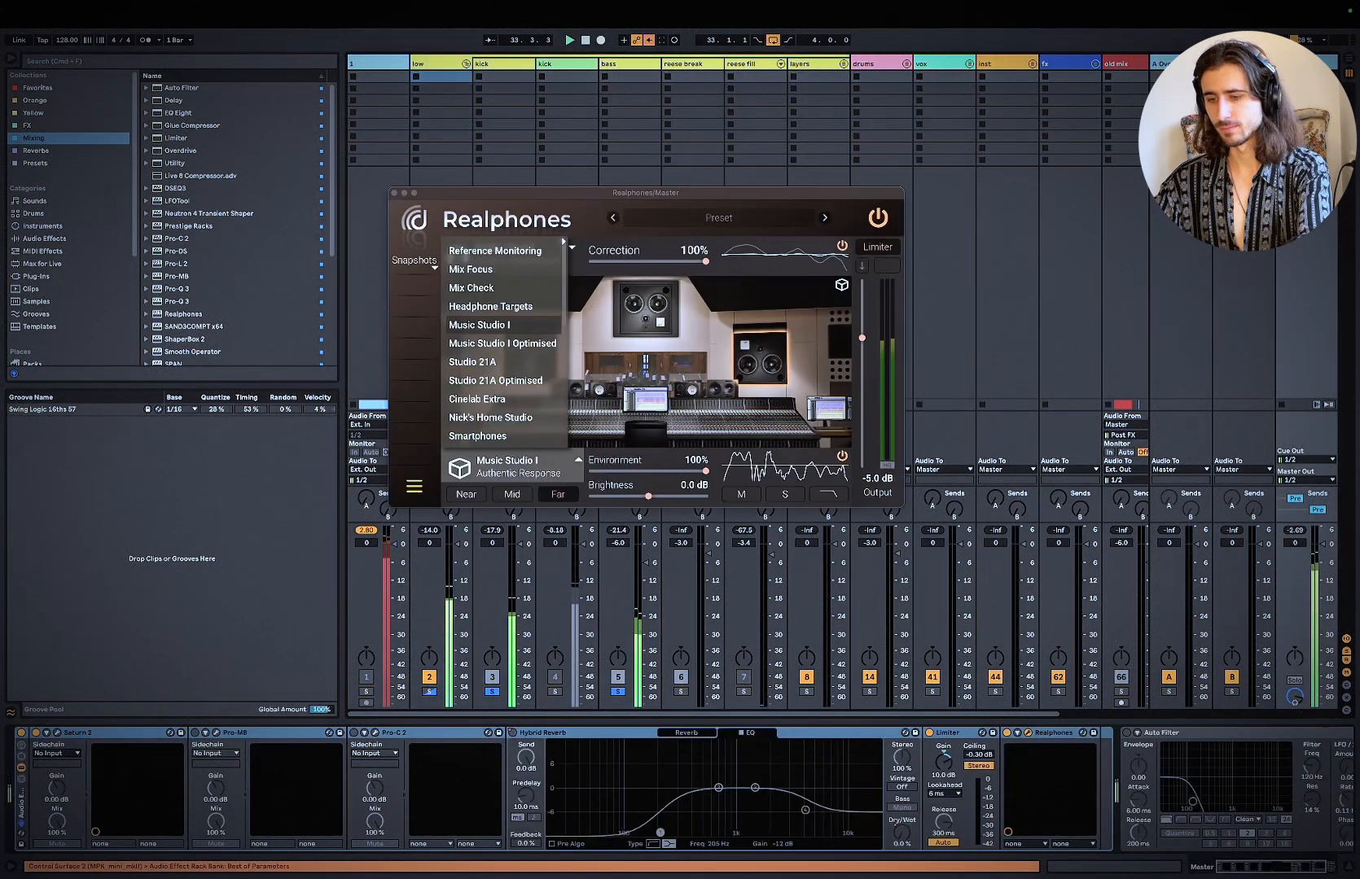
left_click(395, 193)
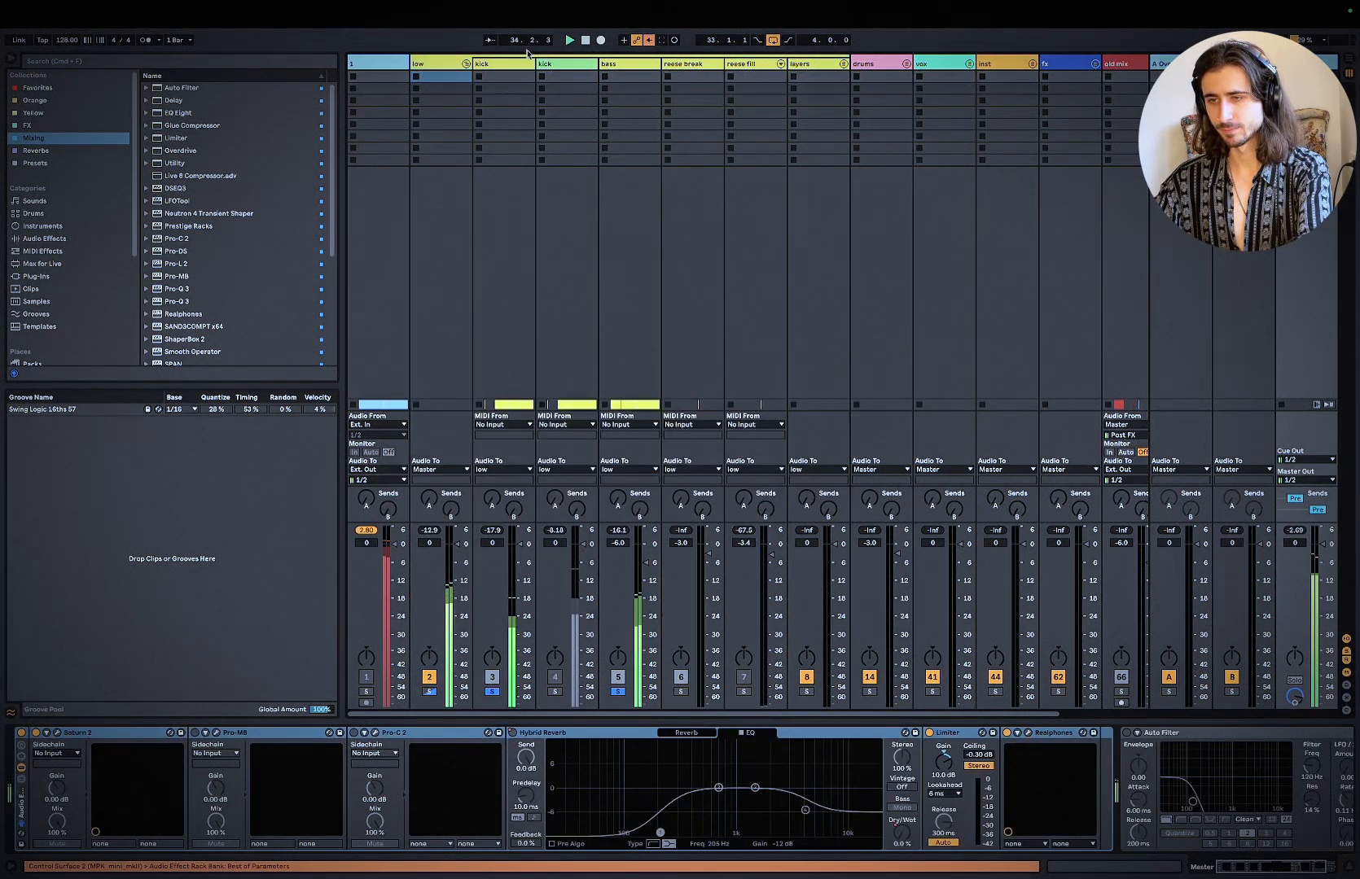
Step: Enable and open Pro-MB on the low group, and toggle solo on its low band to show the affected range
left_click(446, 65)
left_click(185, 734)
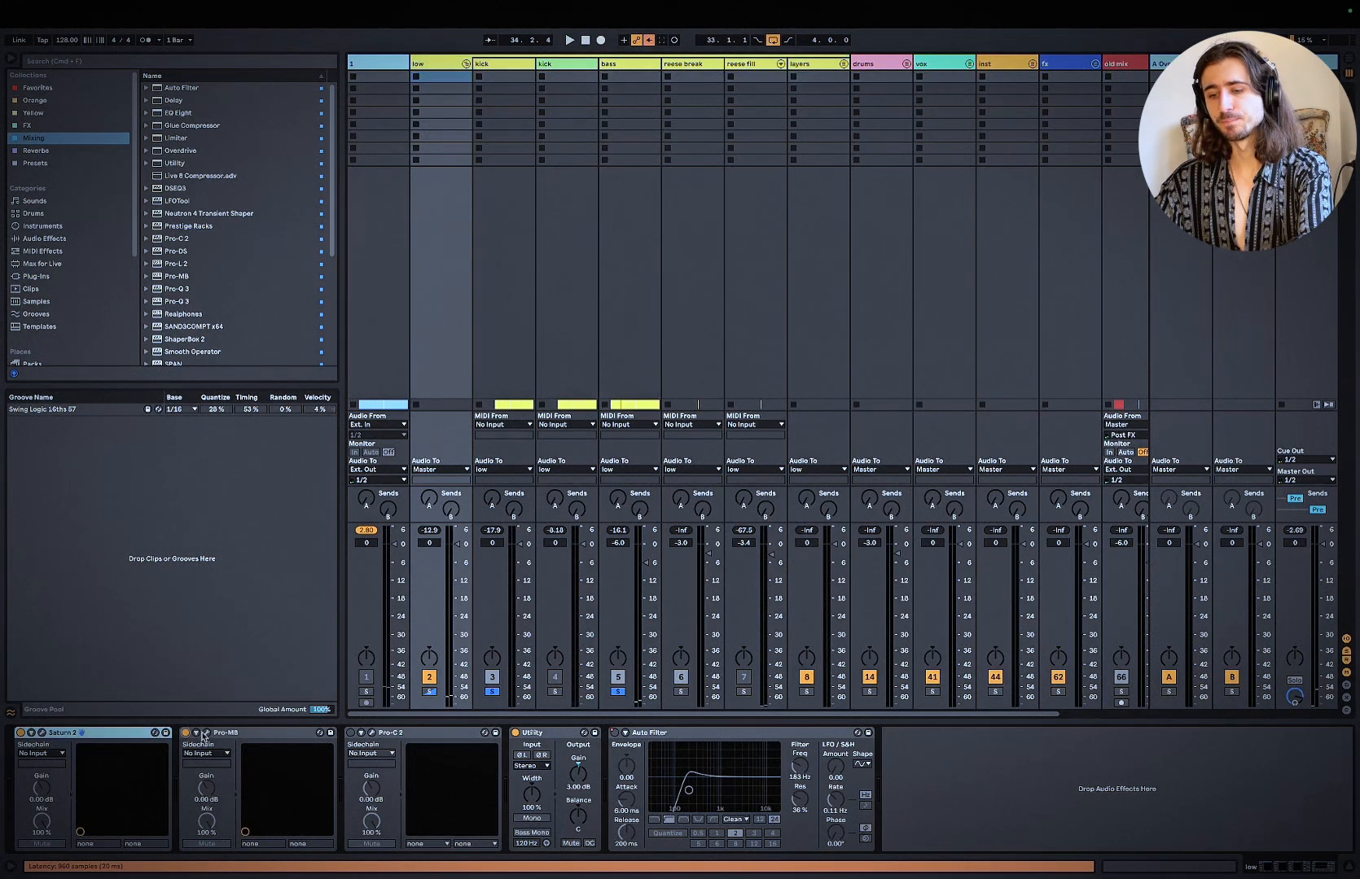
left_click(206, 734)
left_click(444, 381)
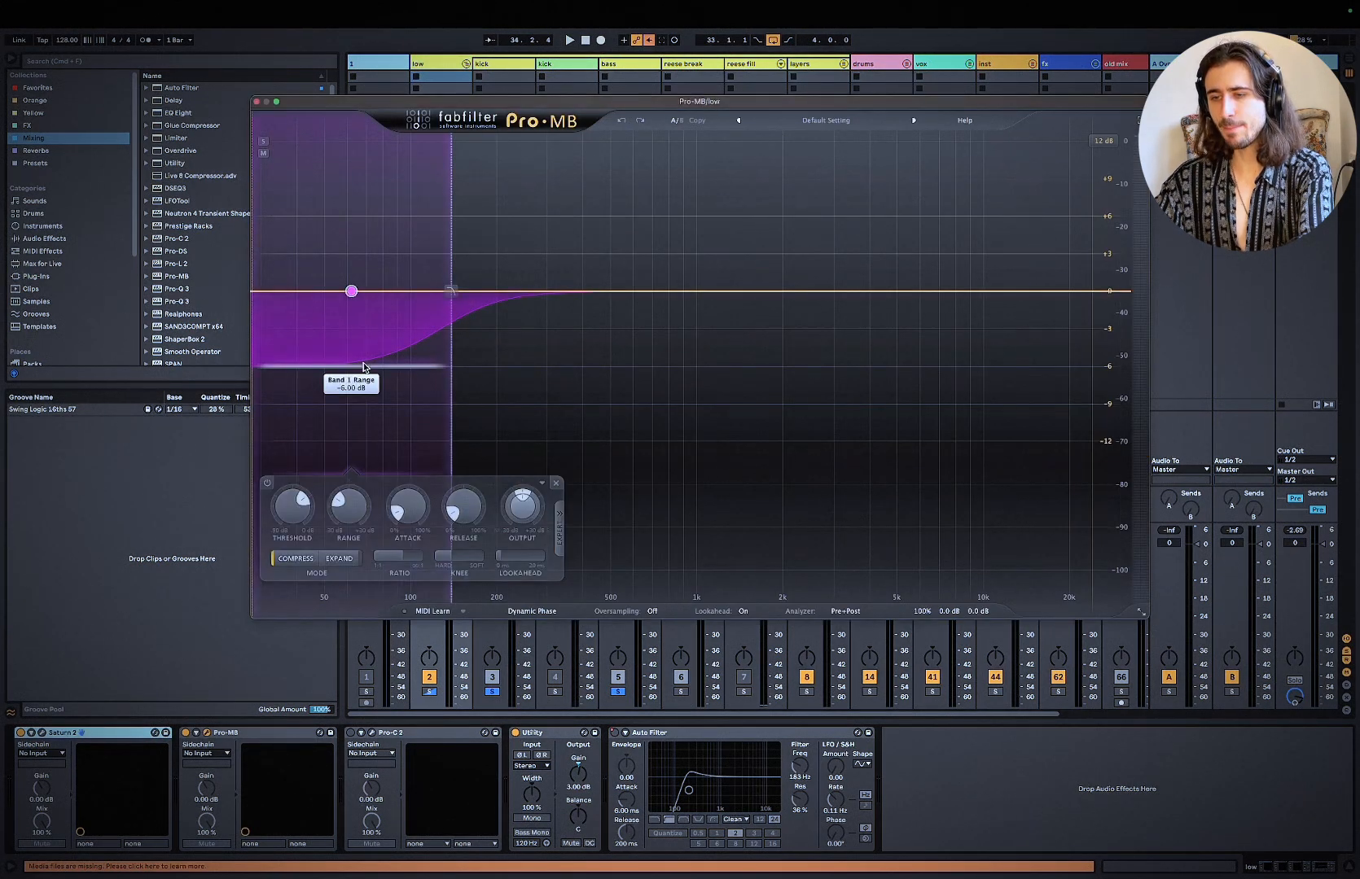
left_click(267, 143)
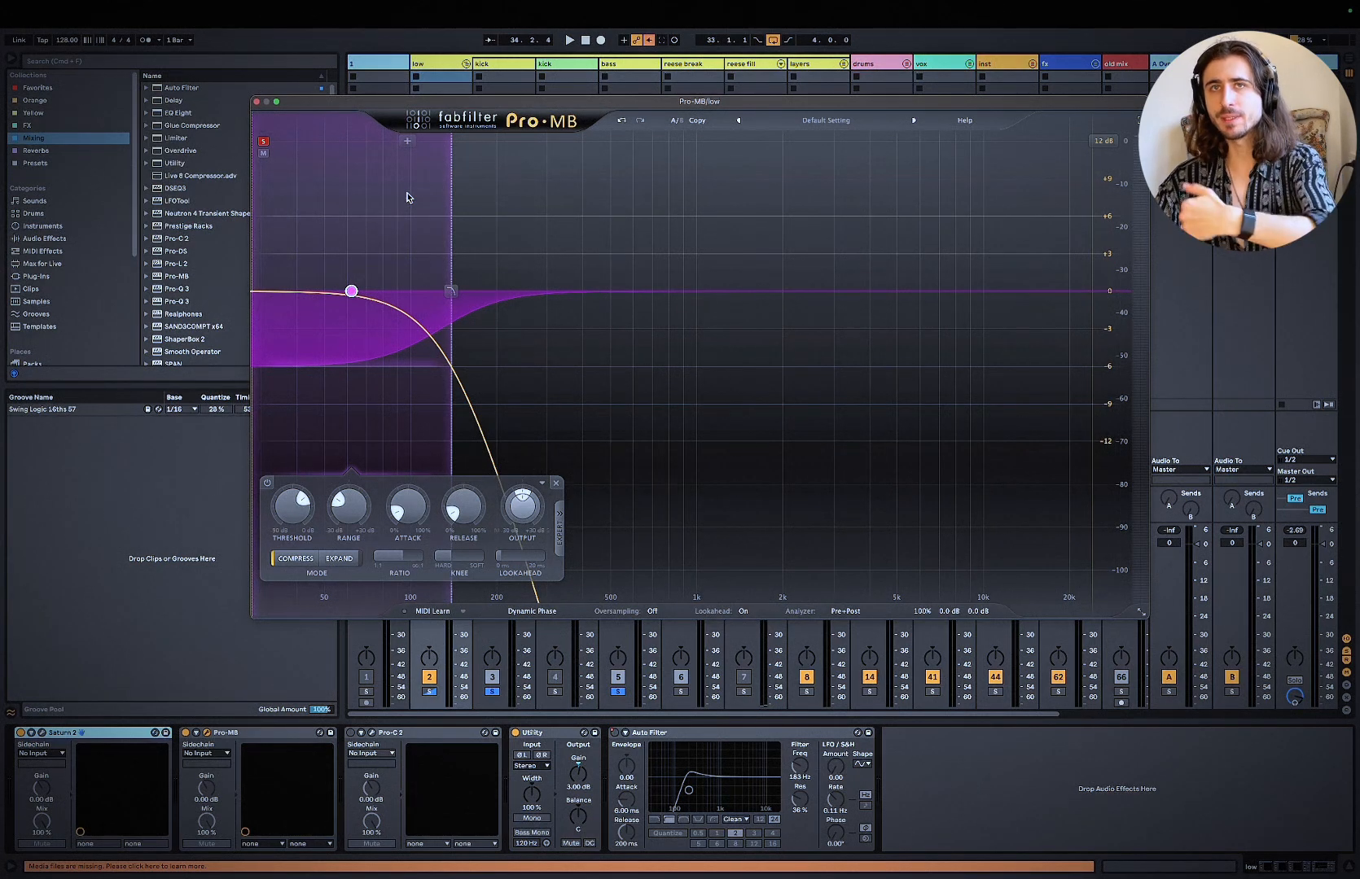
left_click(263, 142)
Step: Play the loop through Pro-MB and compare the low band bypassed and enabled
key("space")
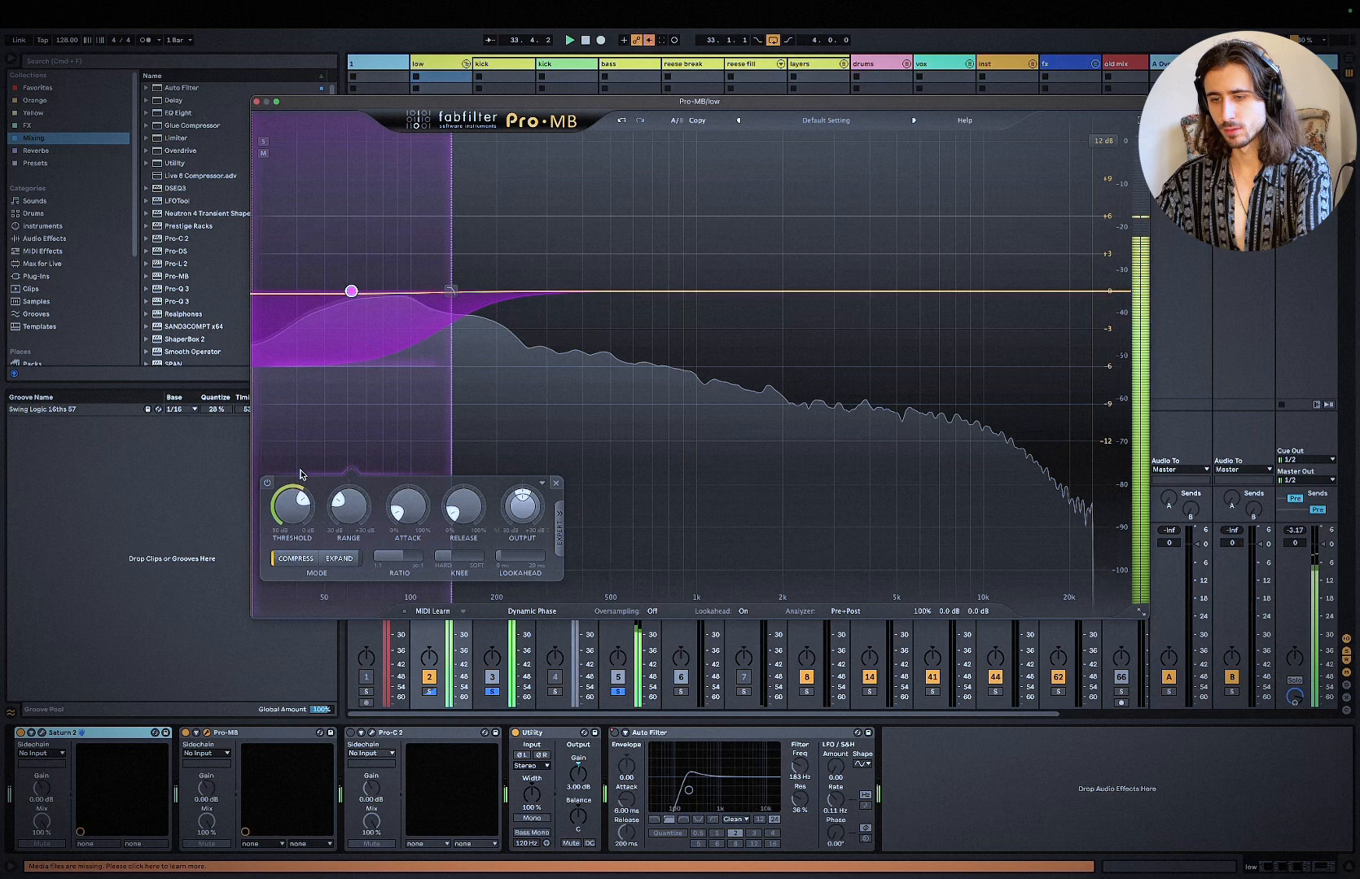
mouse_move(294, 529)
left_click_drag(294, 529, 297, 537)
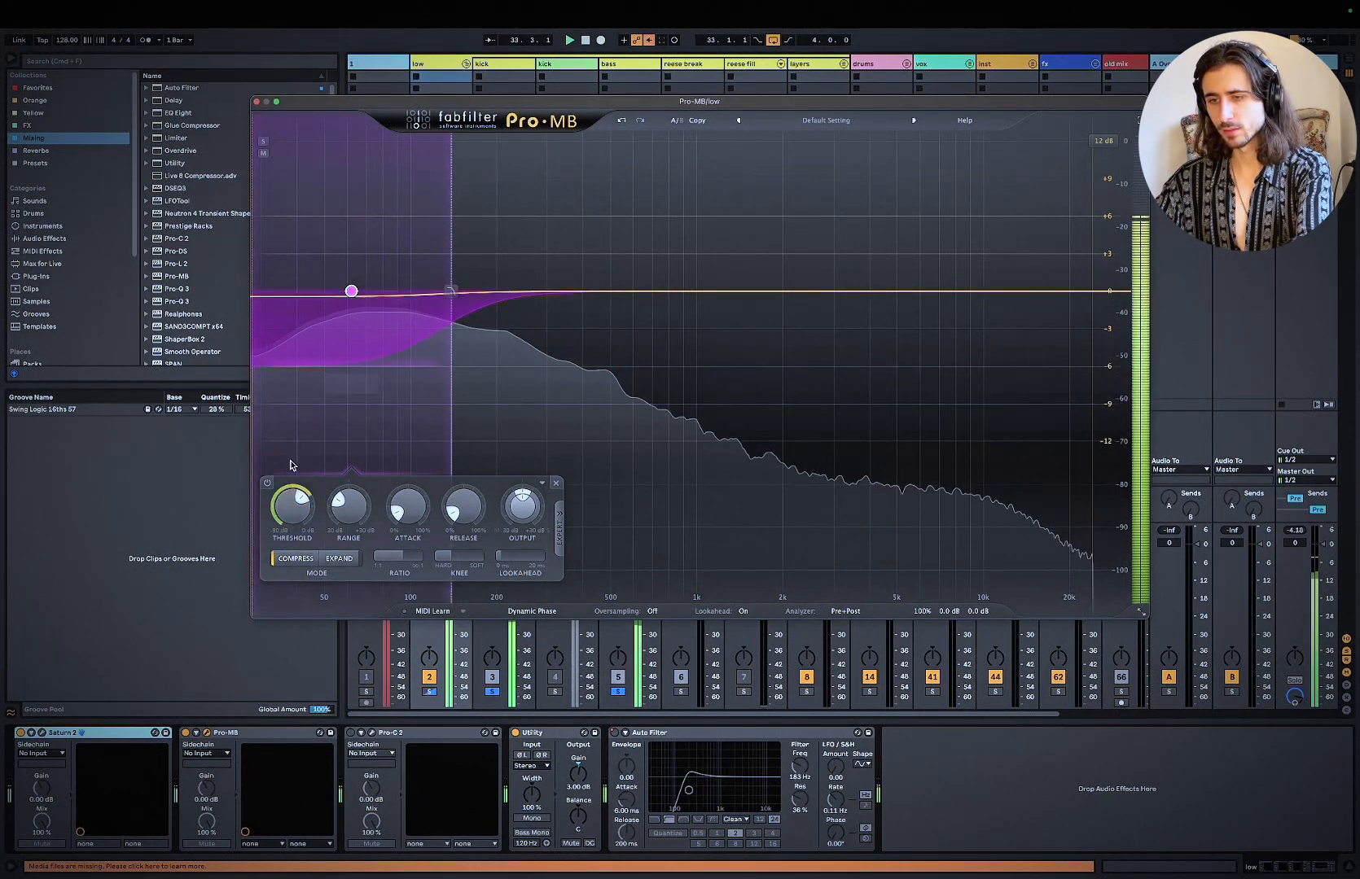
left_click(267, 483)
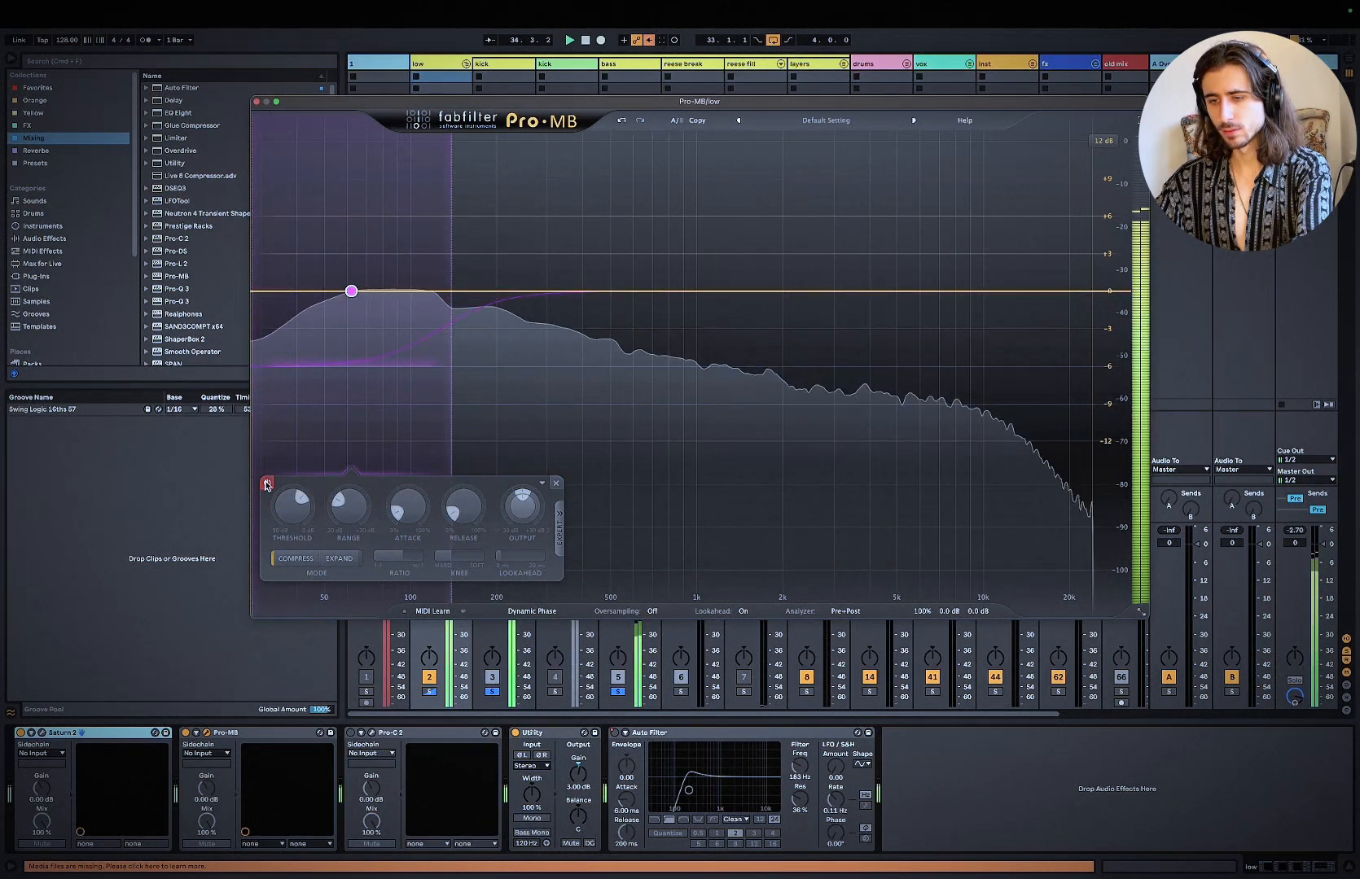
left_click(267, 484)
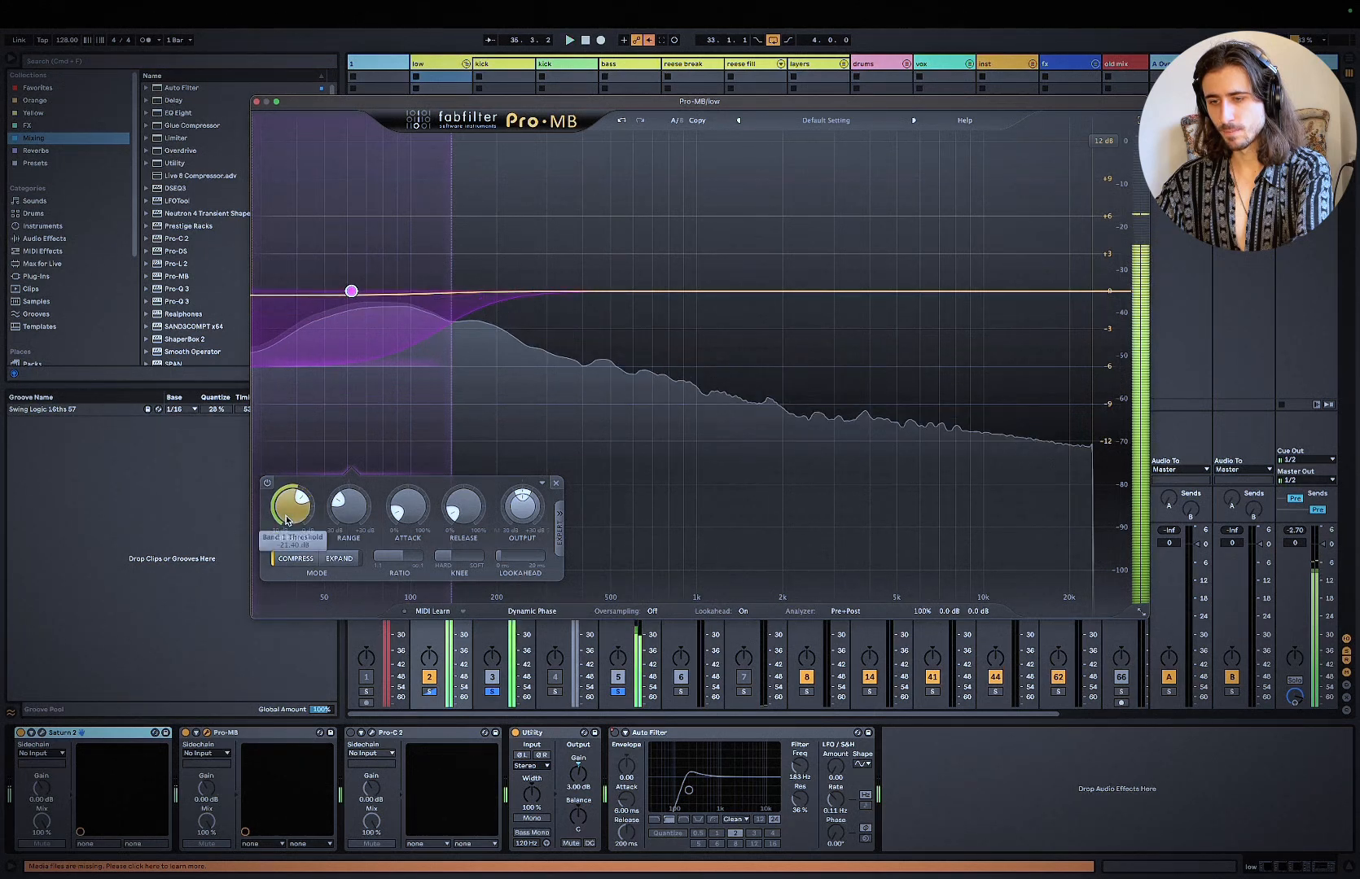
Step: Raise the threshold of Pro-MB's low band to about -19.9 dB while auditioning the loop
left_click_drag(286, 511, 287, 506)
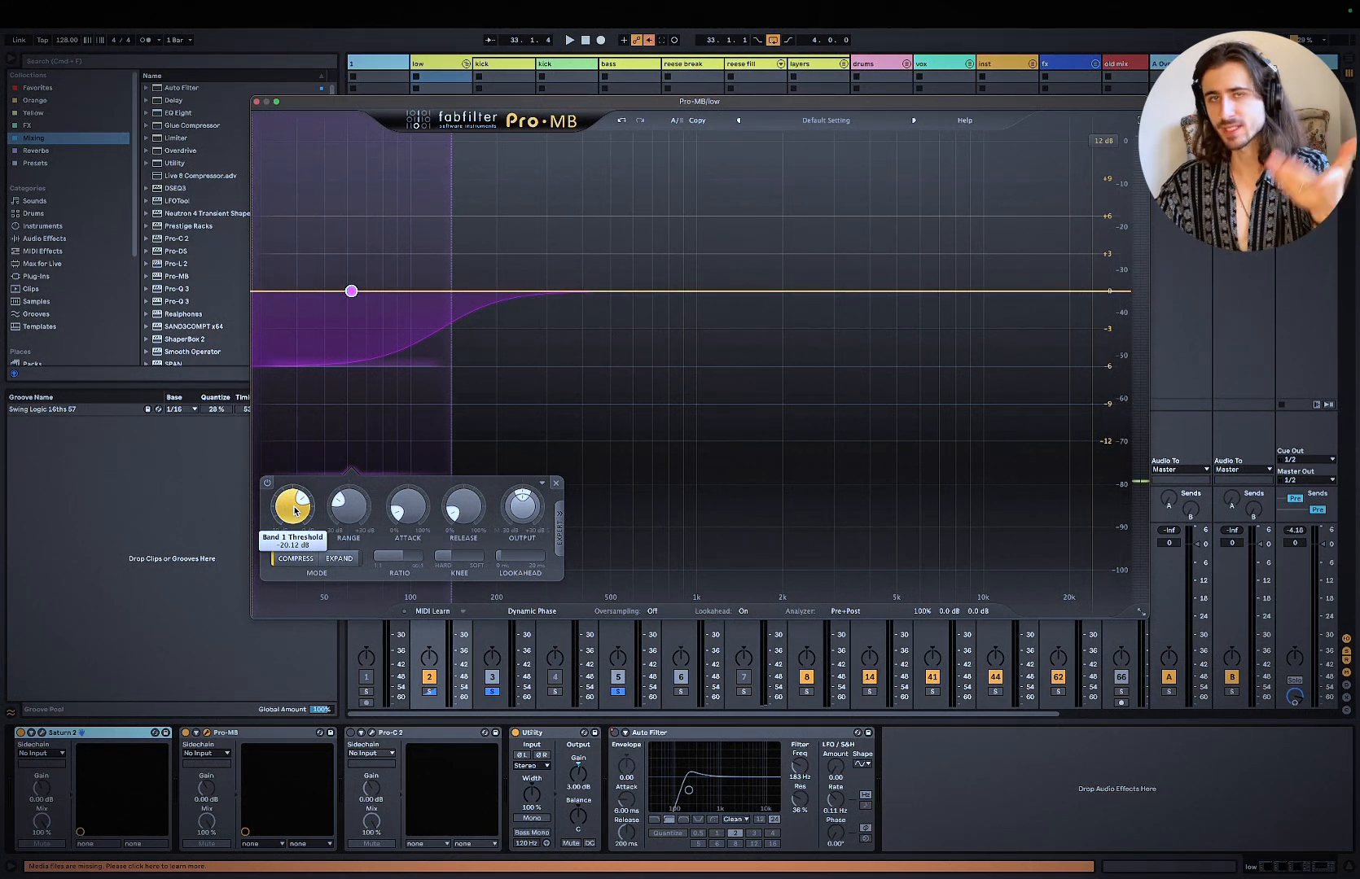
key("space")
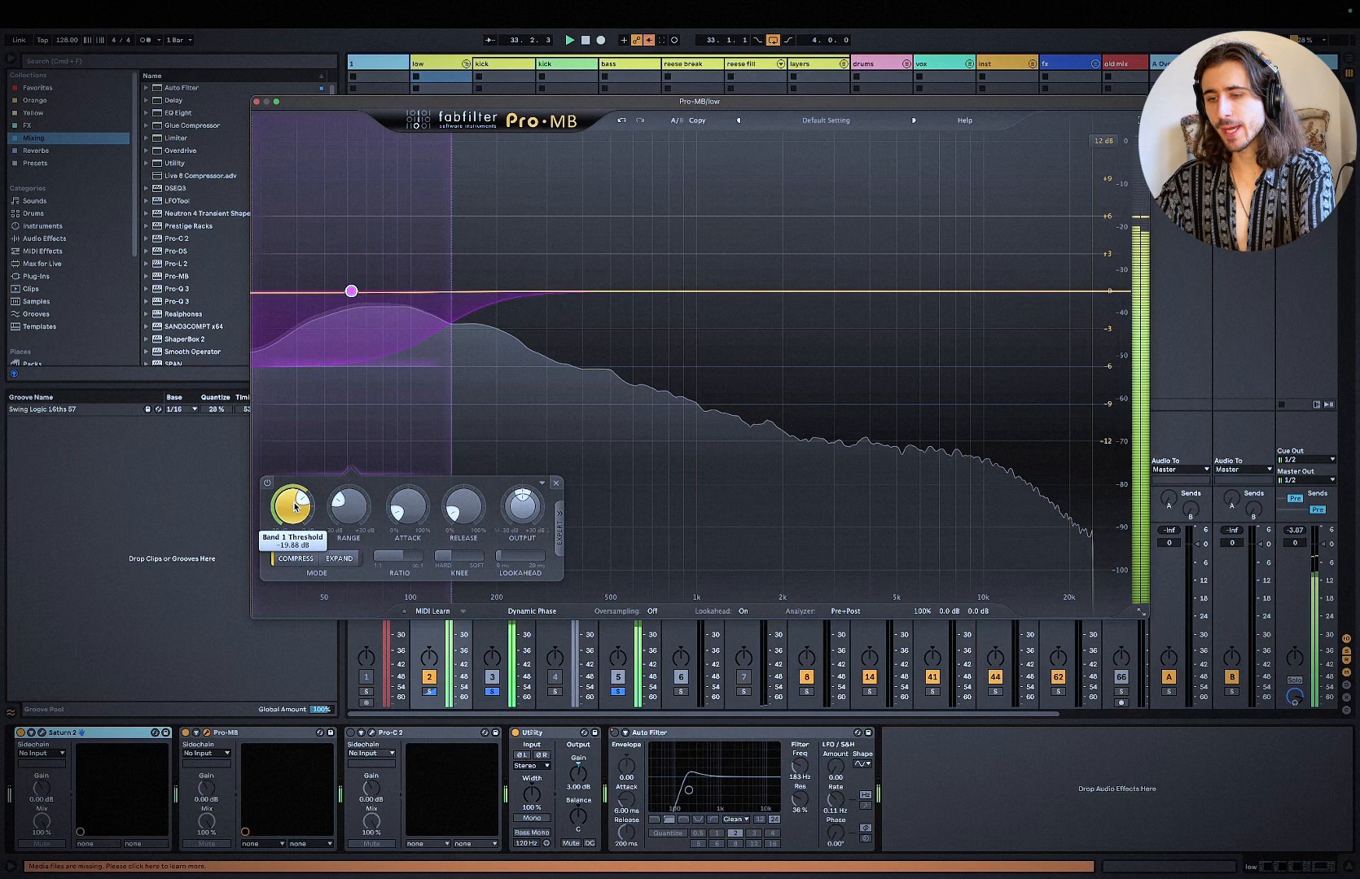
left_click_drag(295, 508, 296, 511)
key("space")
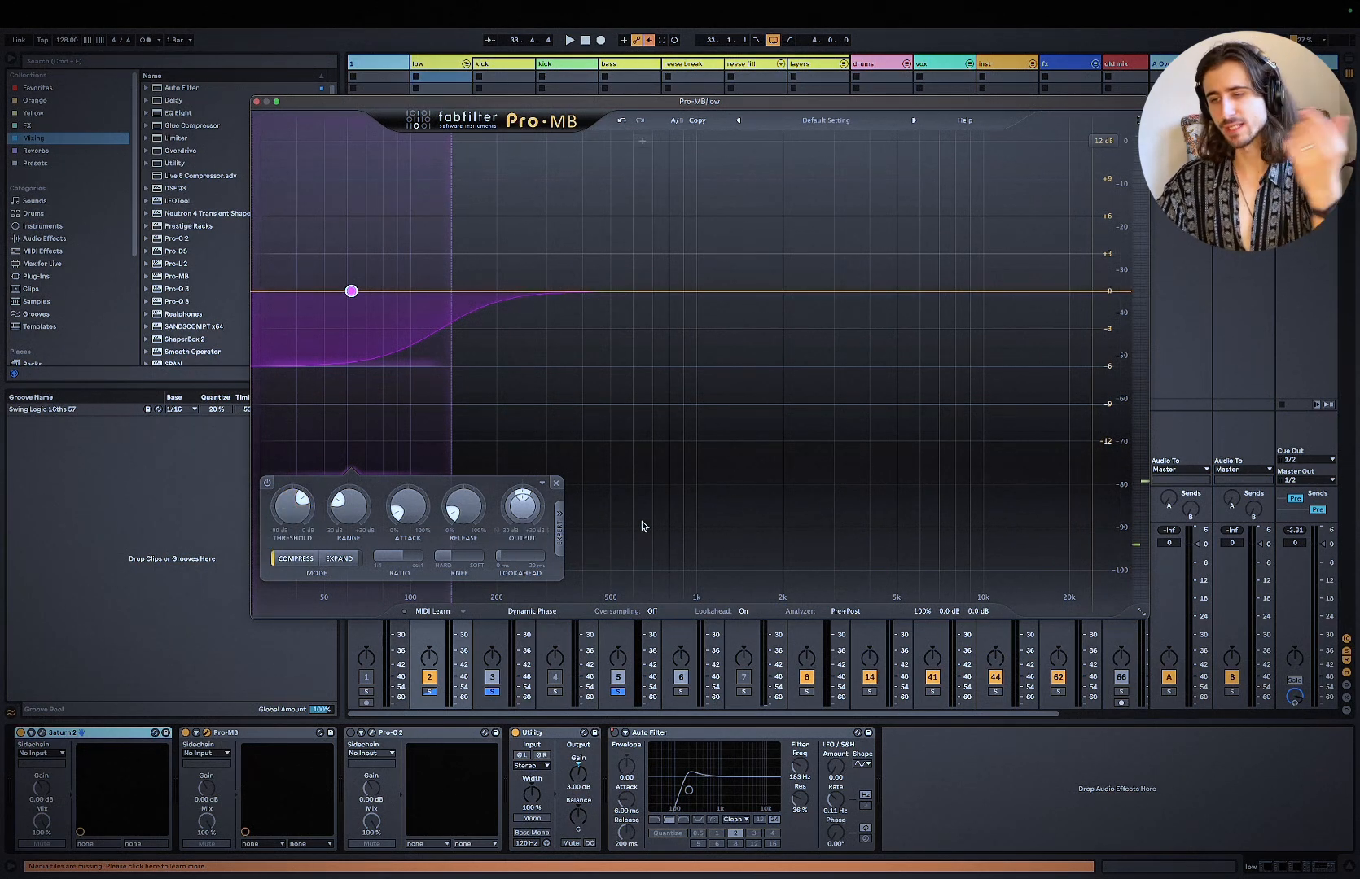
Step: Replay the loop to hear Pro-MB's low-band compression on the low group, and close the plugin window
key("space")
key("space")
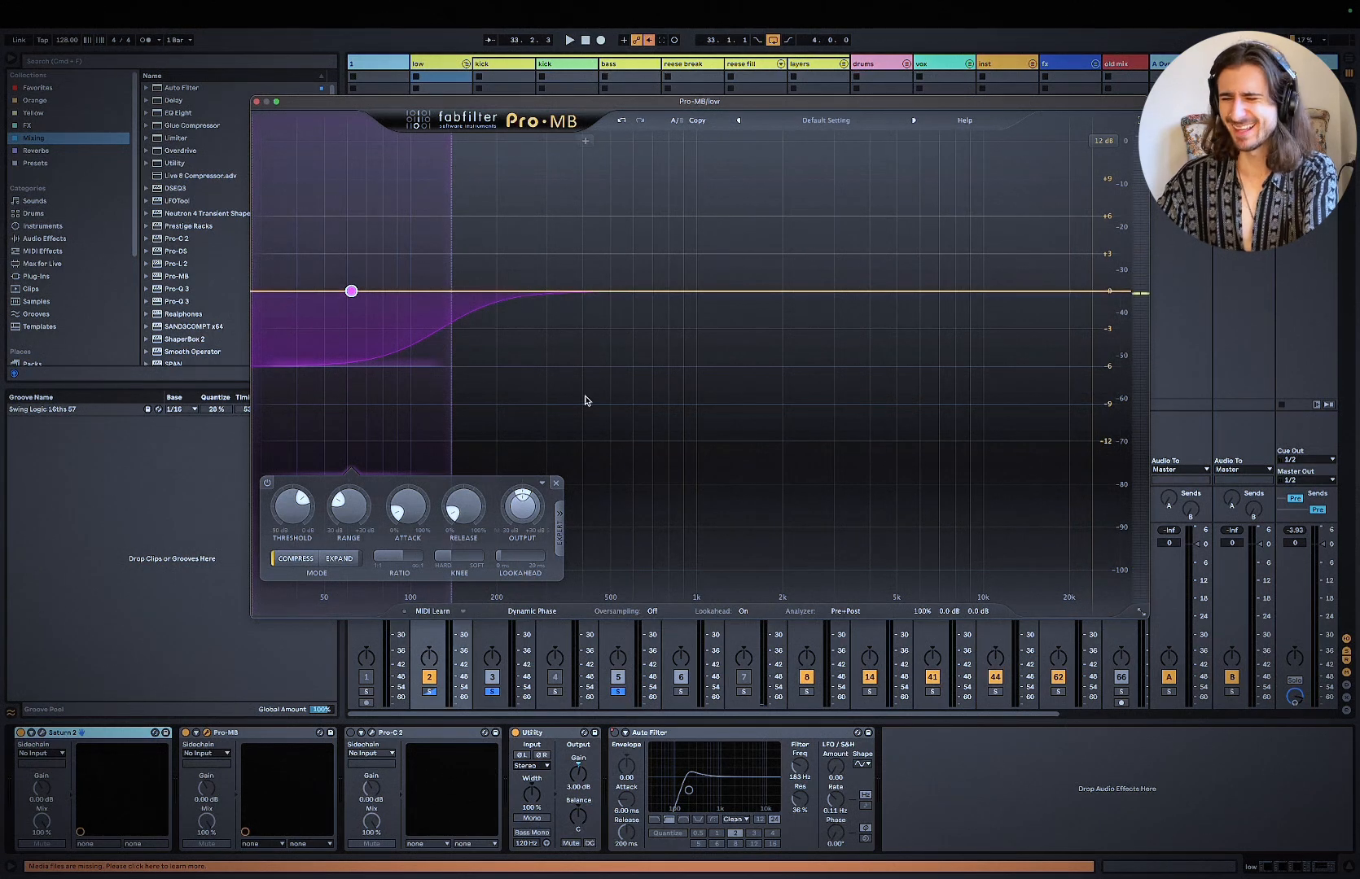
key("space")
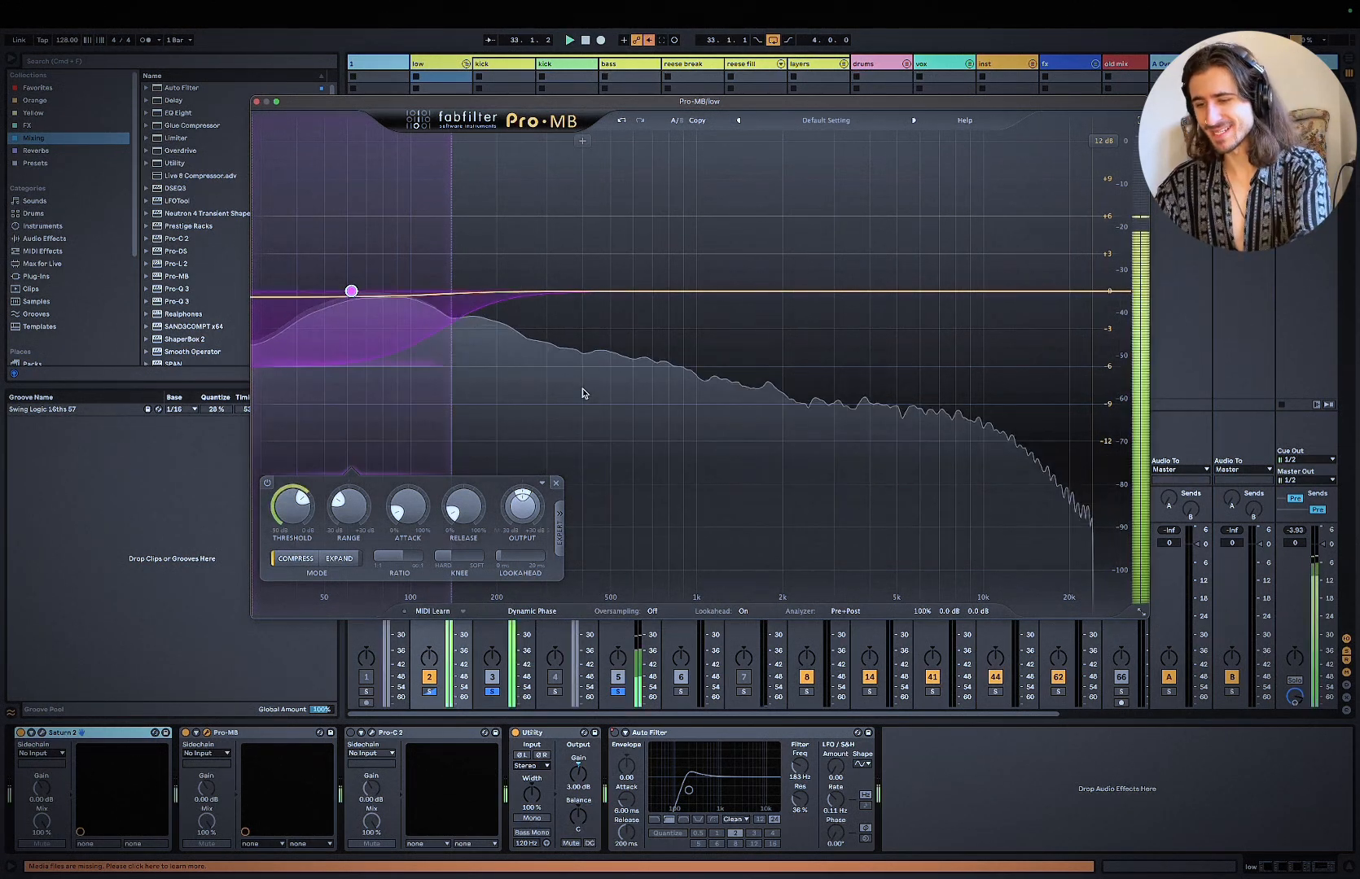
left_click(936, 779)
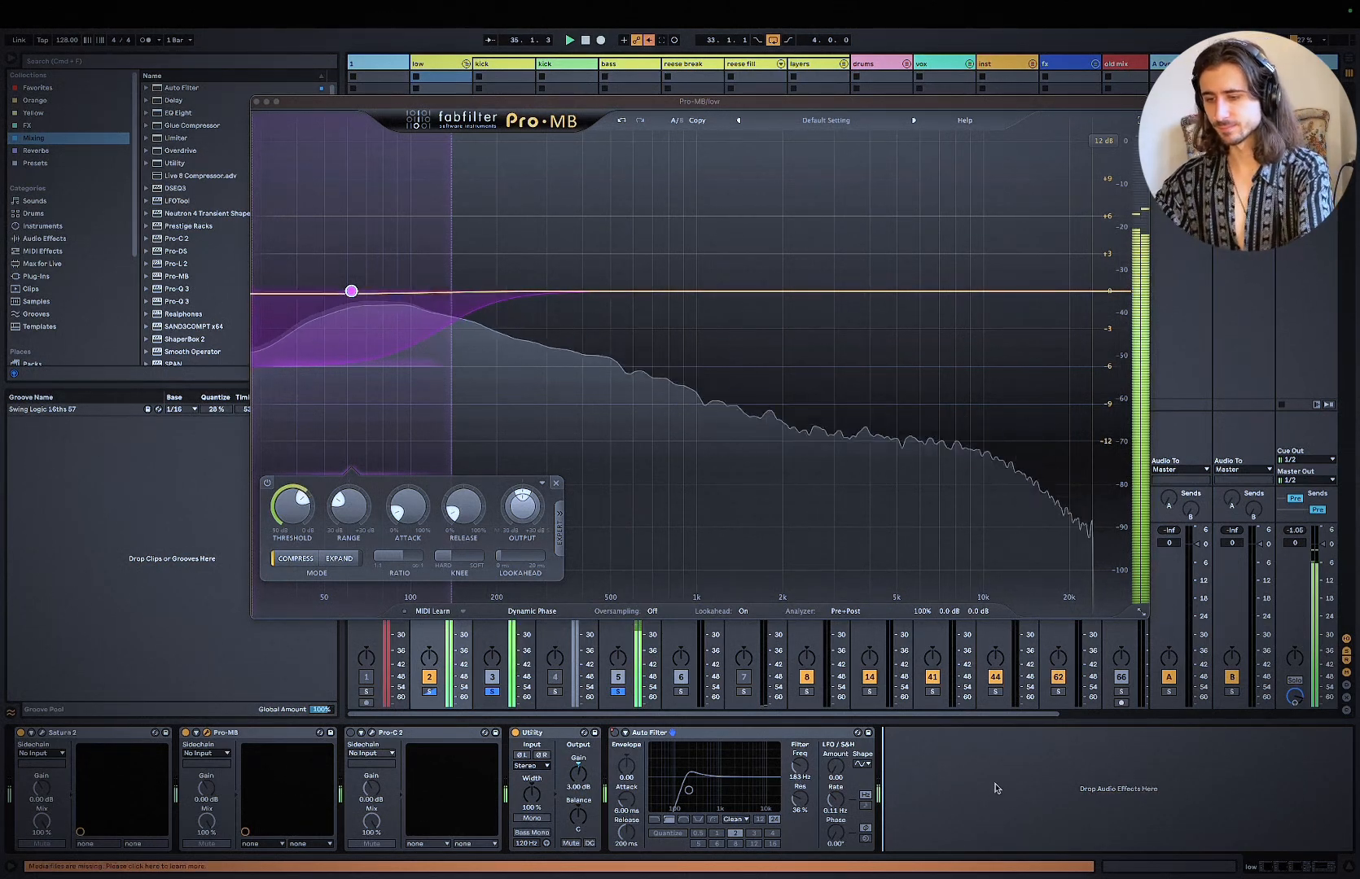
left_click(256, 102)
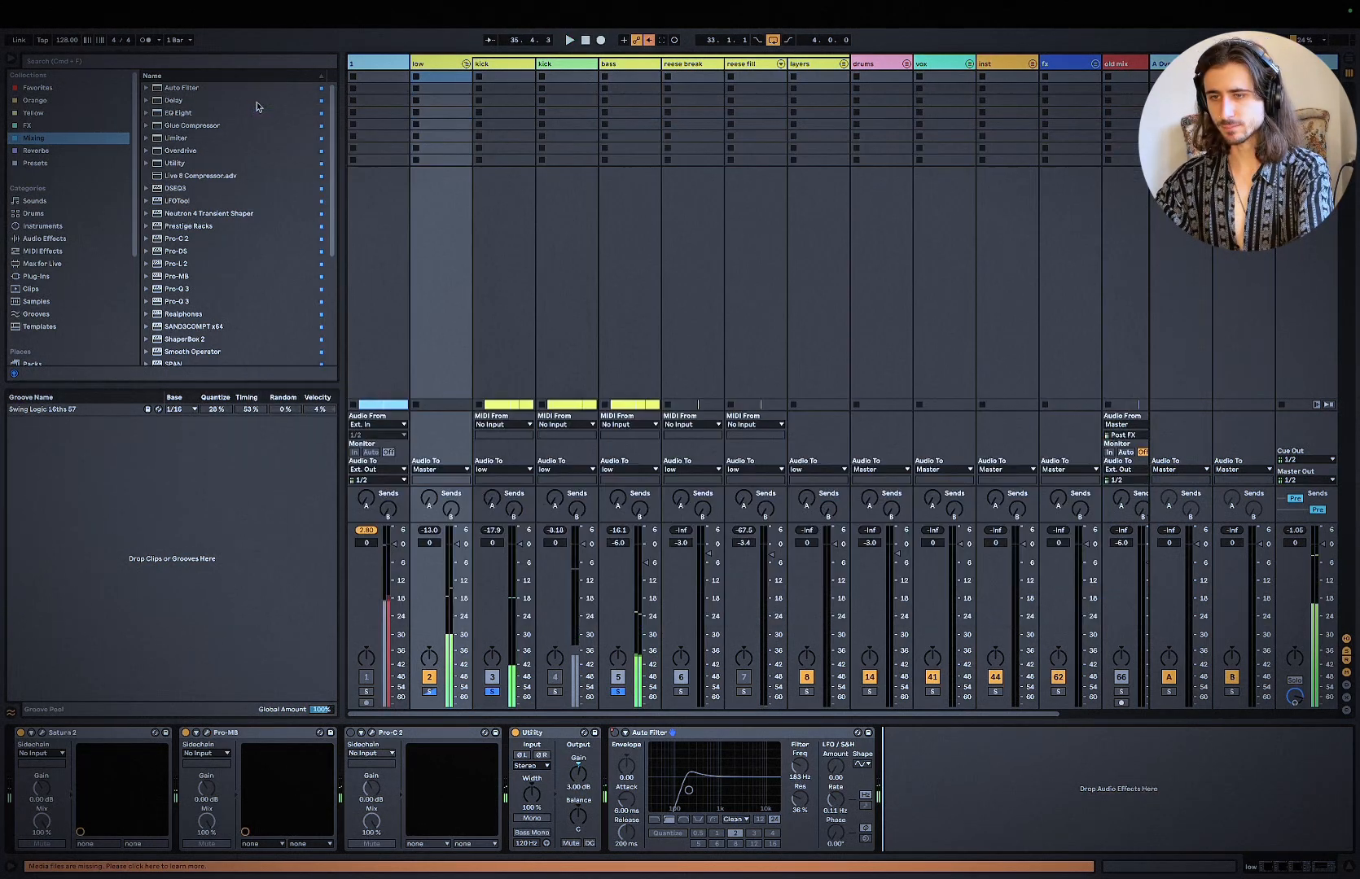
Step: Open Pro-C 2 on the low group and check its side-chain filter and attack against the playing loop
left_click(372, 734)
mouse_move(585, 697)
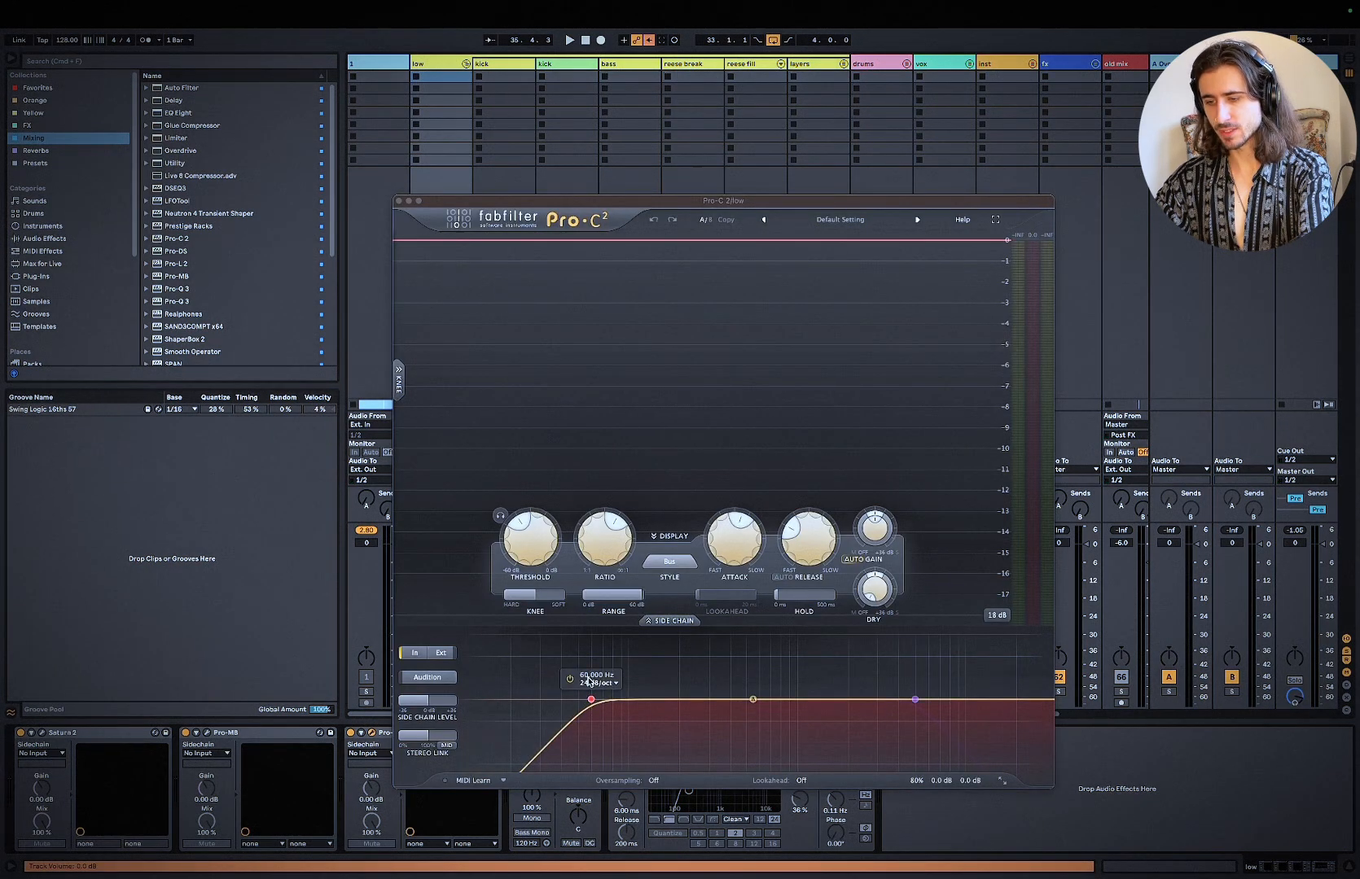
key("space")
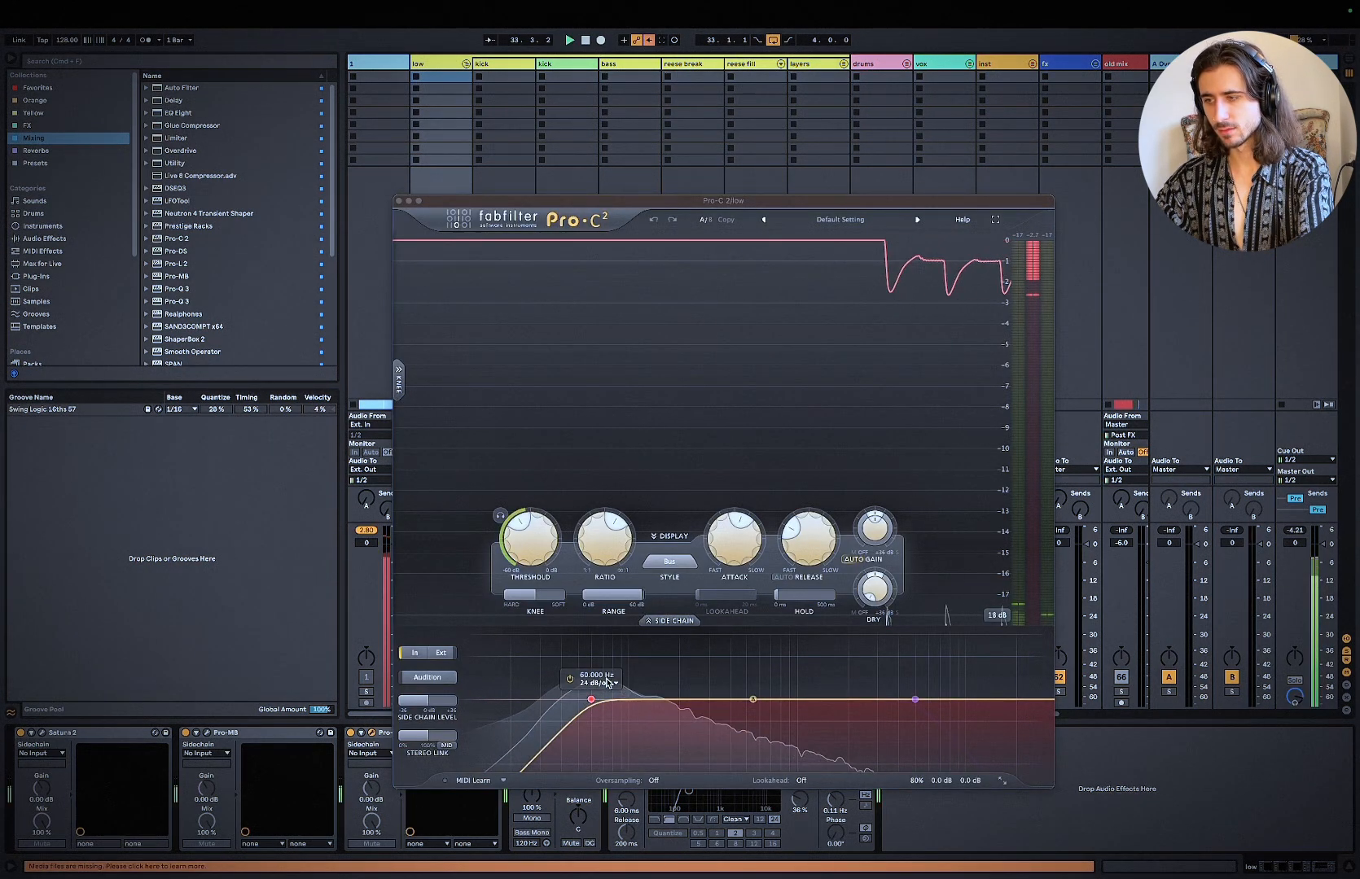
left_click(744, 558)
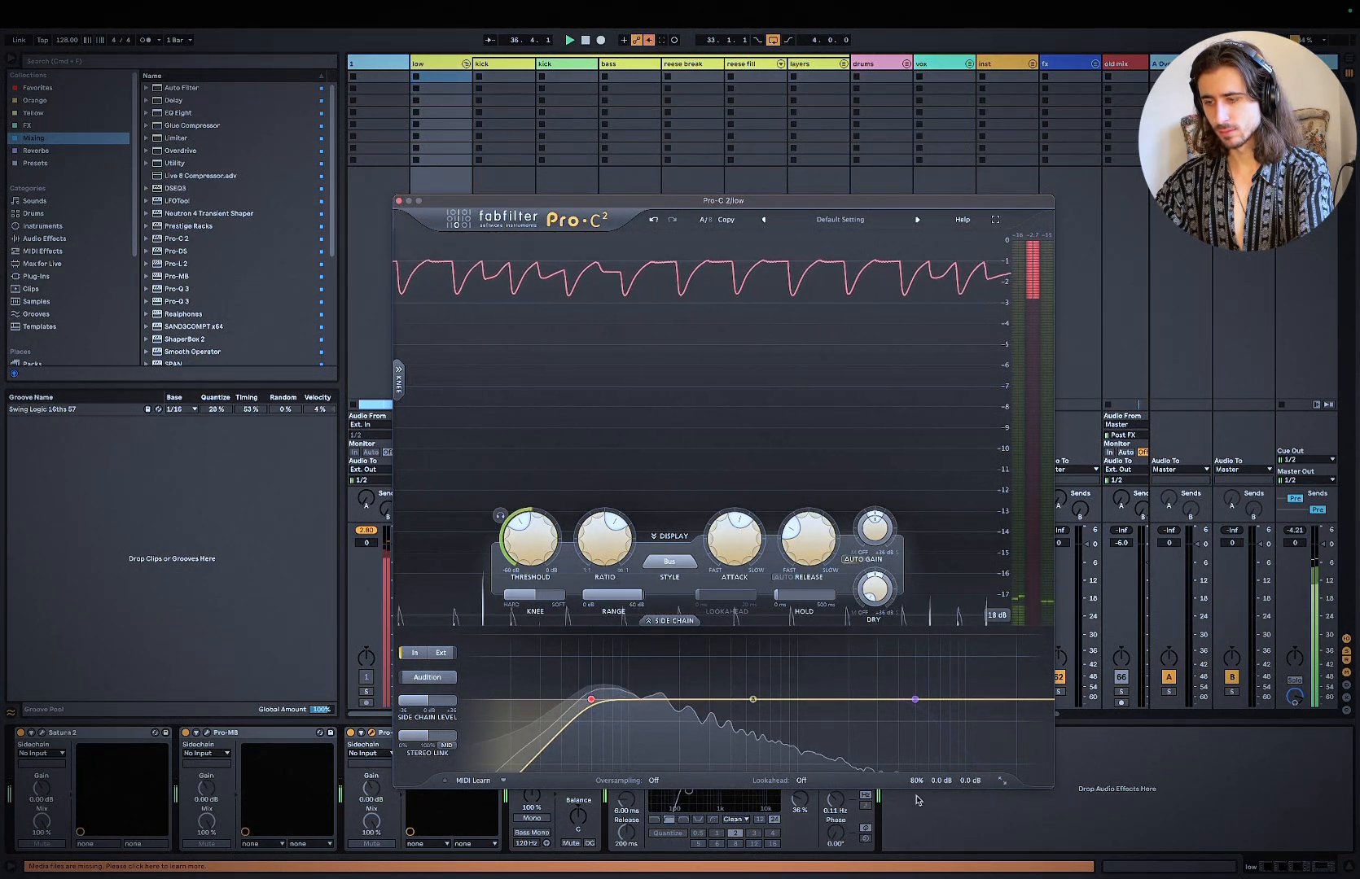
Step: Set the mix of the low group's Pro-C 2 to 65% while the loop plays
mouse_move(954, 765)
left_click_drag(952, 766, 949, 766)
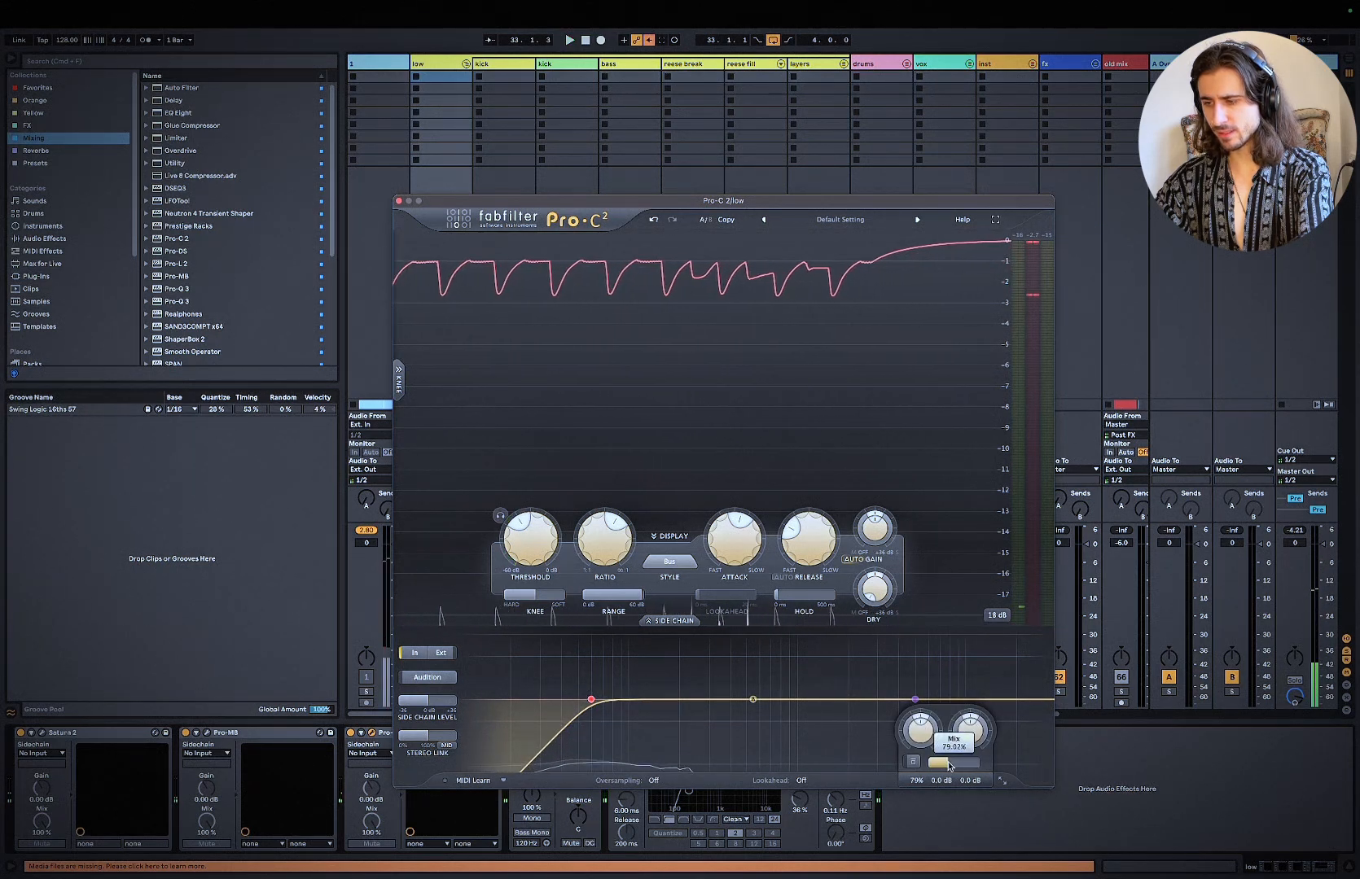
key("space")
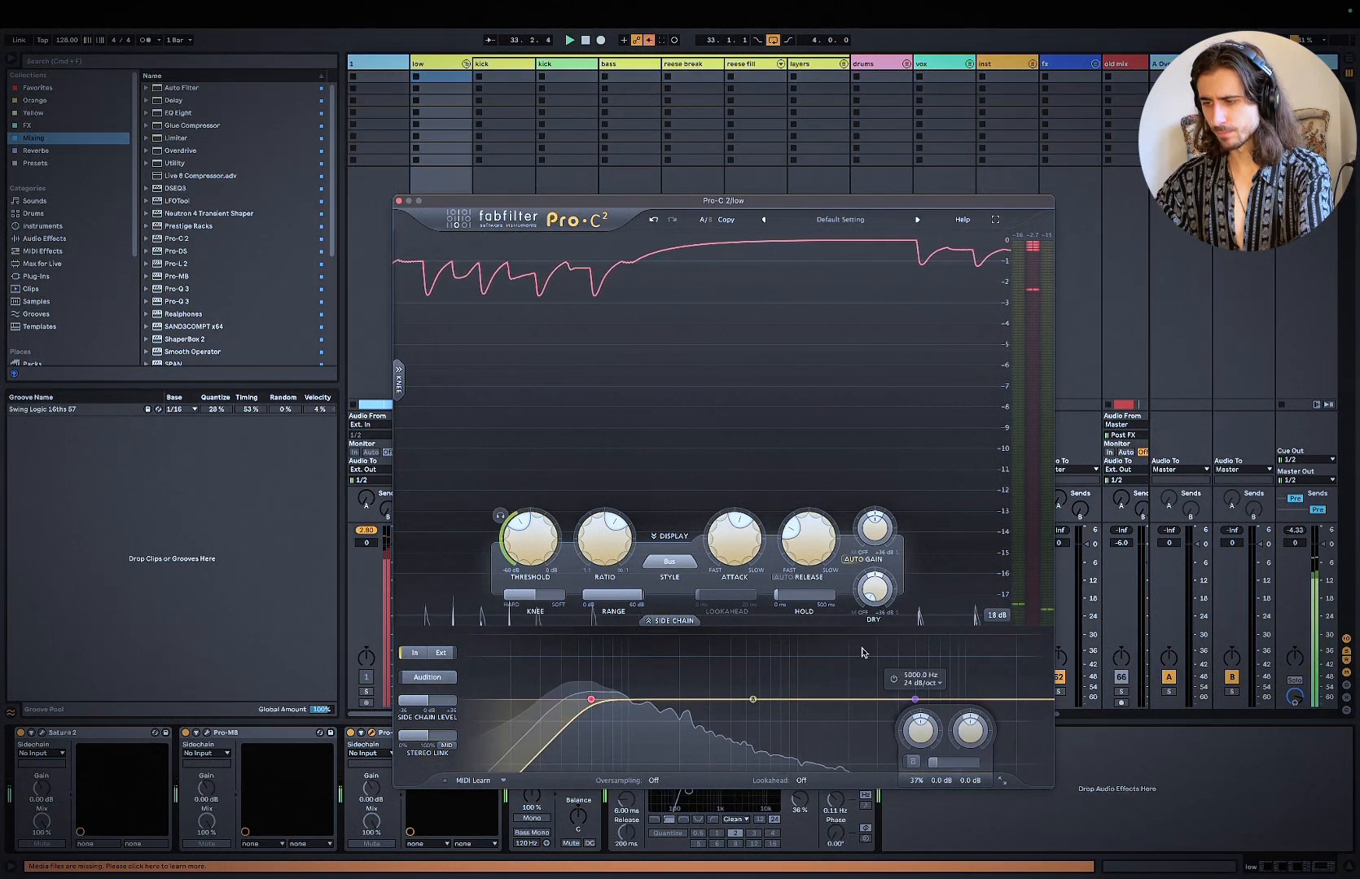
mouse_move(937, 762)
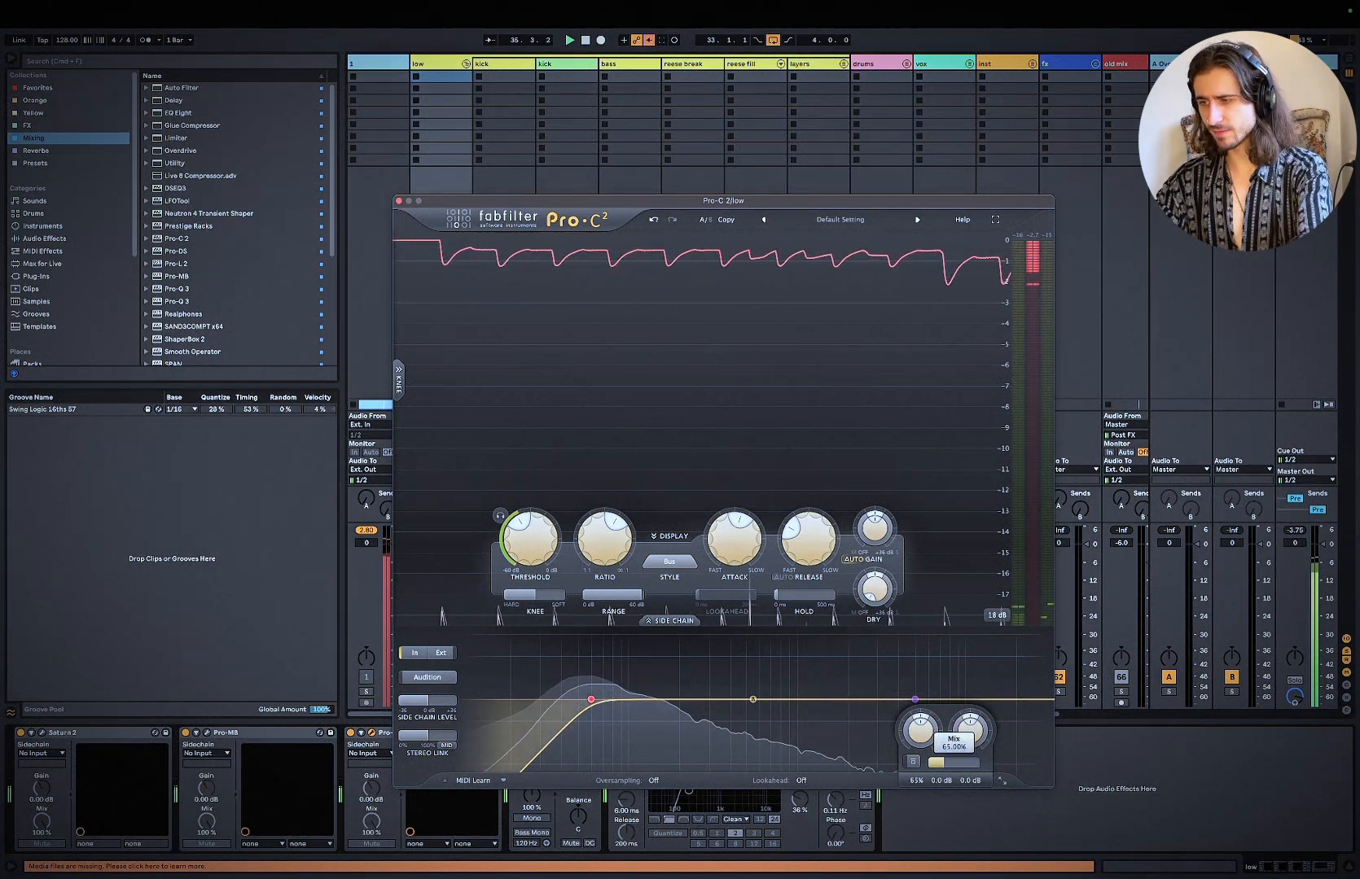
left_click(1198, 799)
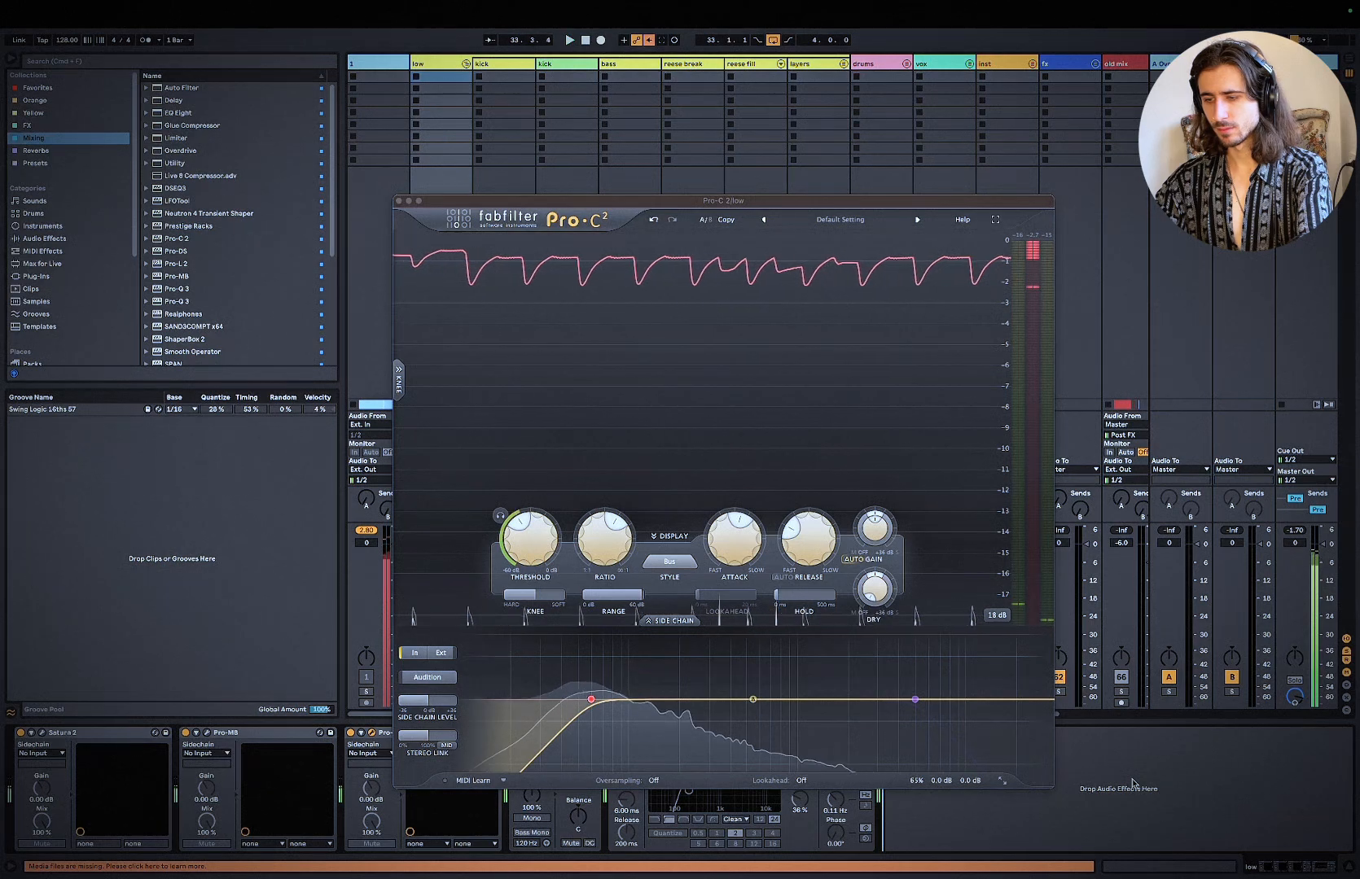
Step: Enable Auto Filter on the master for auditioning the loop, and close the low group's Pro-C 2 window
key("space")
left_click(1306, 63)
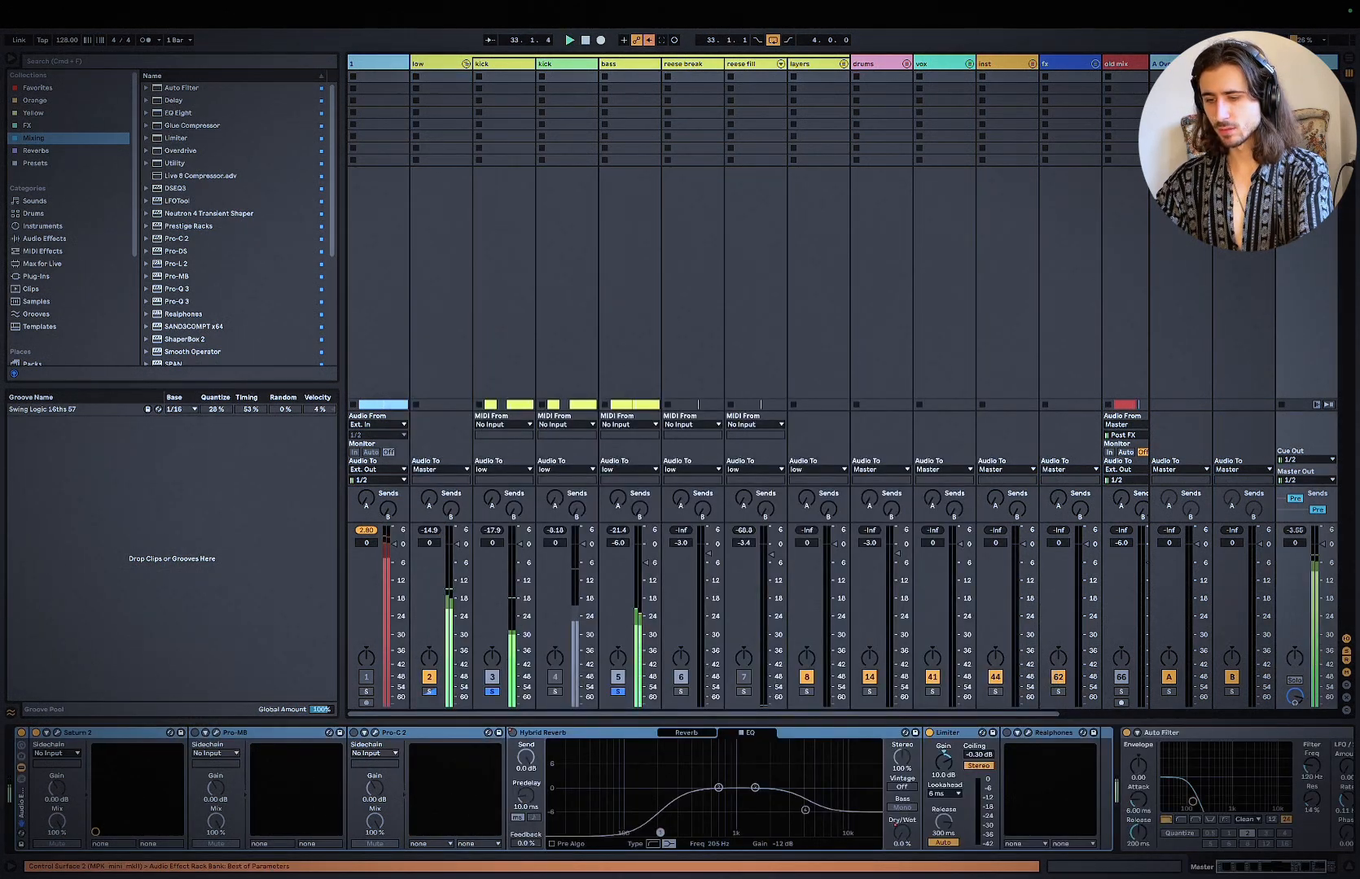
left_click(439, 64)
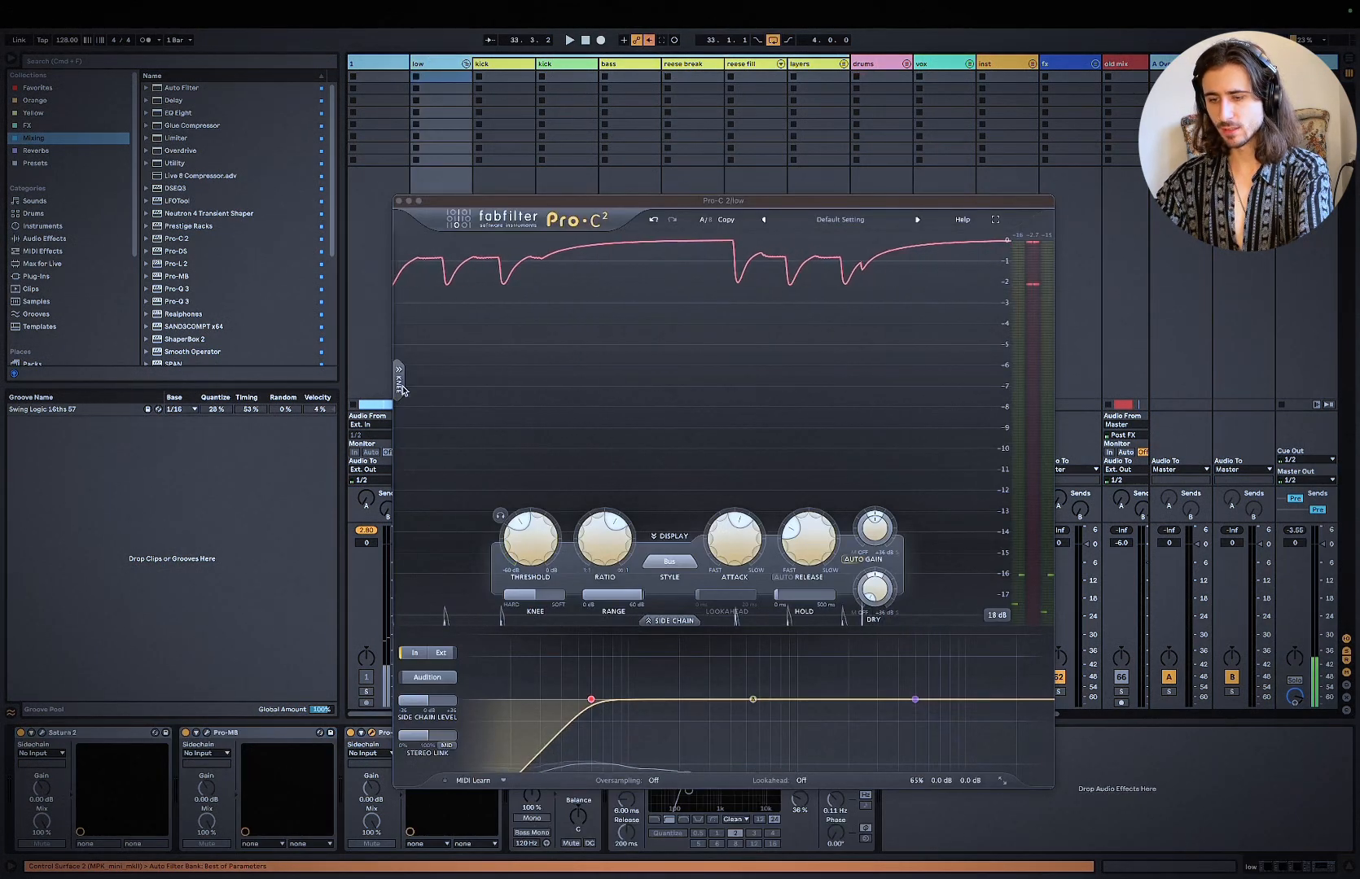
left_click(399, 201)
Step: Bypass Pro-MB and Pro-C 2 on the low group together, replay the loop and re-enable both for comparison
left_click(268, 737)
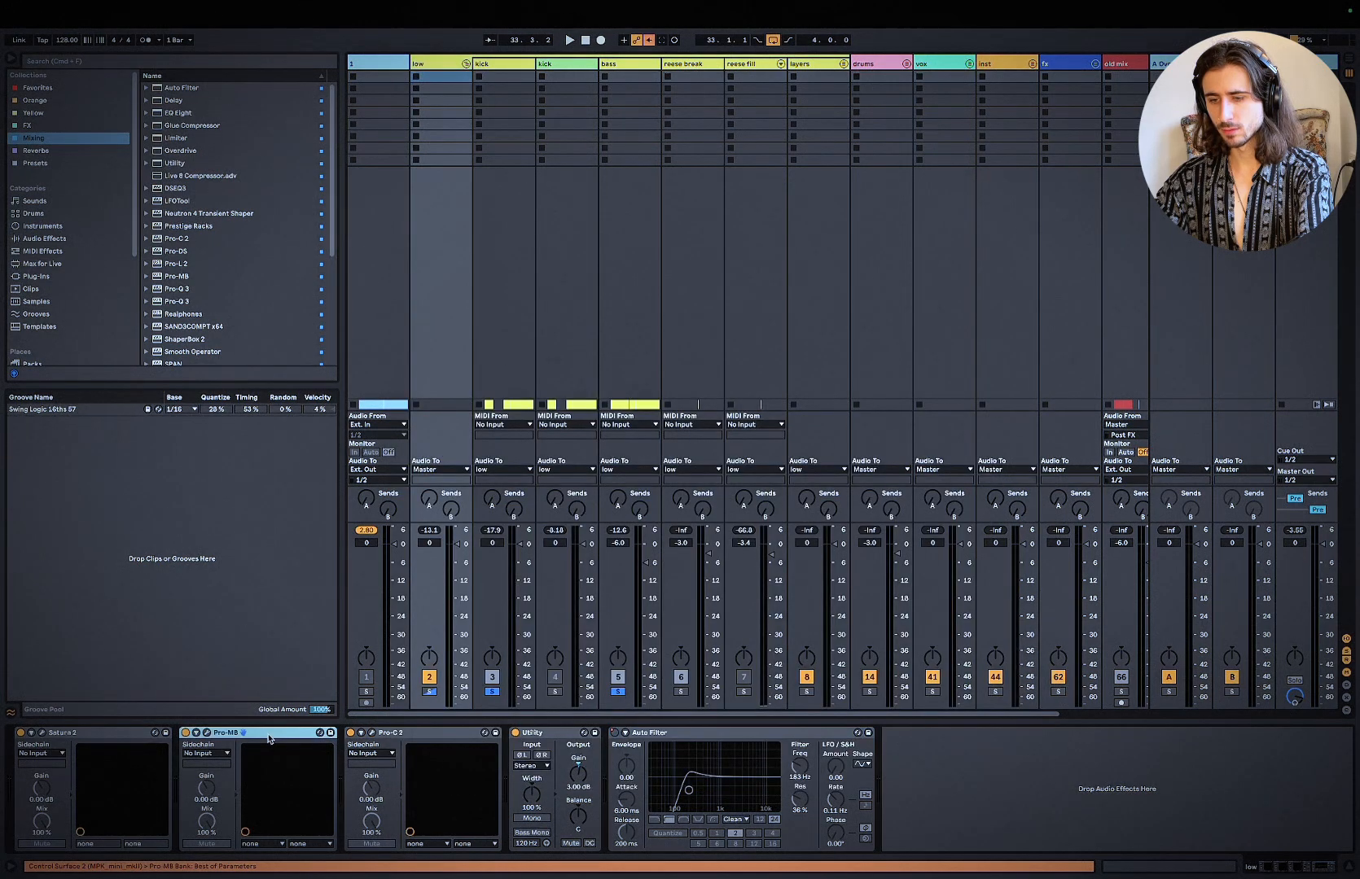
left_click(424, 737, "shift")
left_click(351, 734)
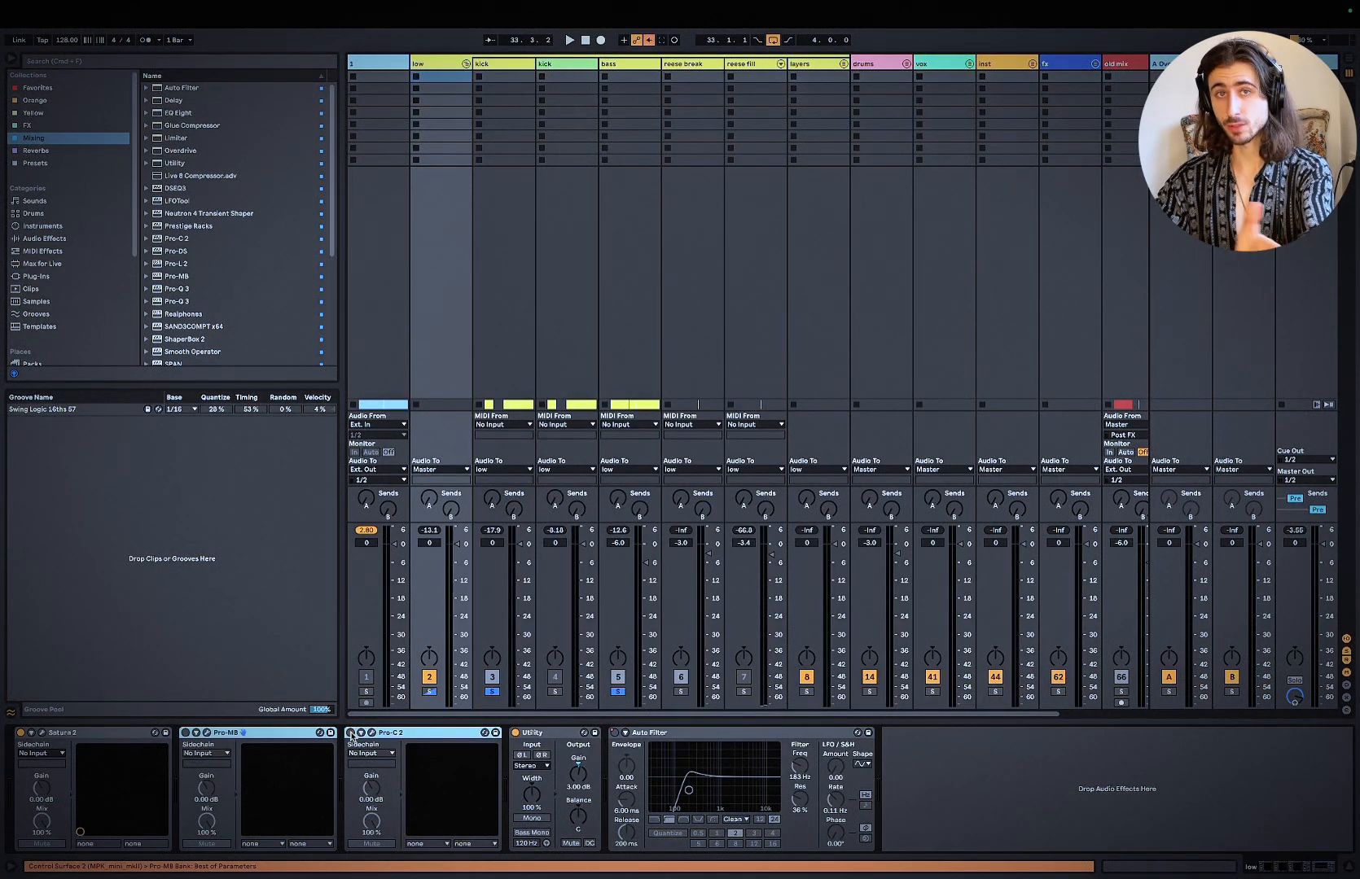
key("space")
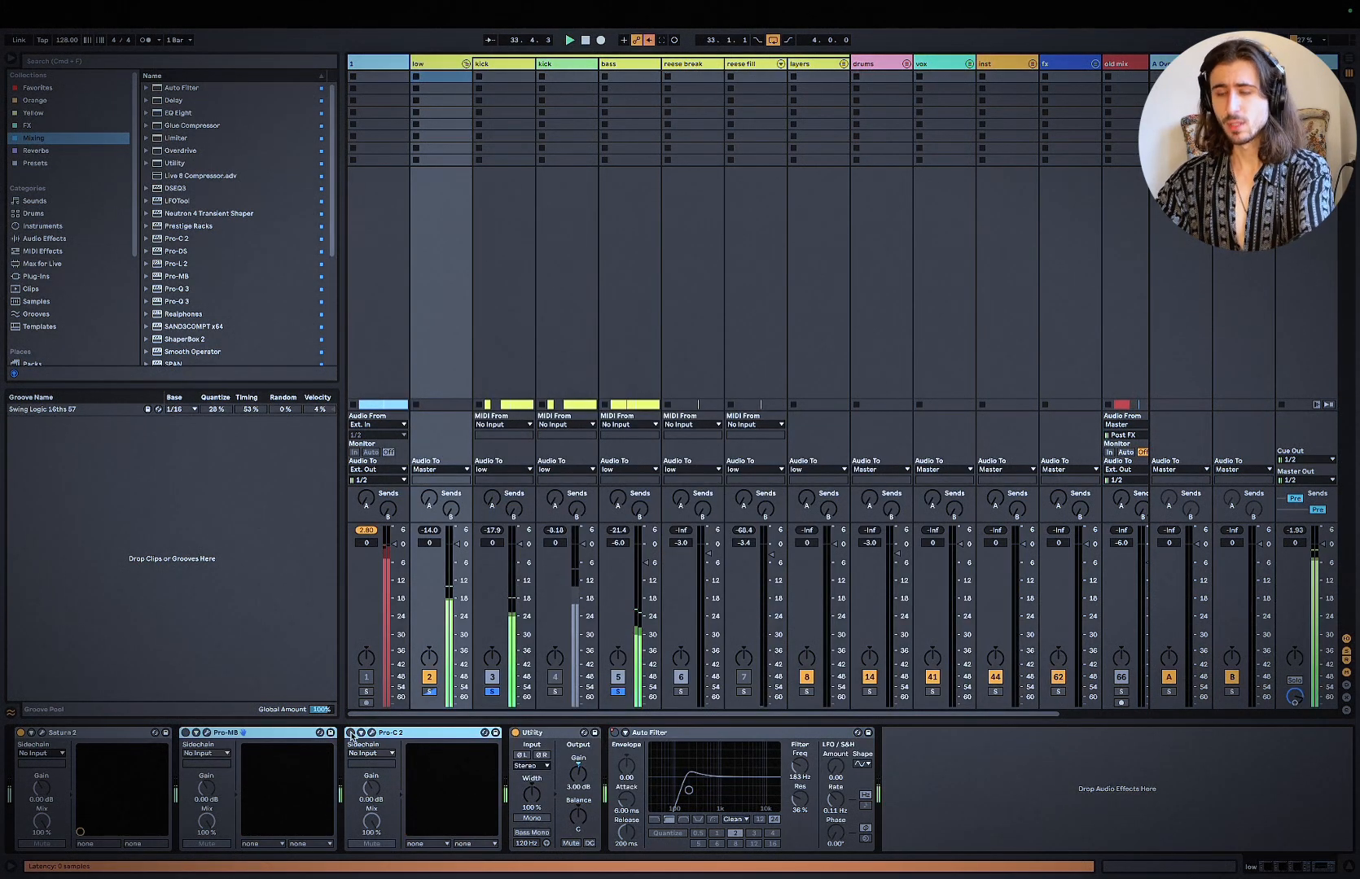
left_click(351, 733)
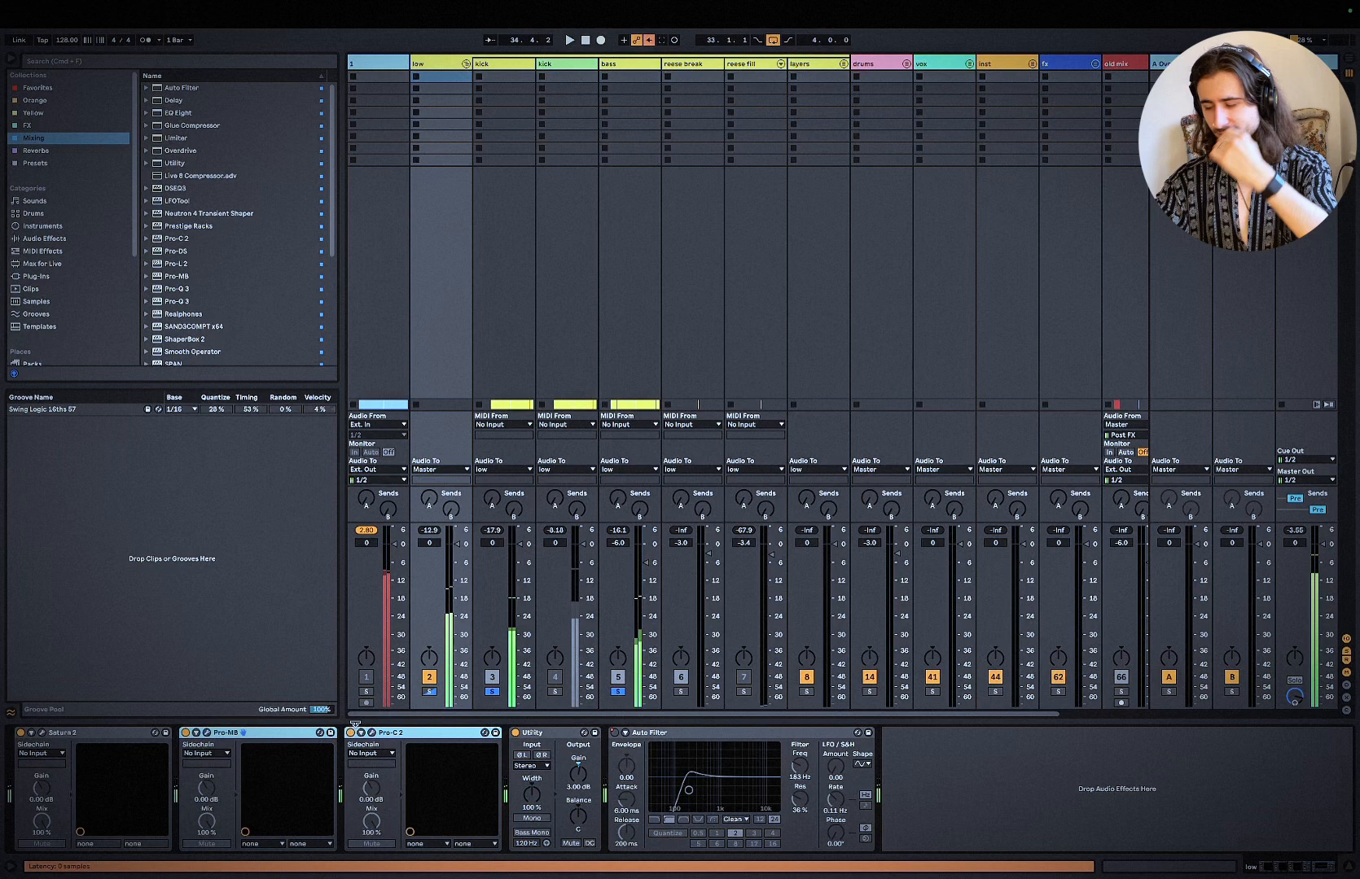
Step: Lower the frequency of the master's Auto Filter to 60 Hz and replay the loop through it
left_click(1306, 64)
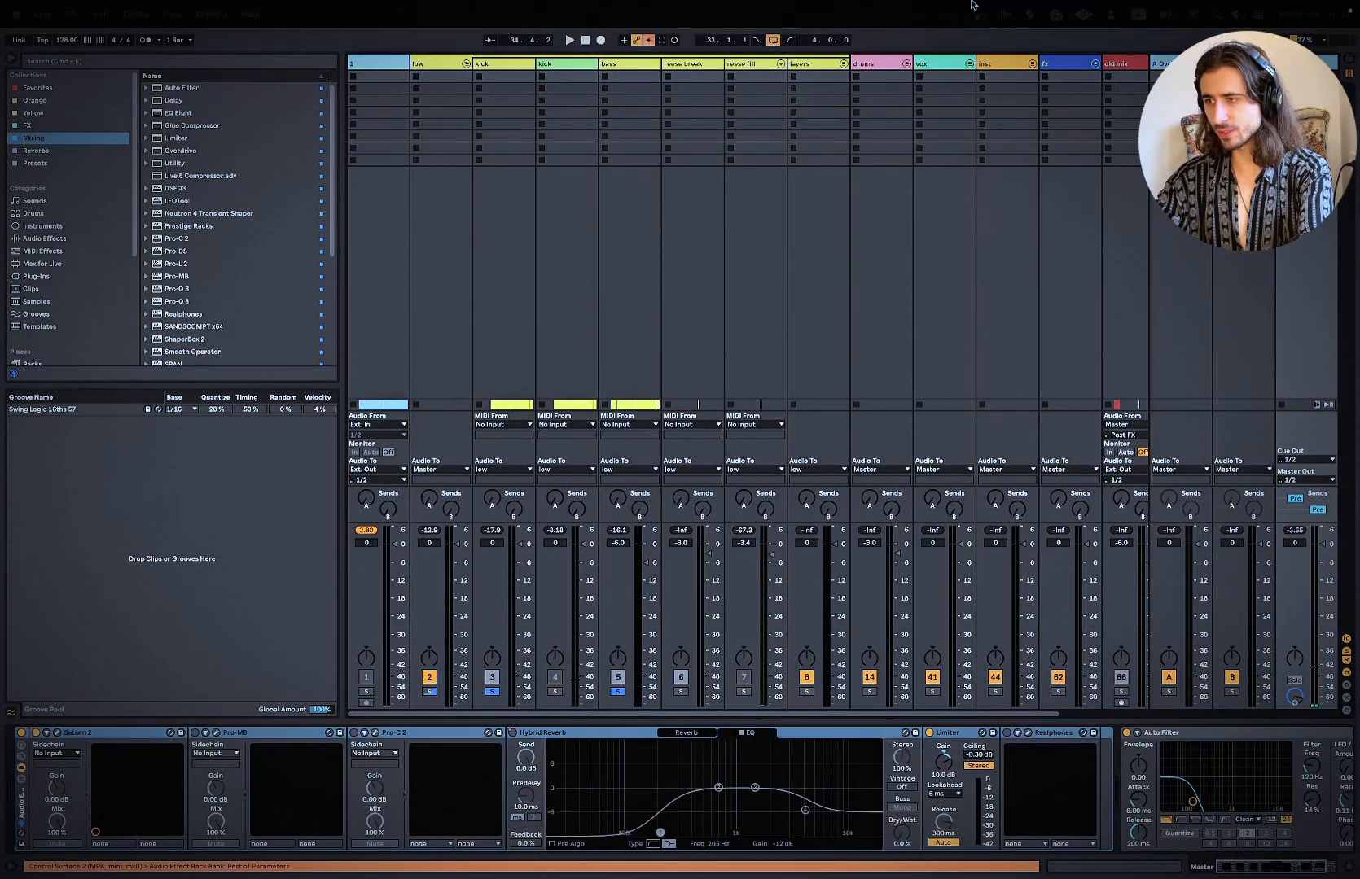
key("space")
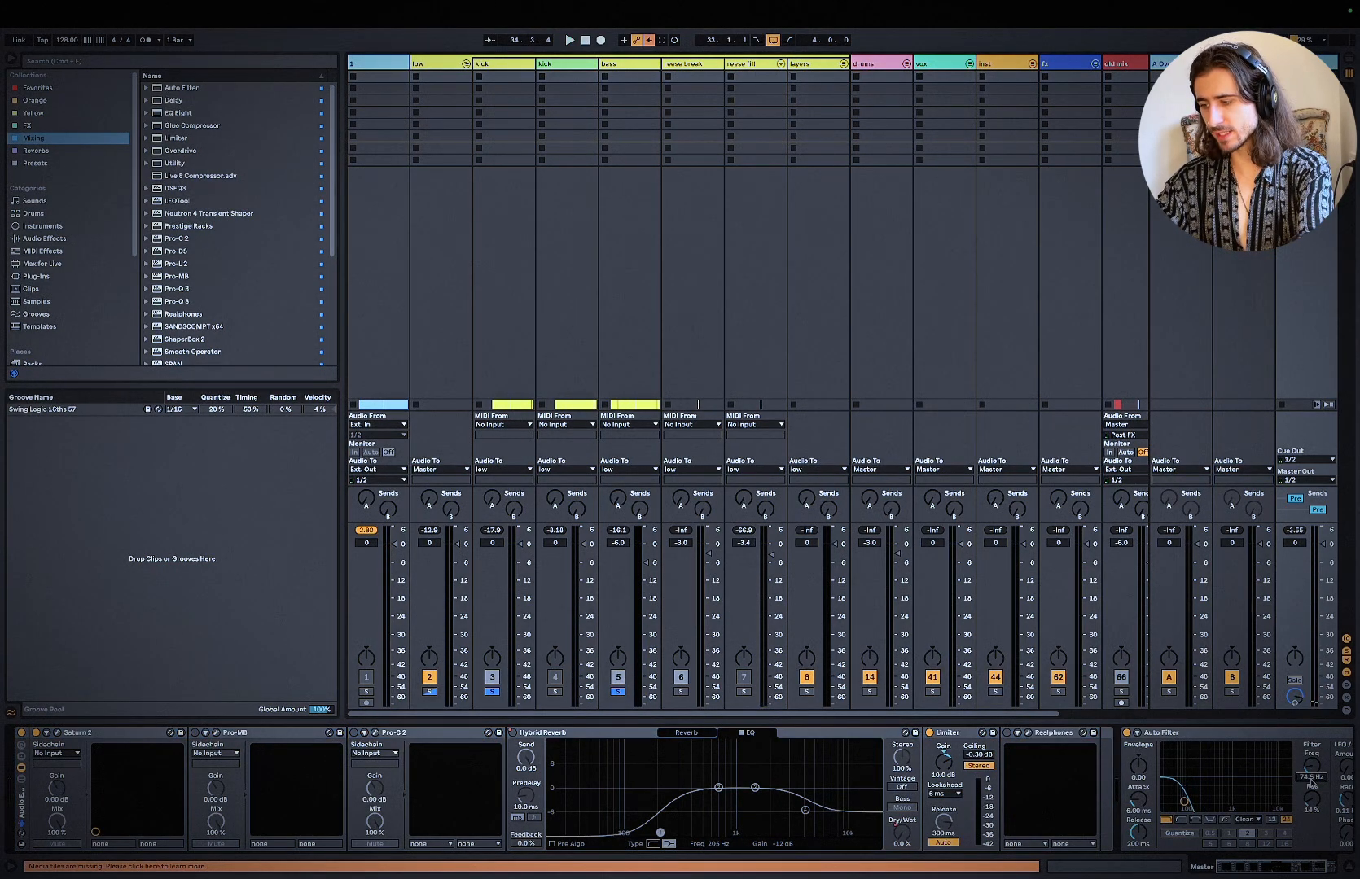
key("space")
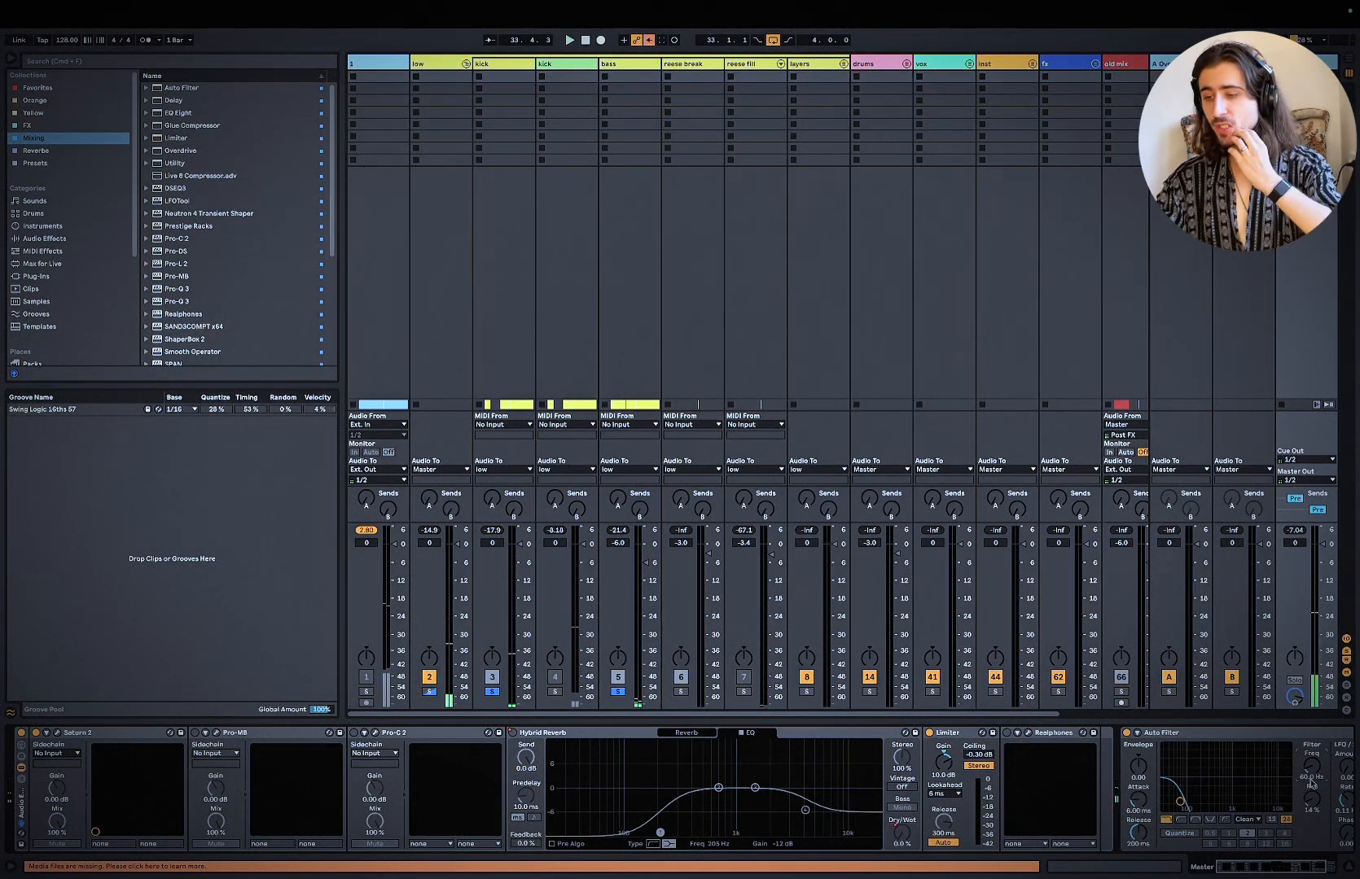
Step: Switch to the arrangement and examine the section before the bridge marker containing the old mix and new mix clips
key("Tab")
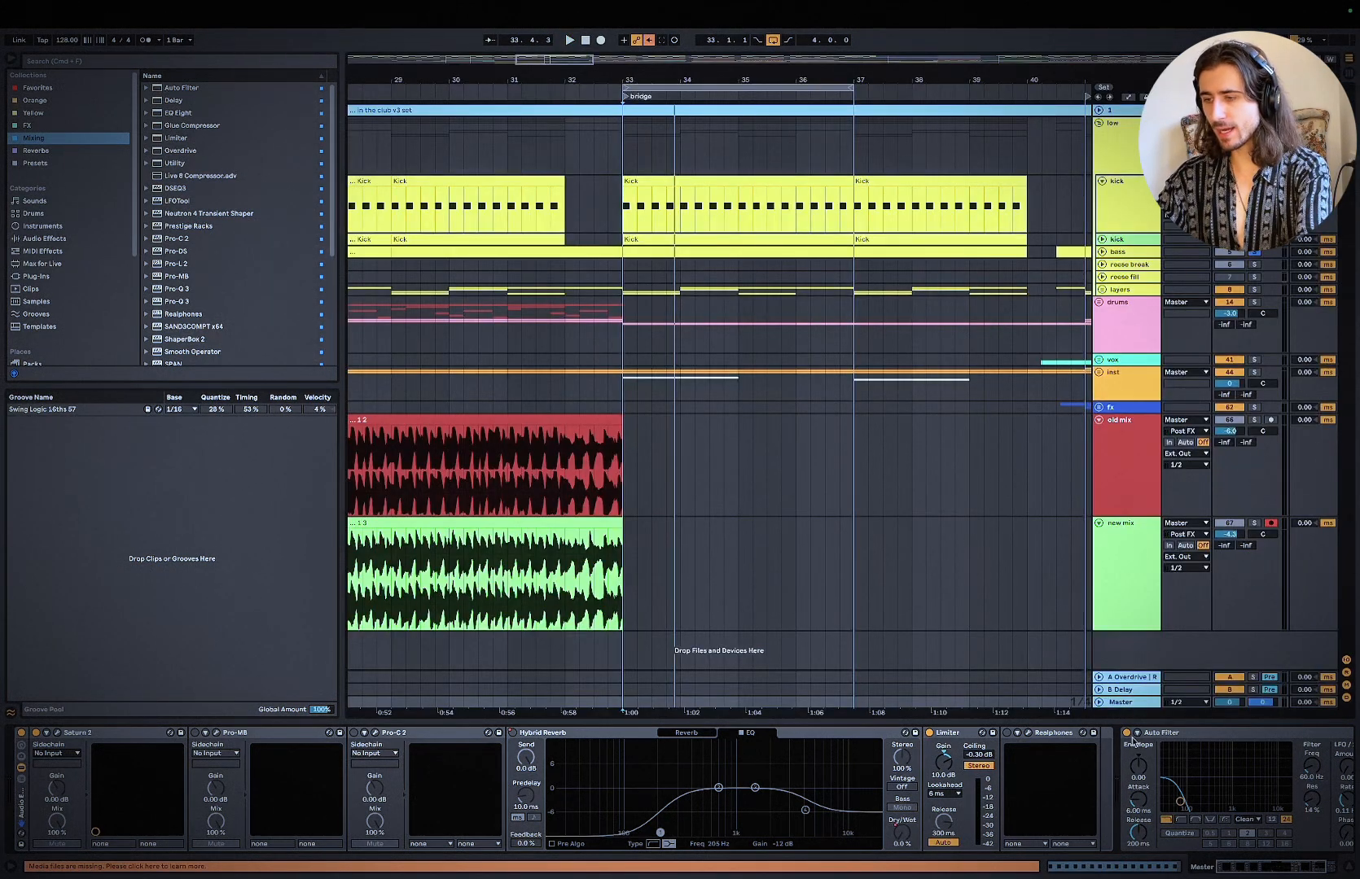
scroll(834, 539, "down", 5)
scroll(834, 538, "left", 8)
scroll(834, 538, "down", 5)
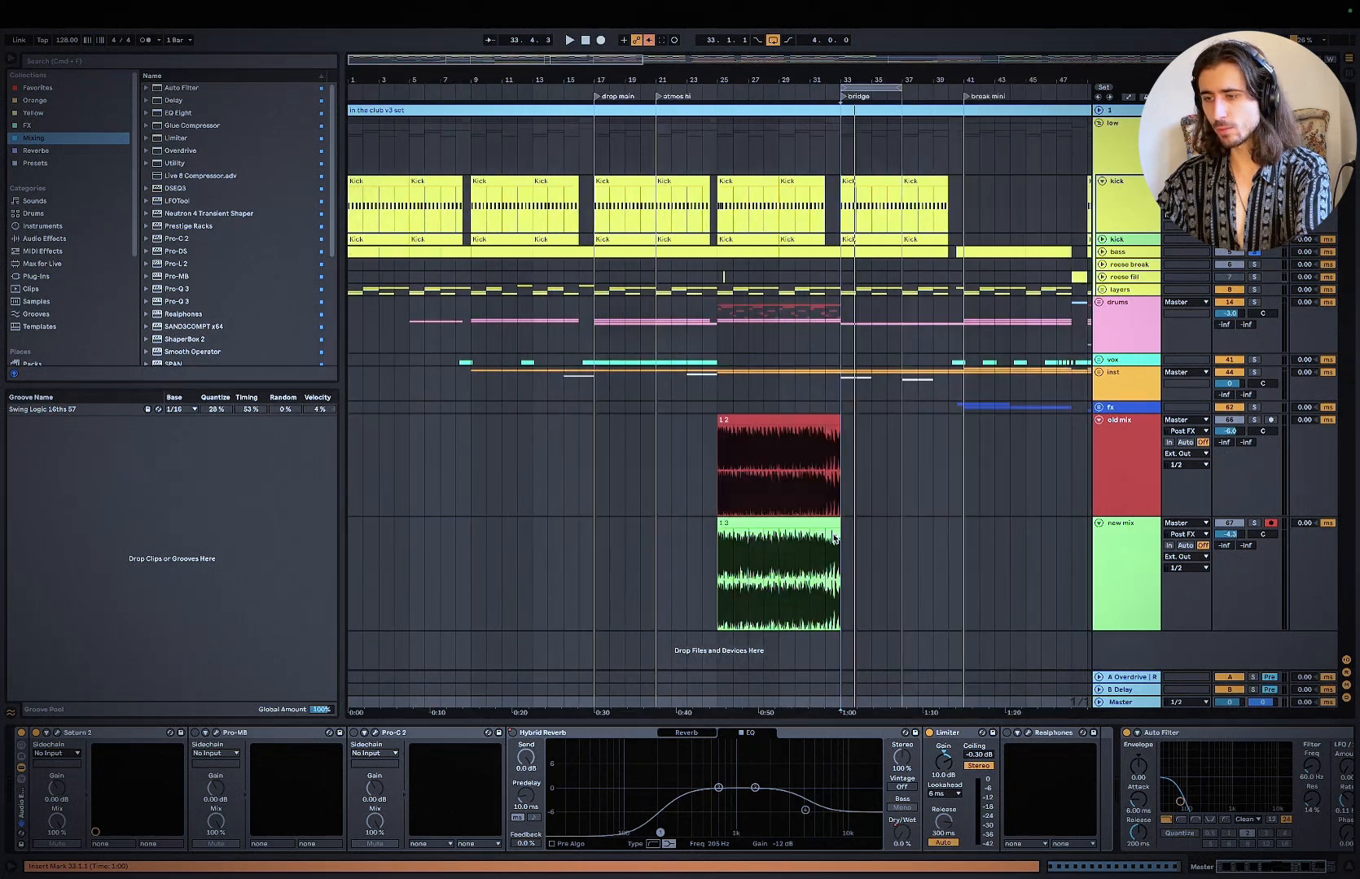
scroll(833, 538, "right", 2)
scroll(796, 418, "up", 3)
scroll(796, 416, "left", 4)
scroll(716, 399, "right", 1)
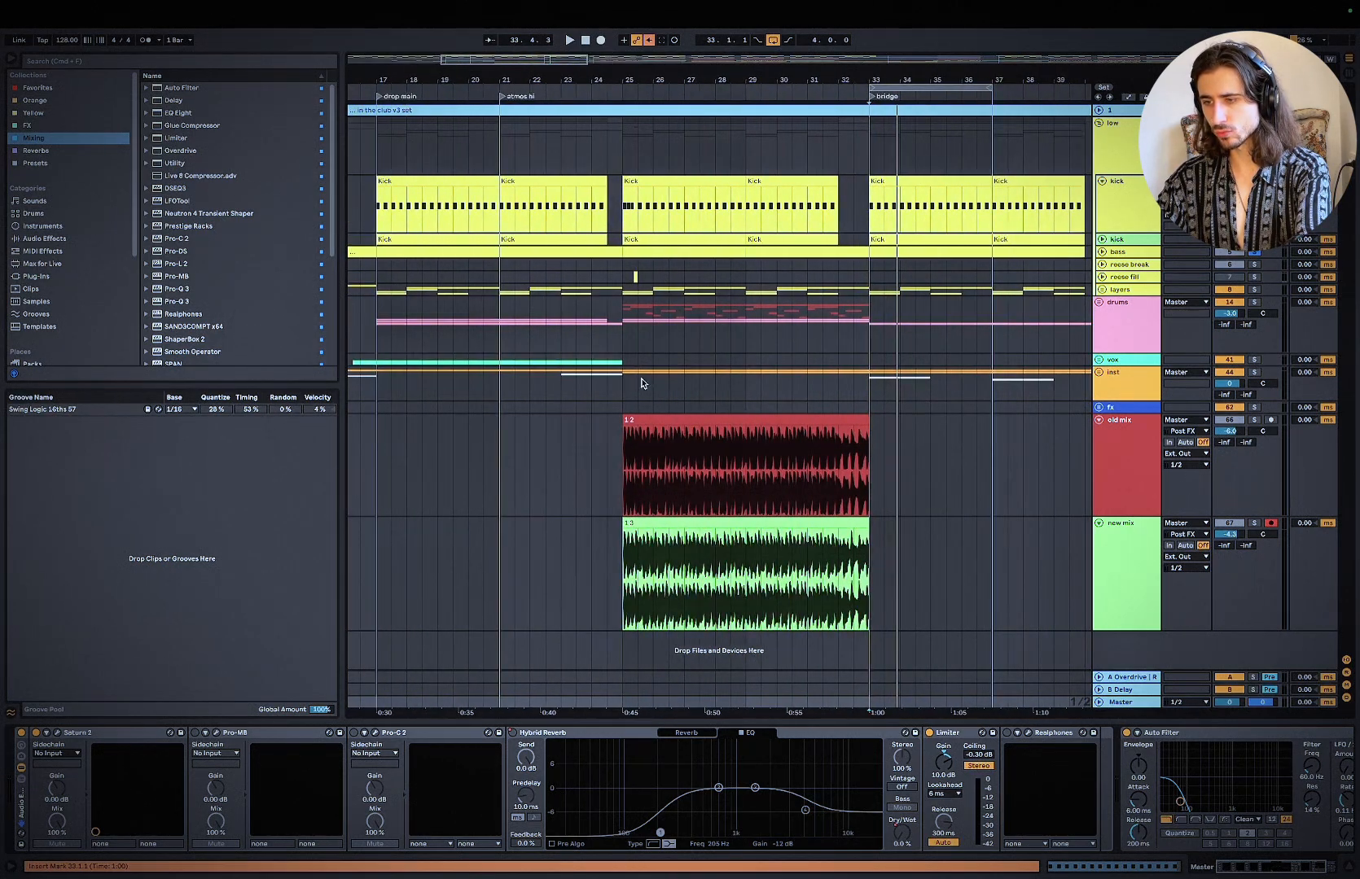
Step: Select bars 25 to 33 on the inst group, solo it, and turn off the master's Auto Filter during playback
left_click_drag(621, 374, 867, 377)
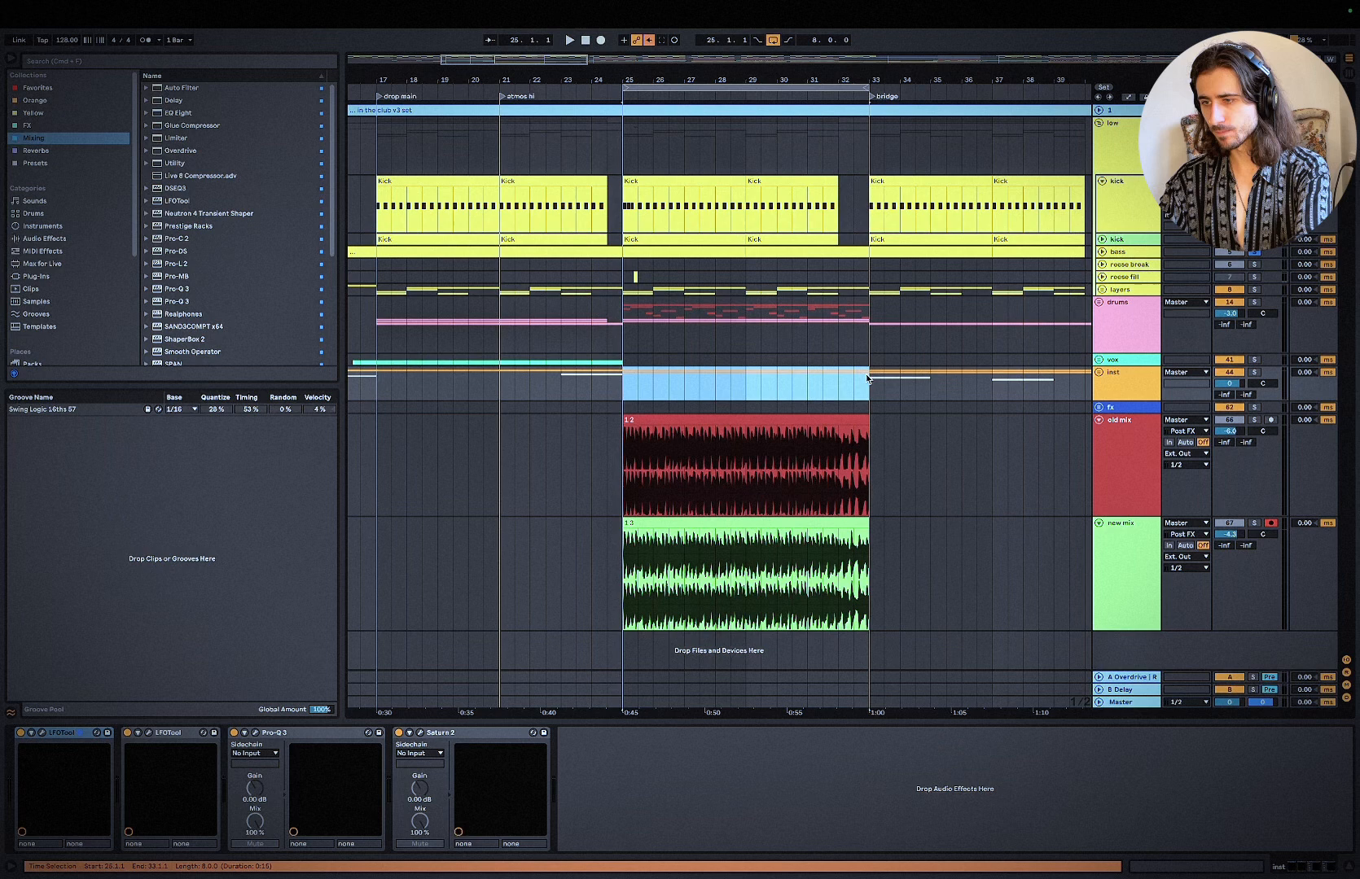
left_click(1255, 375)
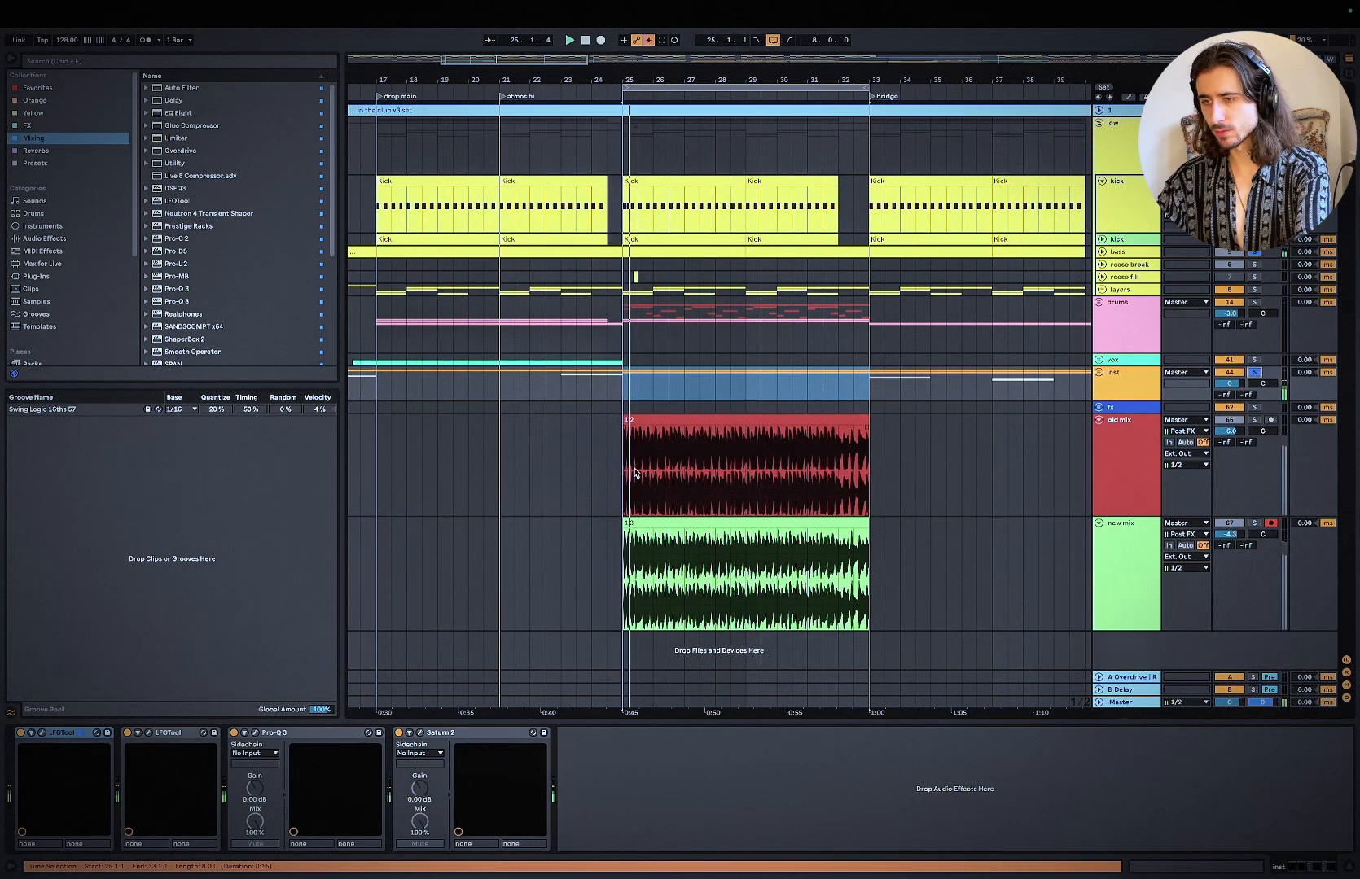
left_click(1122, 703)
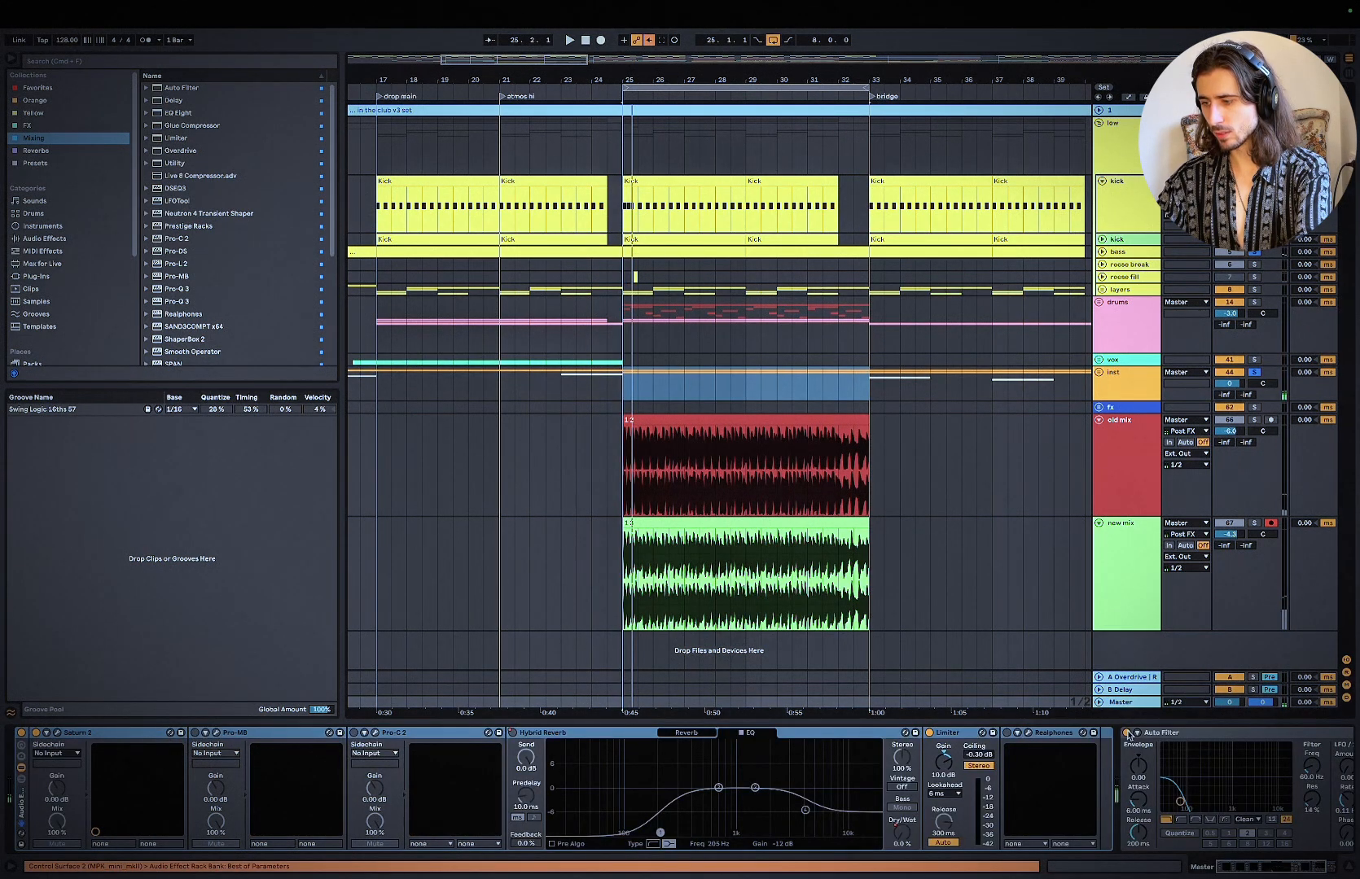
left_click(1127, 733)
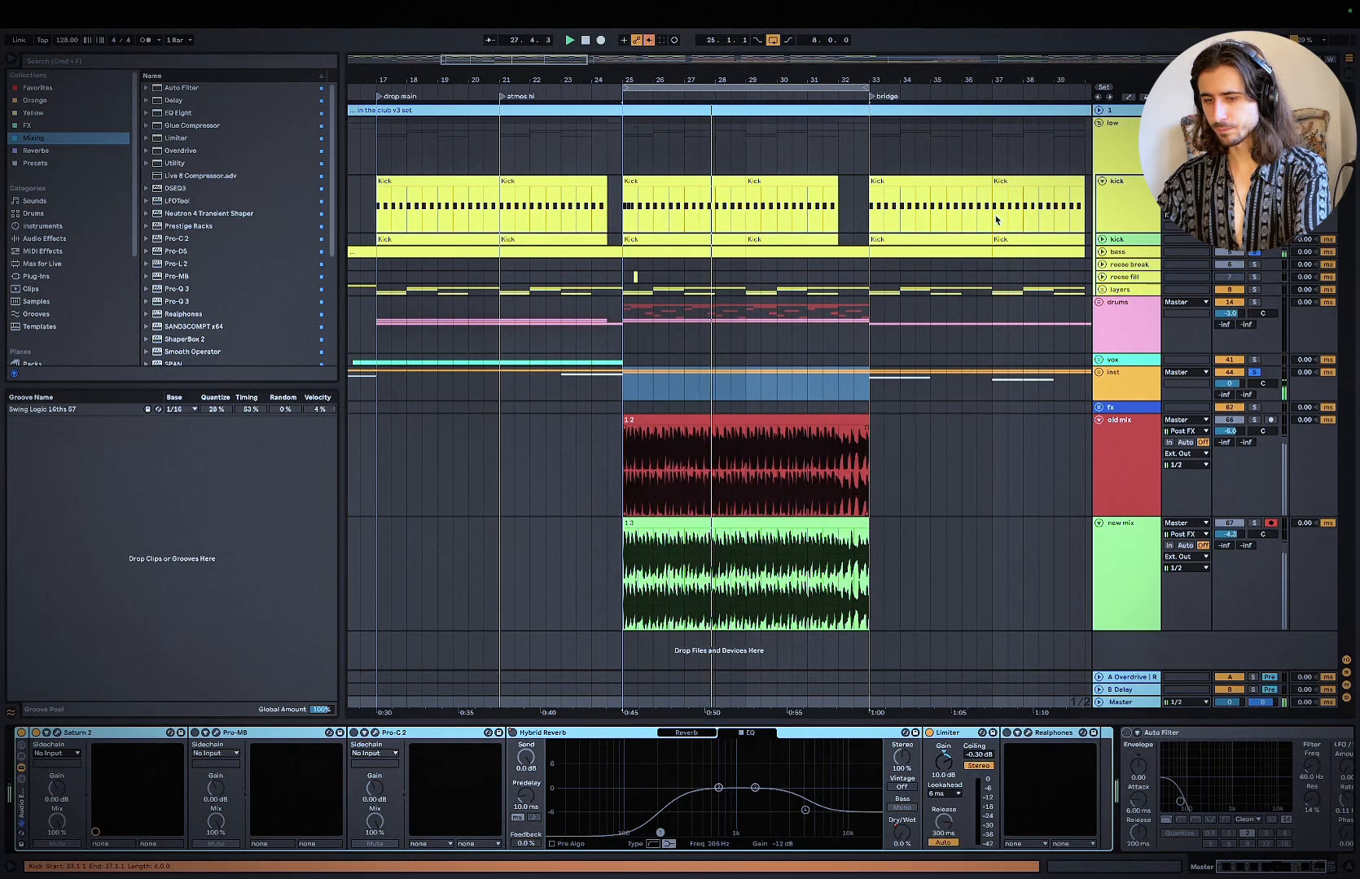
key("space")
Step: Select Pro-C 2 and Pro-MB together on the low group, replay the loop and unsolo the inst group
left_click(1127, 143)
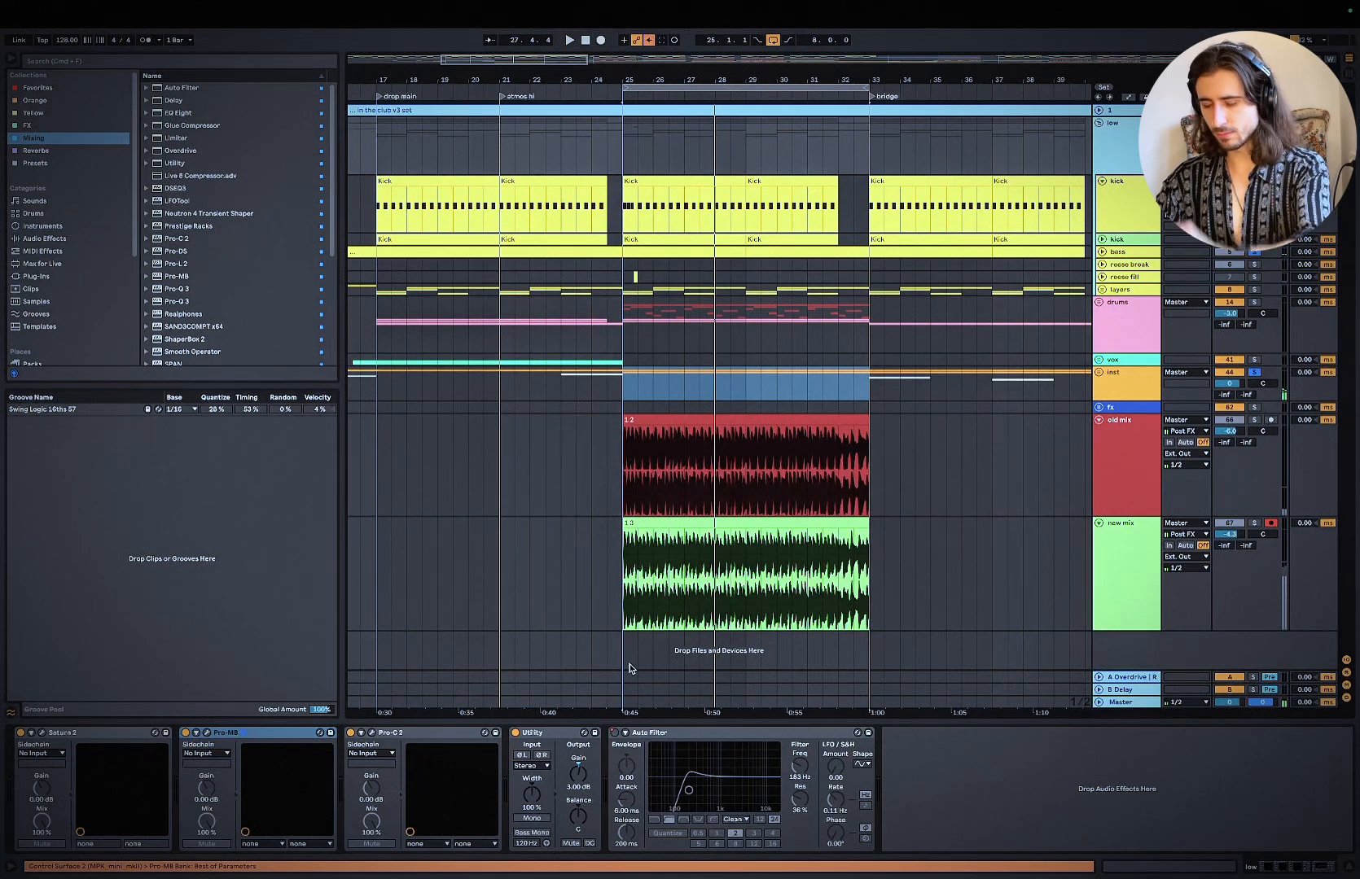
key("XF86AudioRaiseVolume")
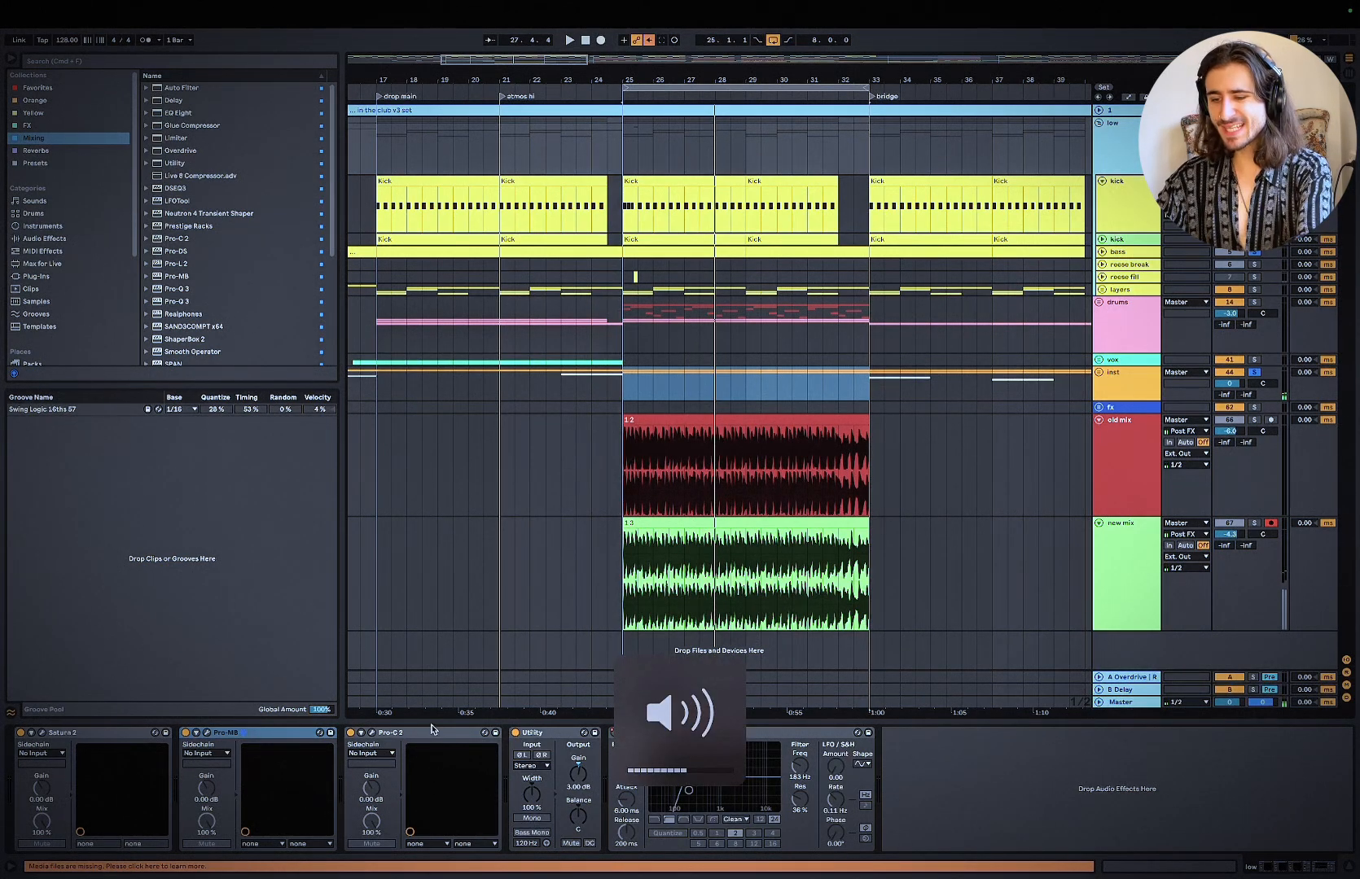
left_click(432, 733)
left_click(255, 734, "shift")
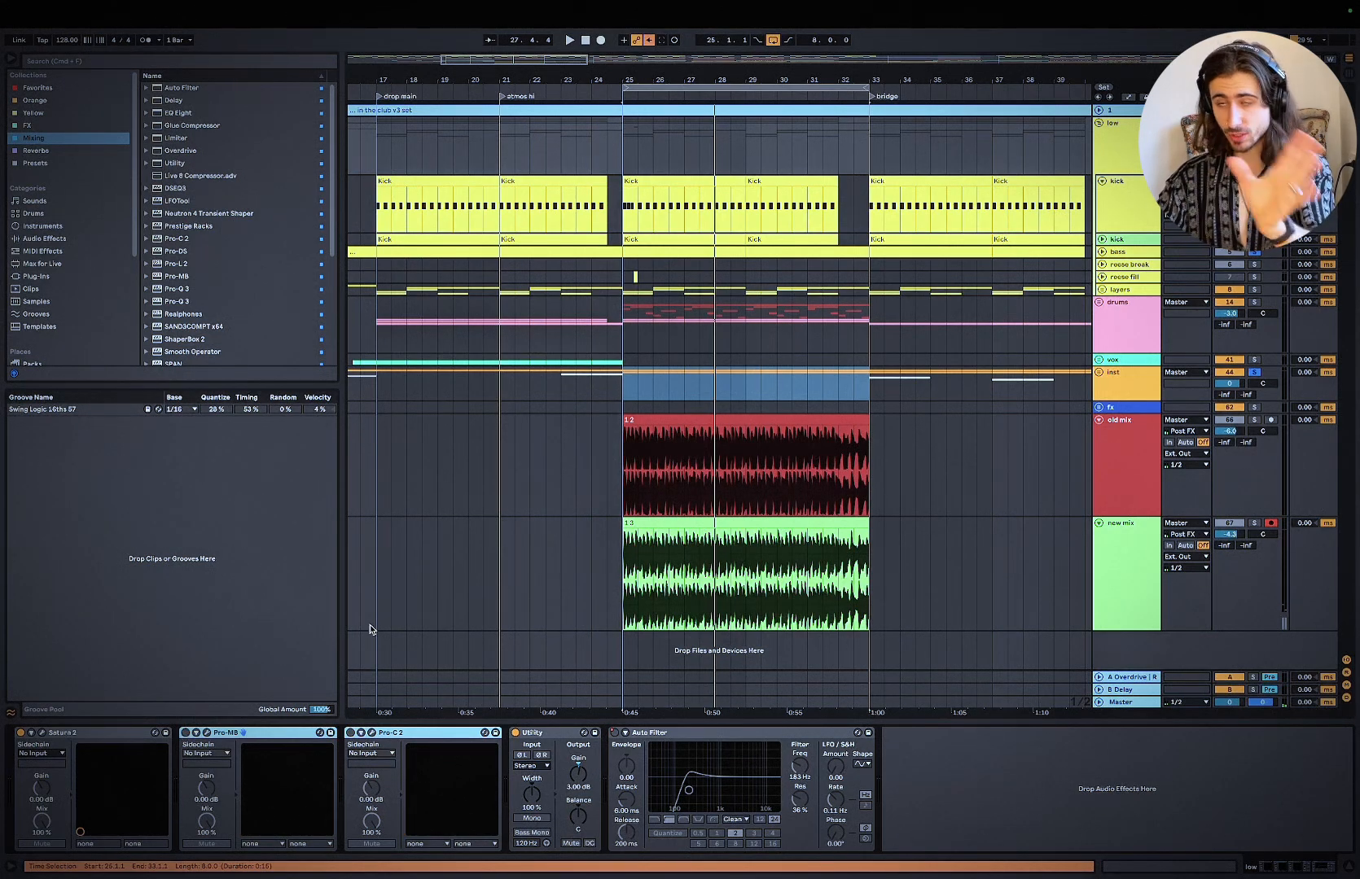
key("space")
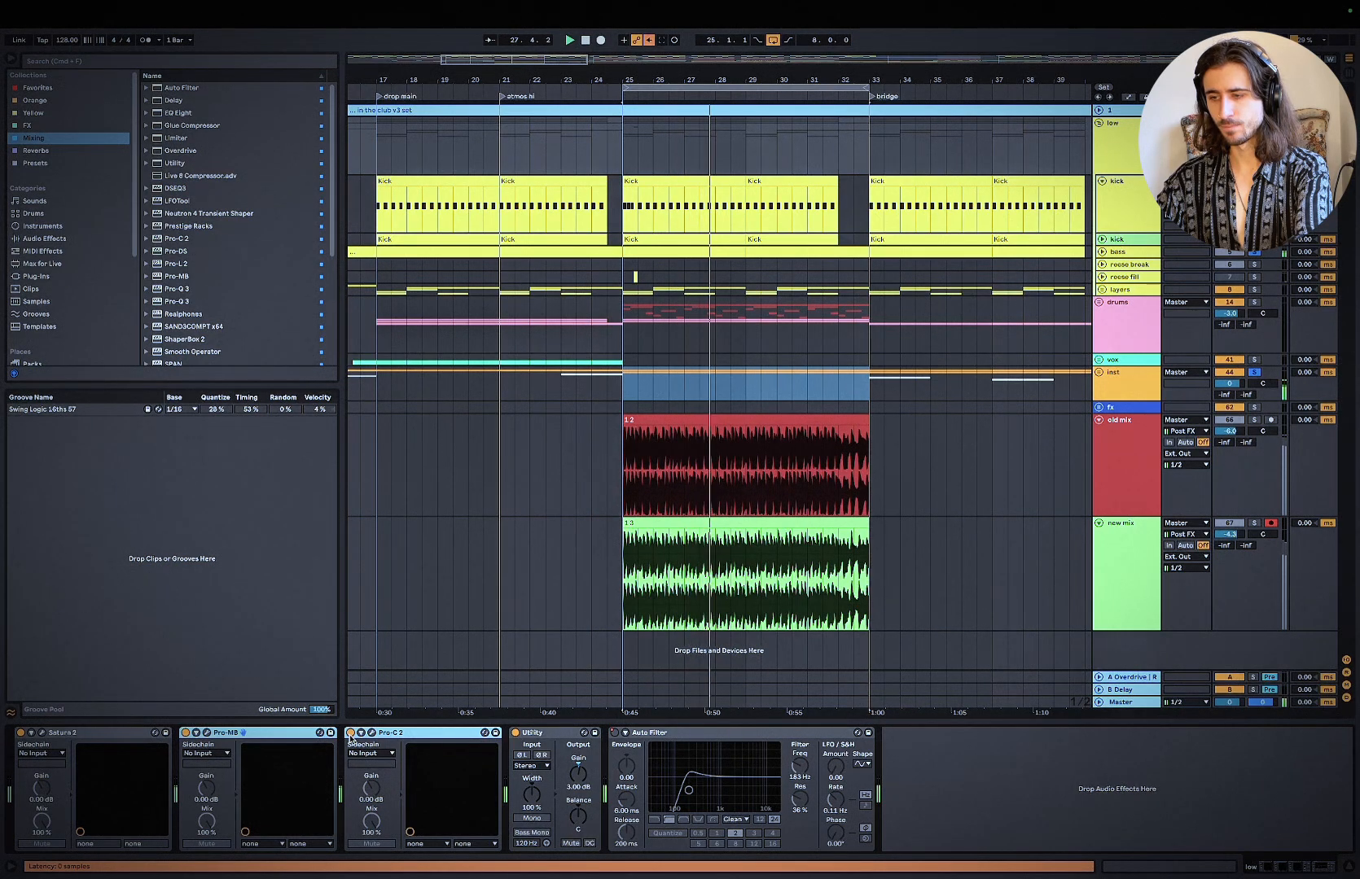
left_click(1252, 374)
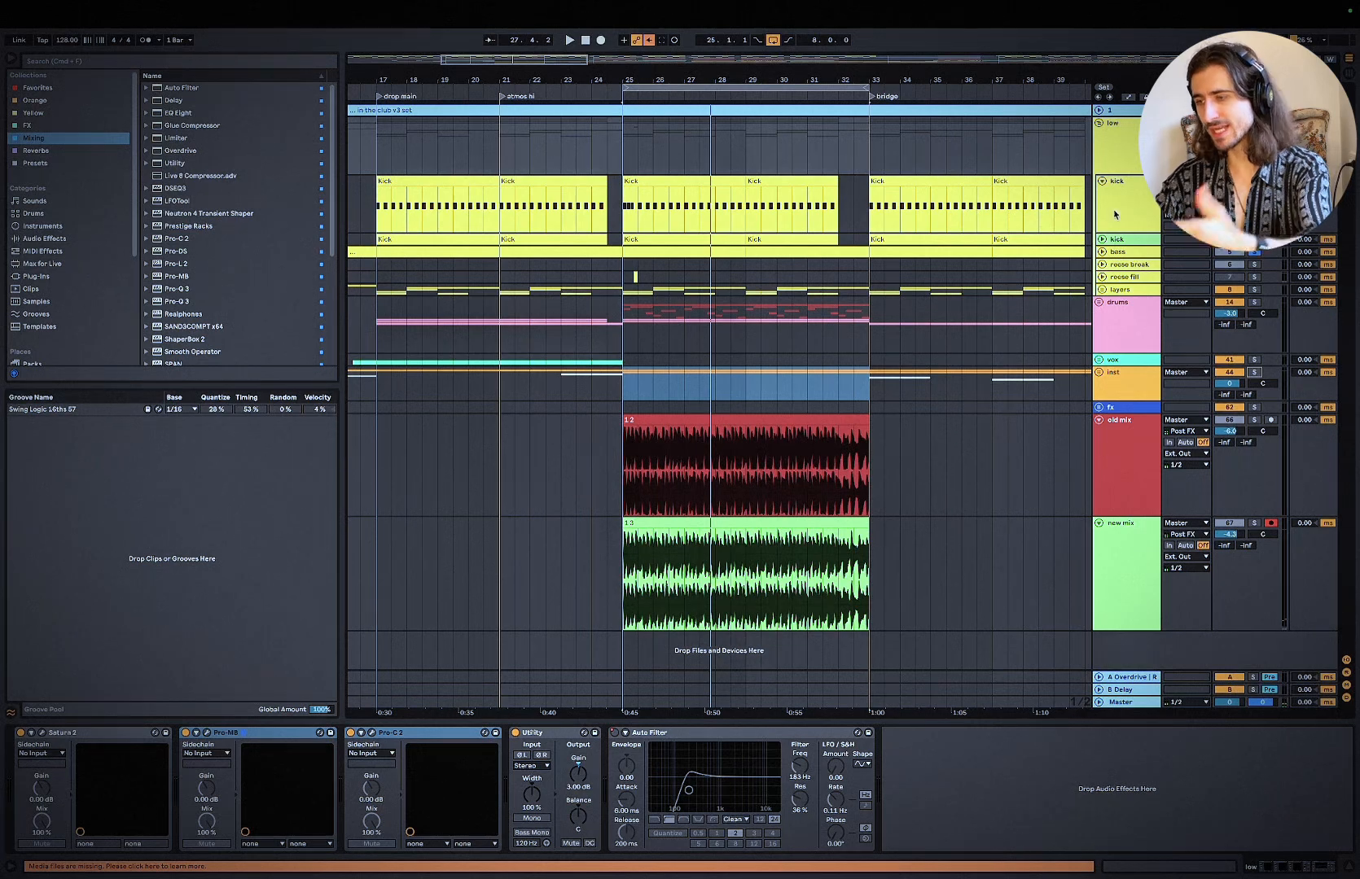
Step: Fold the kick track and play the soloed old mix track from bar 25
left_click(1101, 181)
scroll(682, 352, "up", 3)
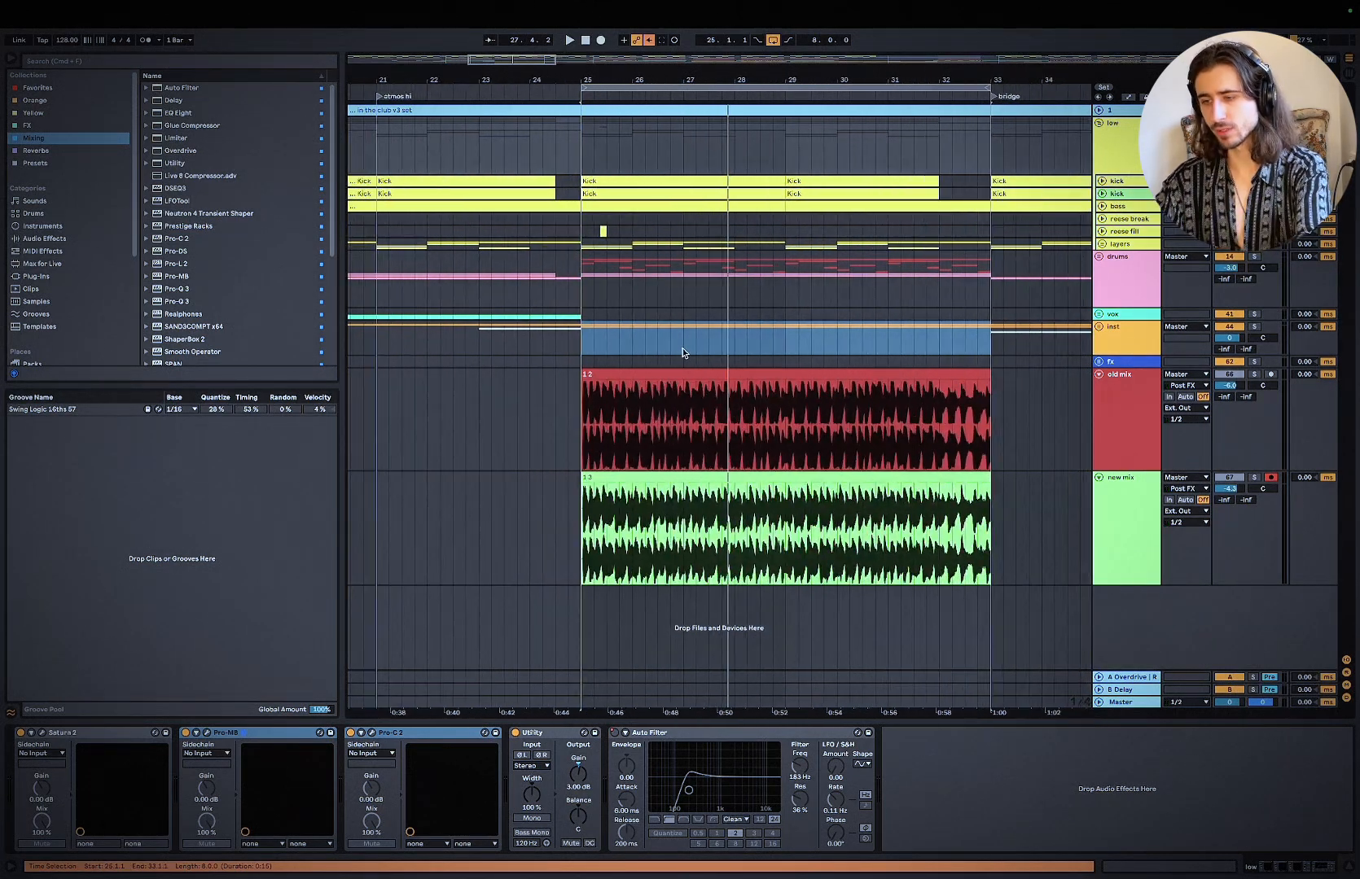
left_click(581, 423)
left_click(1254, 374)
key("space")
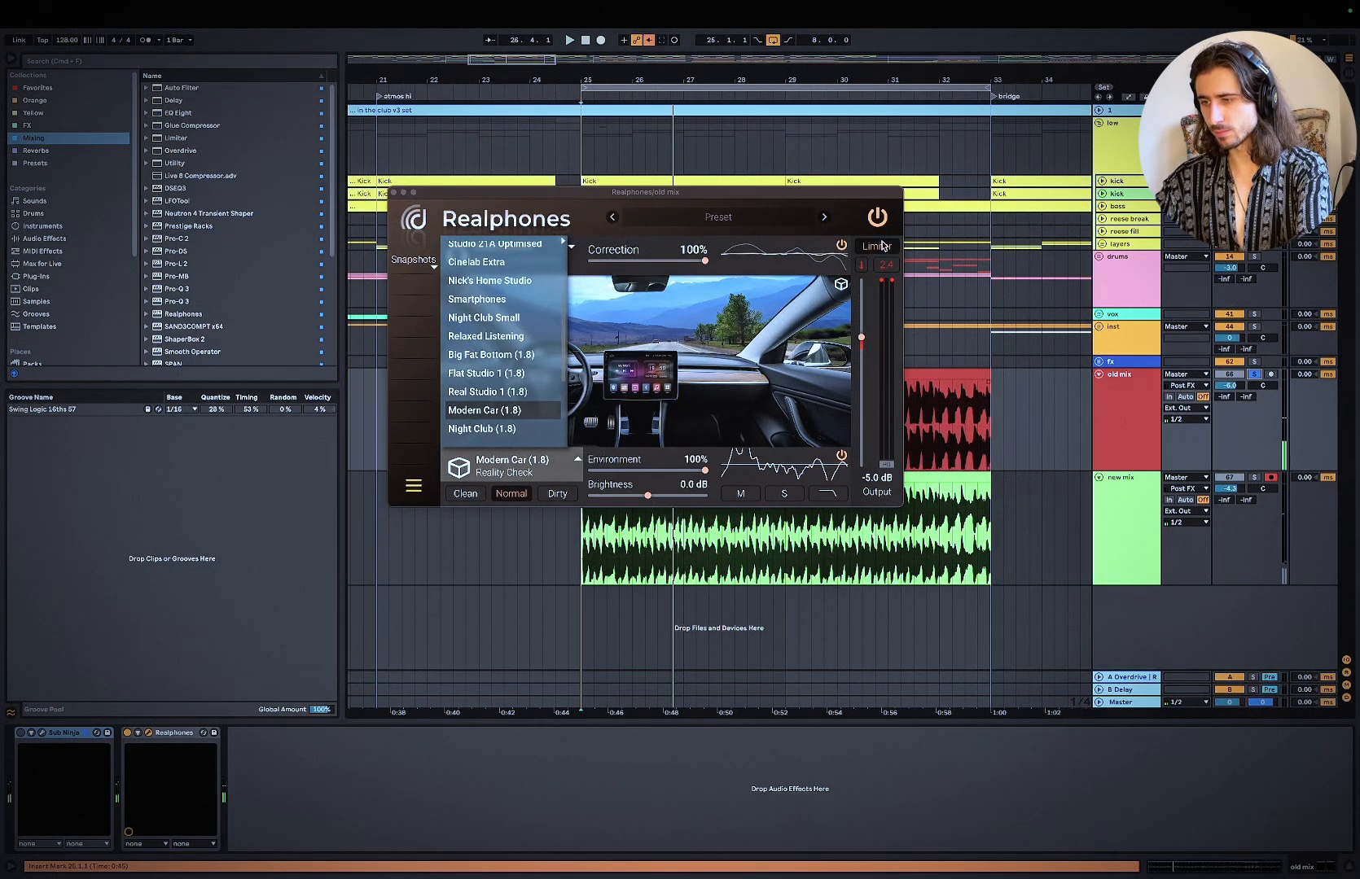
Step: Turn off Realphones on the old mix track, set the track's volume to -4.3 dB and close the Realphones window
left_click(128, 732)
left_click_drag(1244, 392, 1229, 374)
key("space")
key("XF86AudioRaiseVolume")
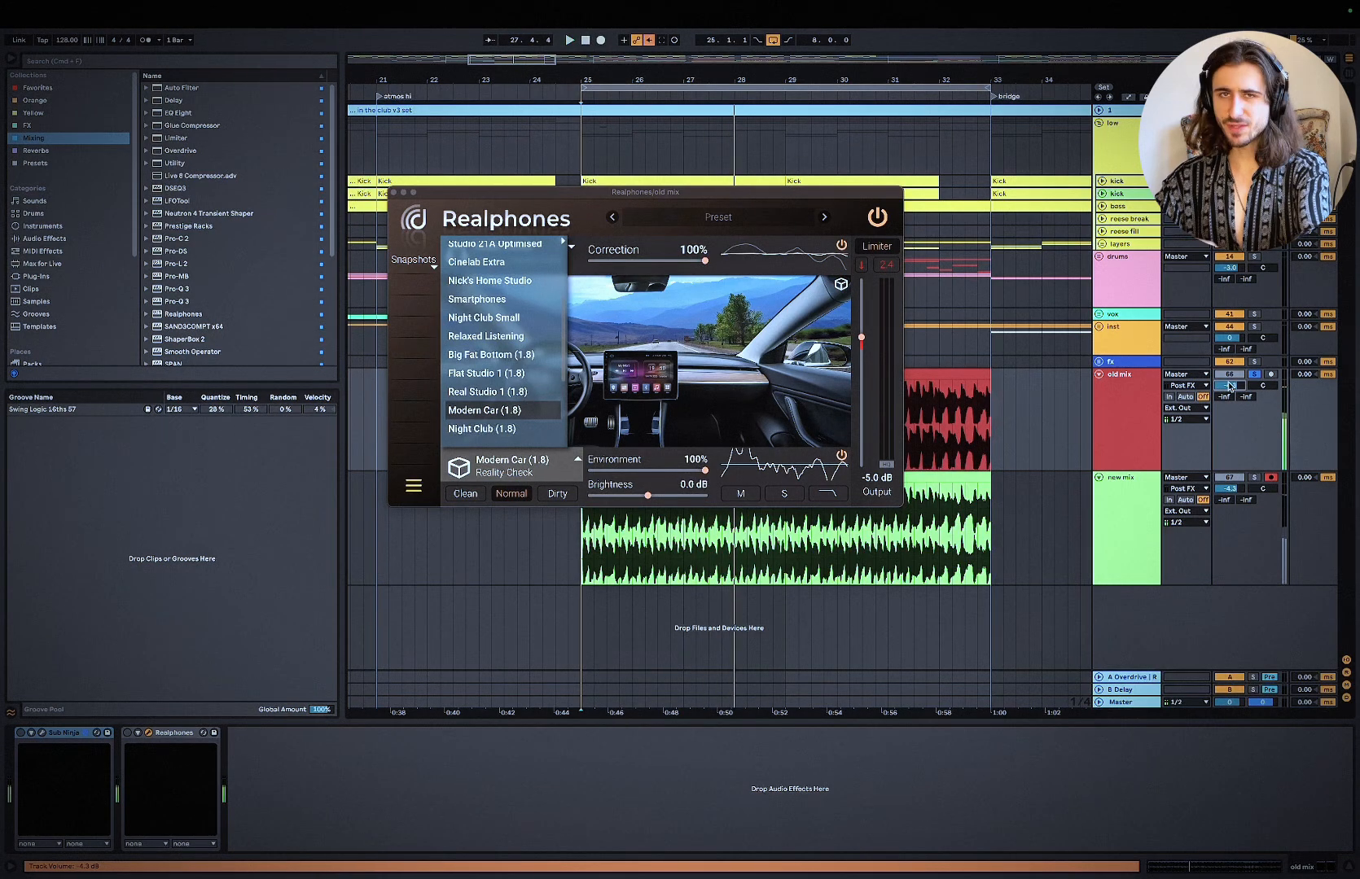
left_click(430, 252)
left_click(394, 193)
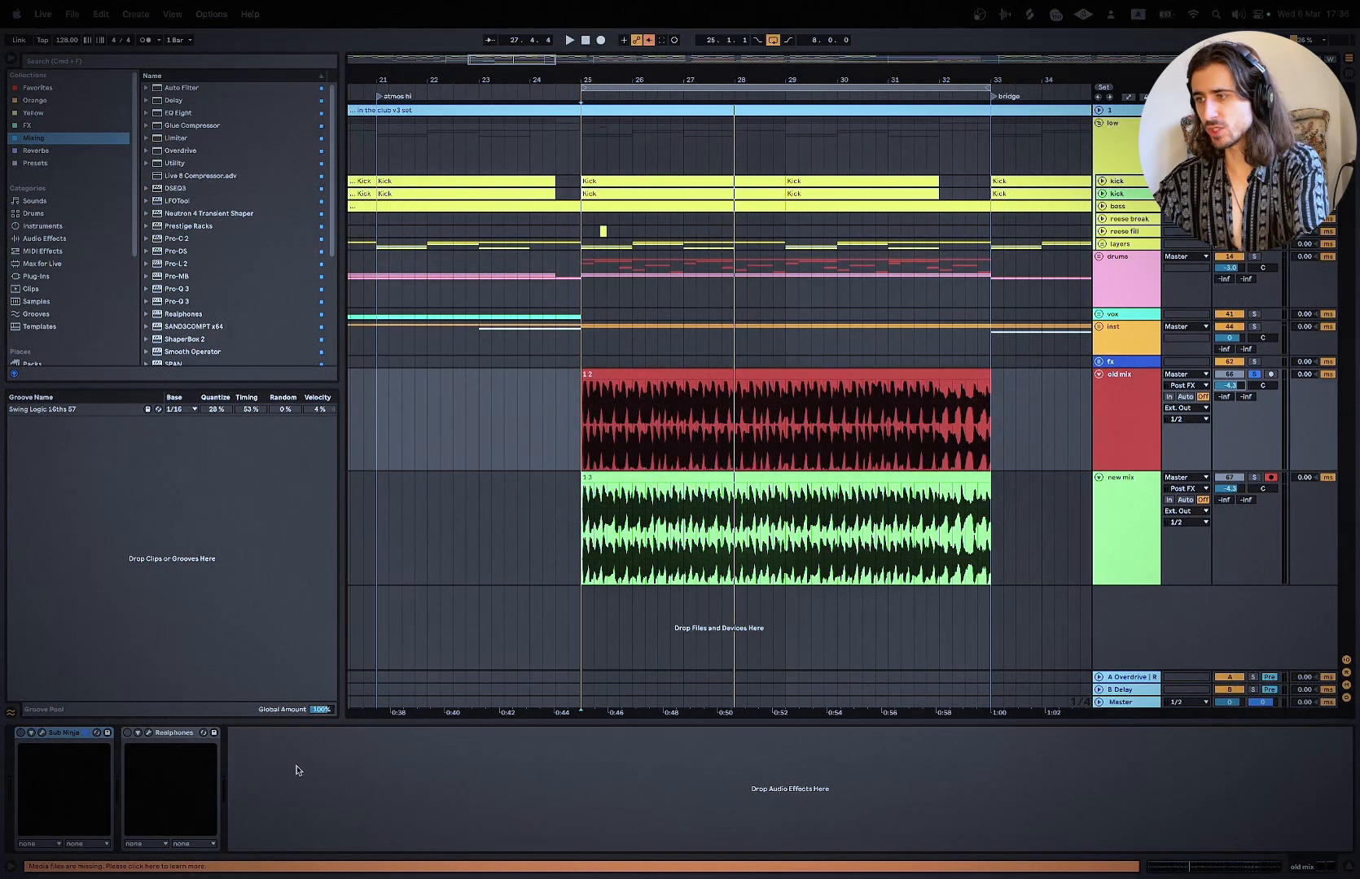
Step: Solo the new mix track from bar 25, turn off its Realphones, and compare its playback with the soloed old mix
left_click(578, 412)
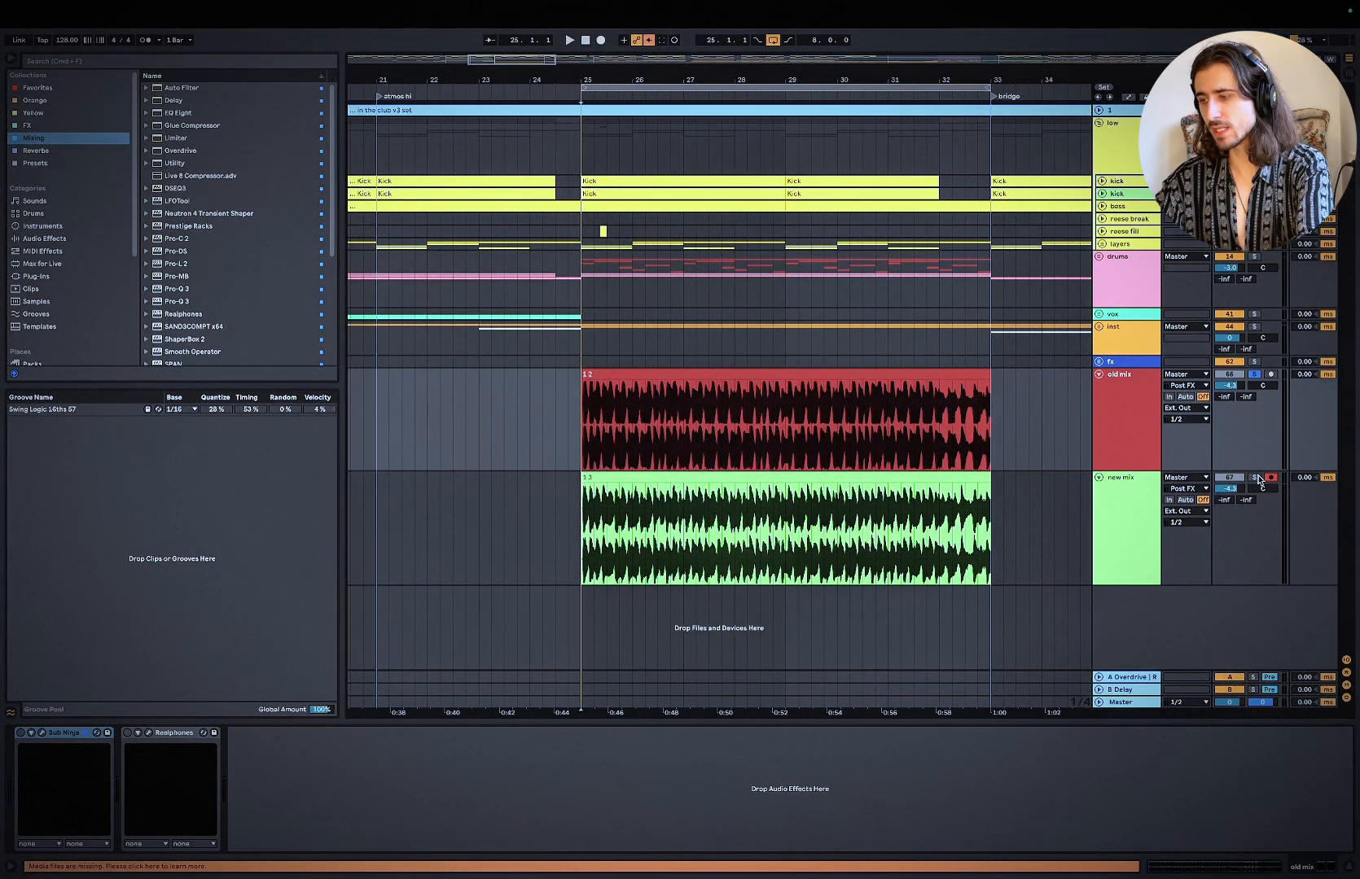
left_click(1256, 478)
key("space")
left_click(1128, 496)
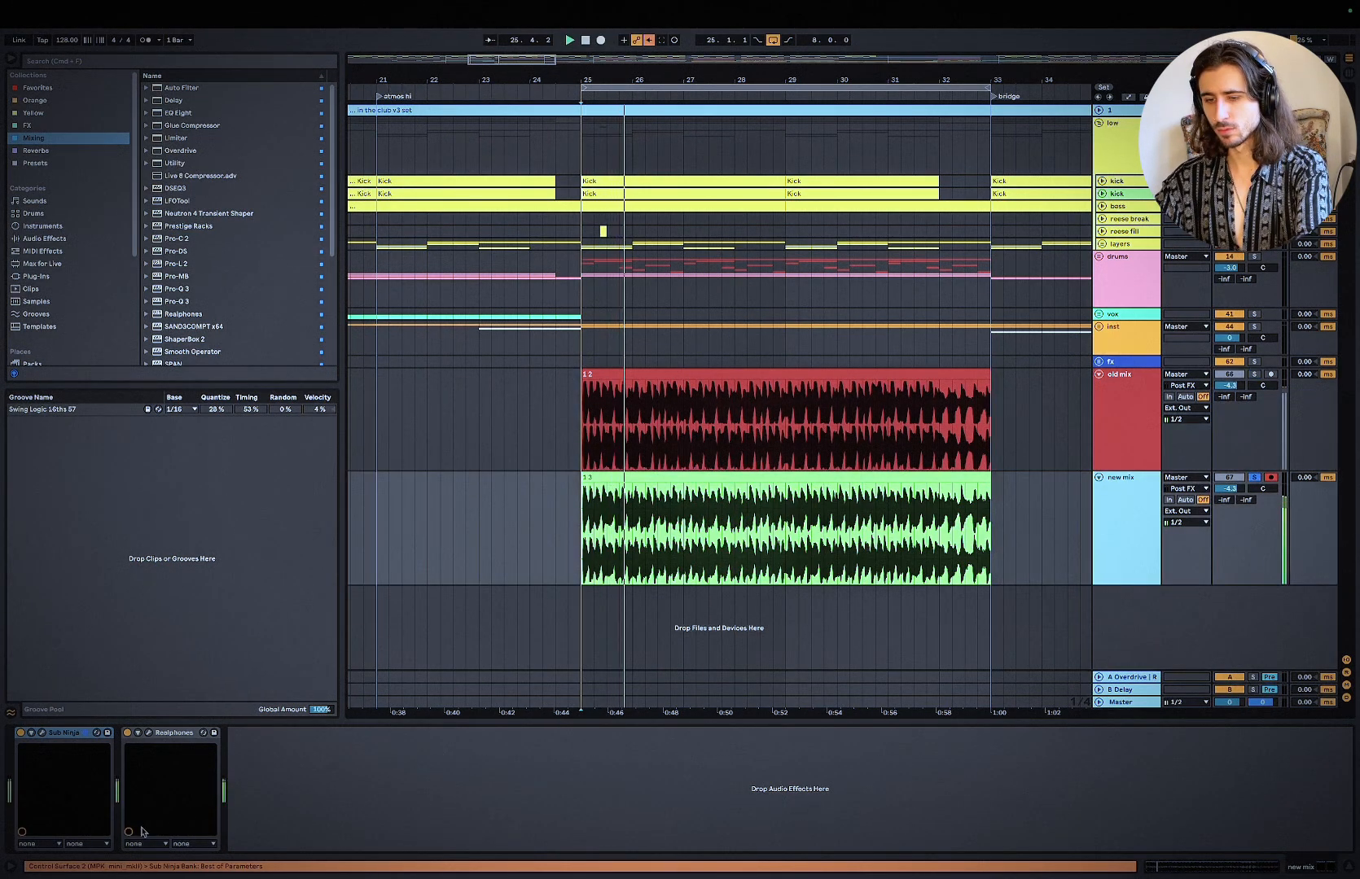
key("space")
left_click(127, 733)
key("XF86AudioLowerVolume")
key("space")
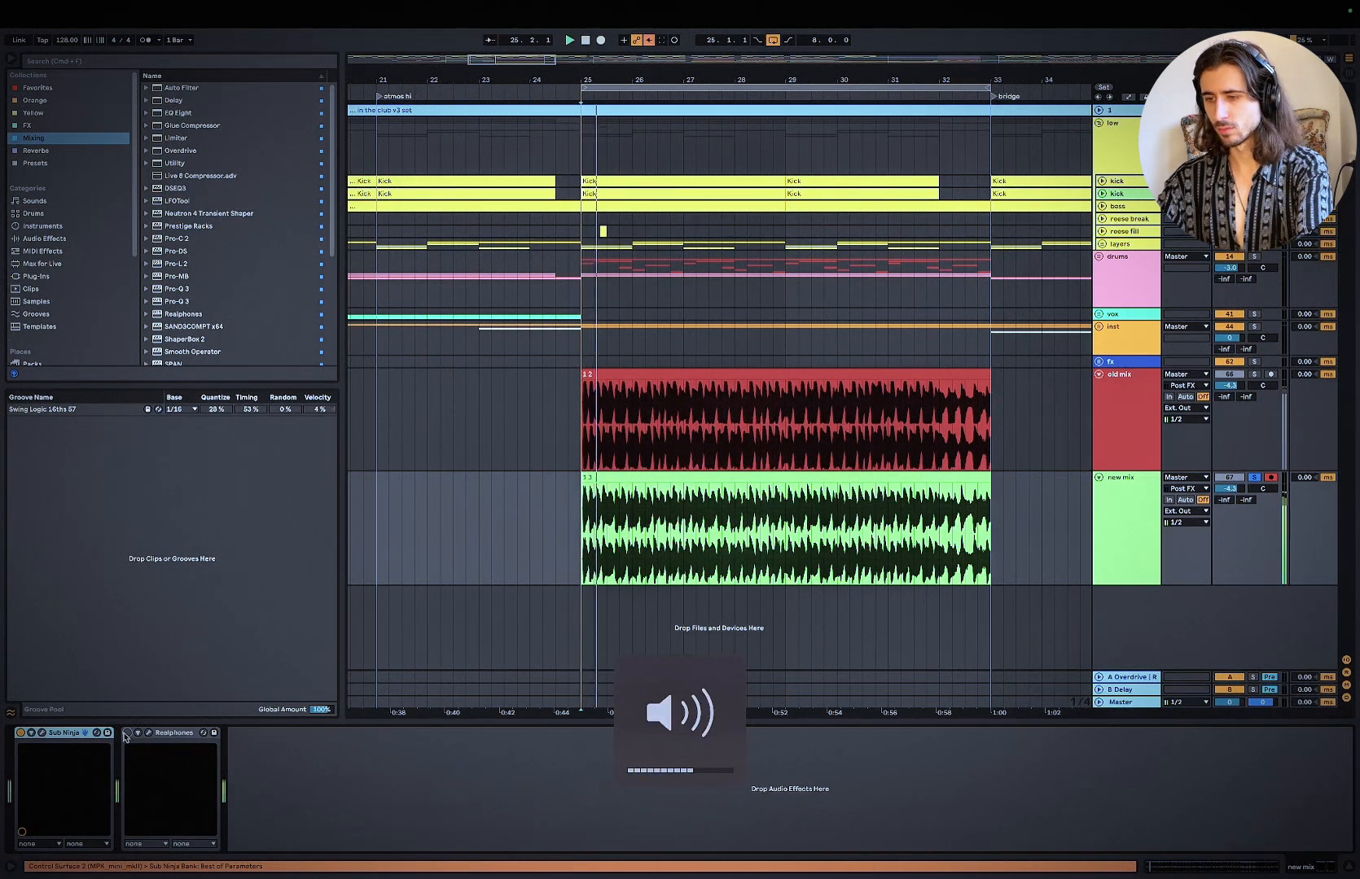
key("XF86AudioRaiseVolume")
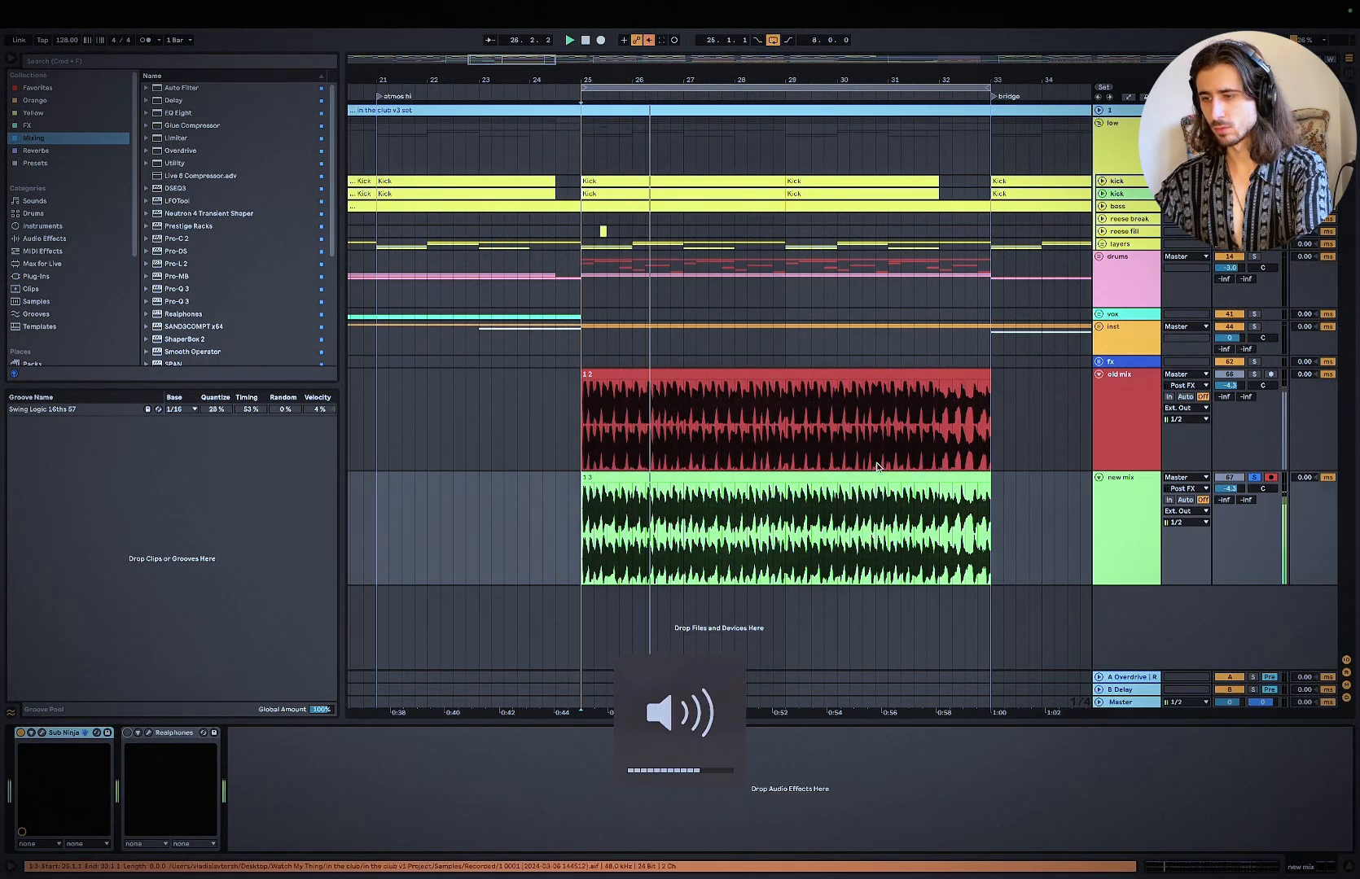
left_click(1254, 376)
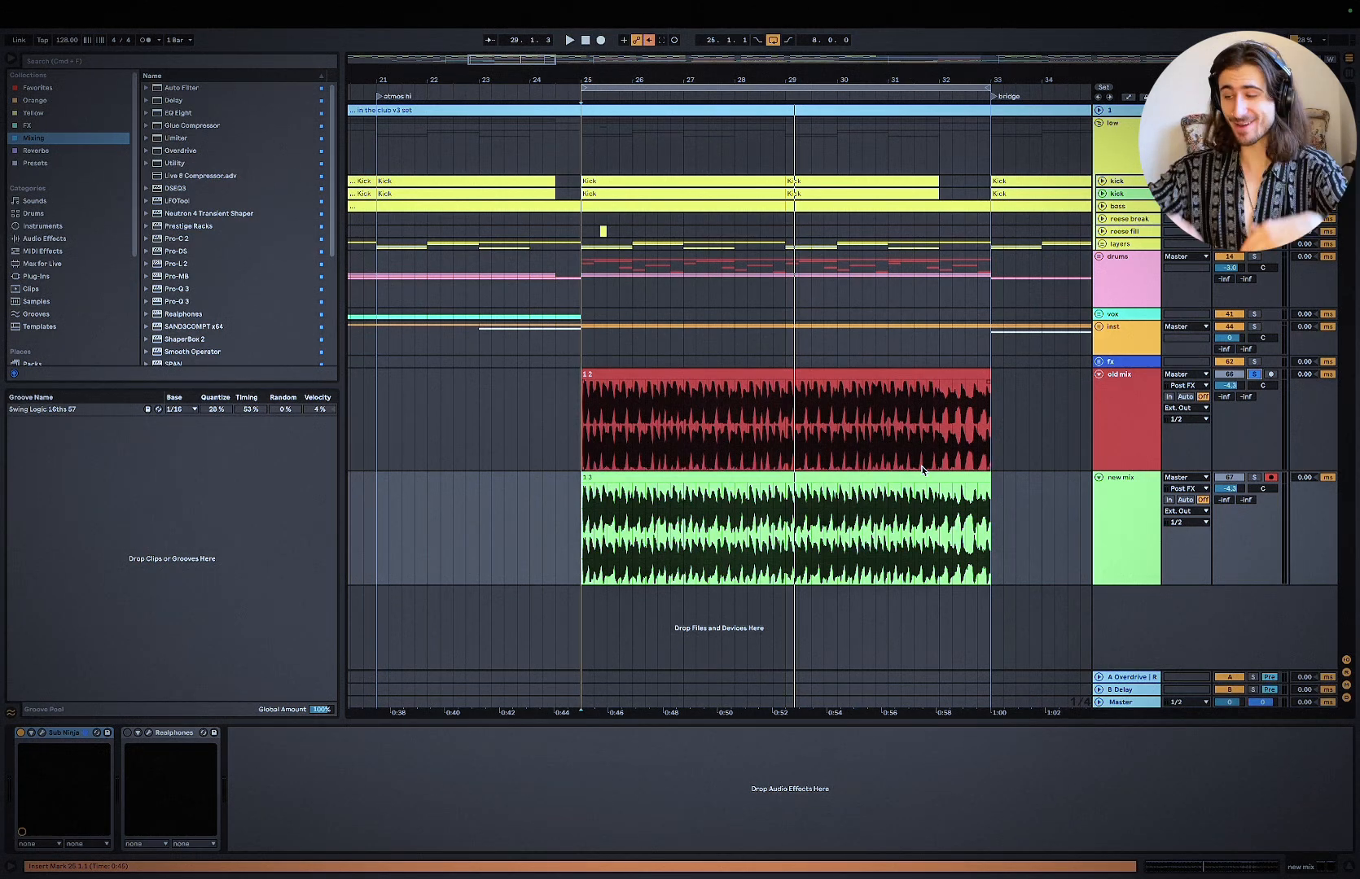
Step: Fold the old mix and new mix tracks and select bars 25 to 33 on the low group
left_click(1099, 373)
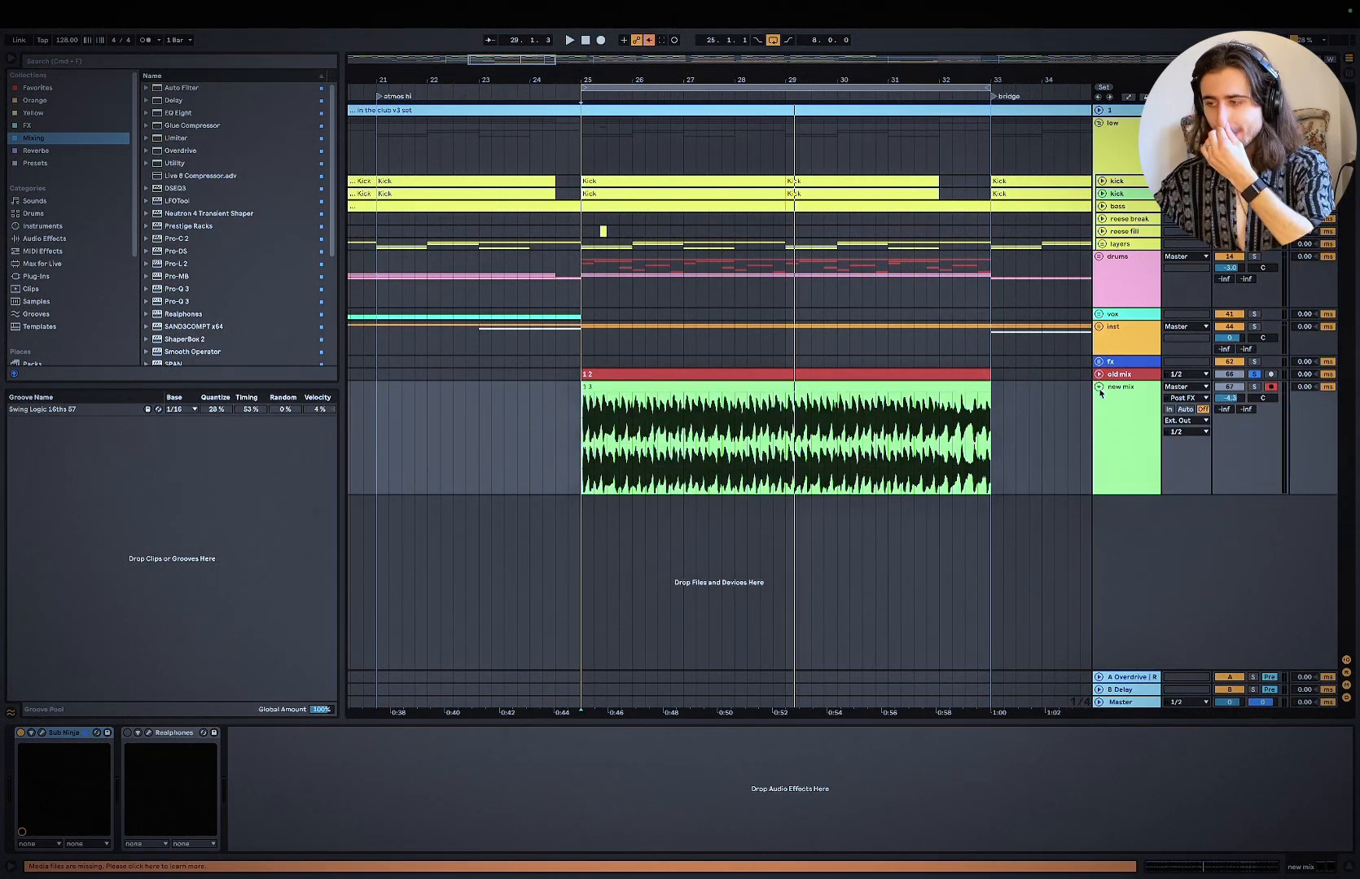
left_click(1098, 388)
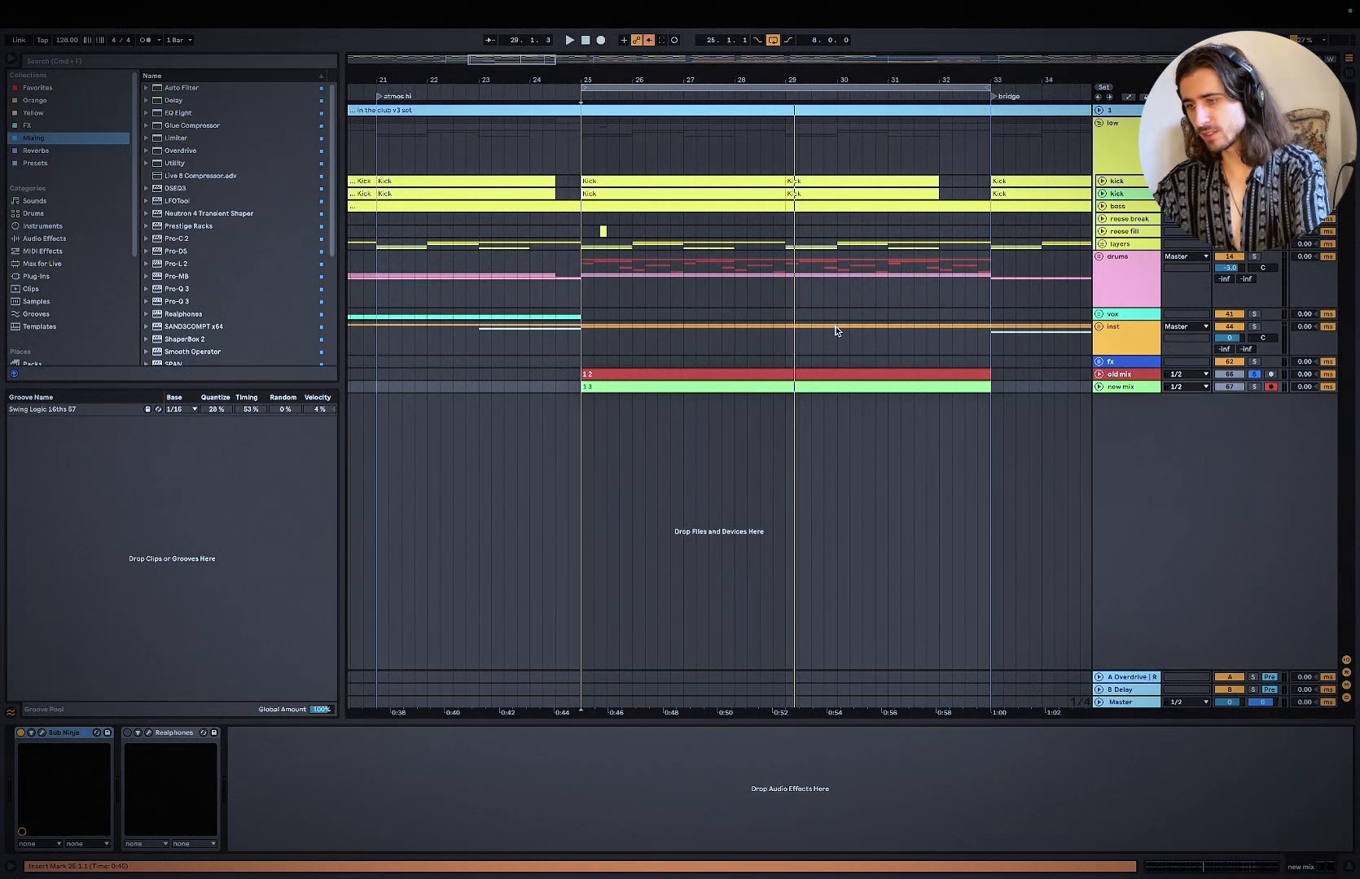
left_click_drag(576, 157, 995, 157)
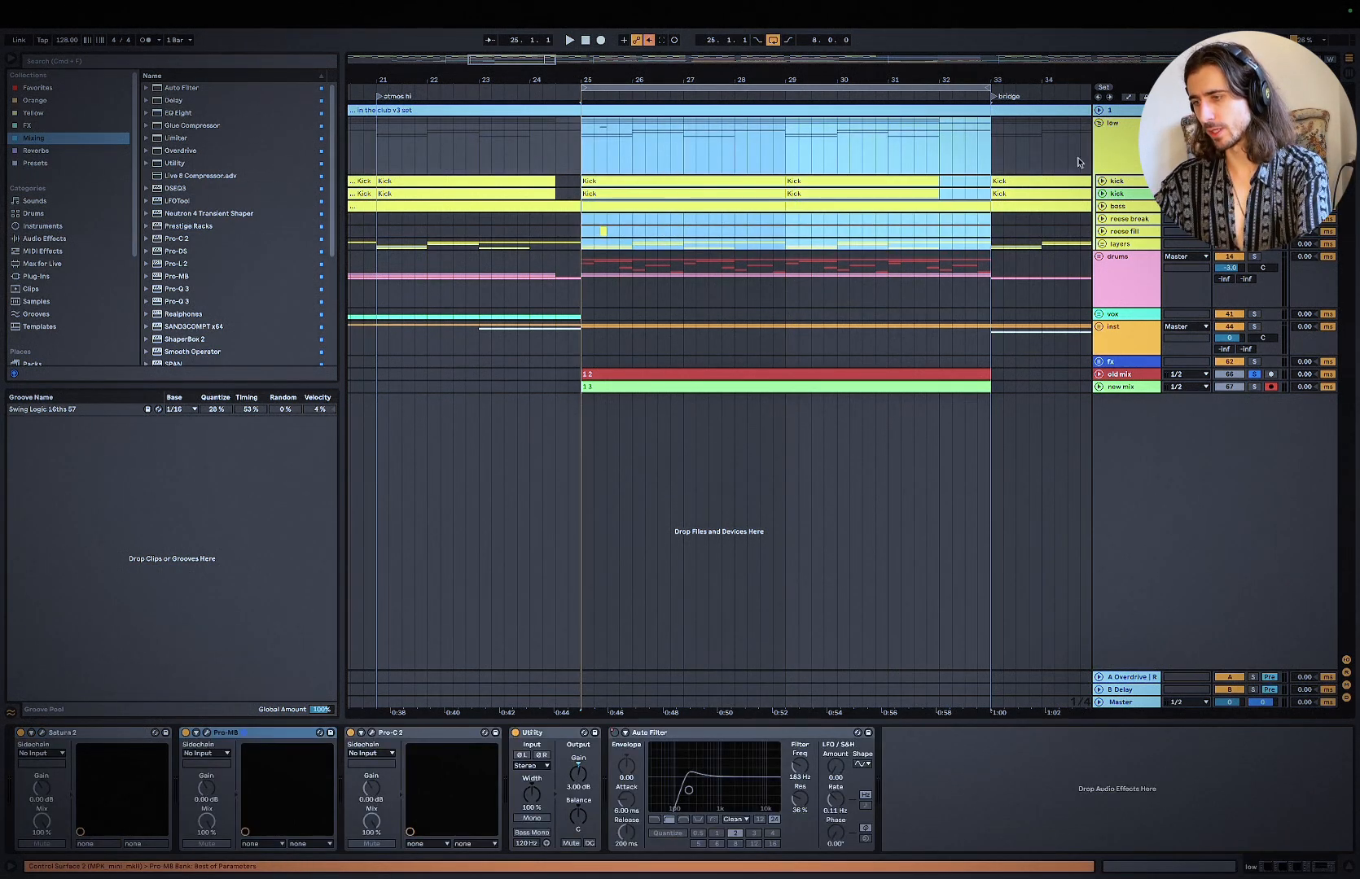
Step: Enable Pro-MB on the master and open its window
left_click(1129, 703)
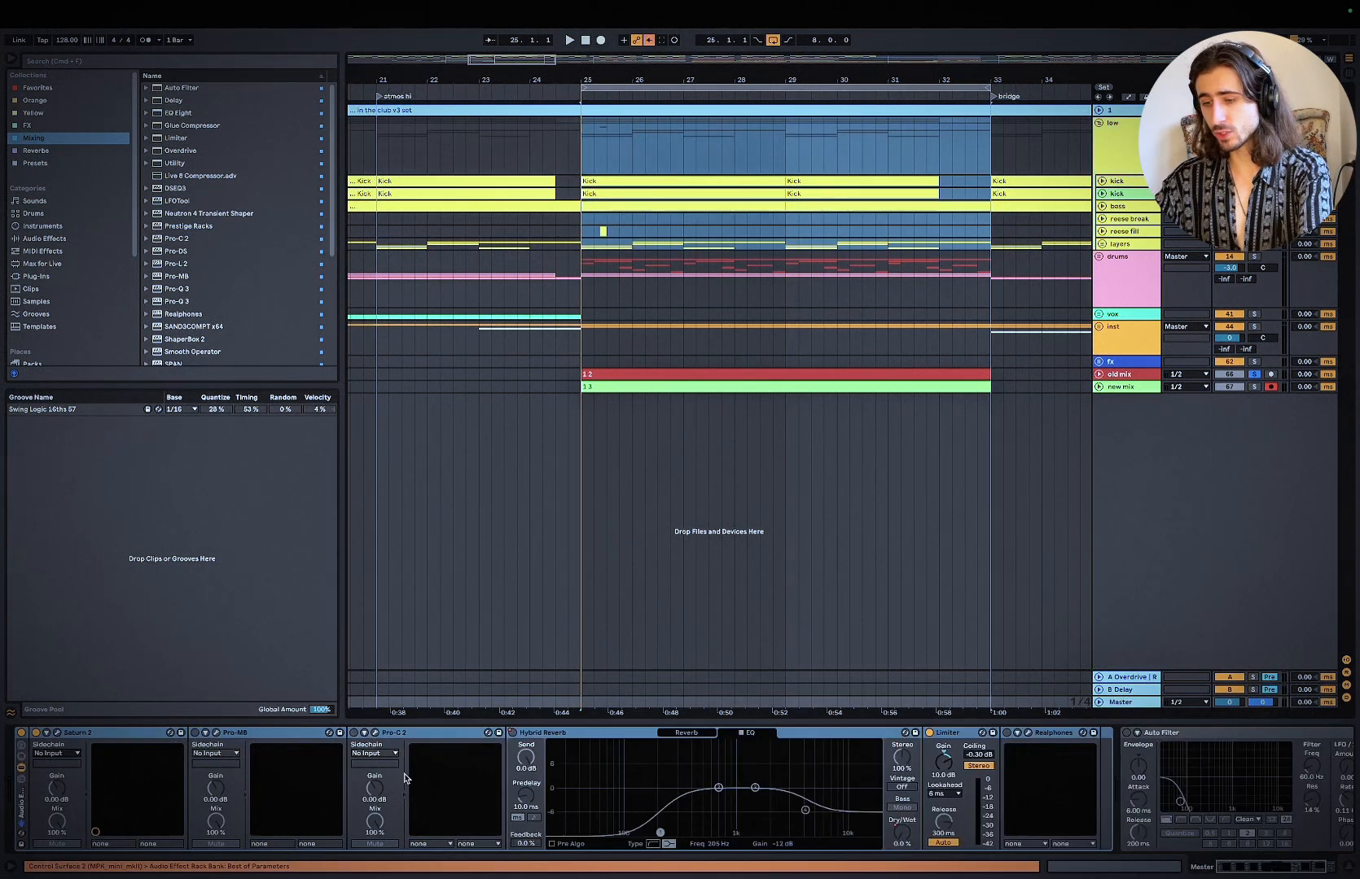
left_click(195, 734)
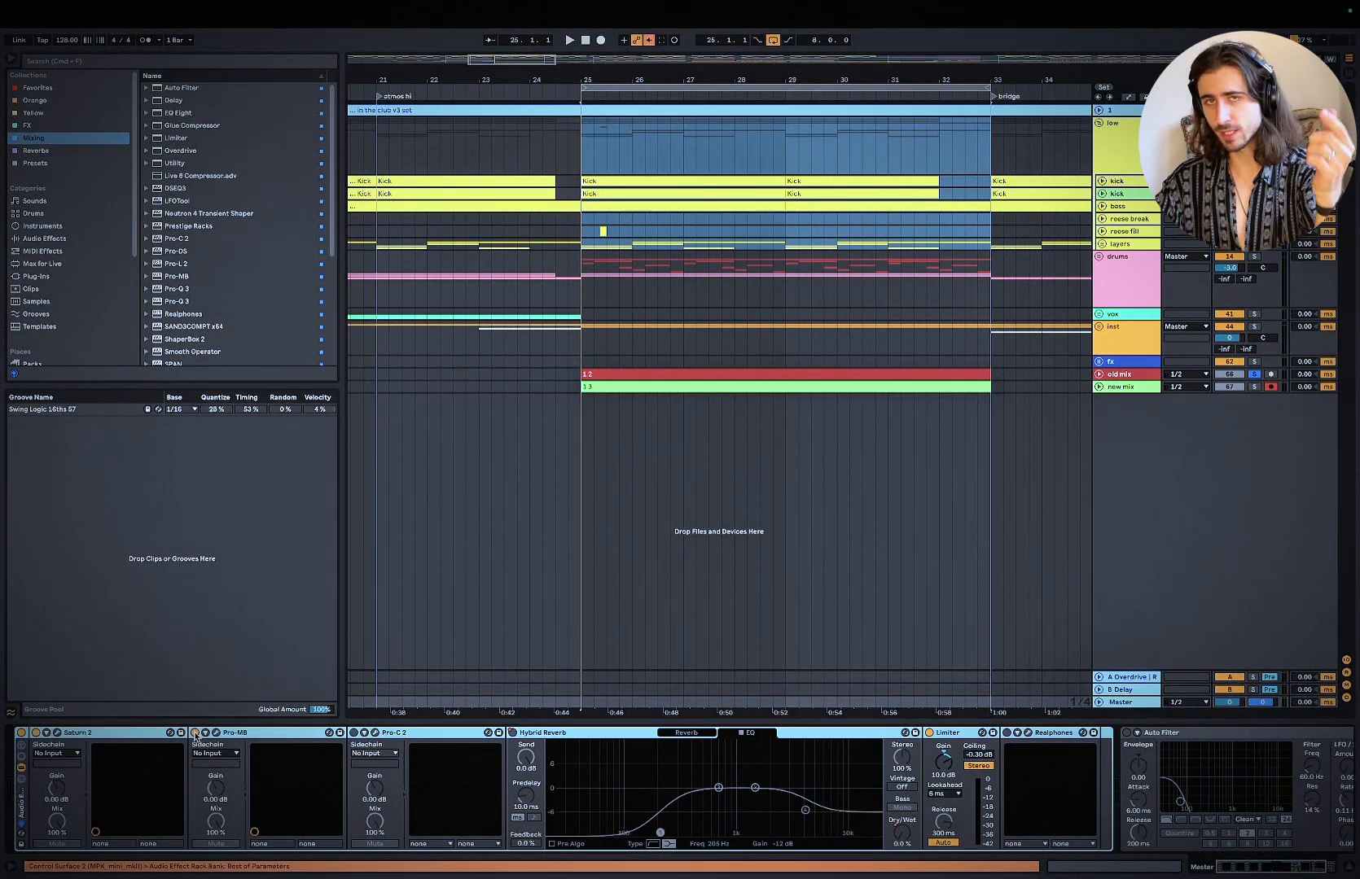
left_click(217, 733)
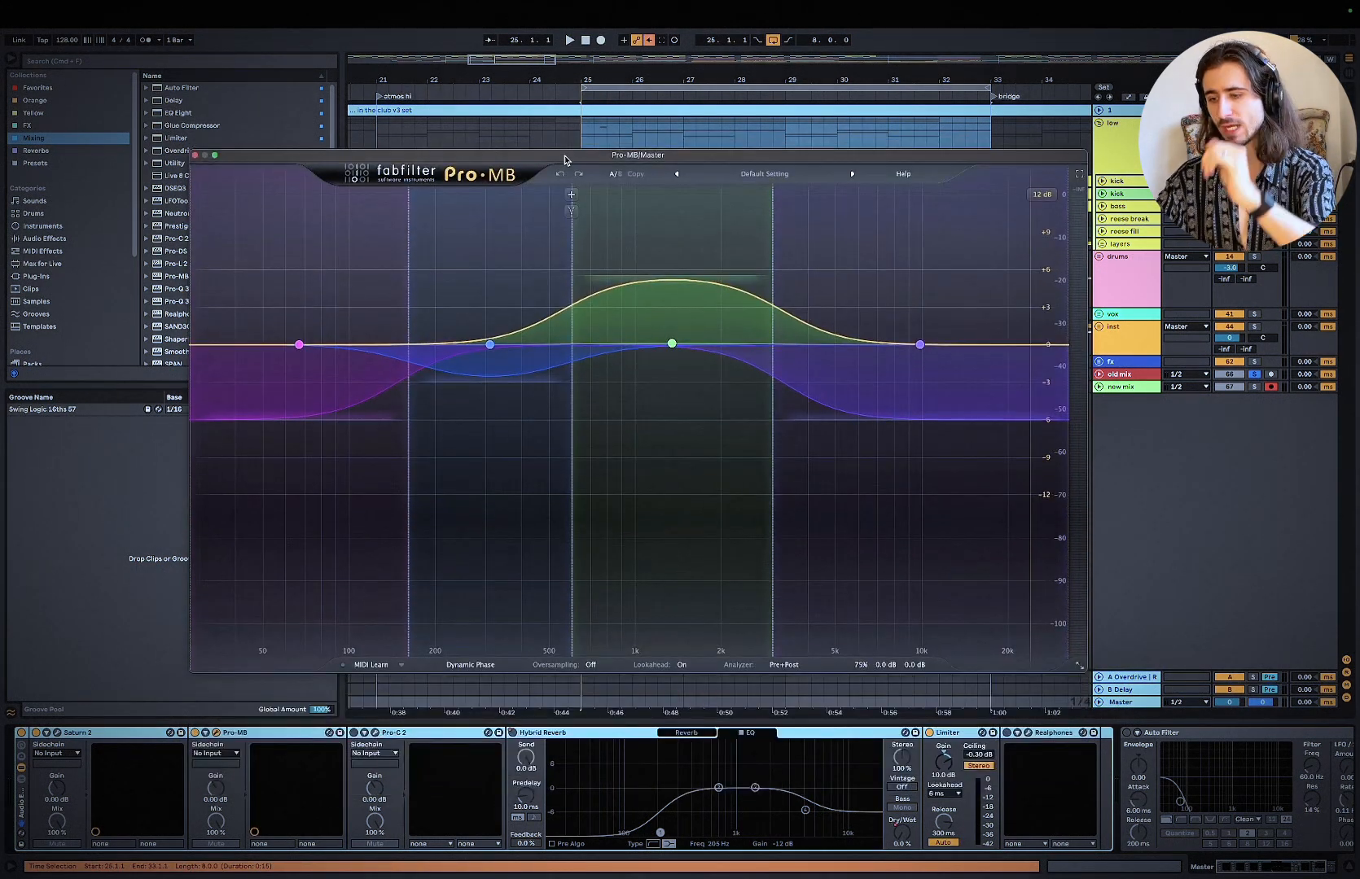
left_click(1126, 151)
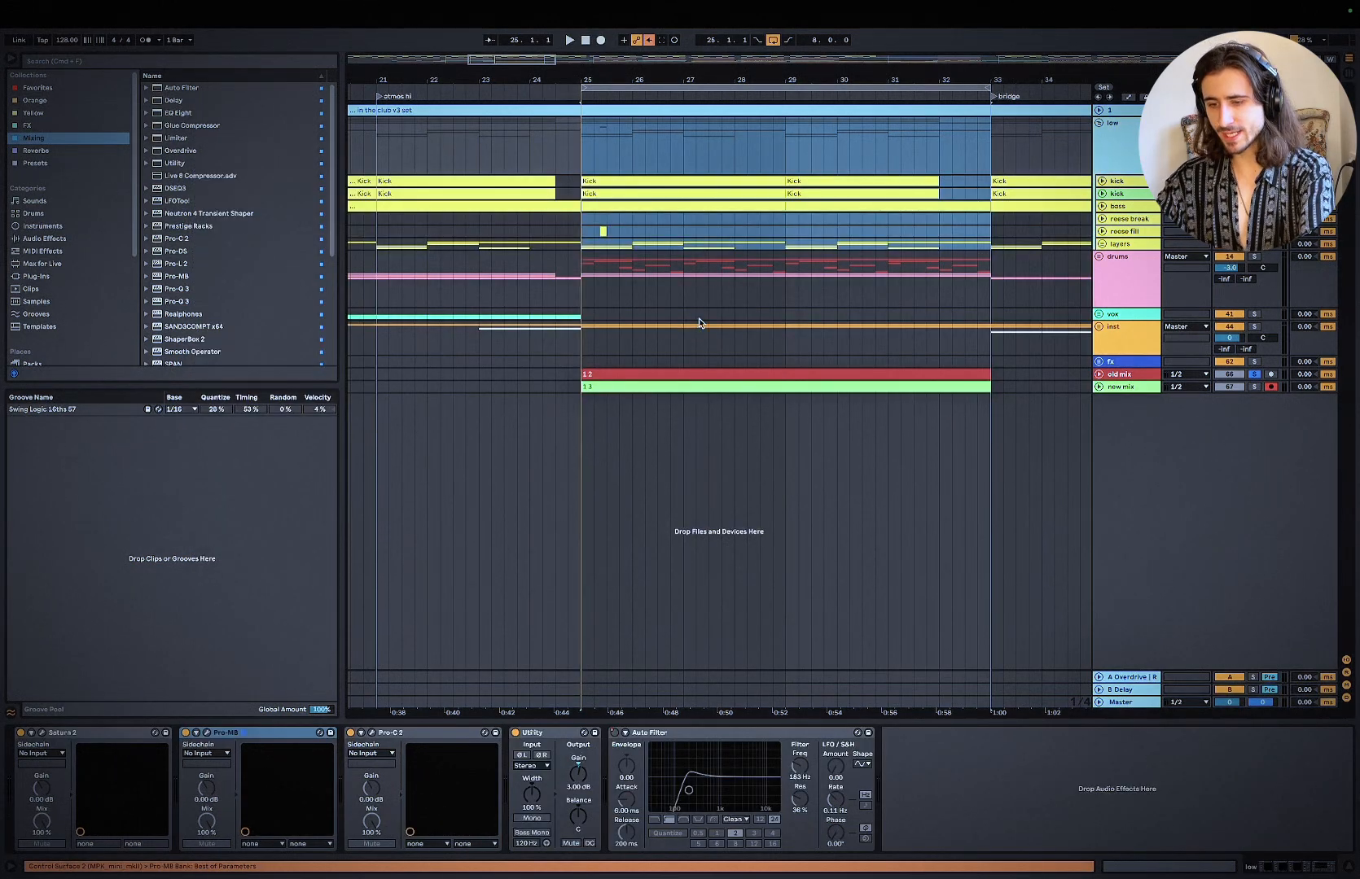
left_click(1121, 705)
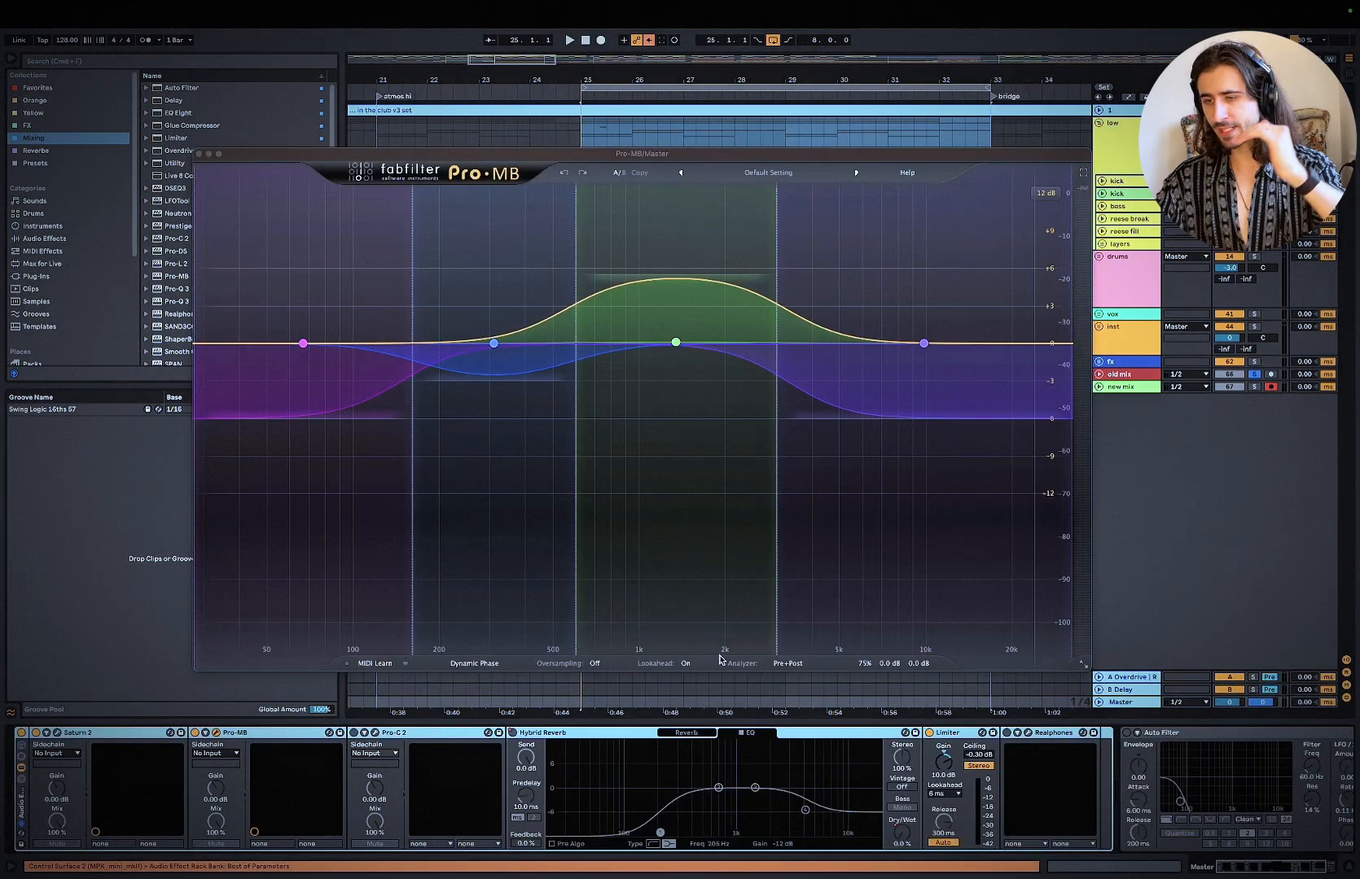
Step: Show the second band's controls in the master's Pro-MB, unsolo the old mix and play the full loop through it
left_click(503, 374)
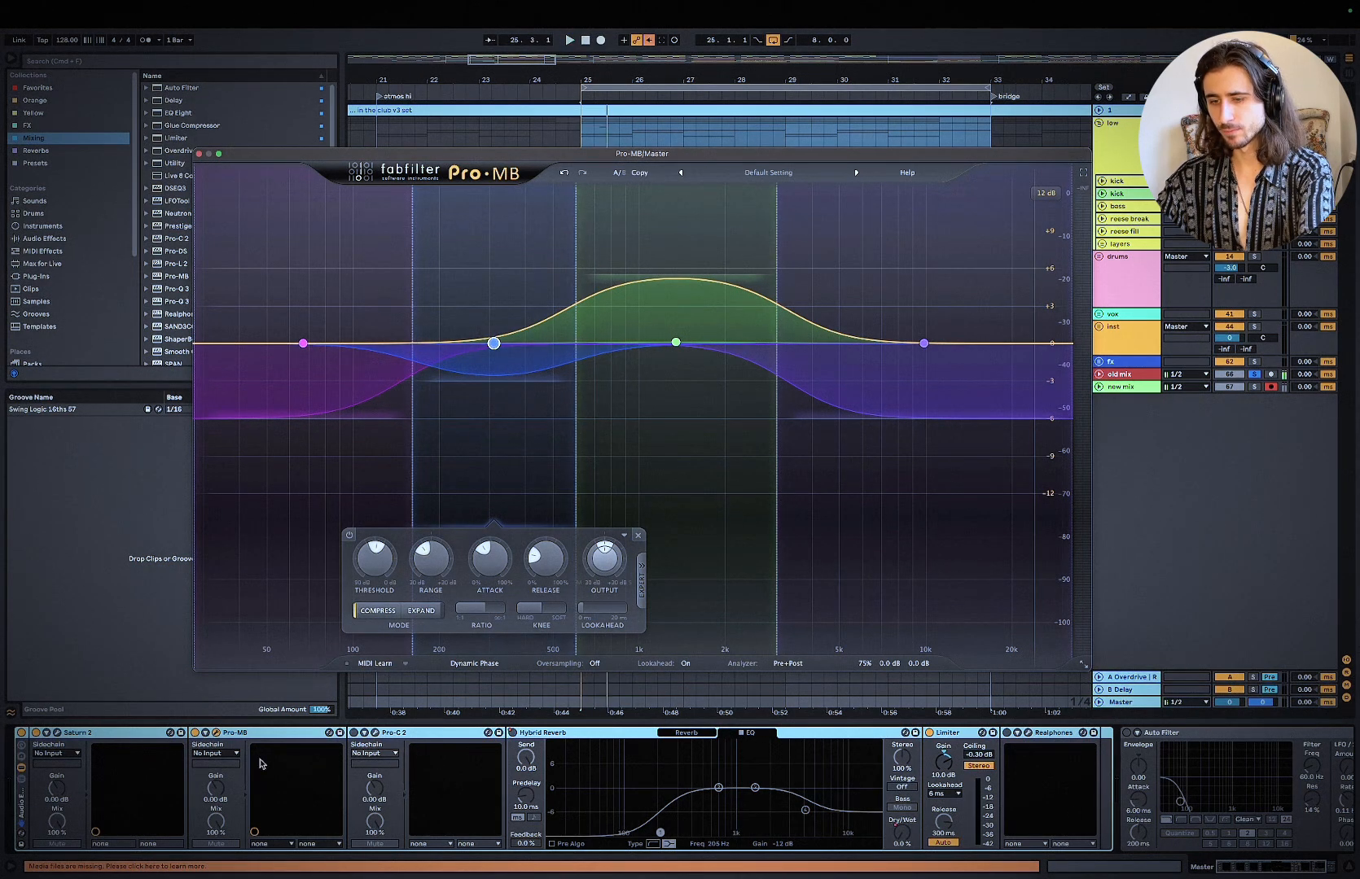
left_click(266, 738)
key("space")
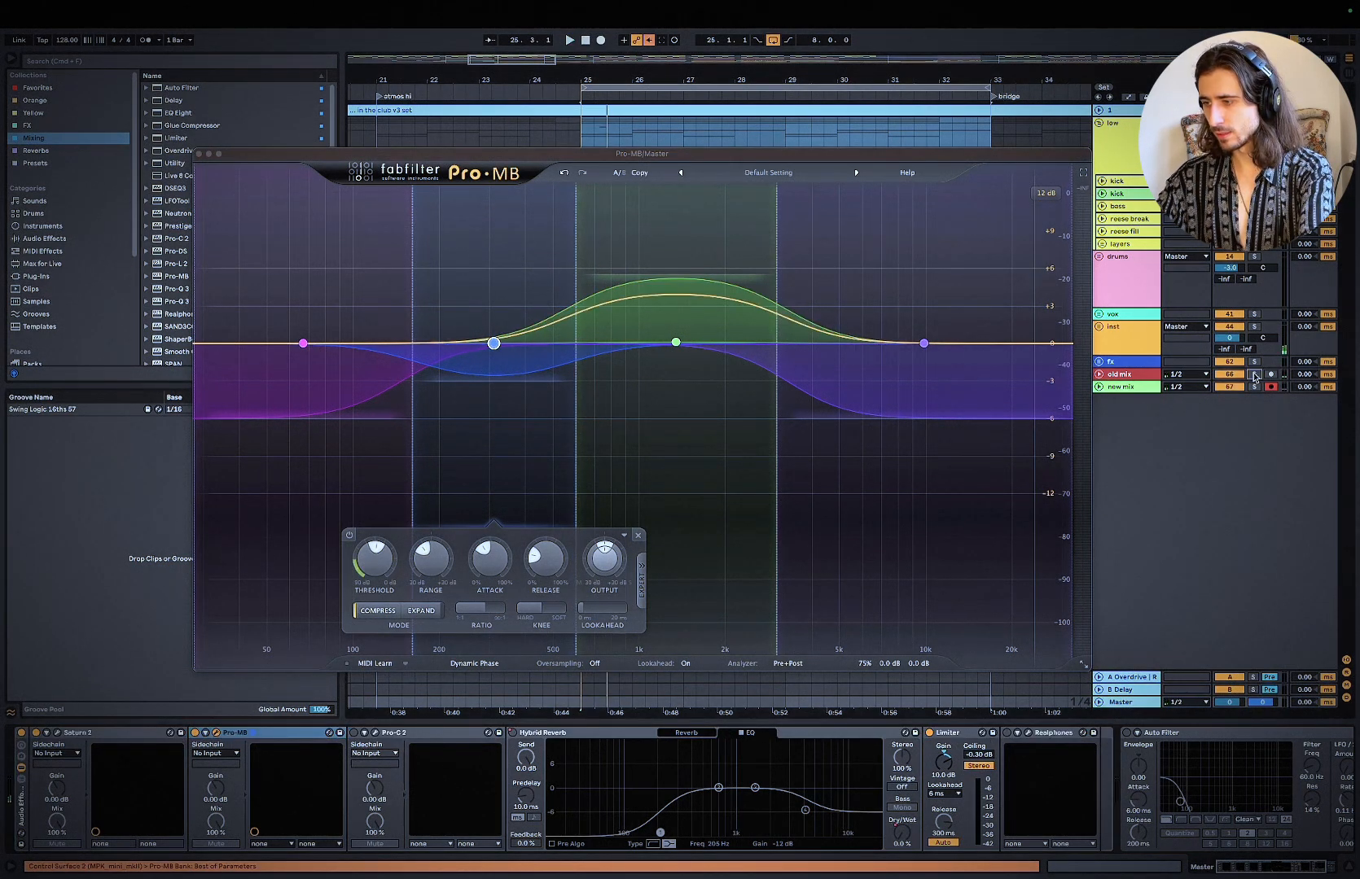
key("XF86AudioRaiseVolume")
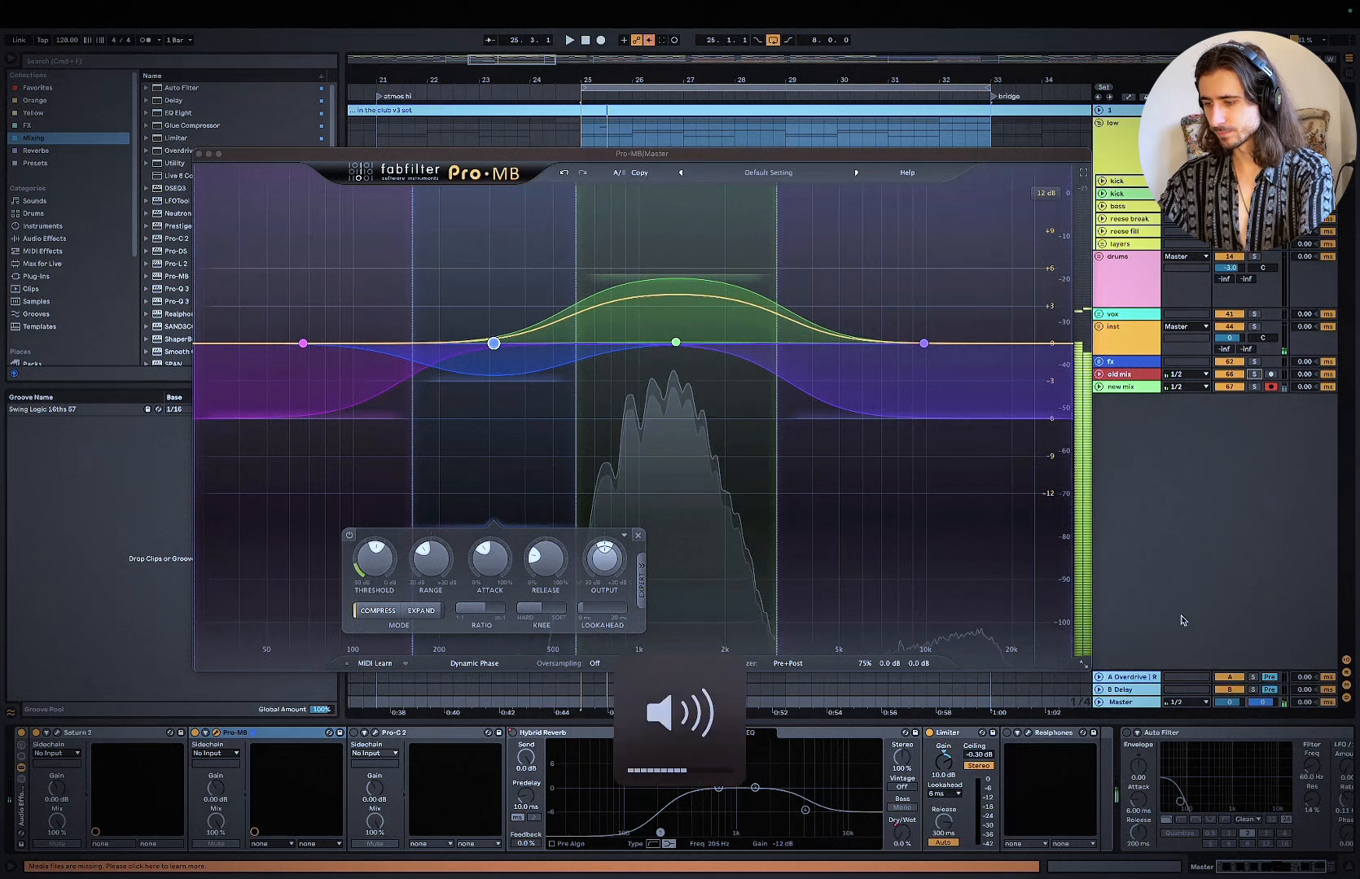
key("space")
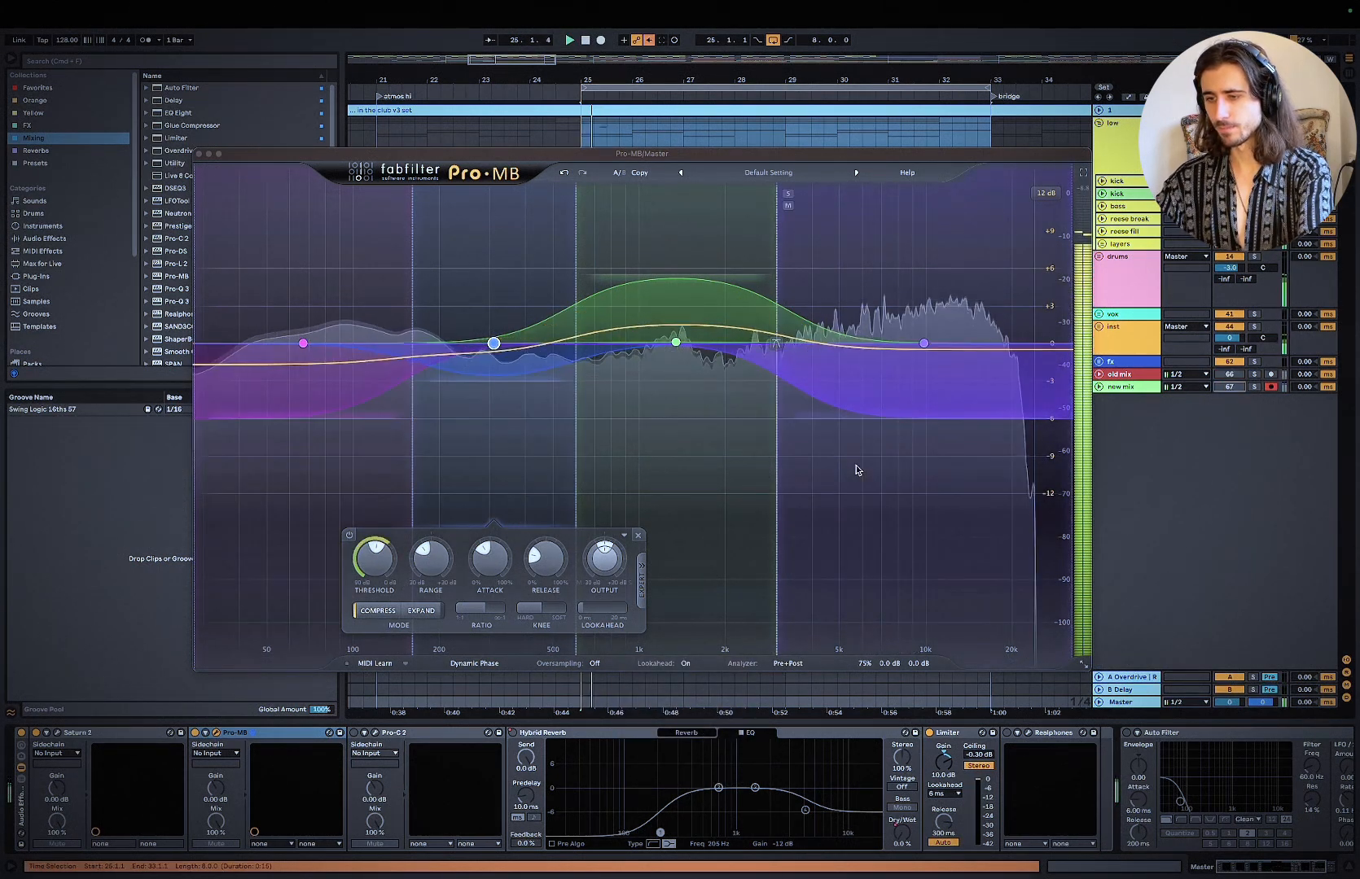
key("XF86AudioRaiseVolume")
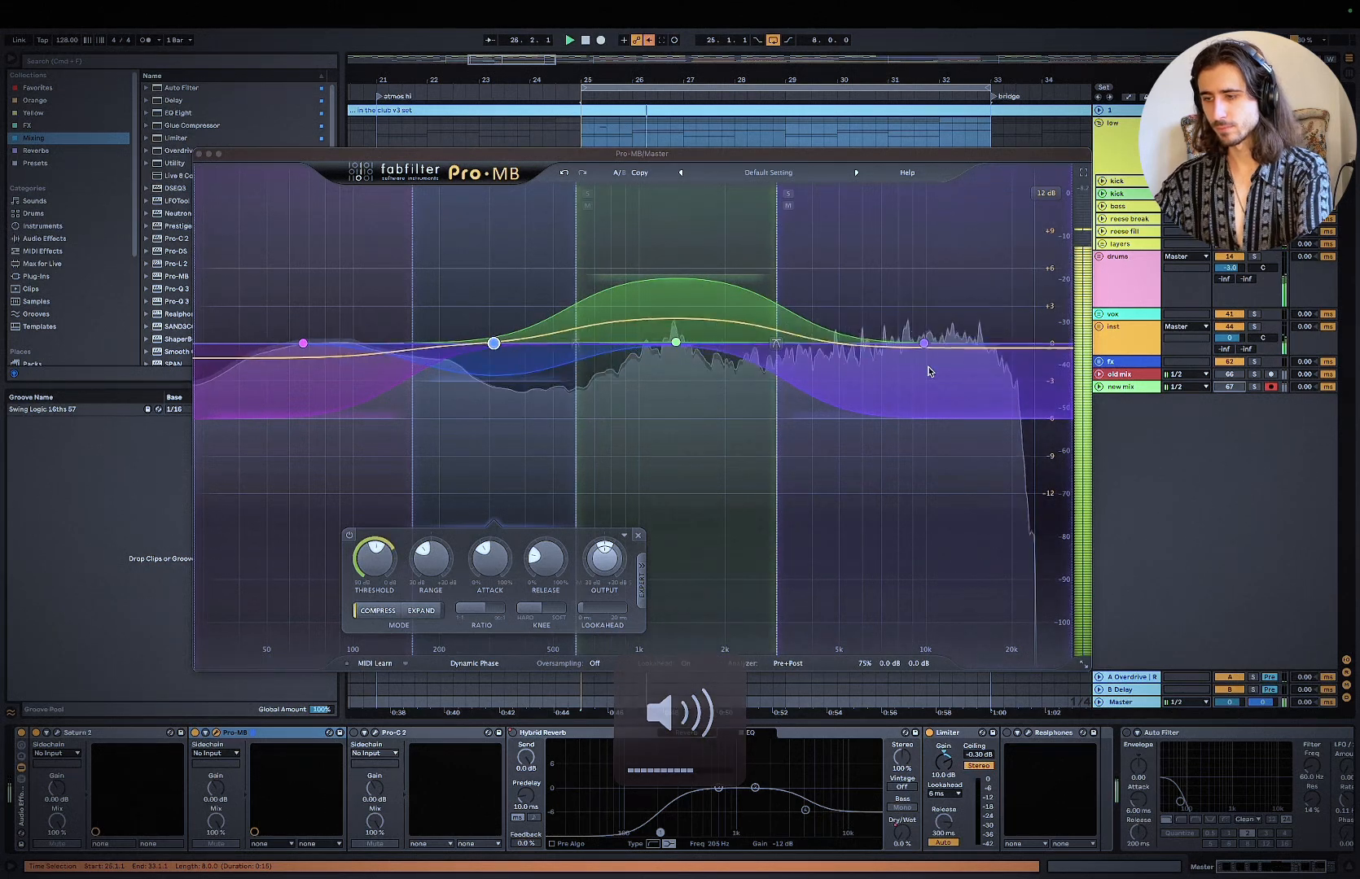
Step: Bypass the master's Pro-MB during playback and re-enable it to compare the sound
mouse_move(686, 278)
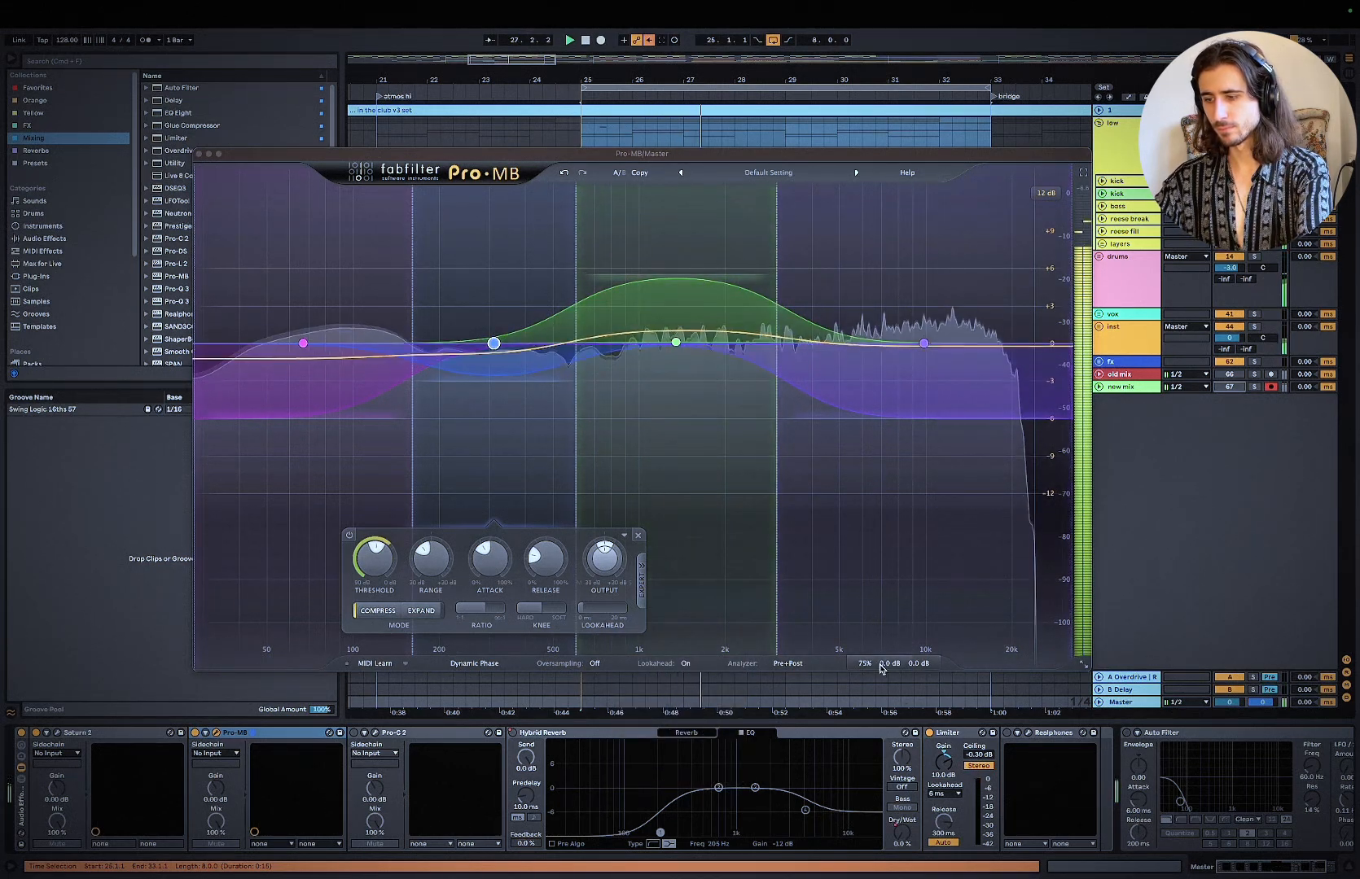
left_click(861, 644)
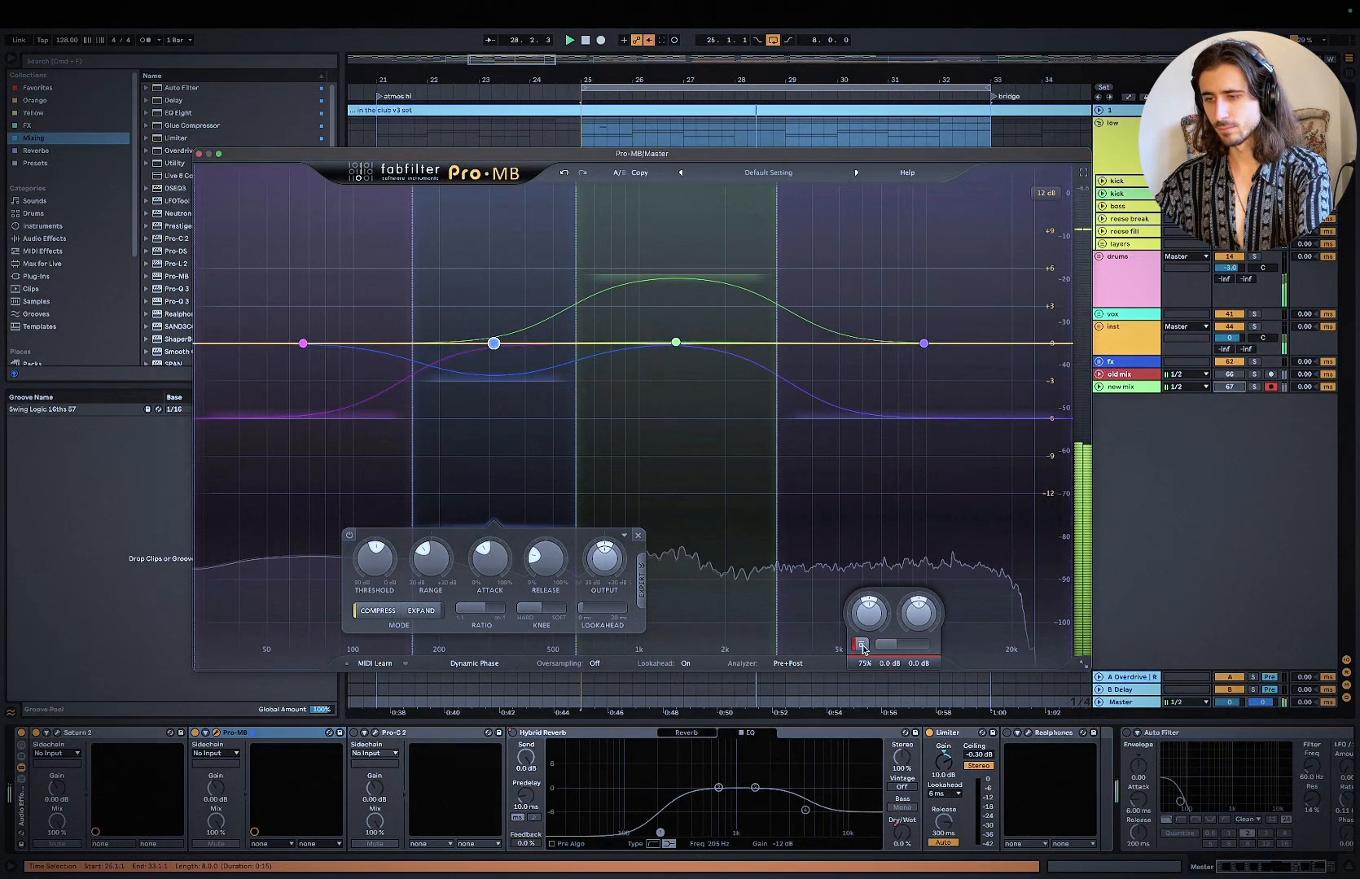
left_click(861, 645)
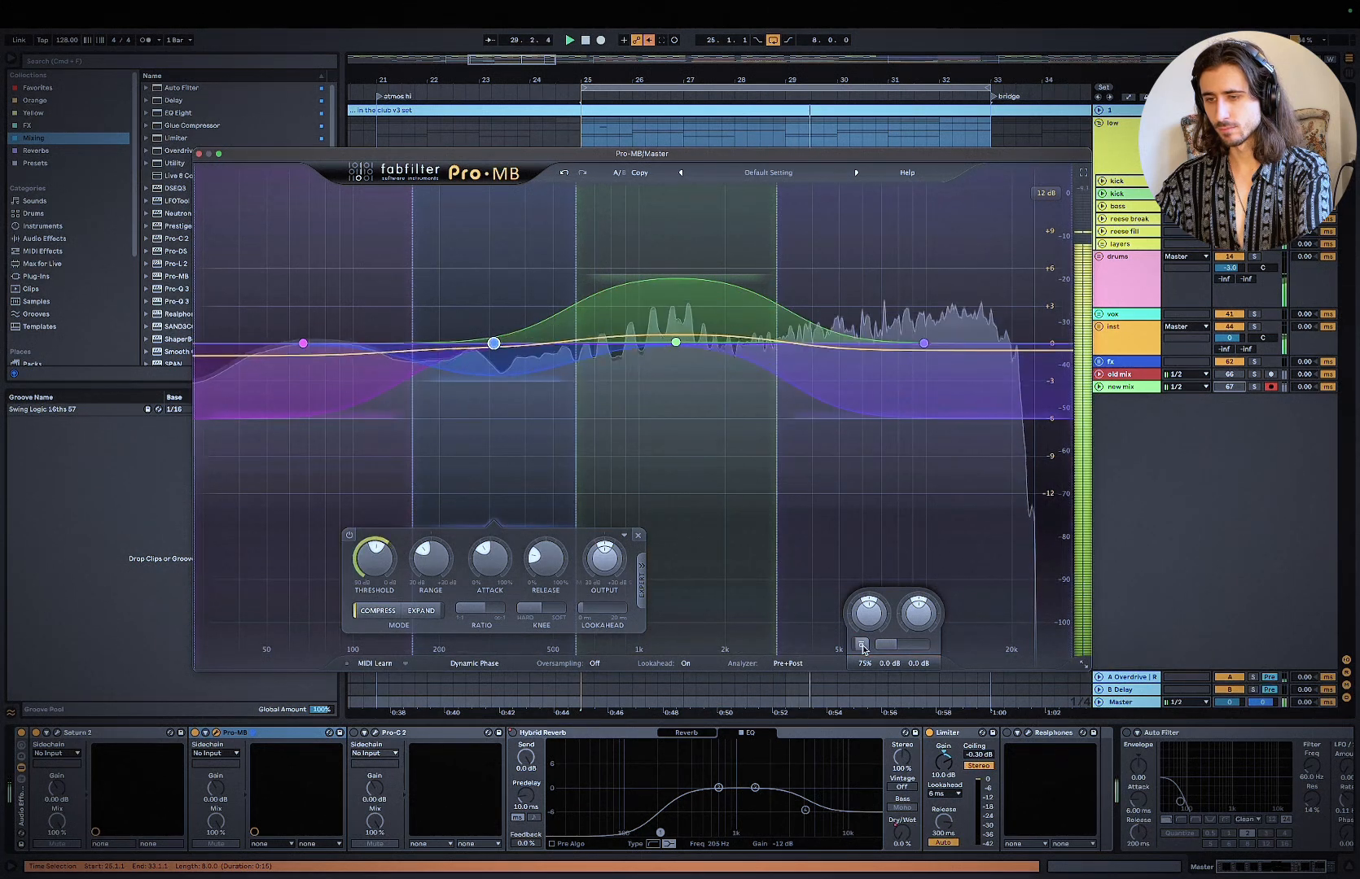
Step: Lower the third band's range in the master's Pro-MB to about +3 dB while the loop plays, and close its window
left_click(702, 284)
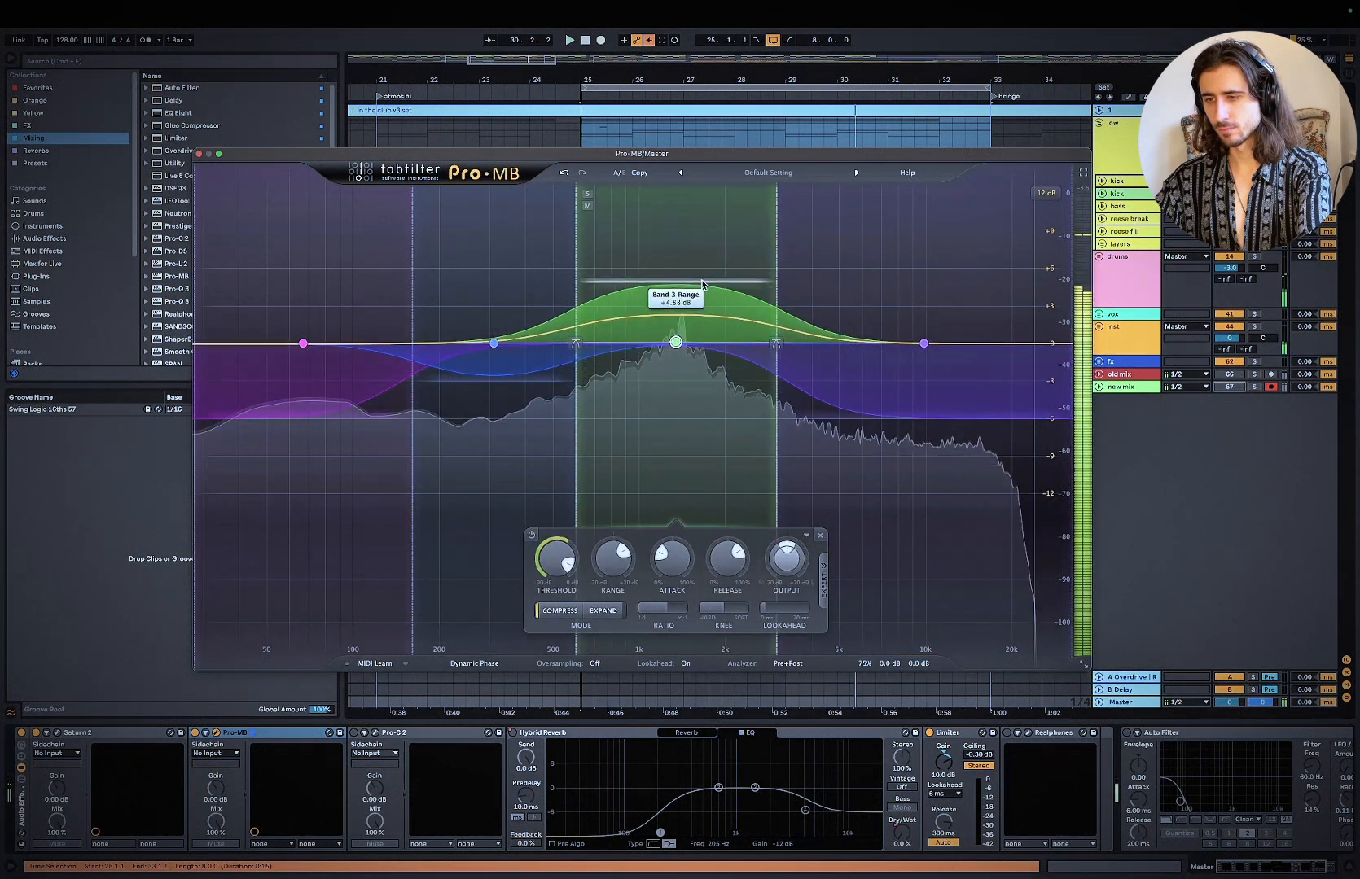
mouse_move(703, 284)
left_mouse_down()
mouse_move(711, 344)
mouse_move(708, 301)
left_mouse_up()
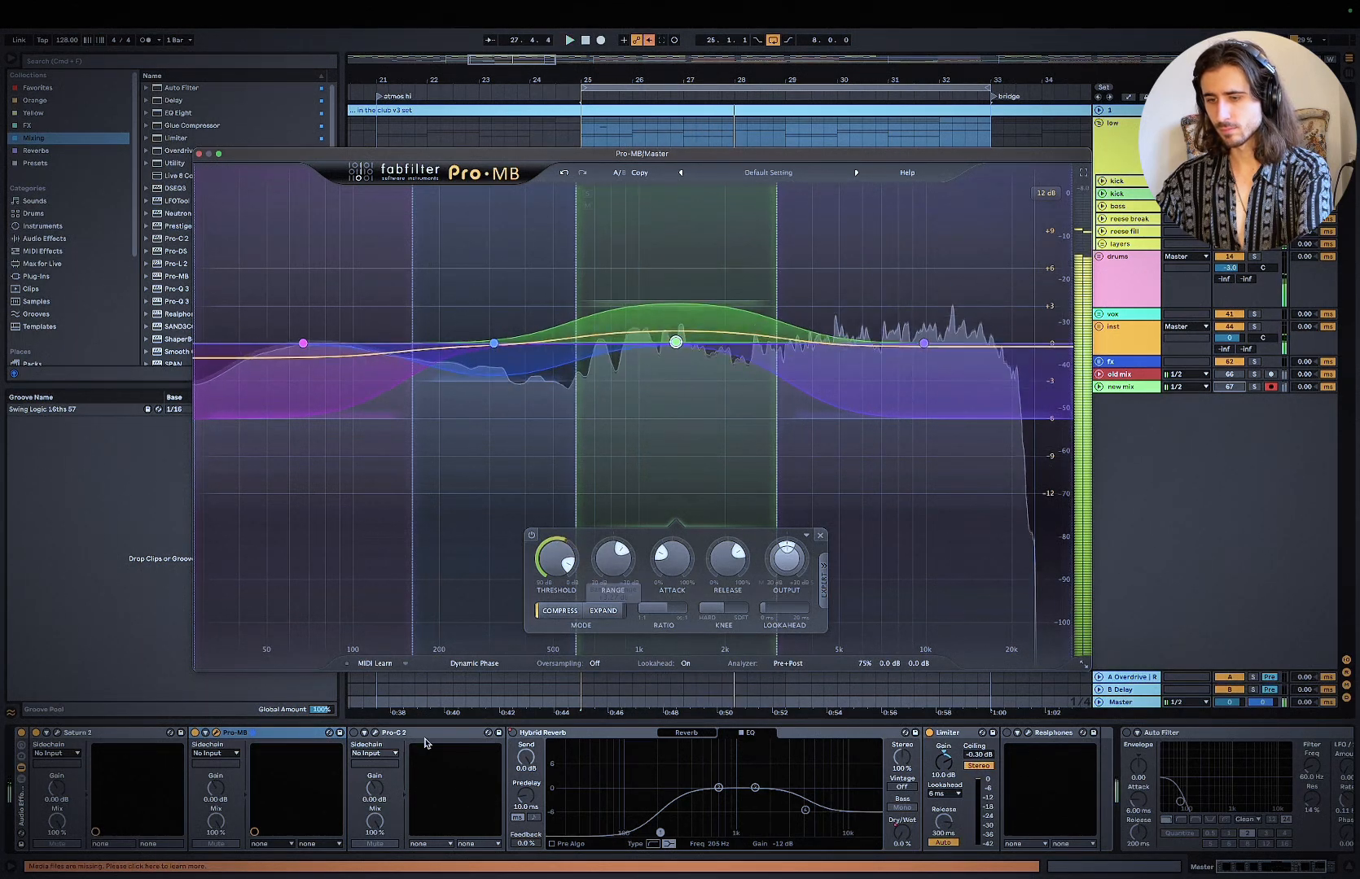
key("space")
left_click(199, 154)
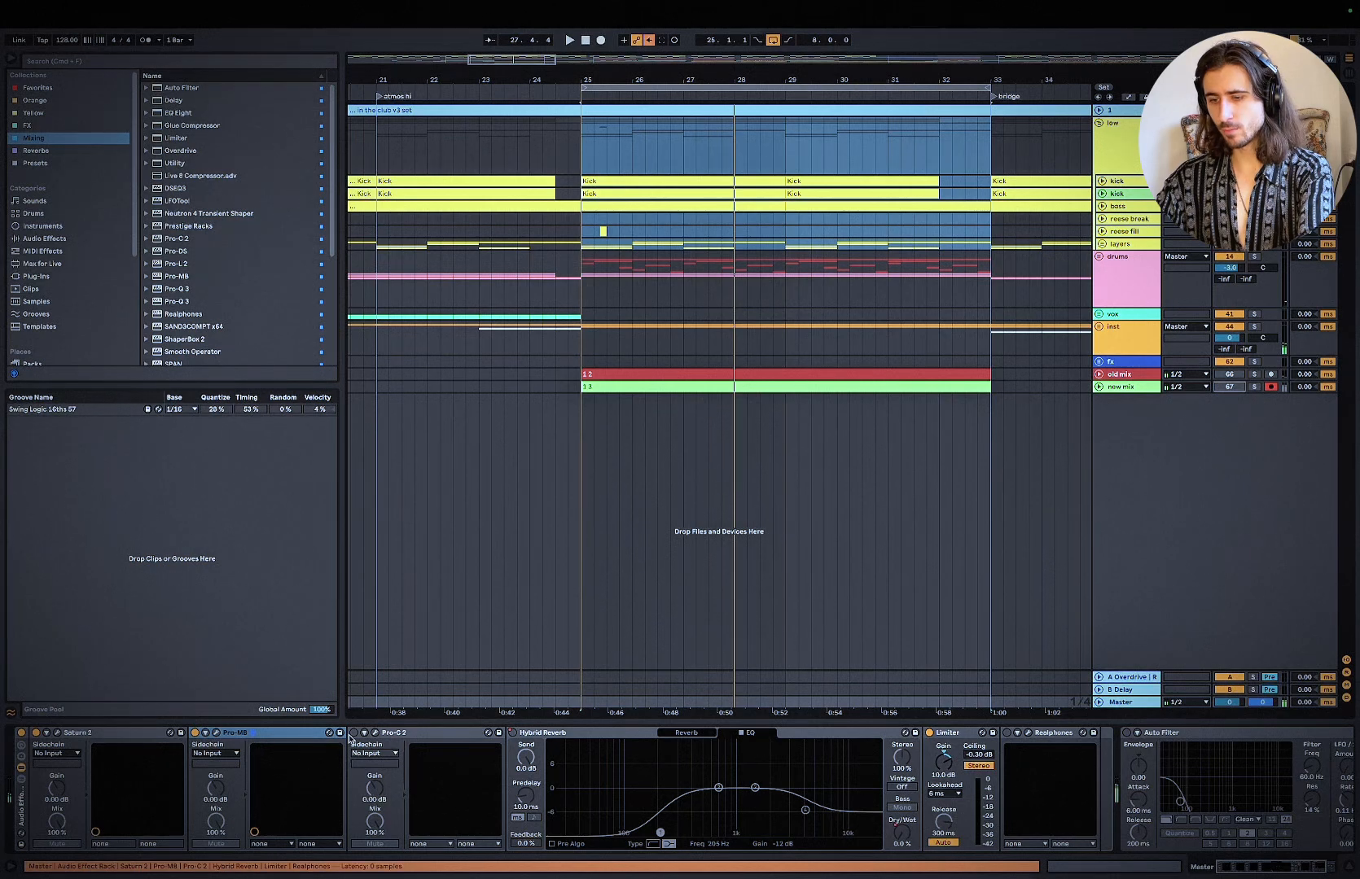
Step: Open Pro-C 2 on the master, lower its threshold slightly while the loop plays, and close its window
left_click(374, 734)
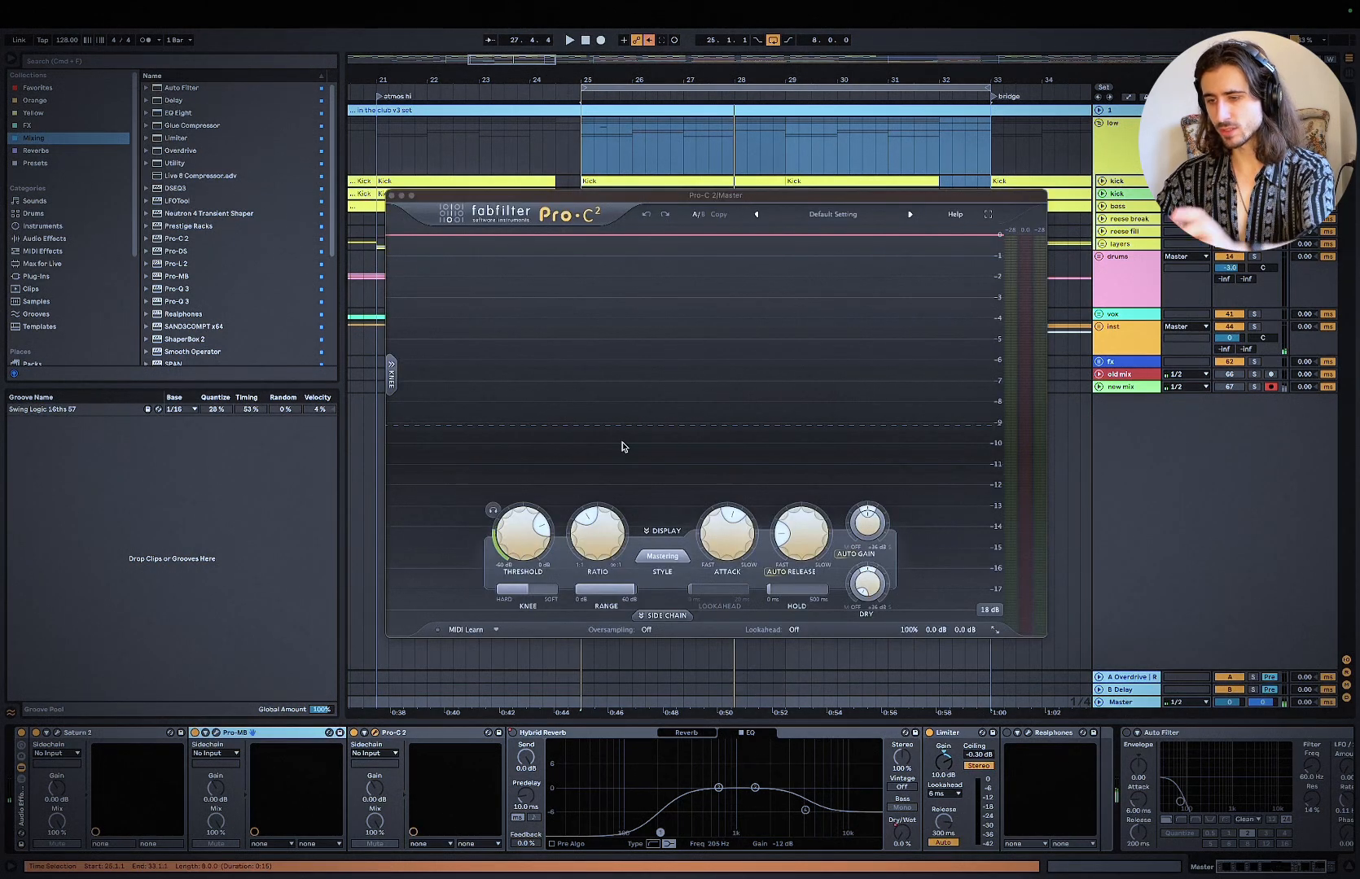
mouse_move(538, 540)
left_click_drag(540, 546, 540, 548)
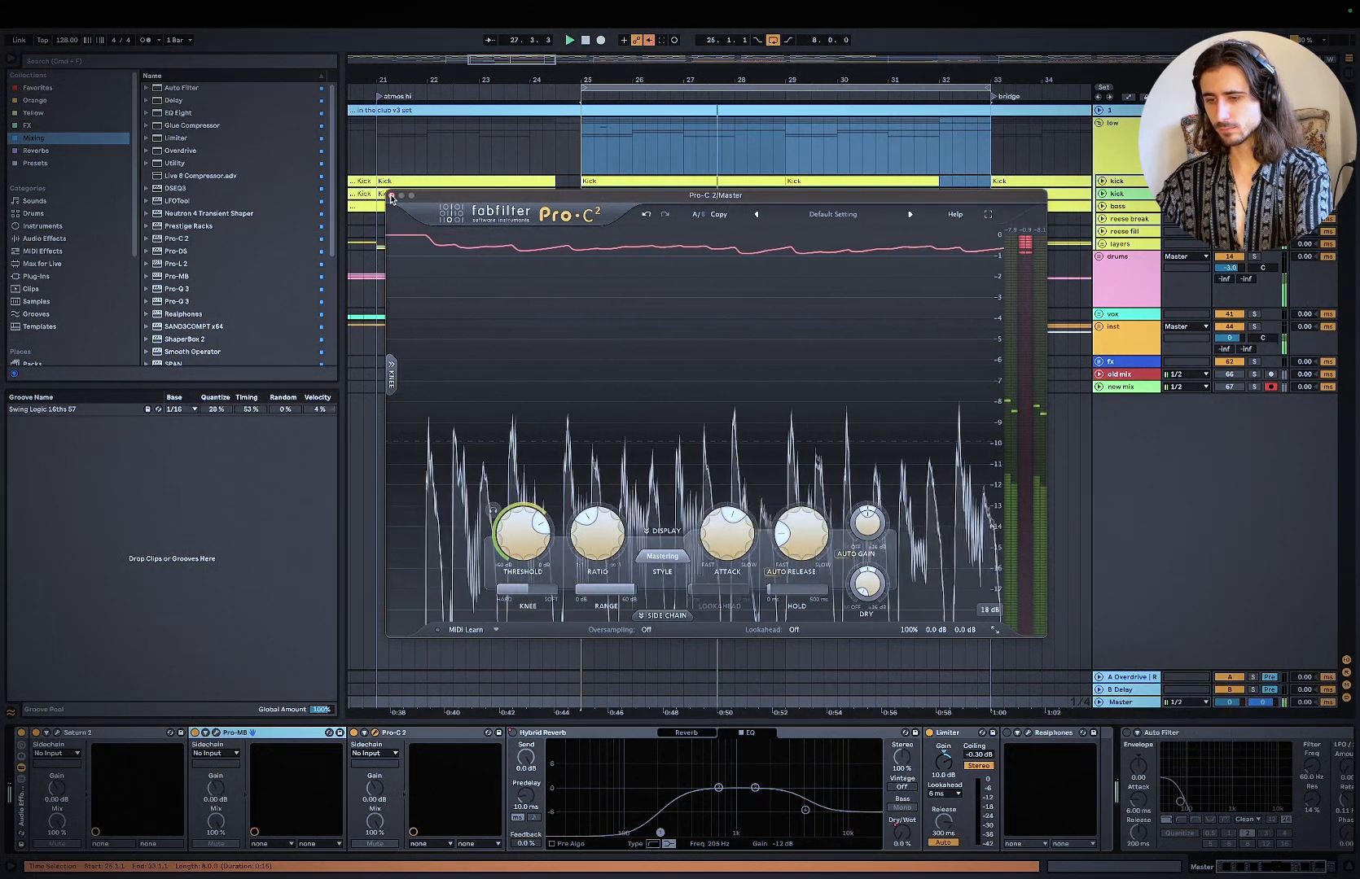
left_click(392, 196)
key("space")
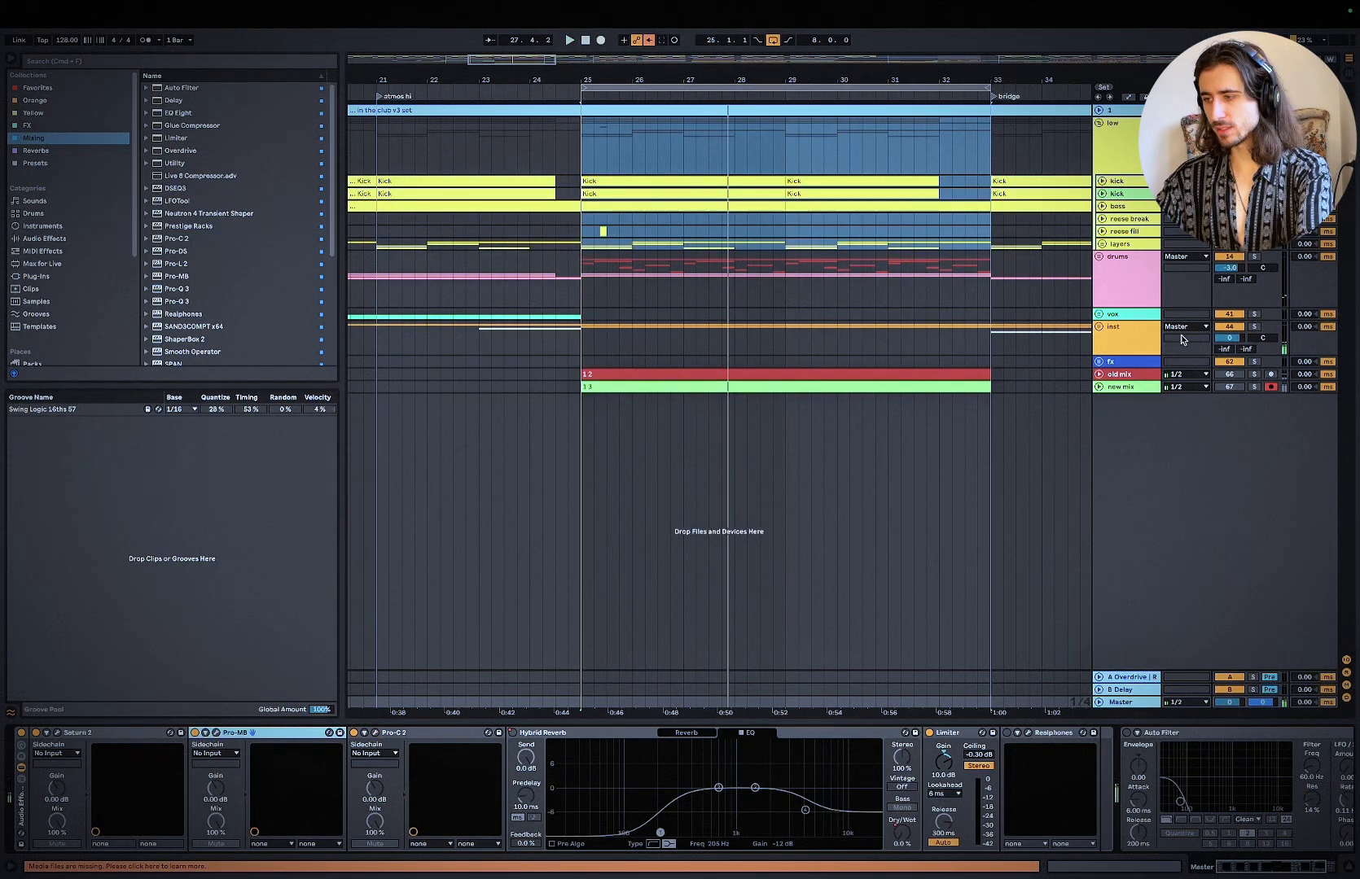
Step: Select the Pro-C 2 and Pro-MB devices together on the master
left_click(1221, 327)
scroll(828, 268, "right", 1)
scroll(828, 285, "down", 5)
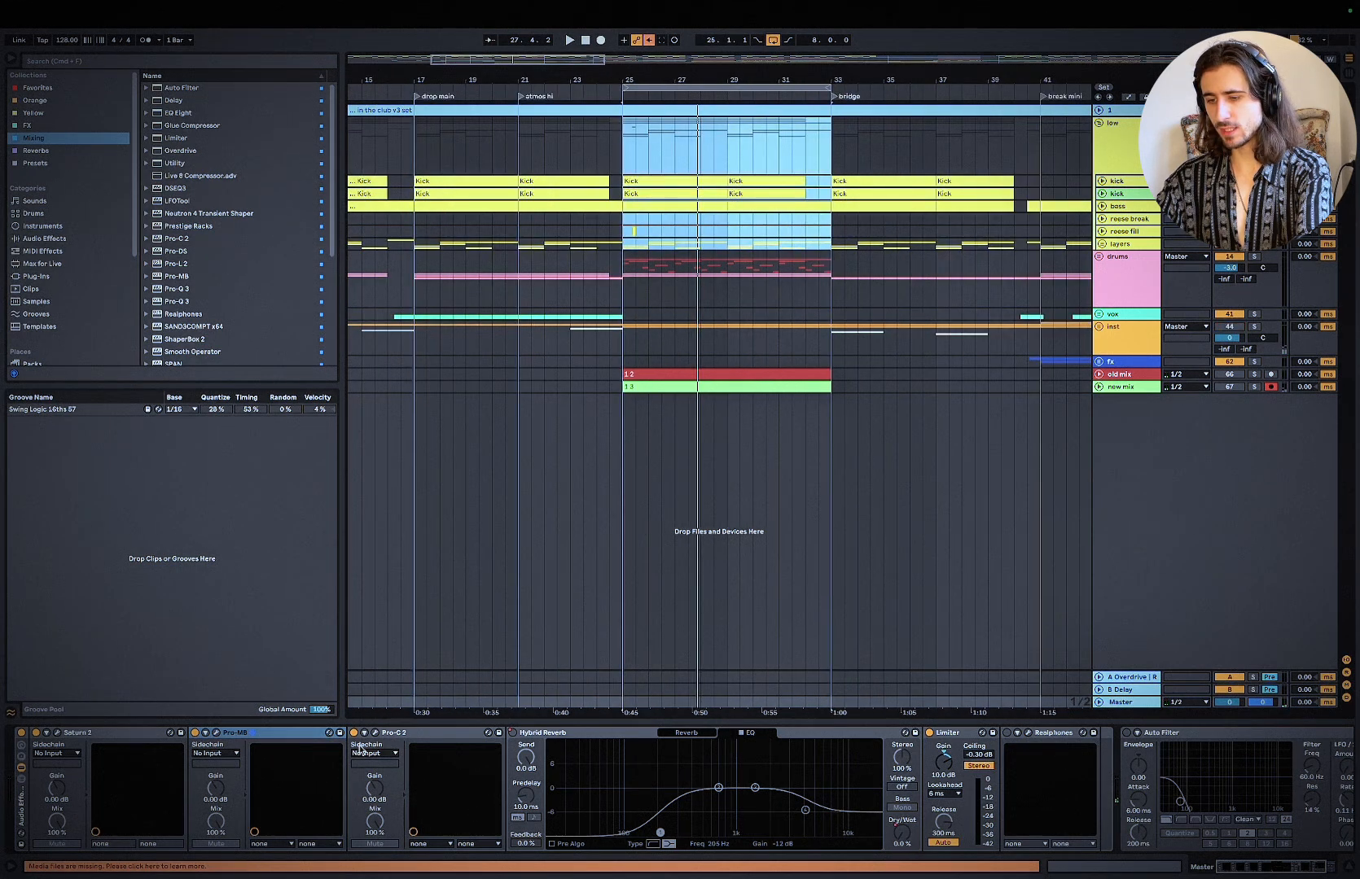
left_click(416, 734)
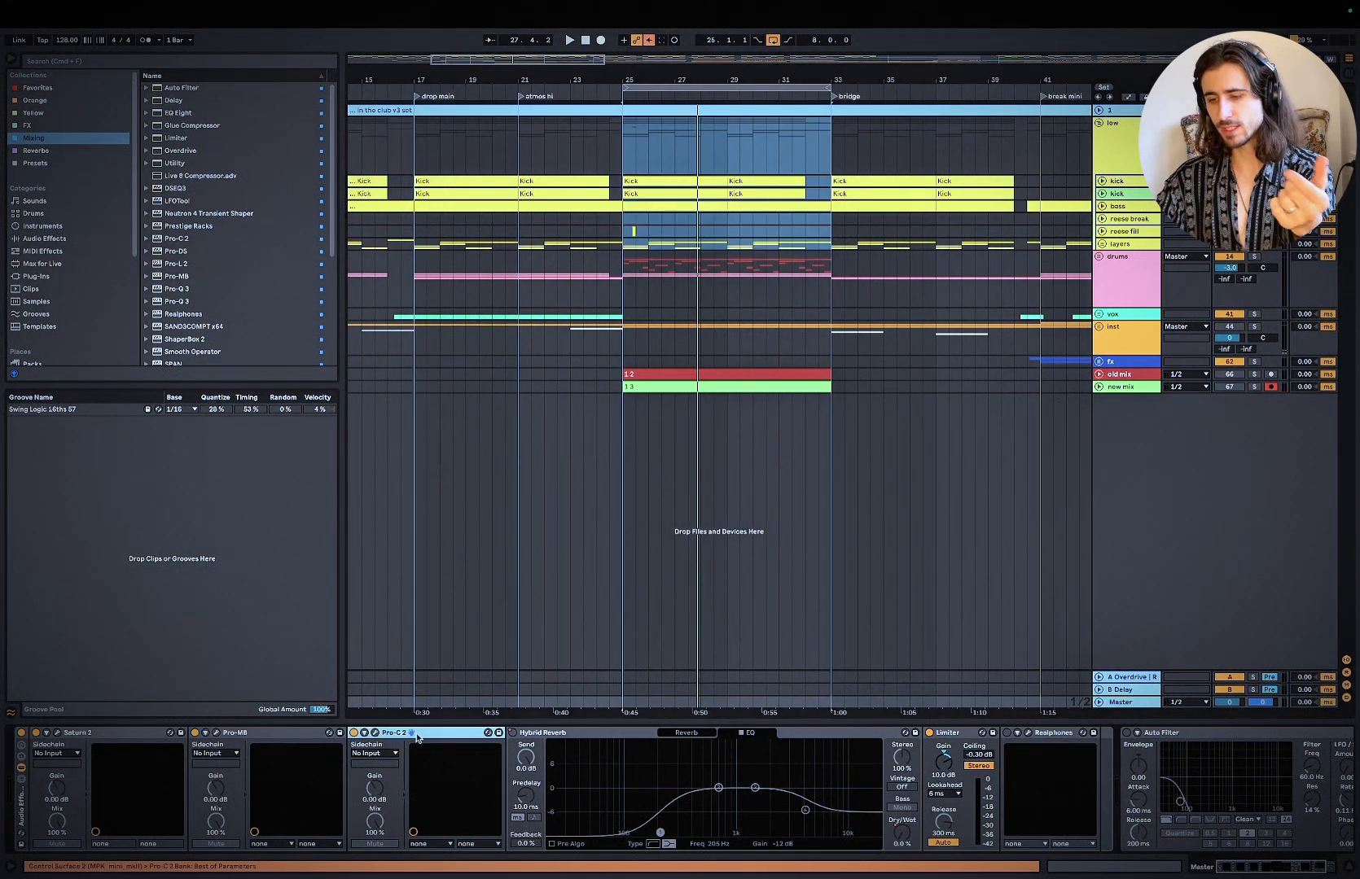
left_click(282, 736)
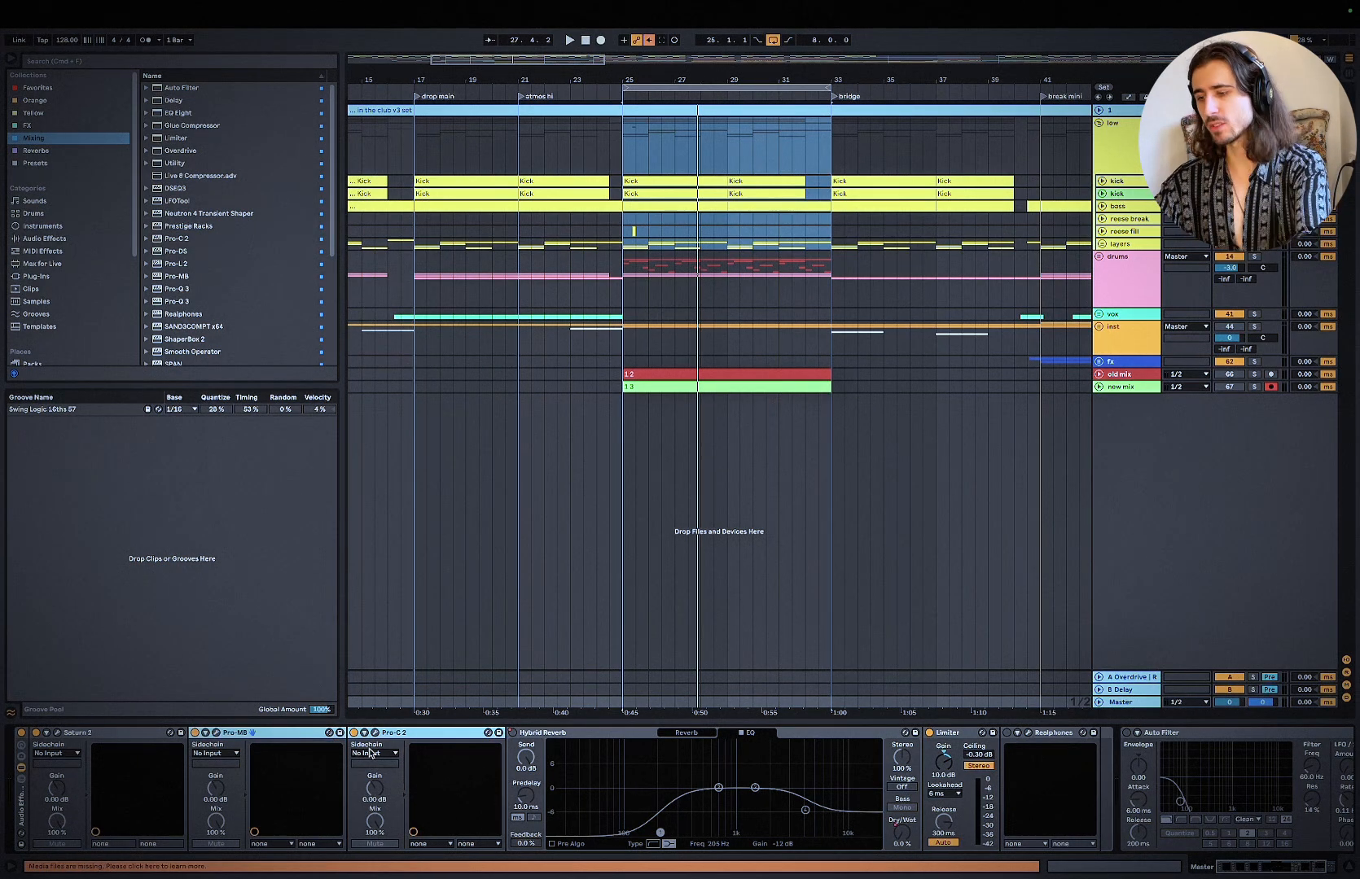
Step: Play the loop and compare it with Pro-MB and Pro-C 2 bypassed together and re-enabled
key("space")
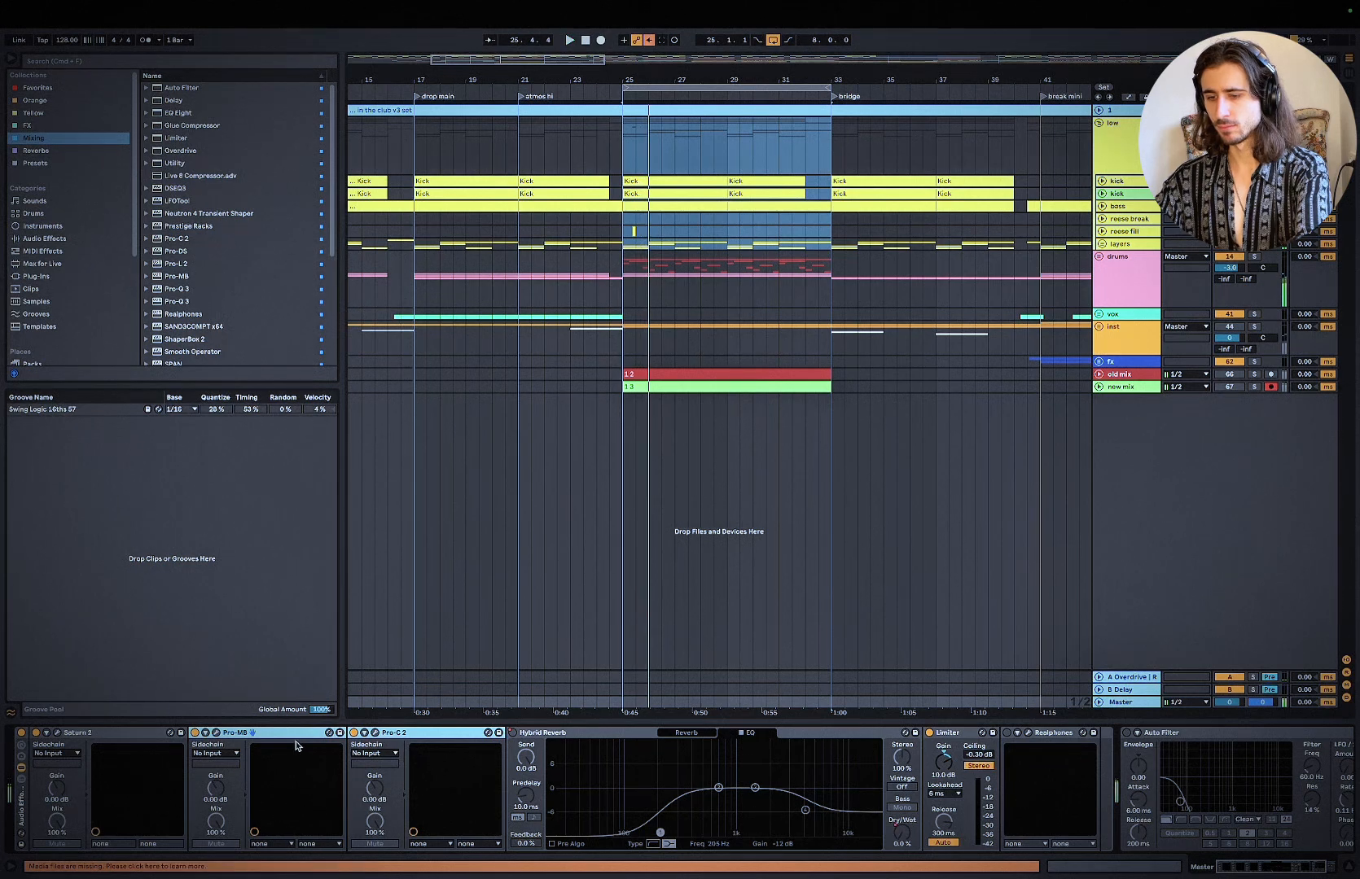
key("space")
left_click(354, 735)
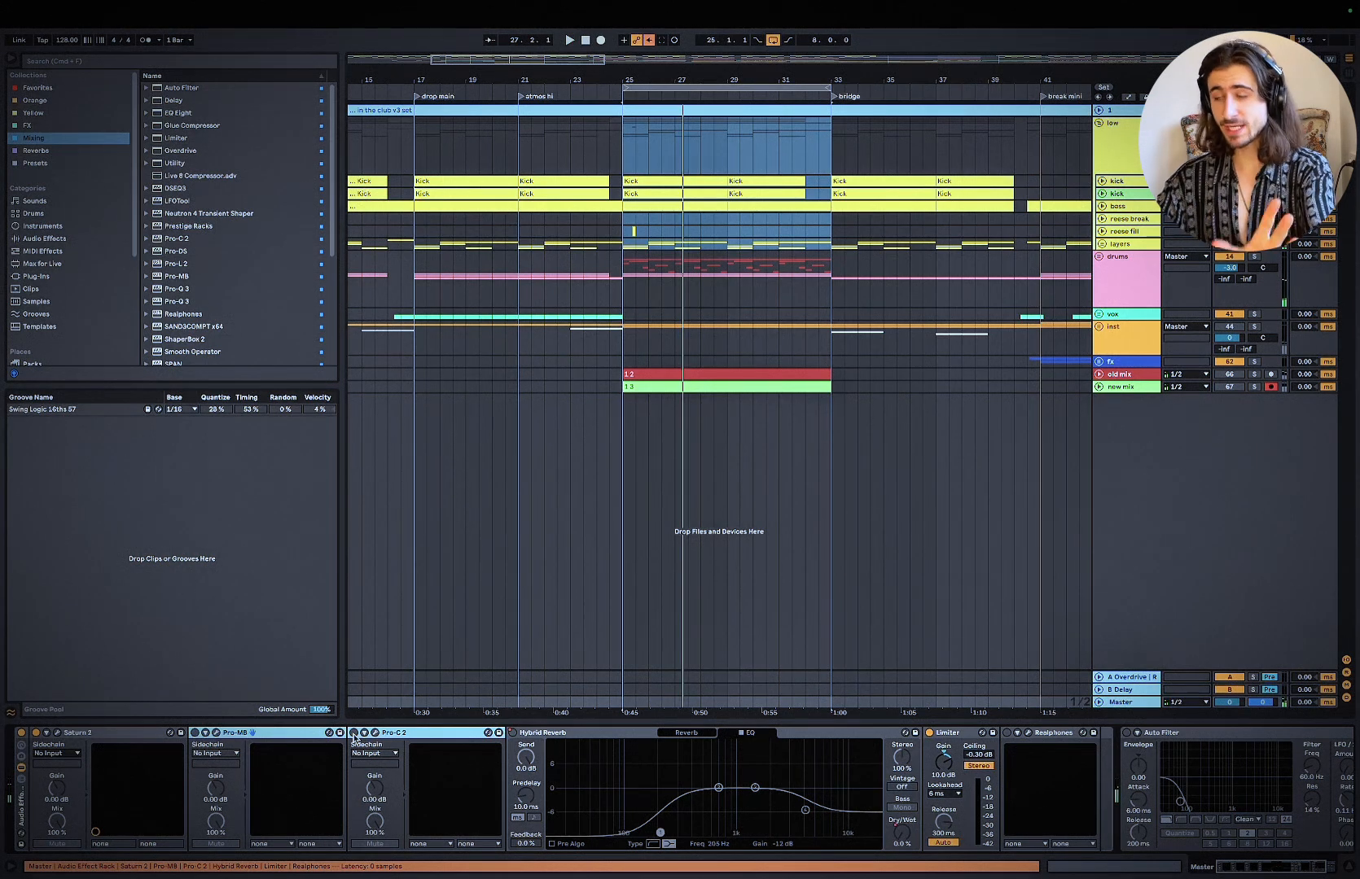
key("space")
key("space")
left_click(354, 734)
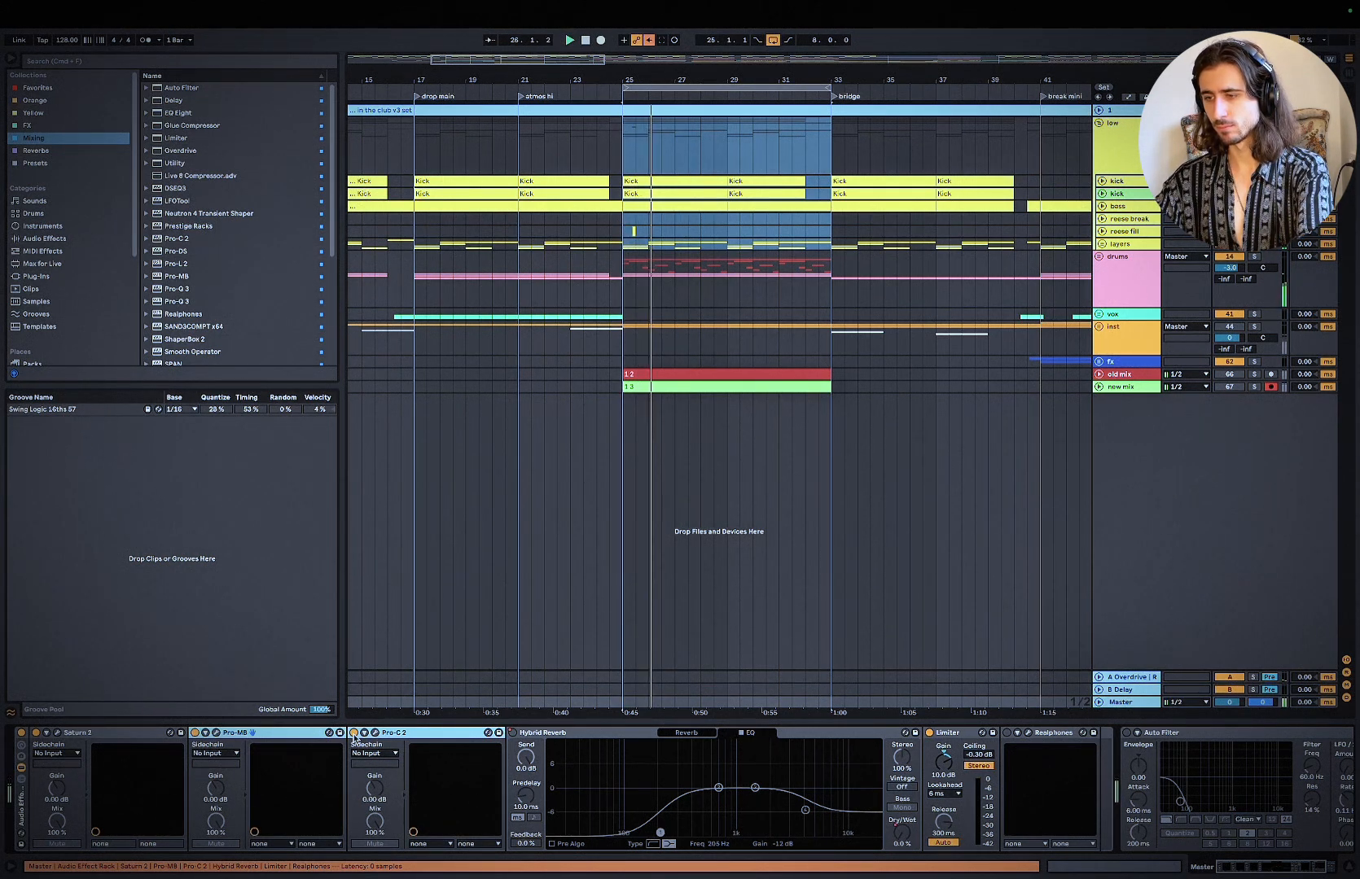
Step: Enable Realphones on the master, play the loop through it and lower the system volume
left_click(1008, 734)
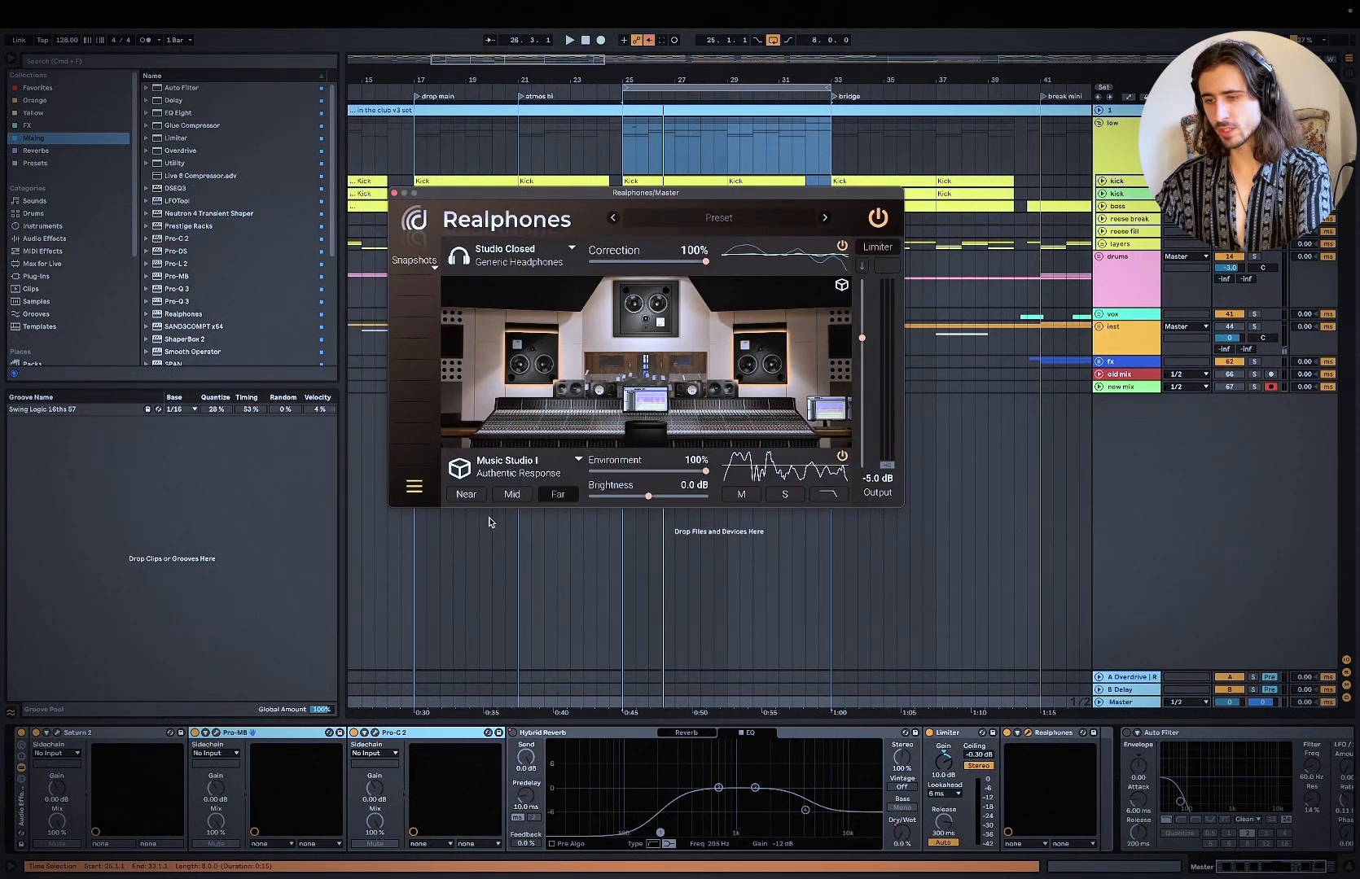
key("space")
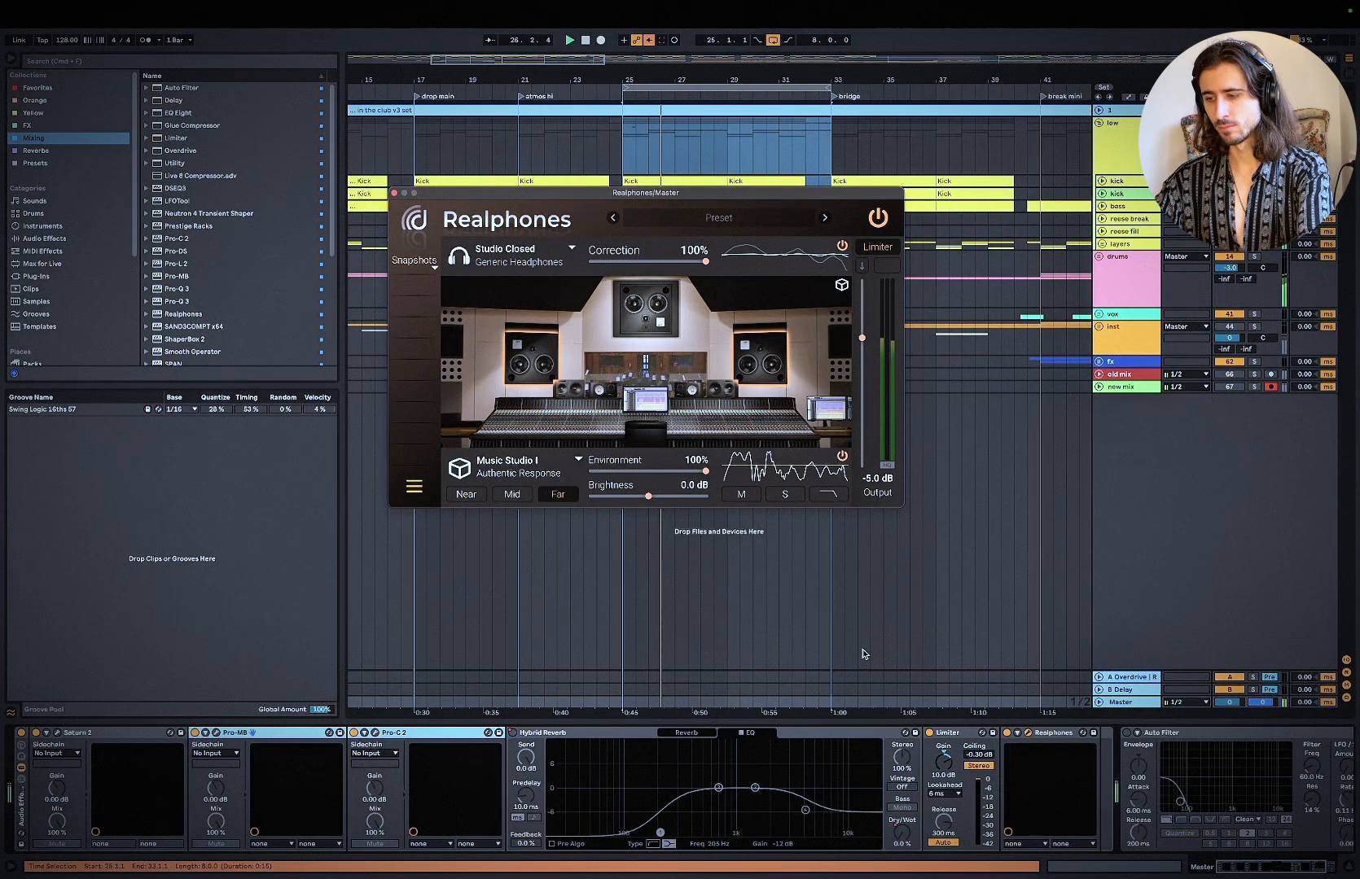
key("XF86AudioLowerVolume")
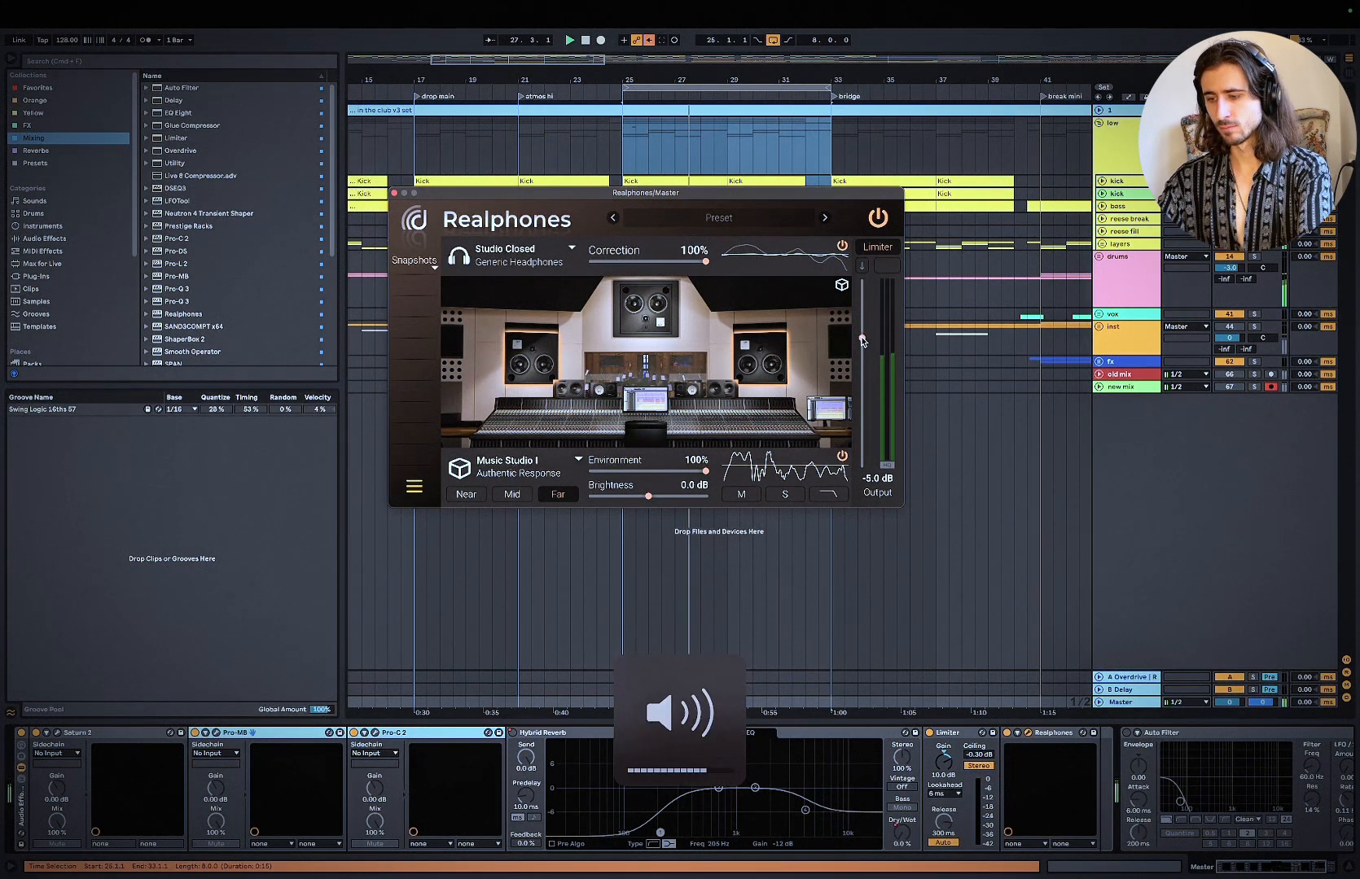
Step: With Realphones on, bypass and re-enable the master's Pro-MB and Pro-C 2 during playback to compare the sound
left_click(196, 733)
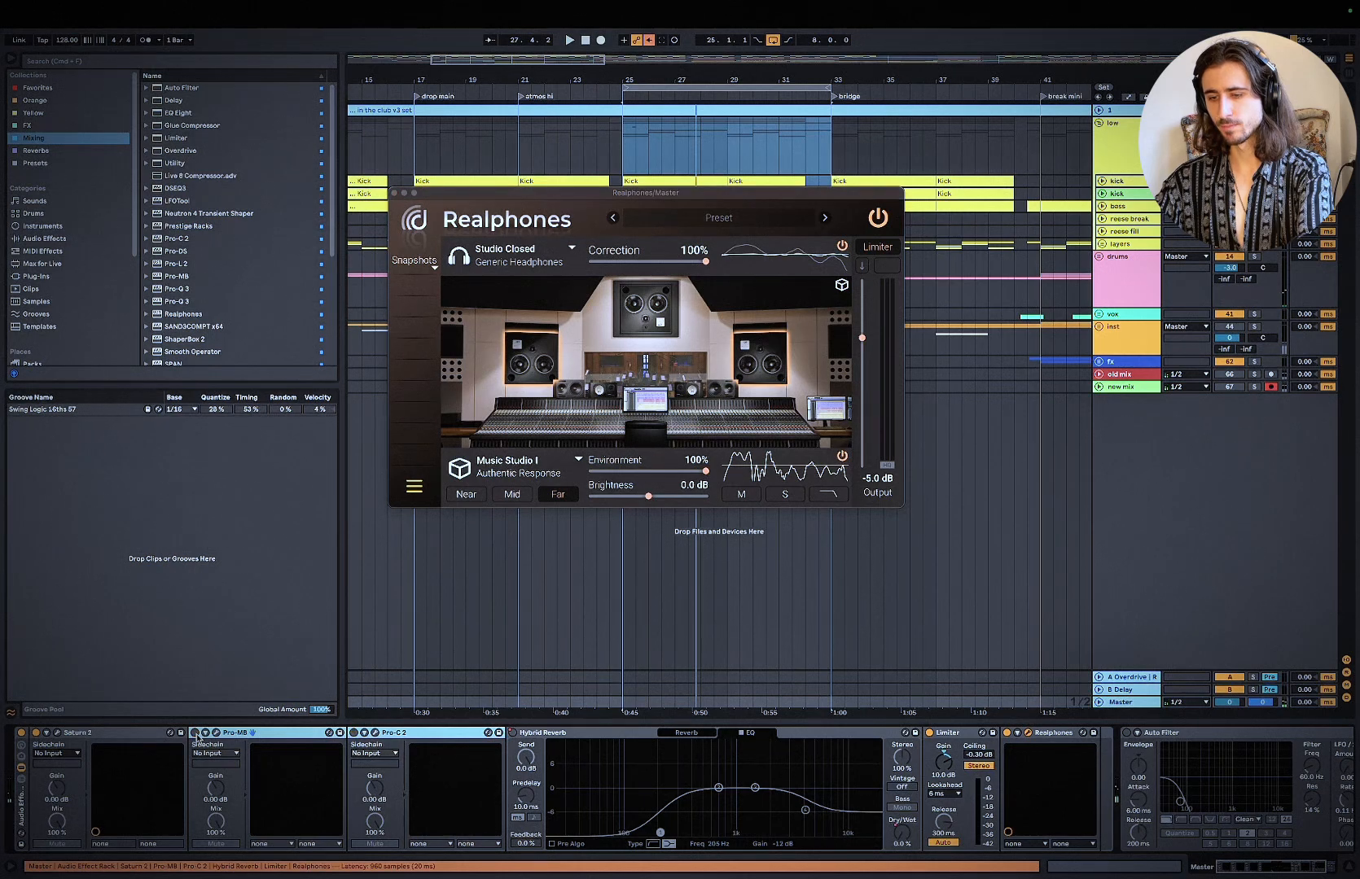
key("space")
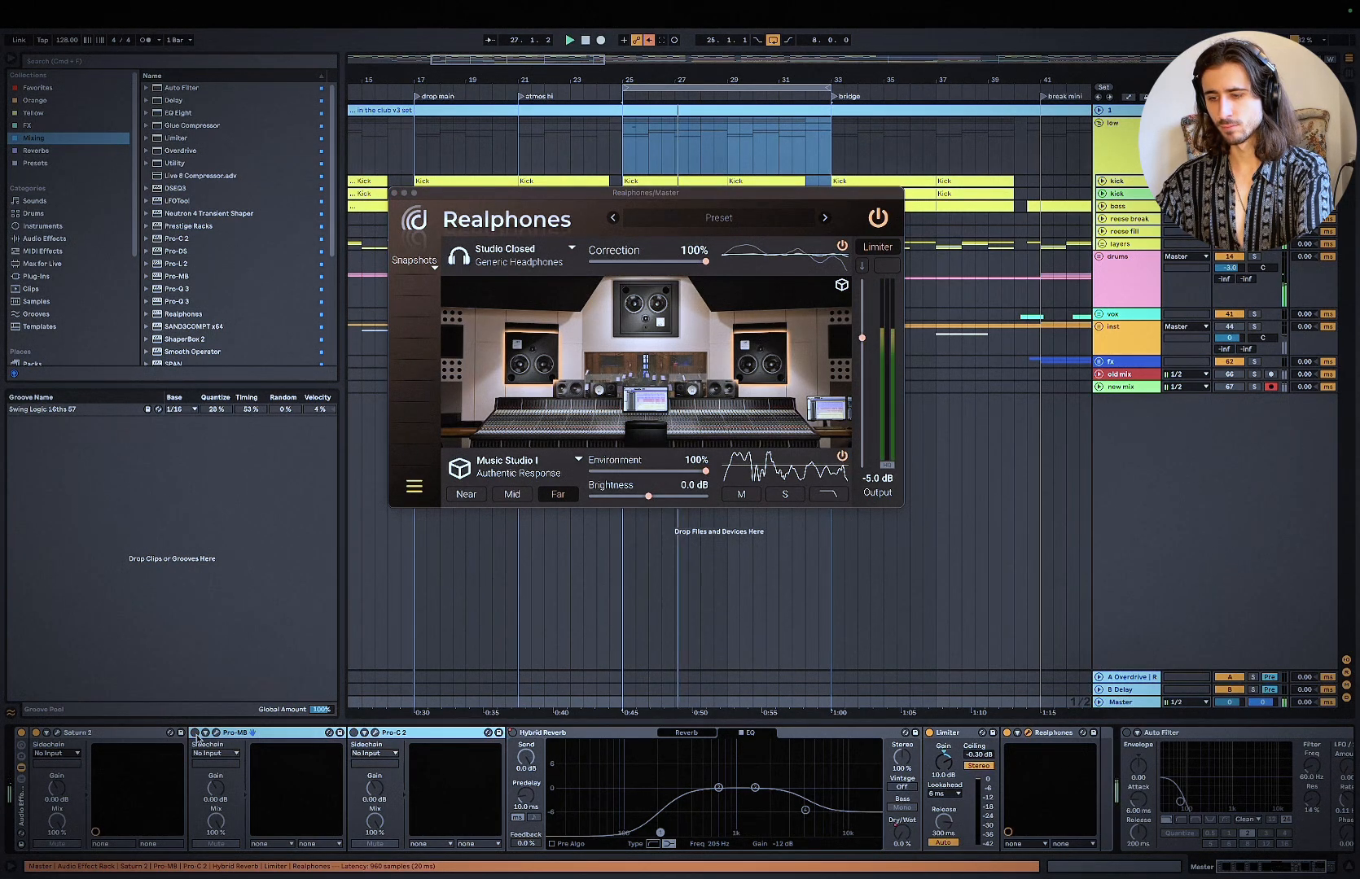
left_click(195, 735)
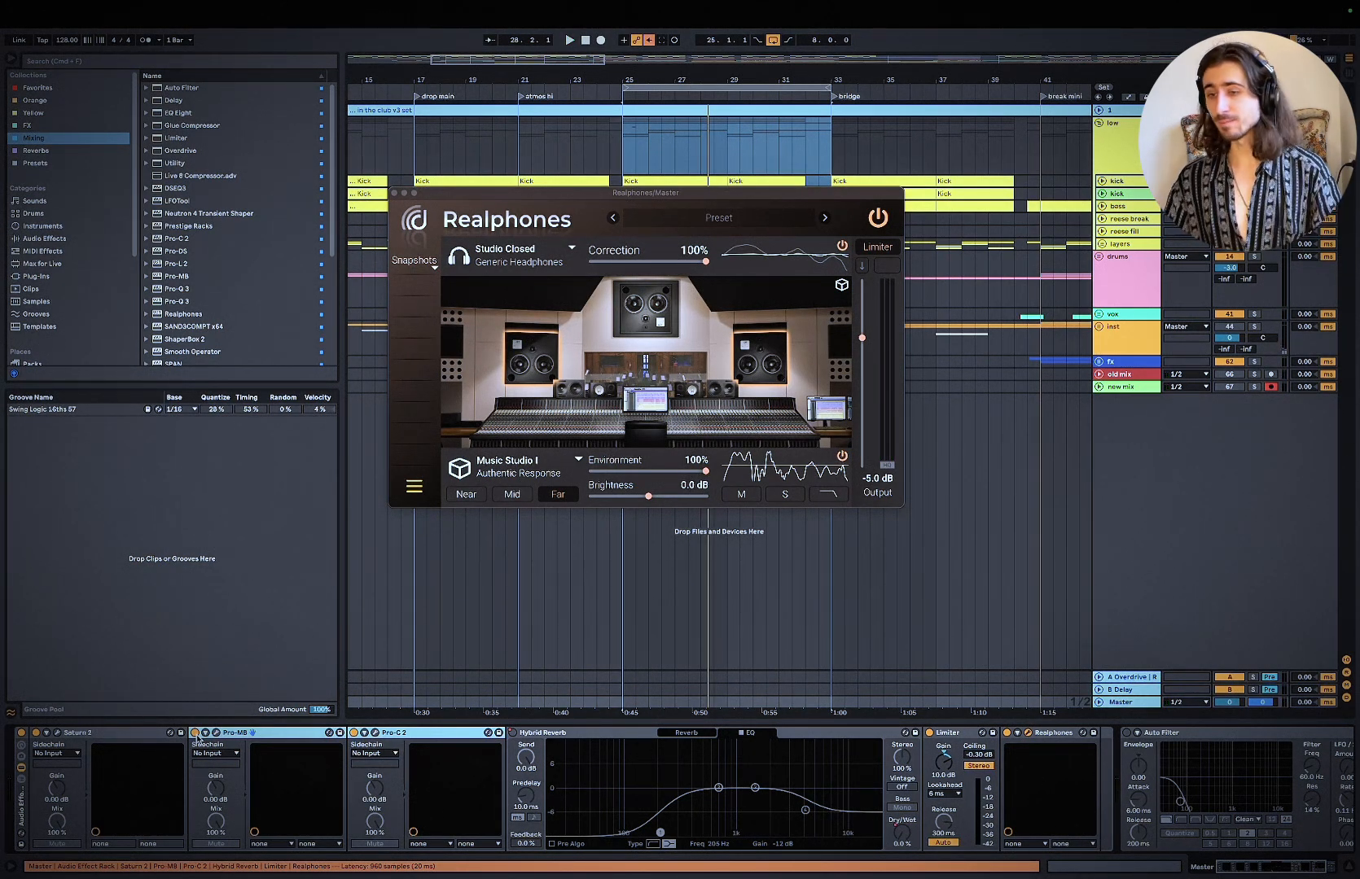
Step: Close the Realphones window and fold the low group in the arrangement
left_click(394, 194)
left_click(1099, 123)
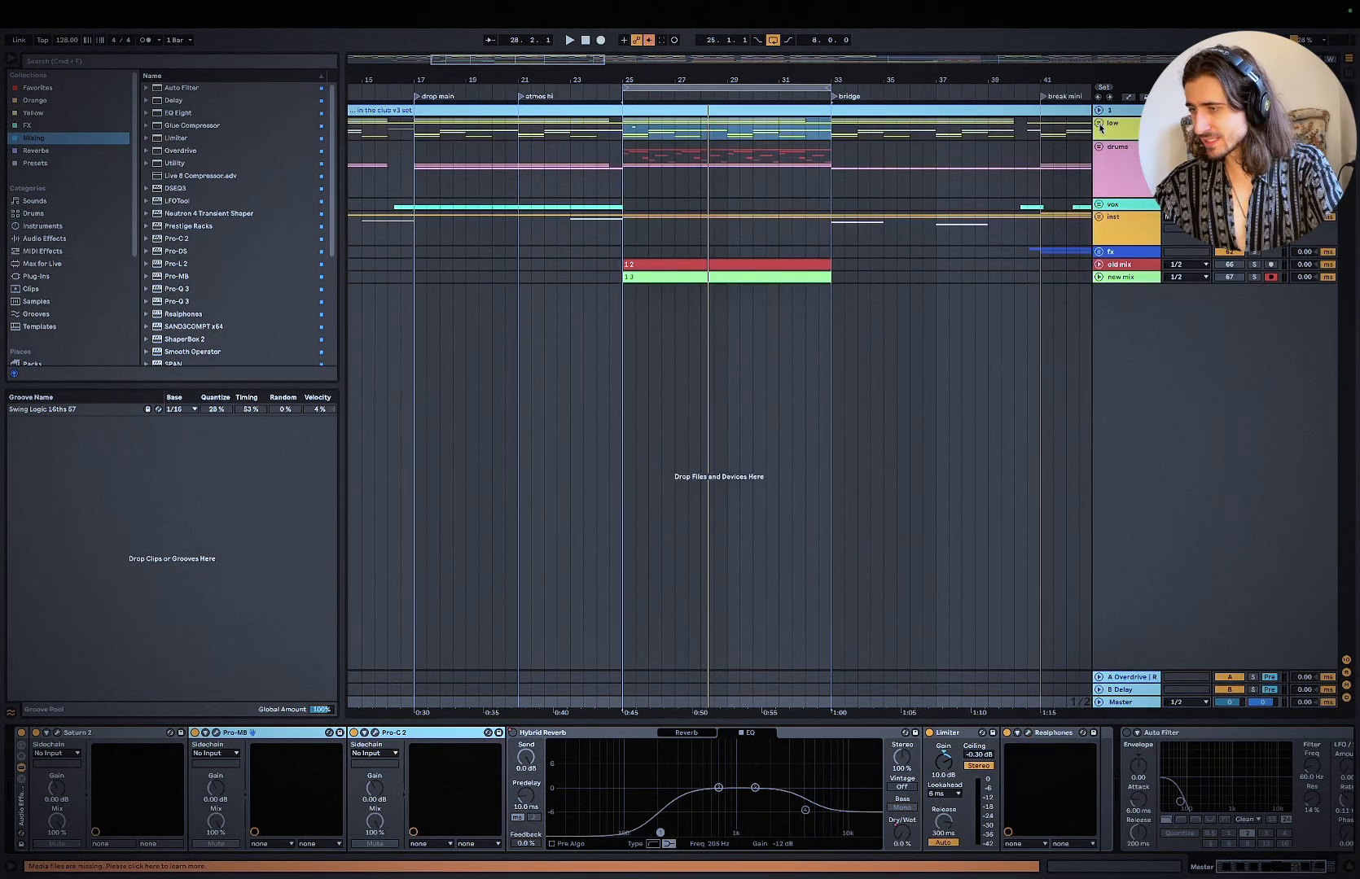